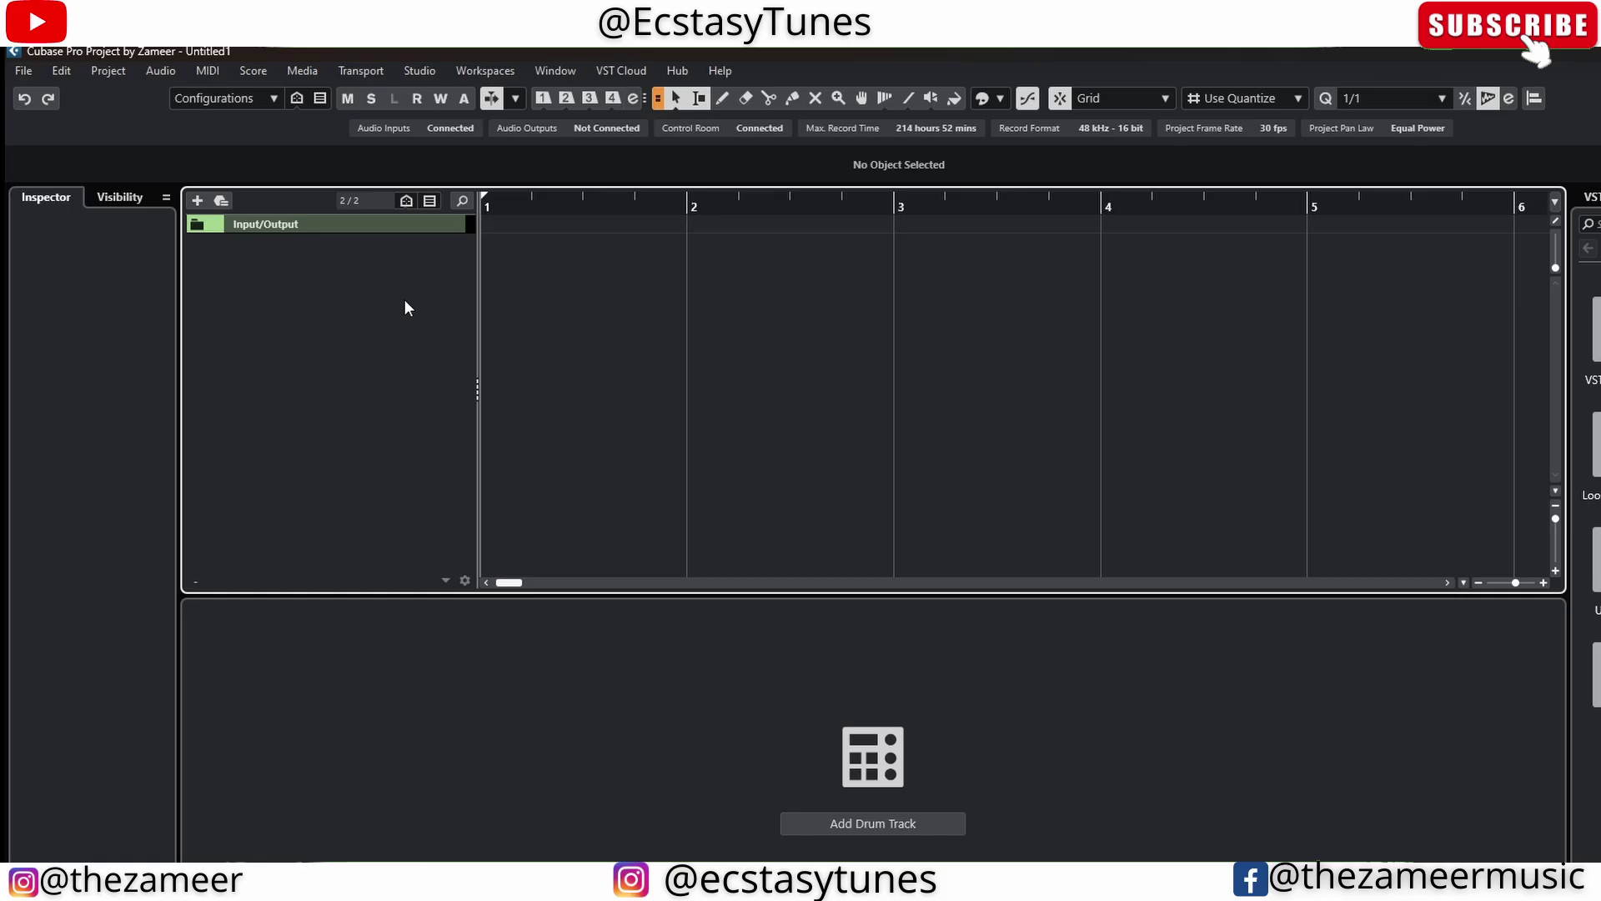
# Open the Audio Mixdown export settings and choose where the mixdown file is saved
pyautogui.click(23, 70)
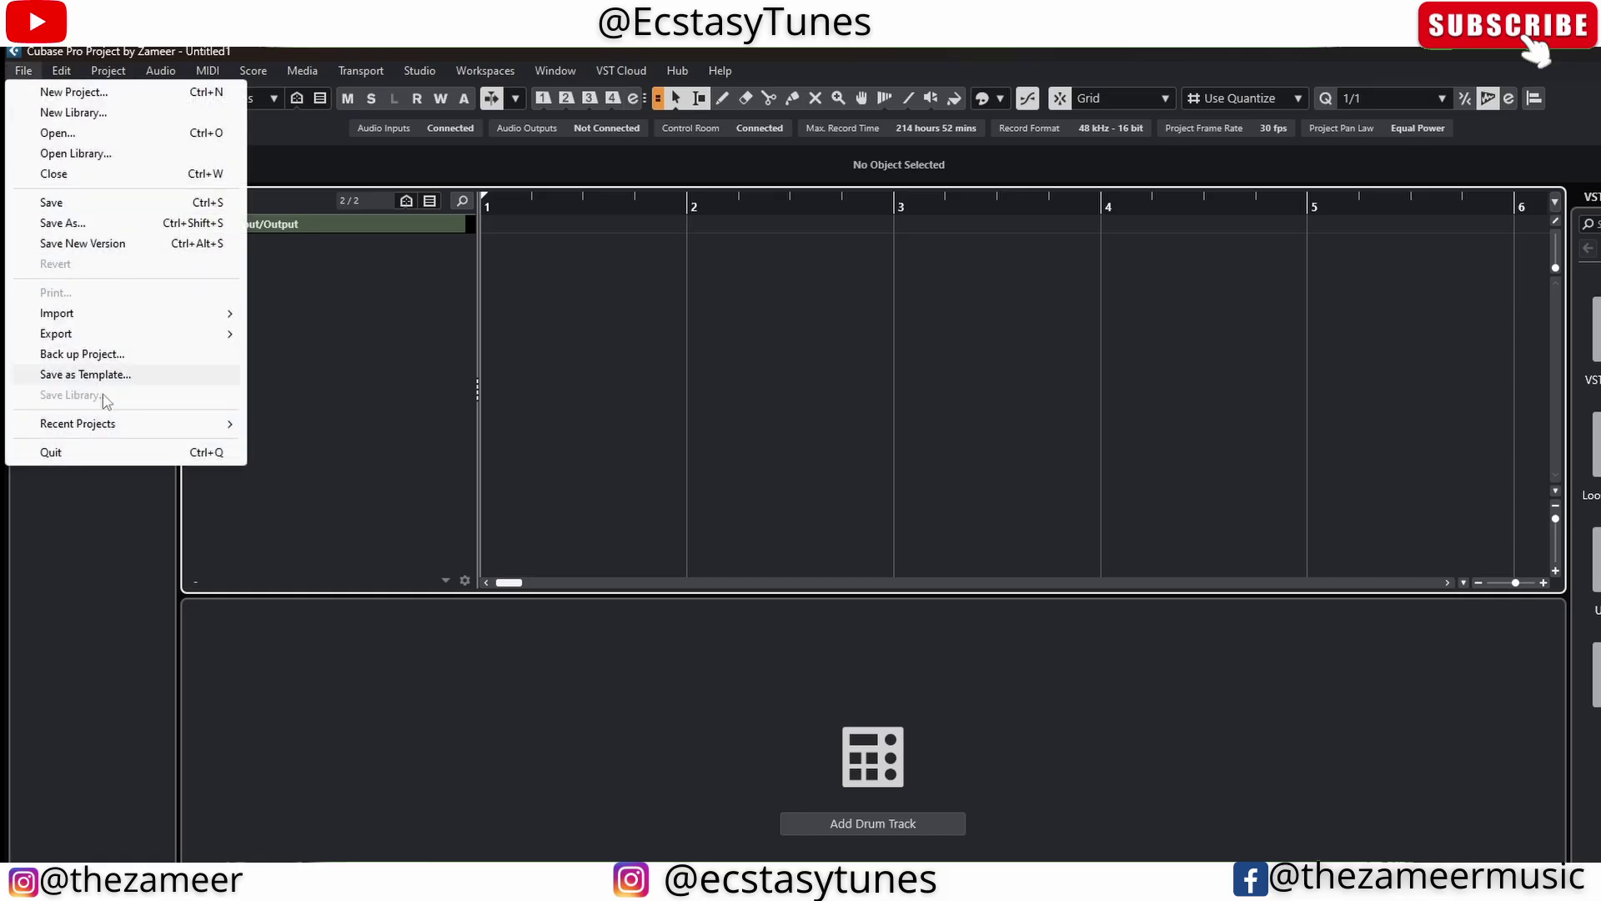
pyautogui.moveTo(72, 335)
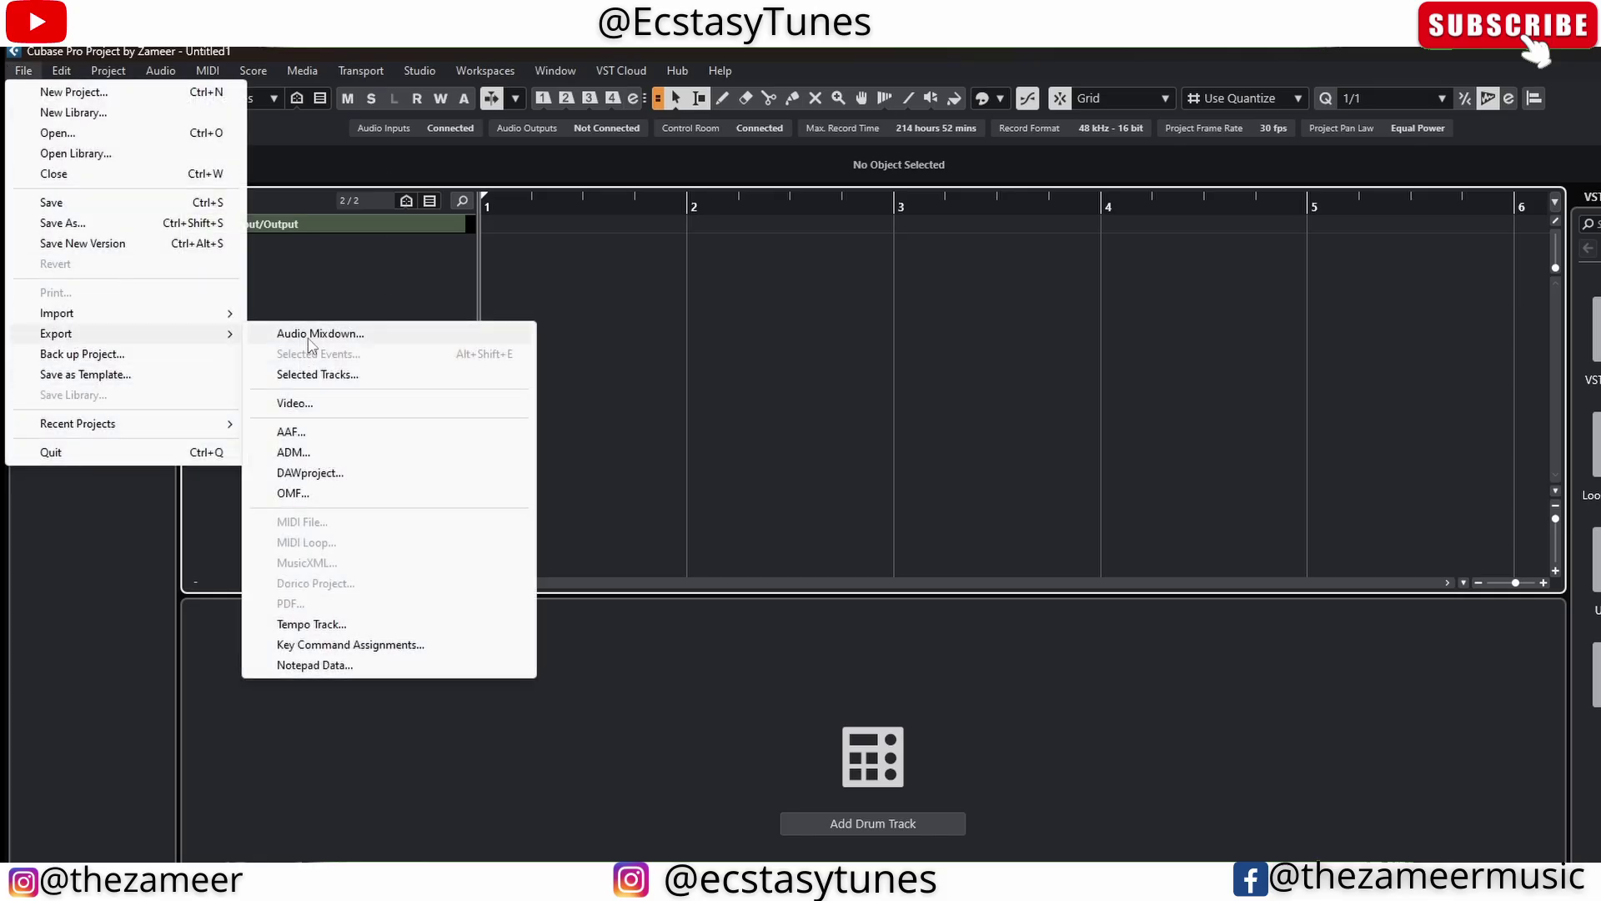
pyautogui.click(321, 334)
pyautogui.click(1476, 313)
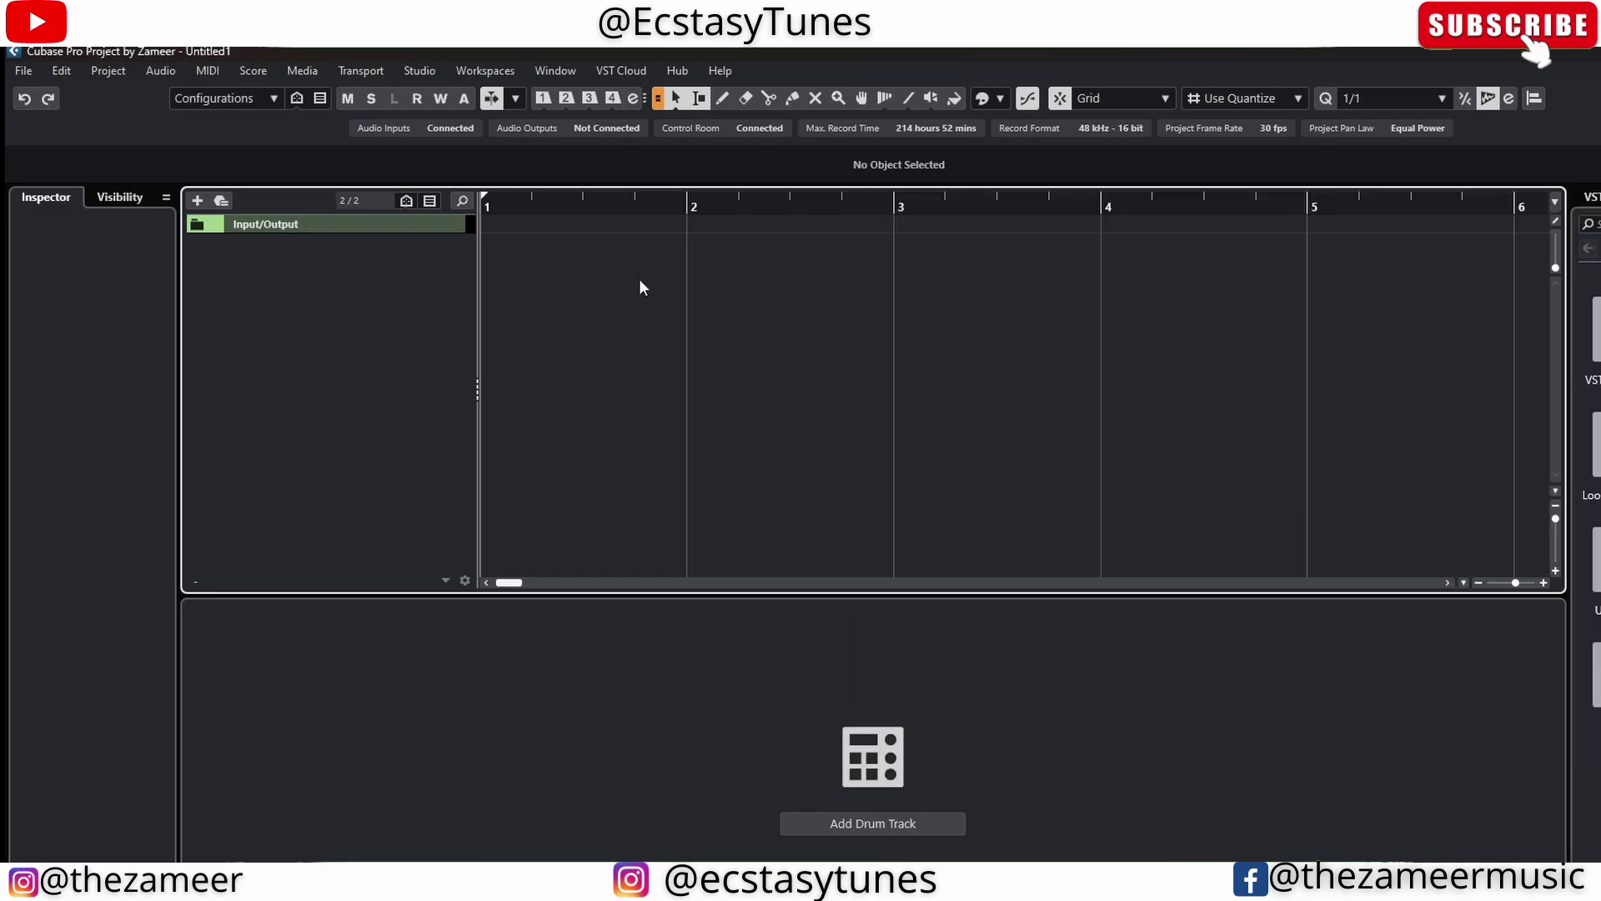
# From the New Project Hub, show the recent 7.11.24 project in File Explorer
pyautogui.click(22, 74)
pyautogui.click(64, 94)
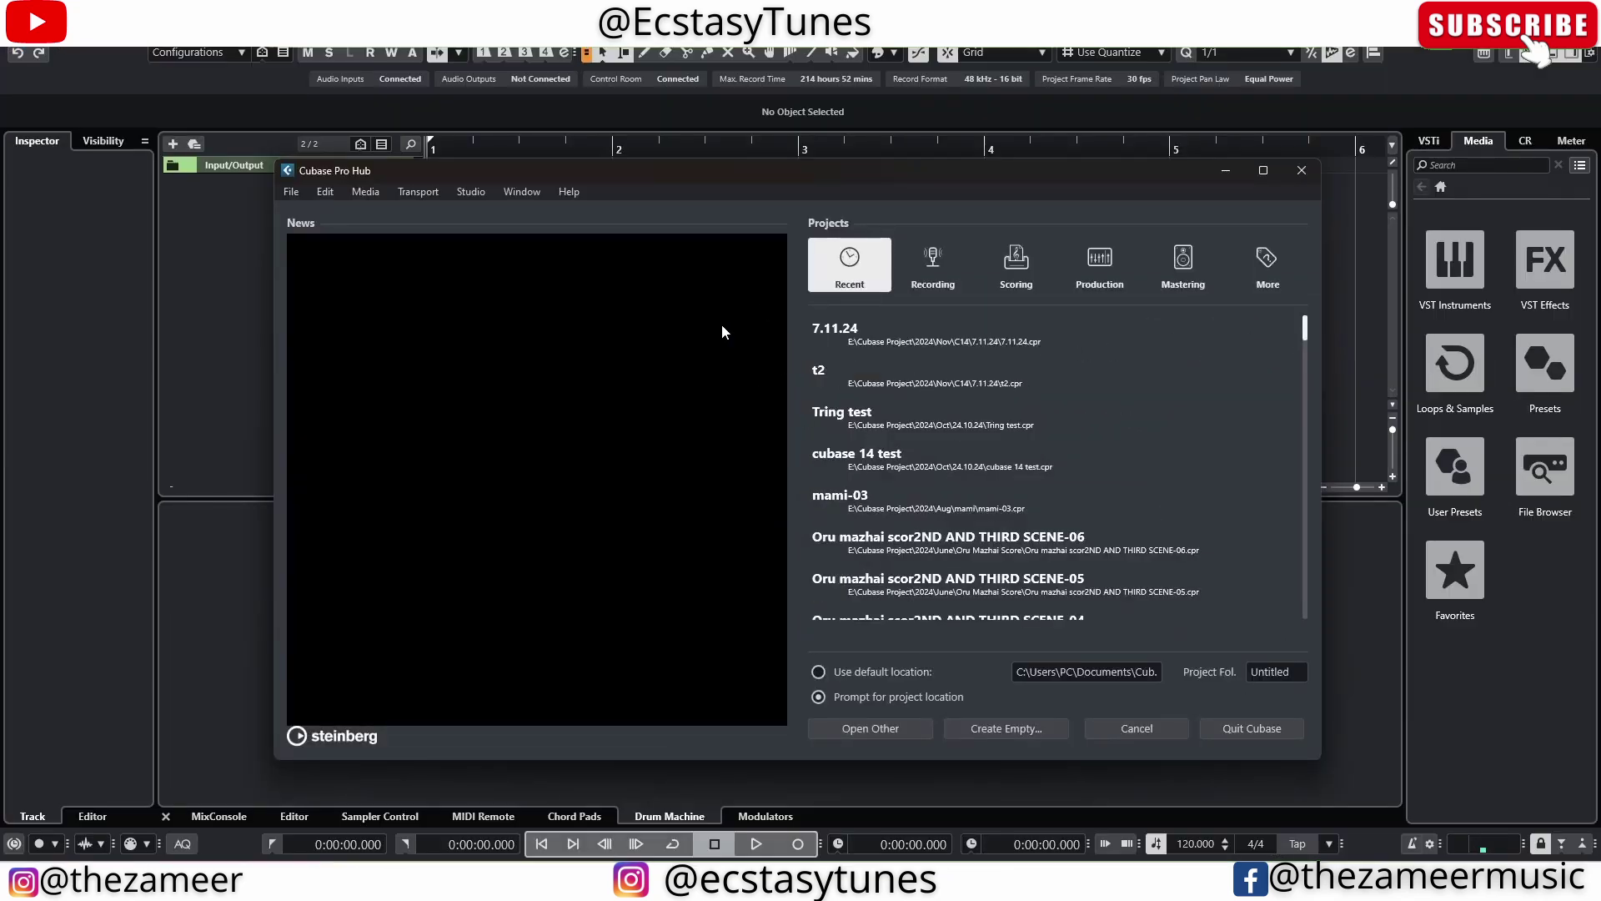
pyautogui.rightClick(897, 335)
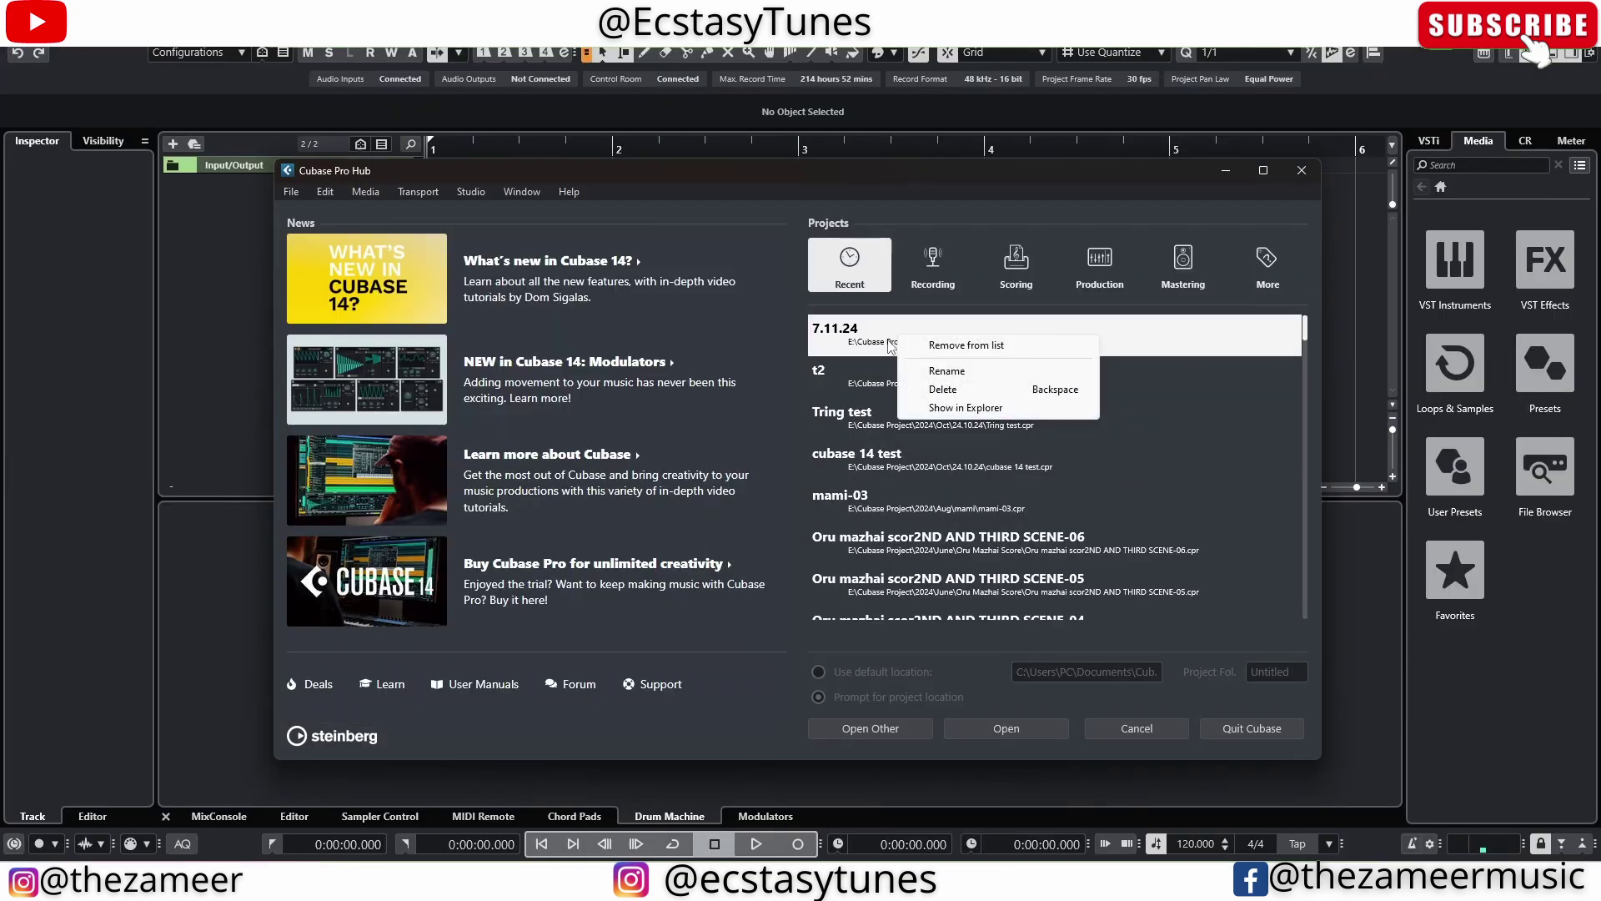
pyautogui.click(914, 334)
pyautogui.rightClick(915, 337)
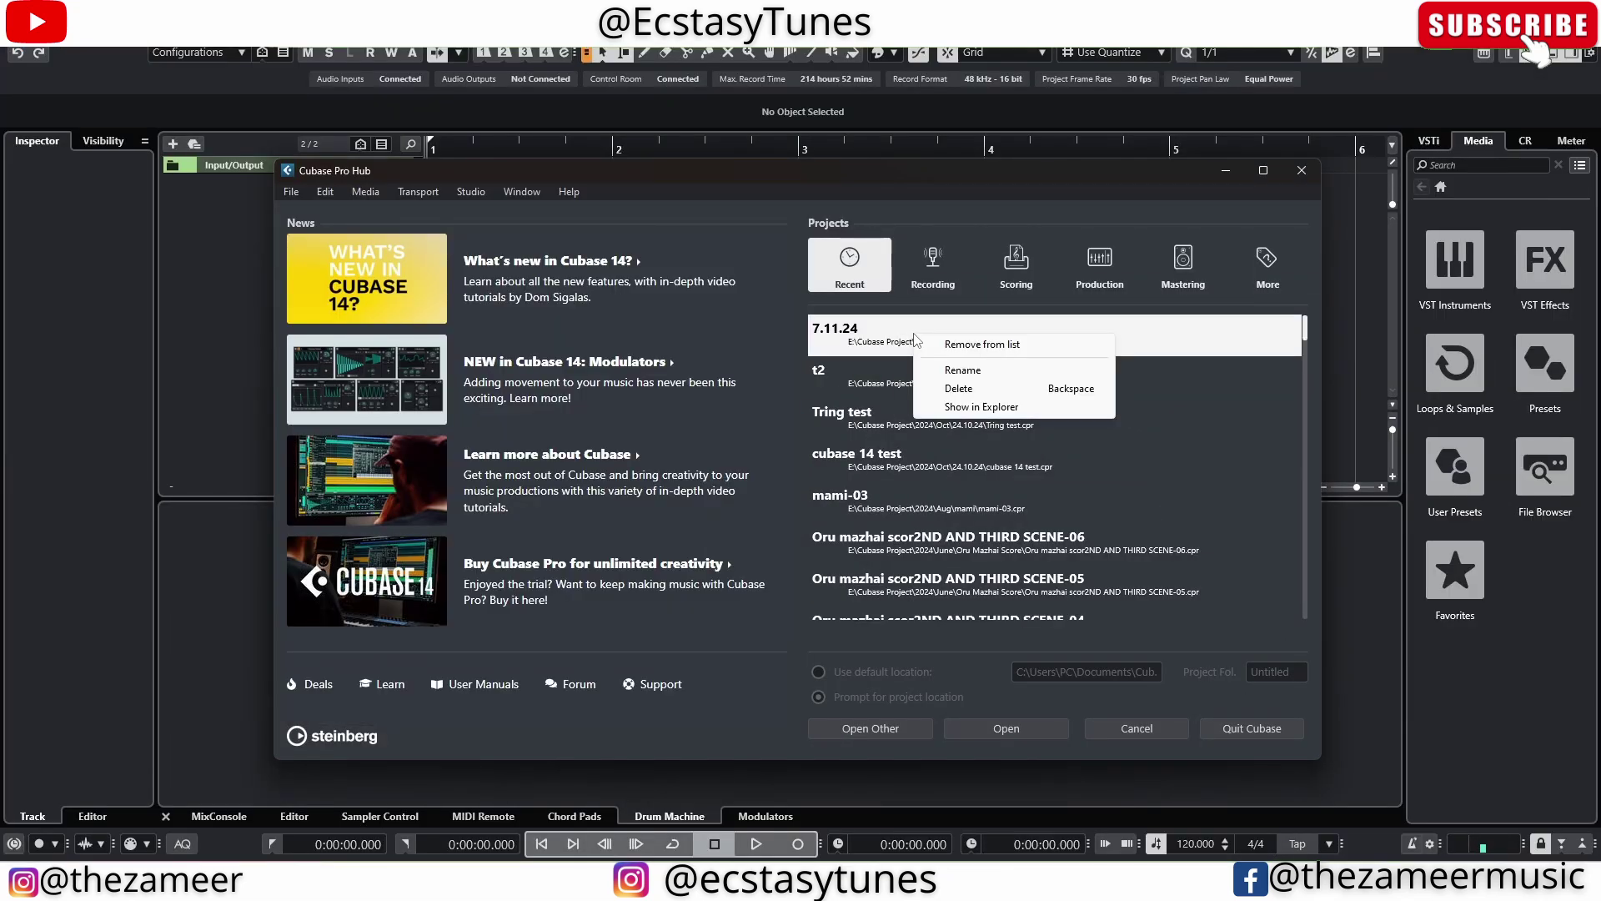
pyautogui.click(981, 407)
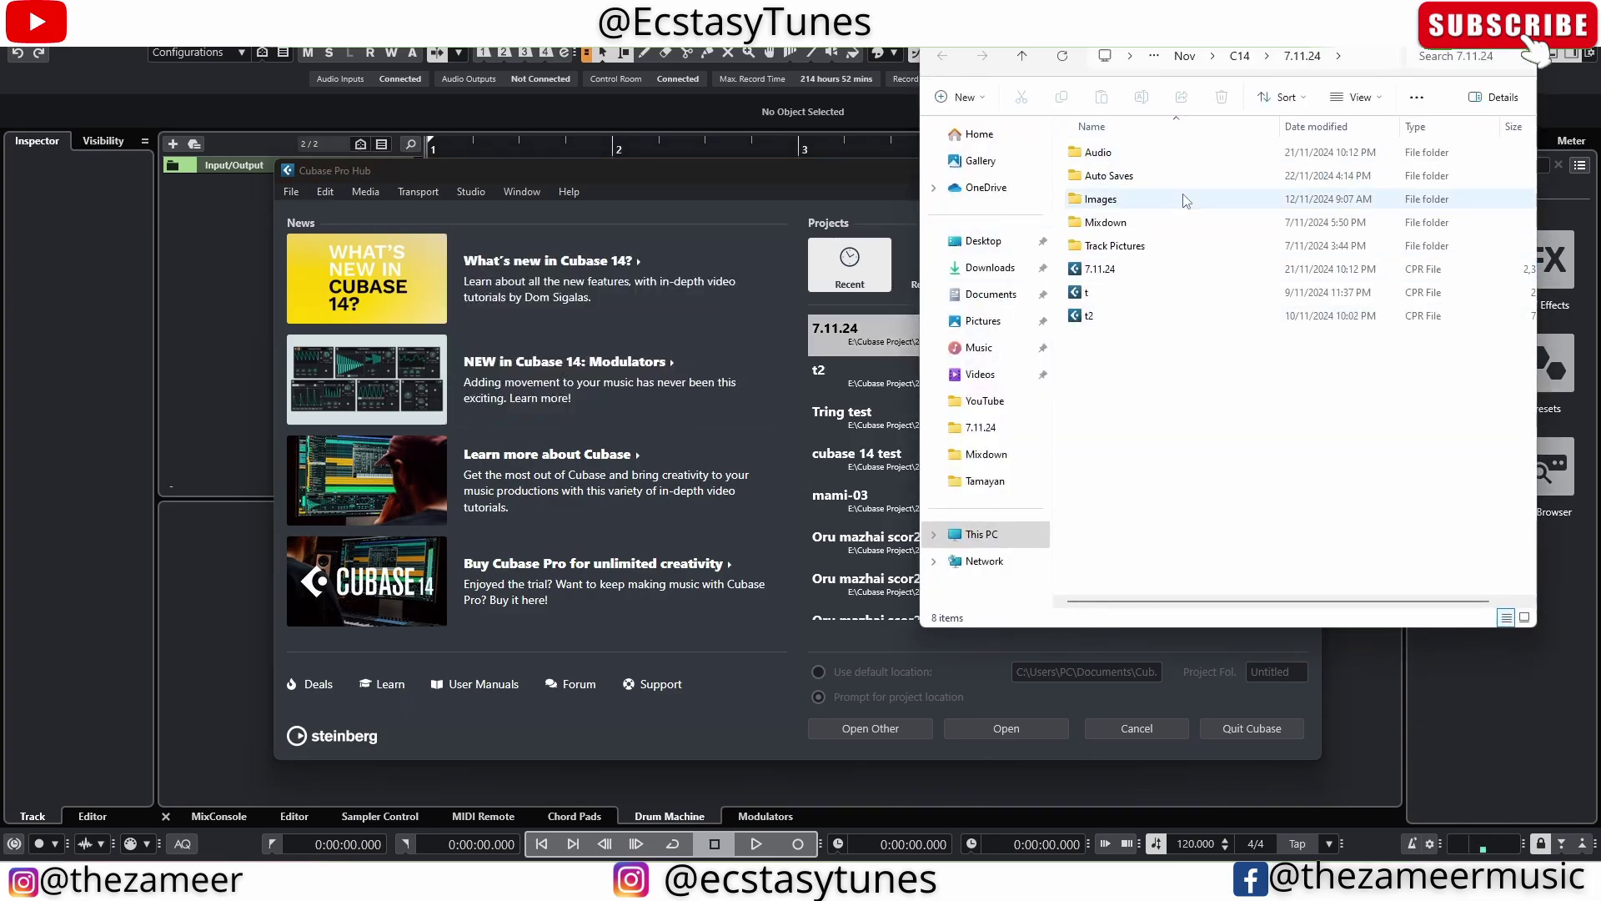
# Browse This PC to Local Disk (E:) and its Cubase Project folder, then go back
pyautogui.click(982, 533)
pyautogui.doubleClick(1138, 216)
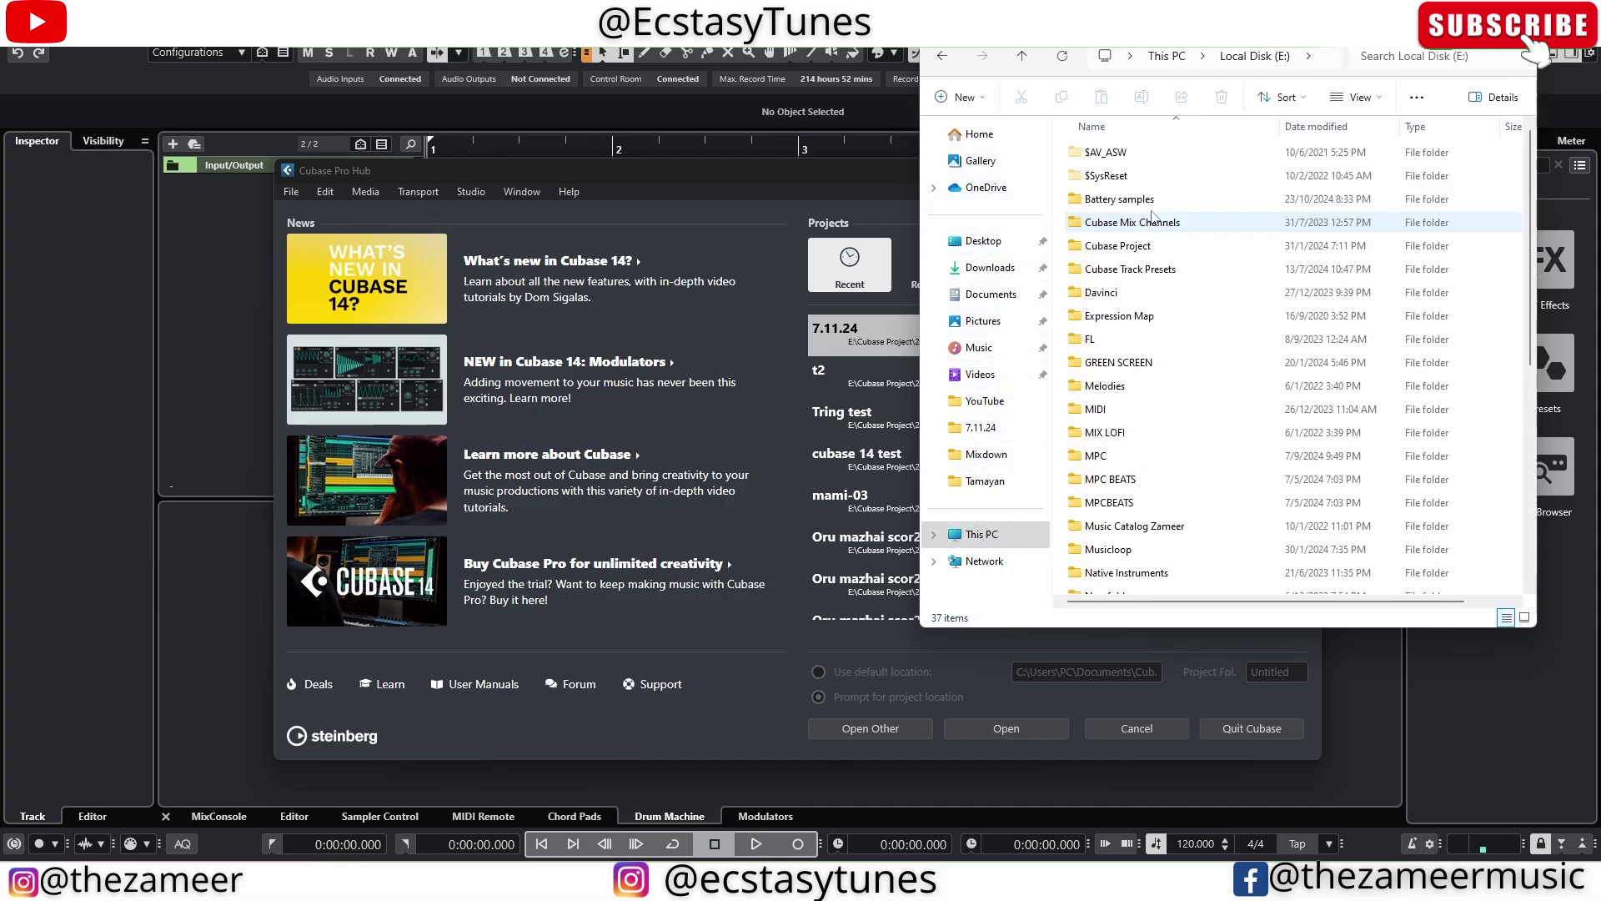
pyautogui.click(1115, 250)
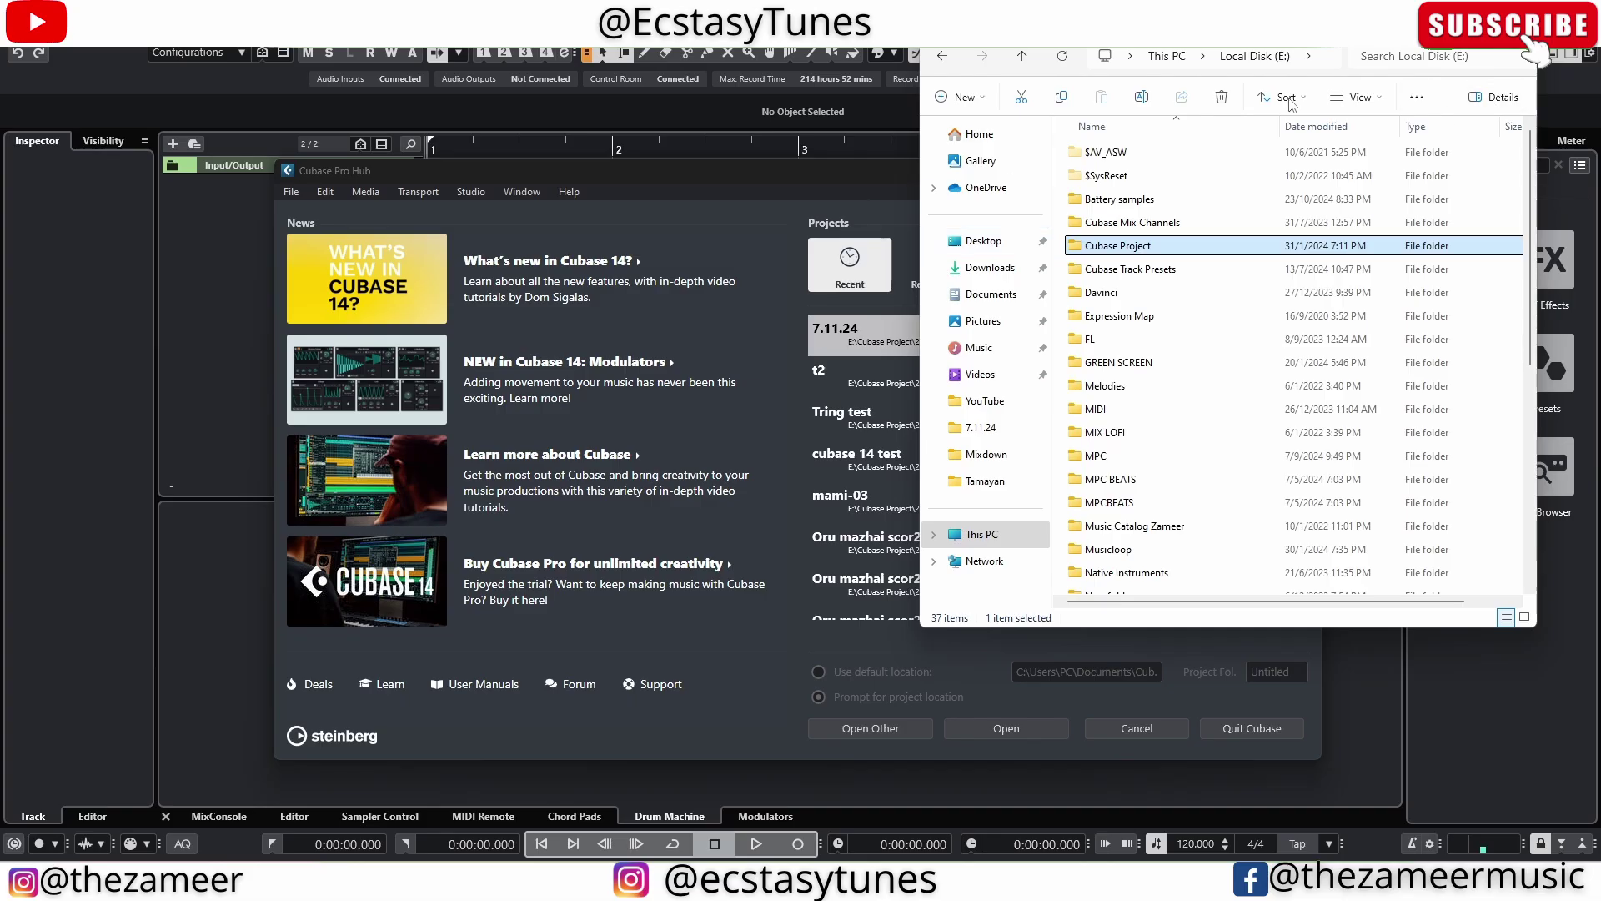
pyautogui.doubleClick(942, 56)
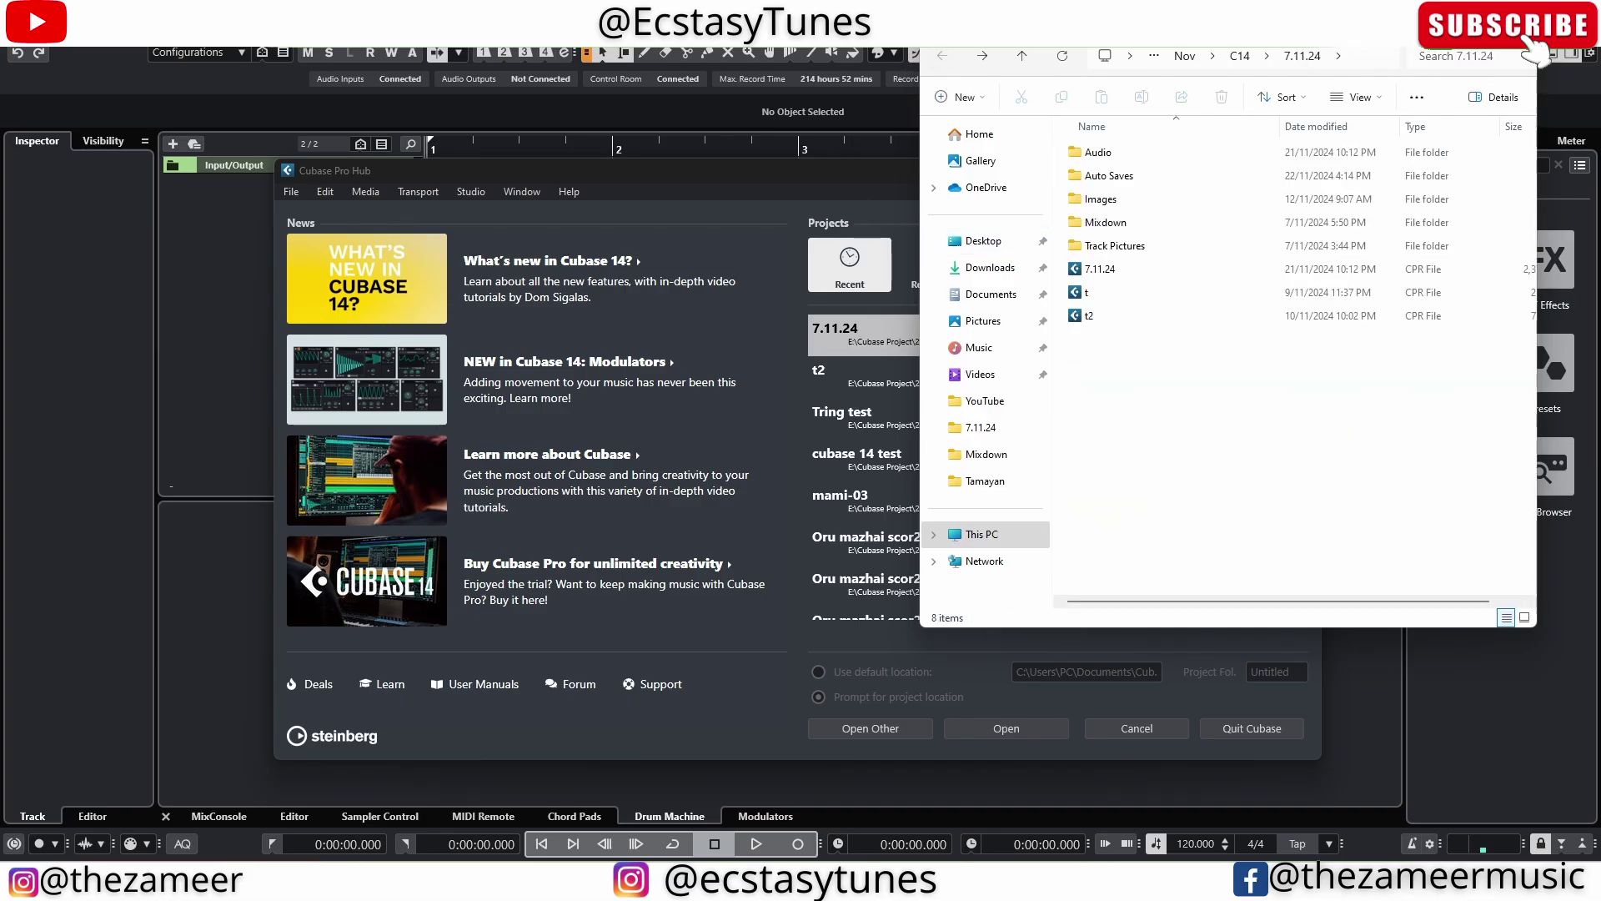
# Reveal 7.11.24 in Explorer again, check its Mixdown folder, then return to the Hub
pyautogui.click(886, 332)
pyautogui.rightClick(886, 332)
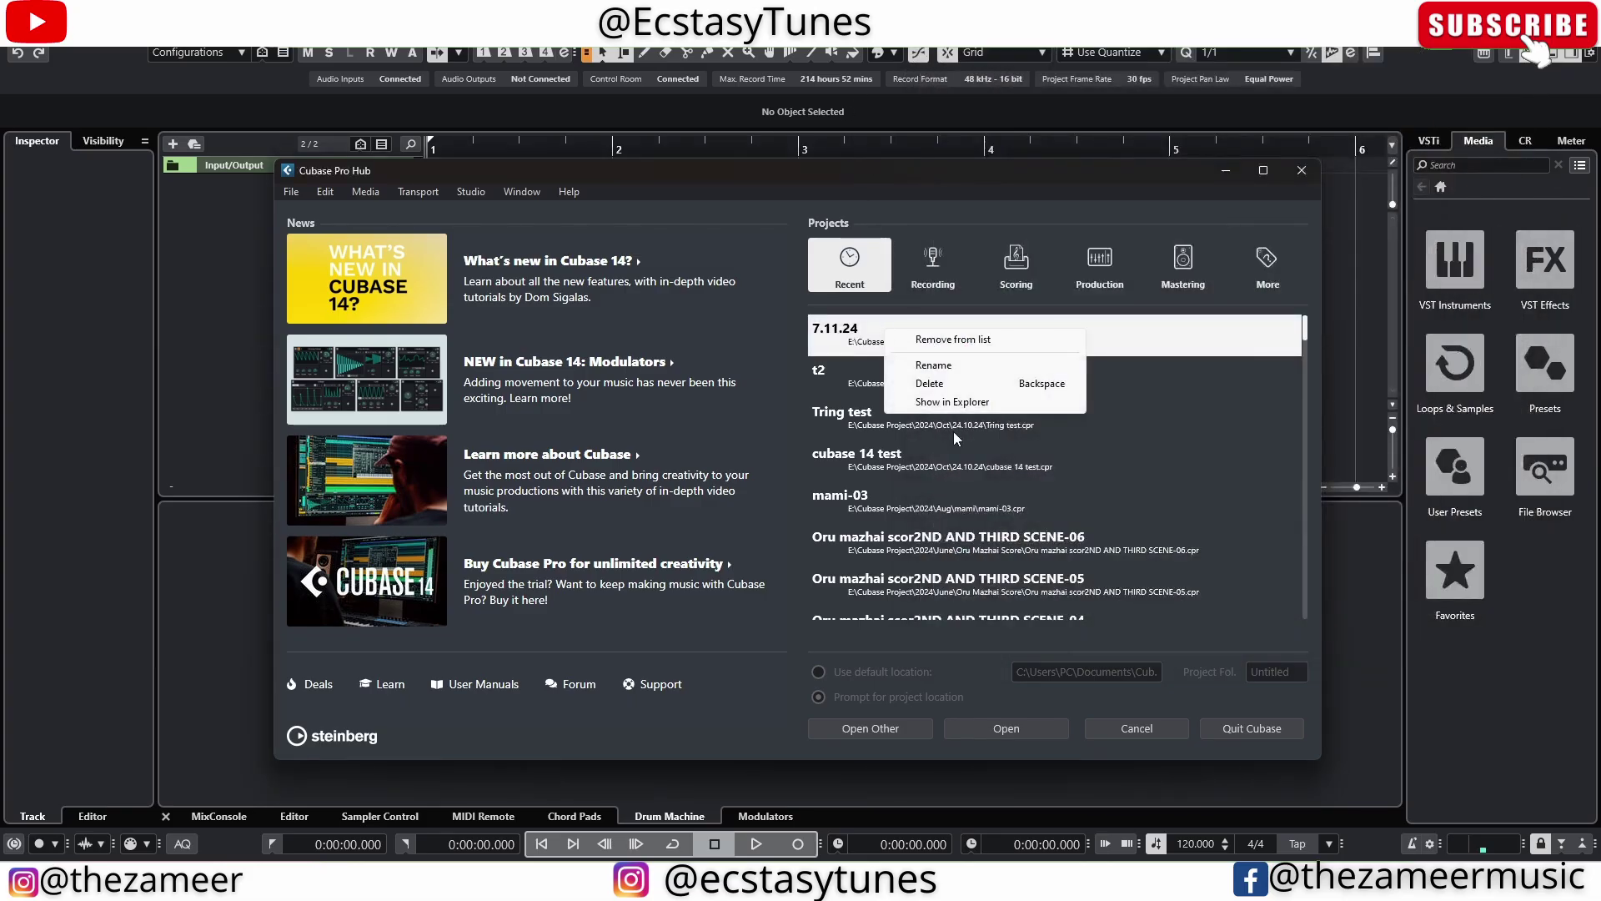
pyautogui.click(959, 403)
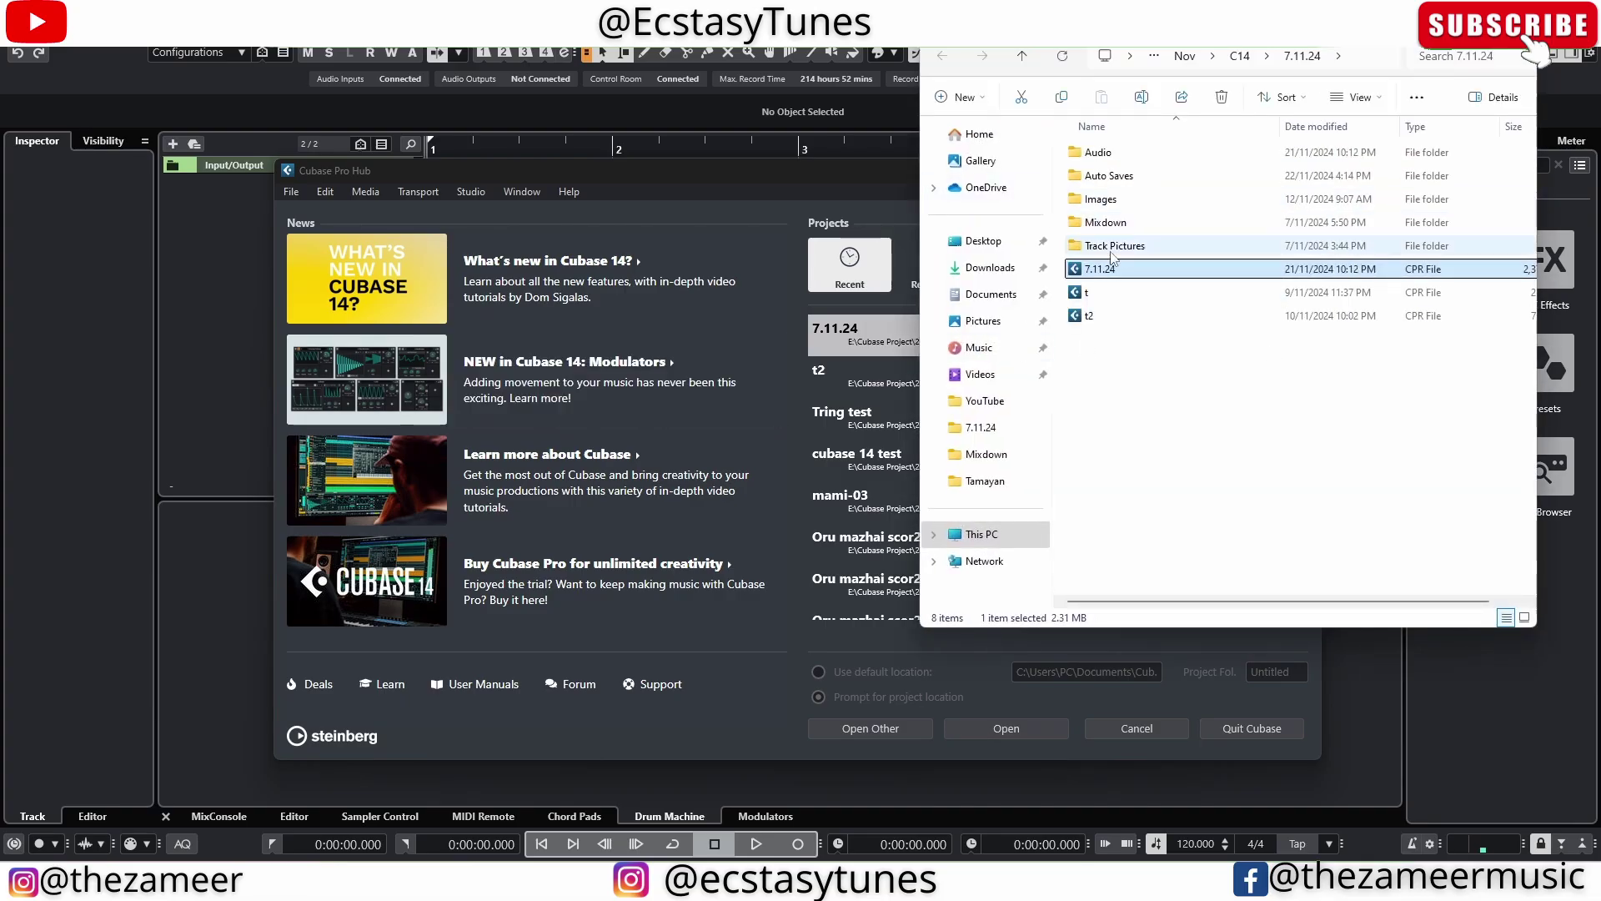
pyautogui.doubleClick(1102, 224)
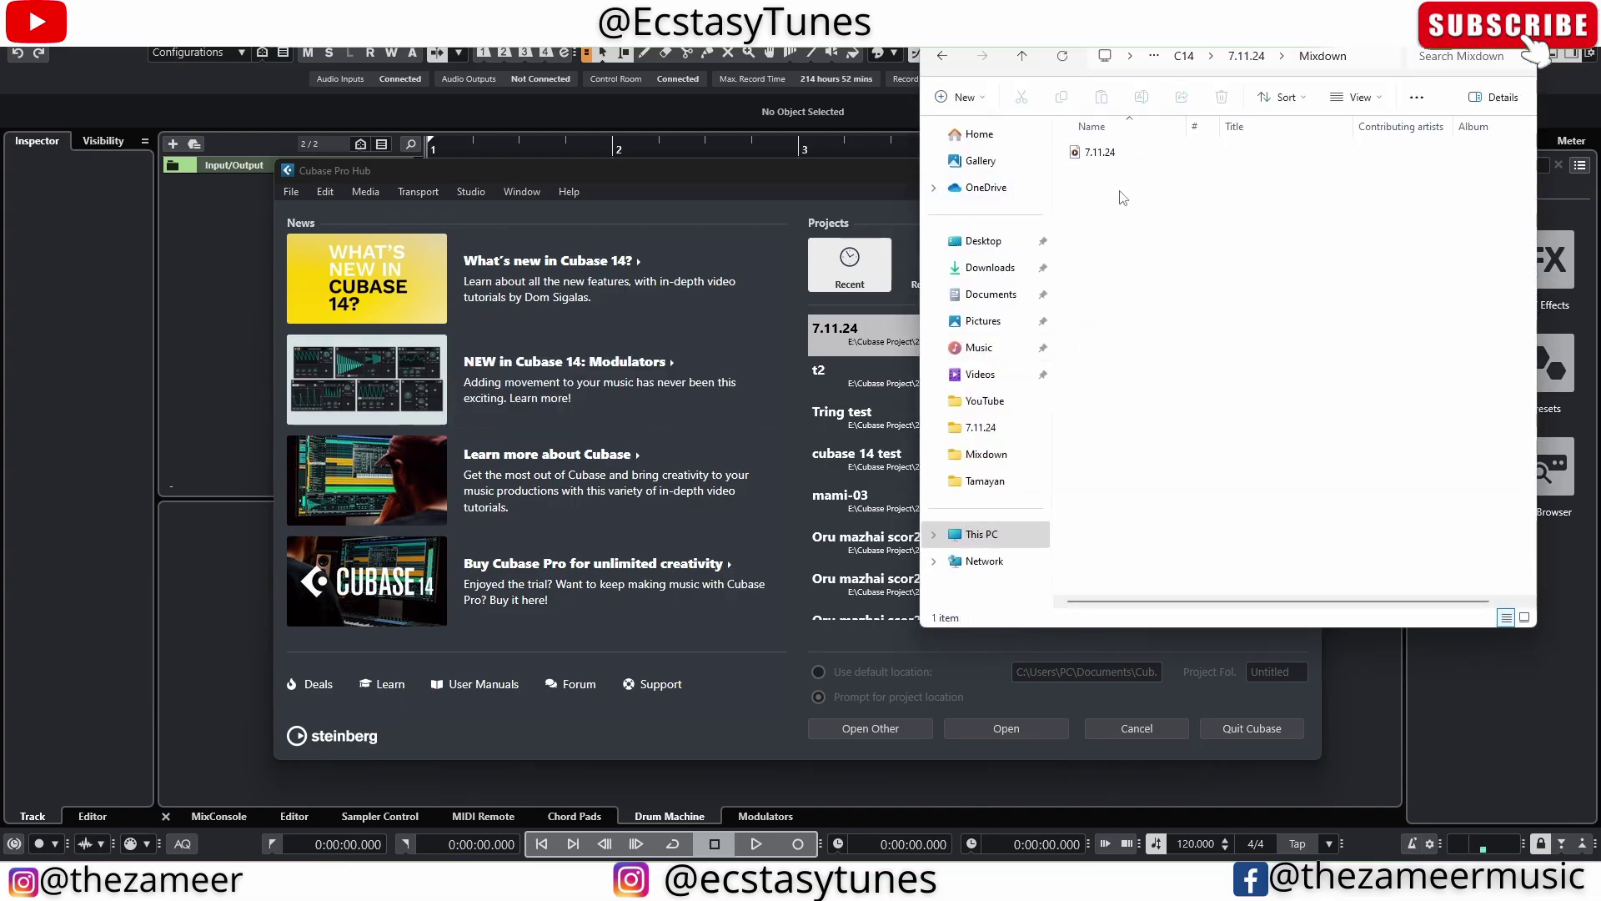
pyautogui.click(942, 56)
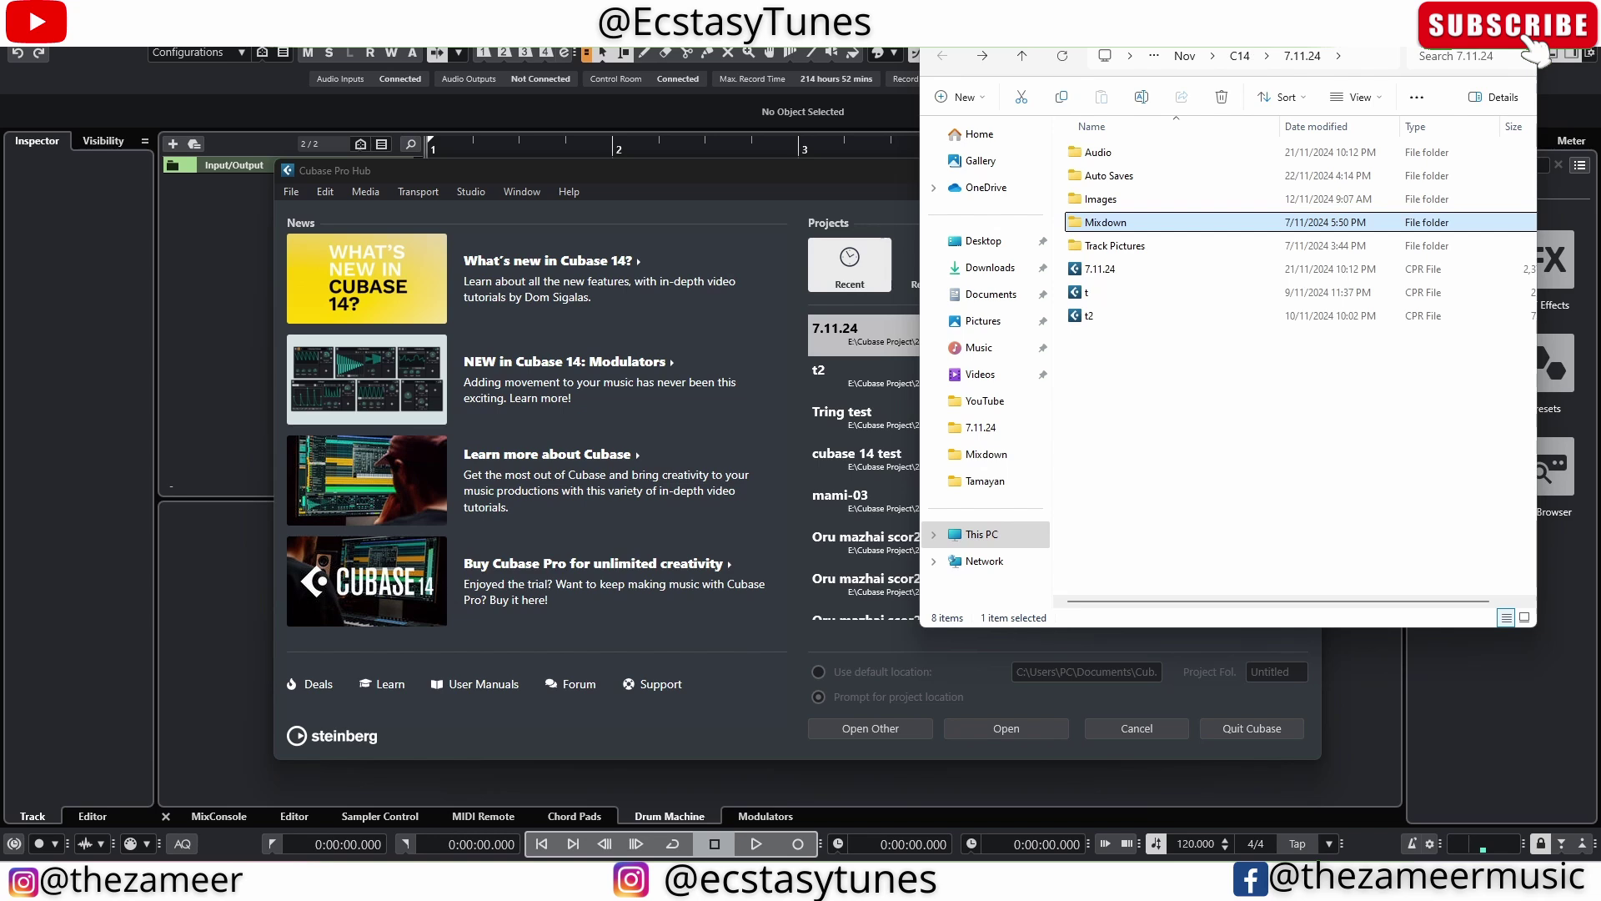
pyautogui.click(885, 338)
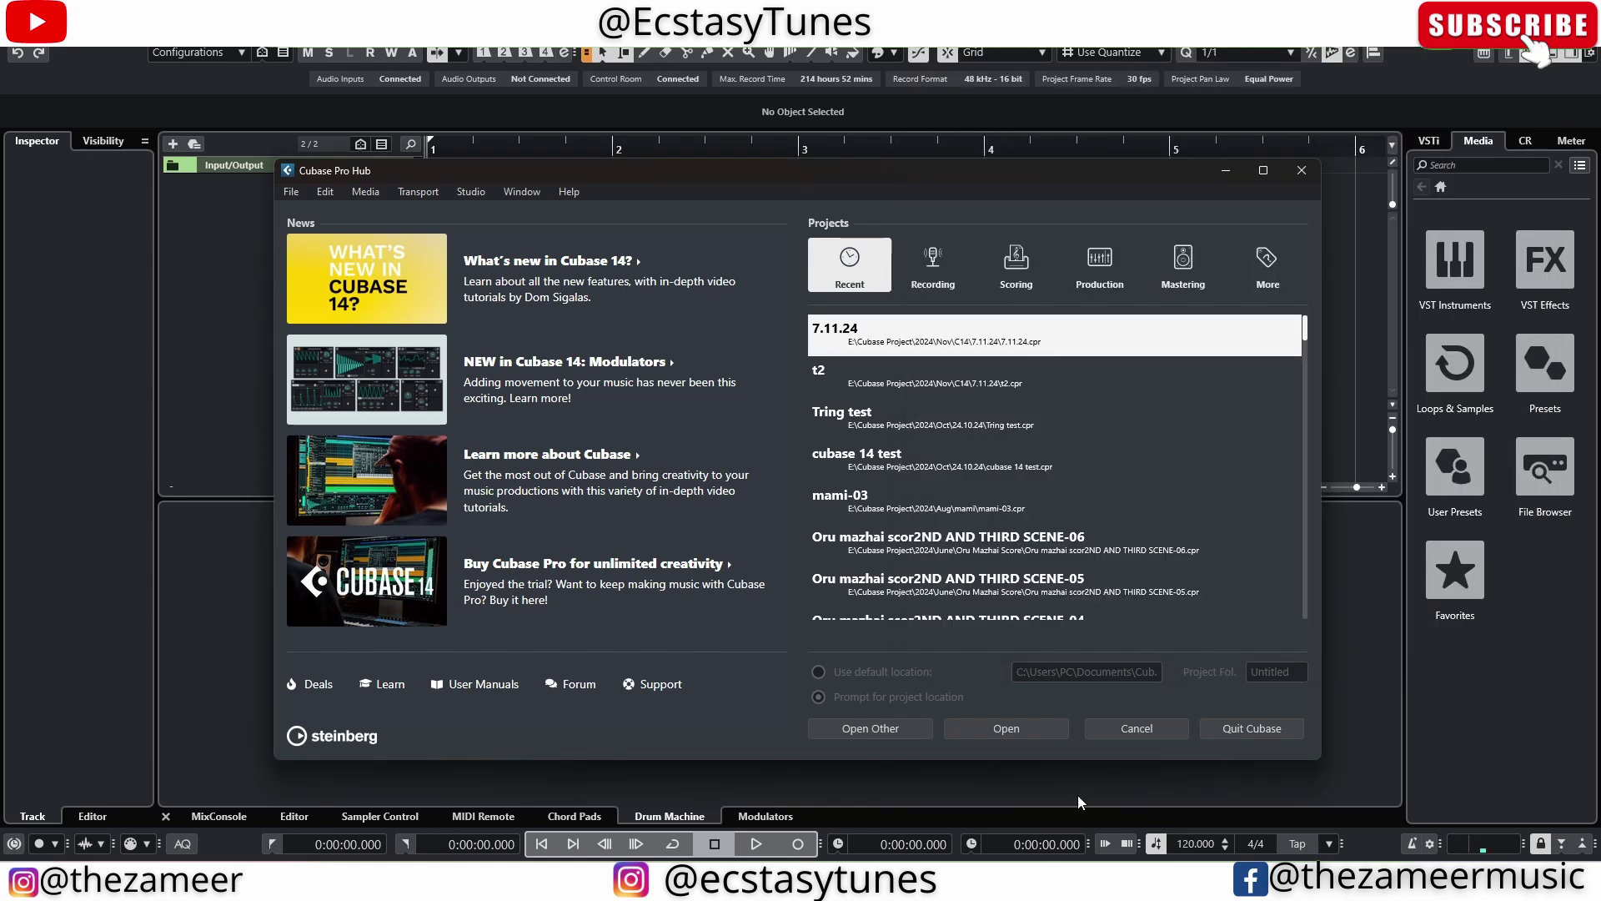
# Close the Hub, add a GM-ONE Pattern Event instrument track, and create a pattern at bar 1
pyautogui.click(1120, 728)
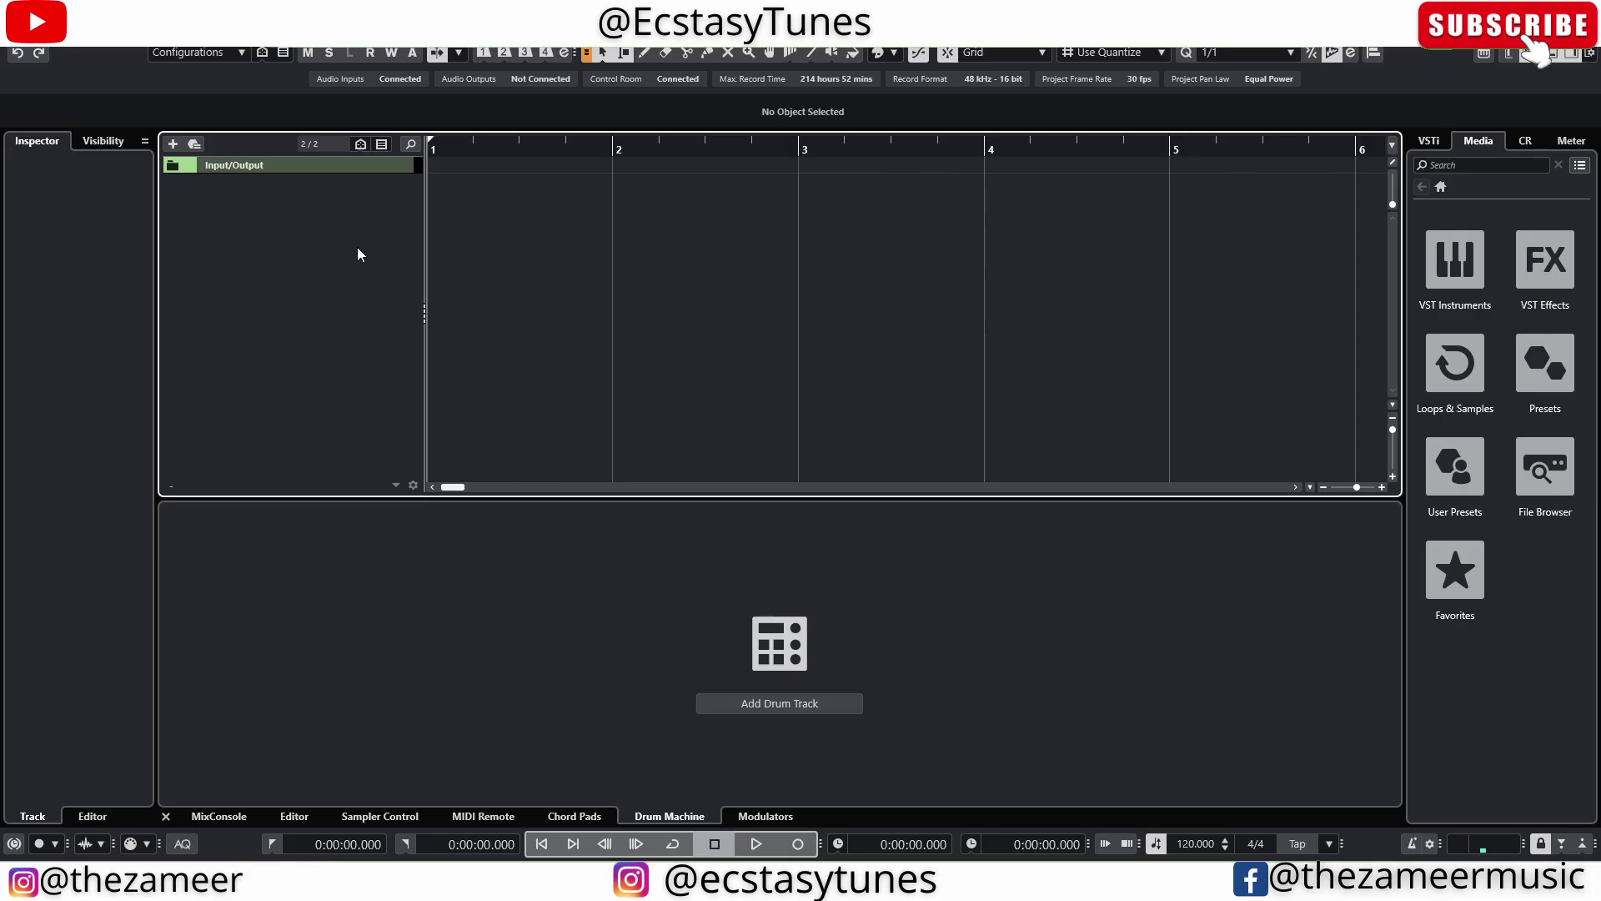
pyautogui.click(174, 145)
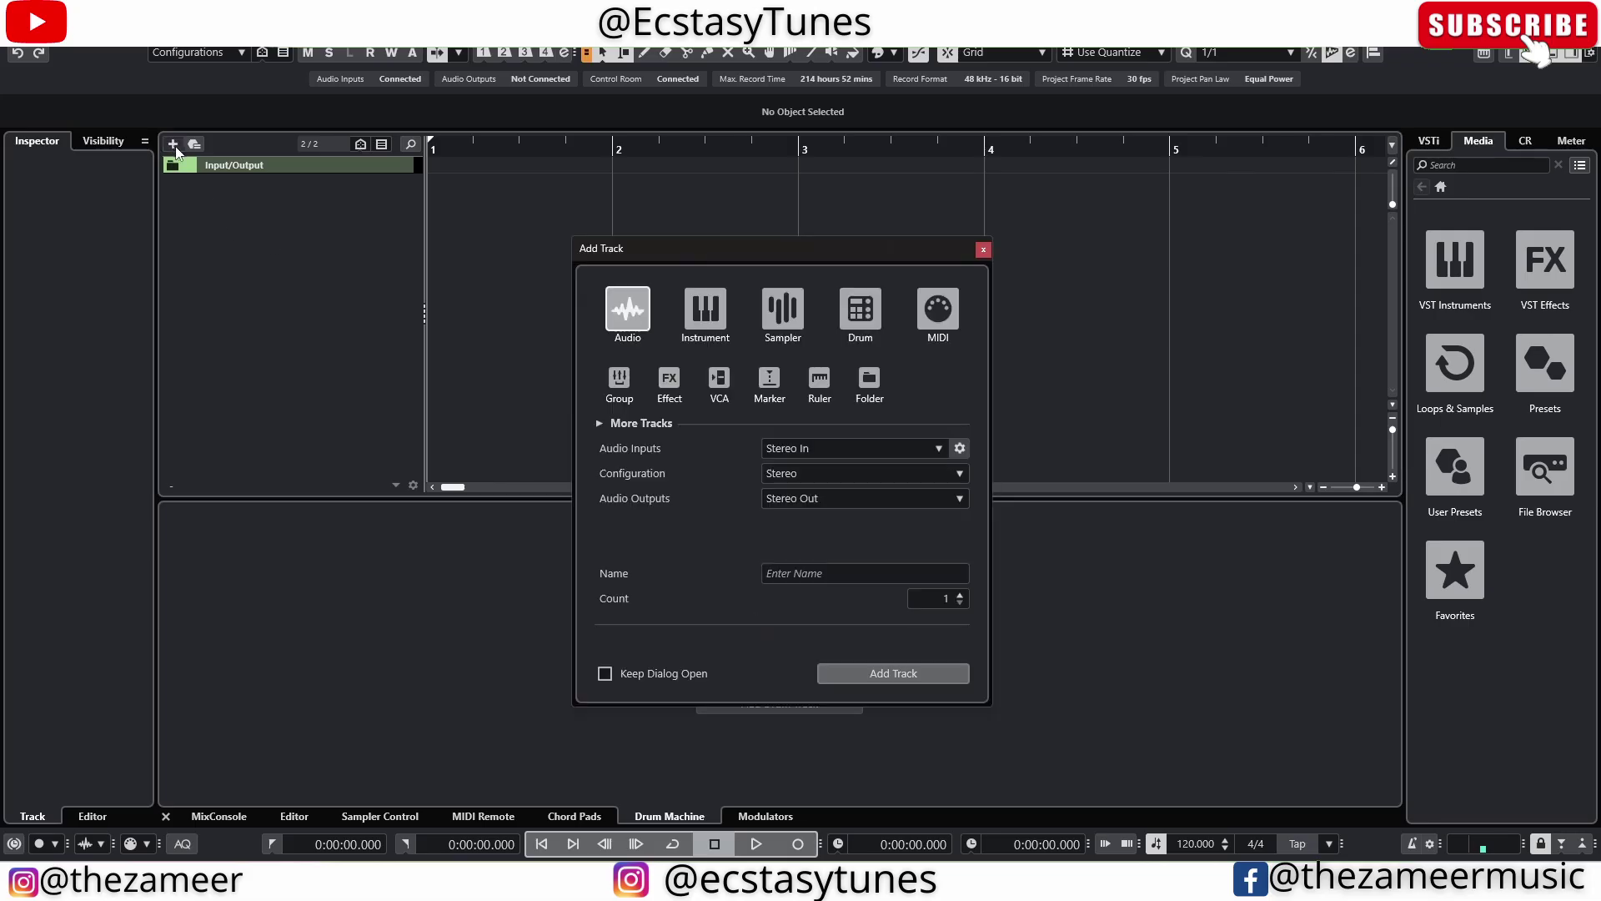
pyautogui.click(706, 309)
pyautogui.click(828, 550)
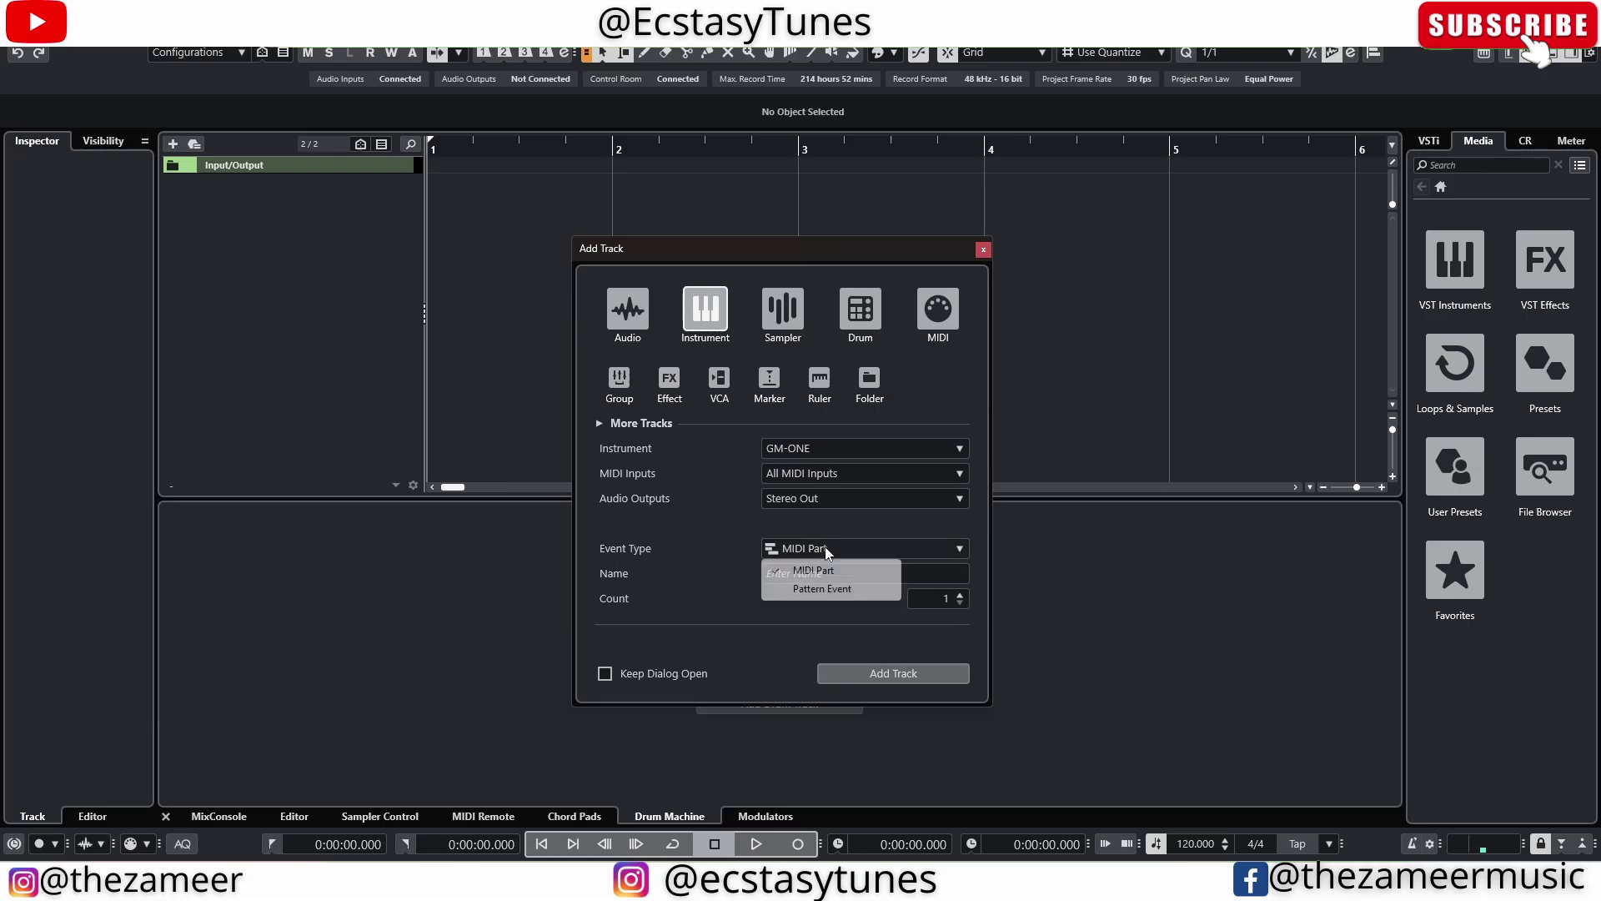
pyautogui.click(821, 589)
pyautogui.click(886, 672)
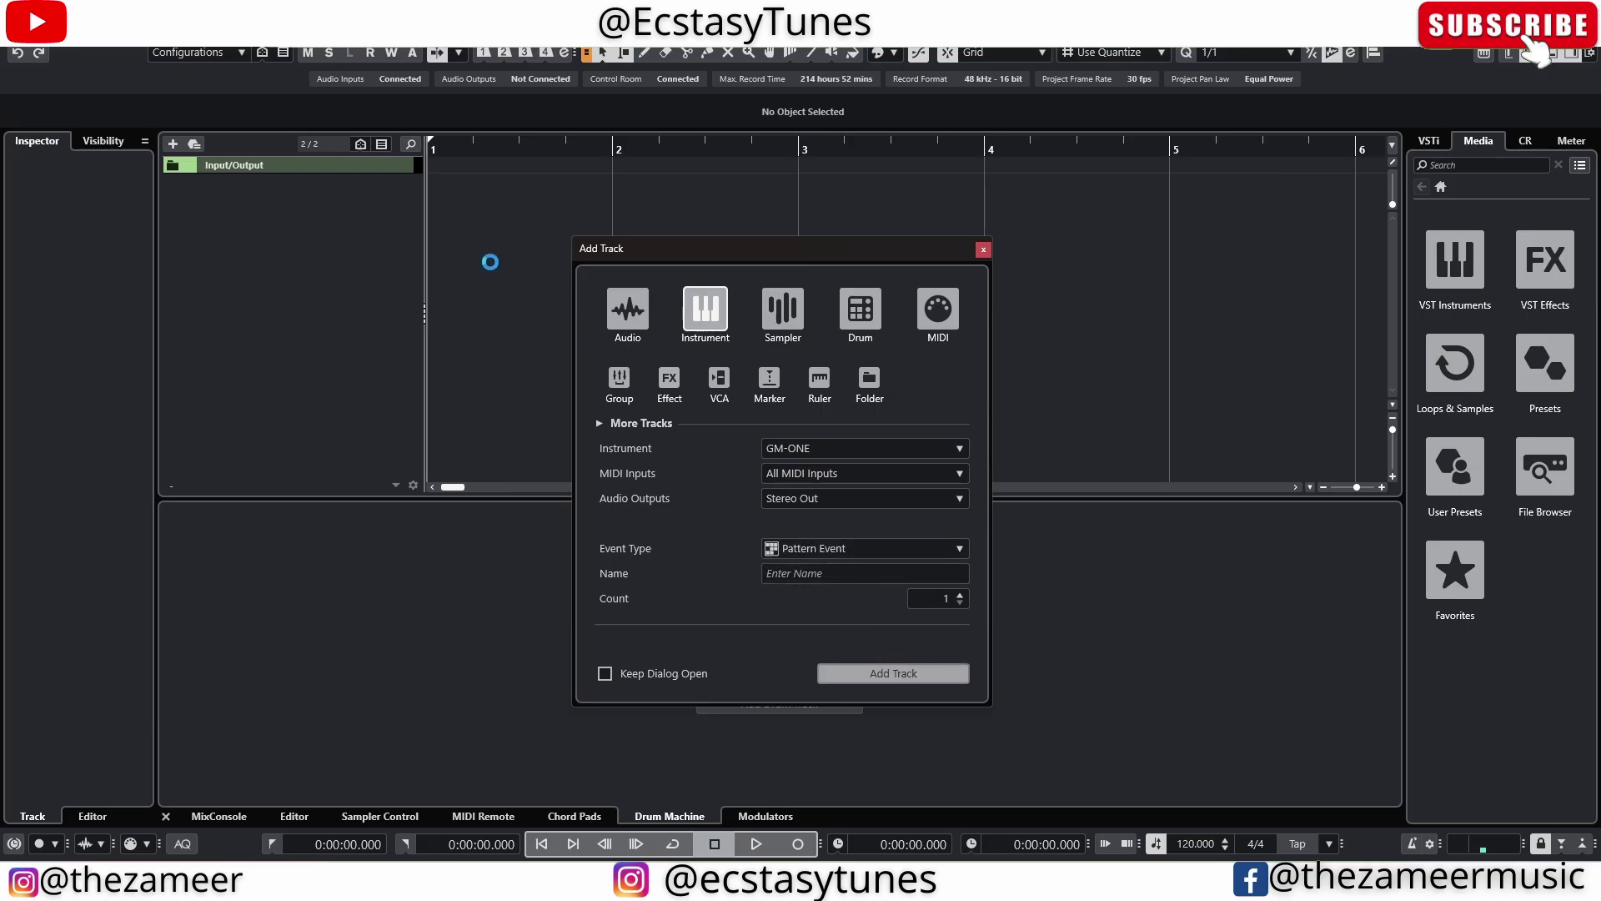
pyautogui.doubleClick(441, 205)
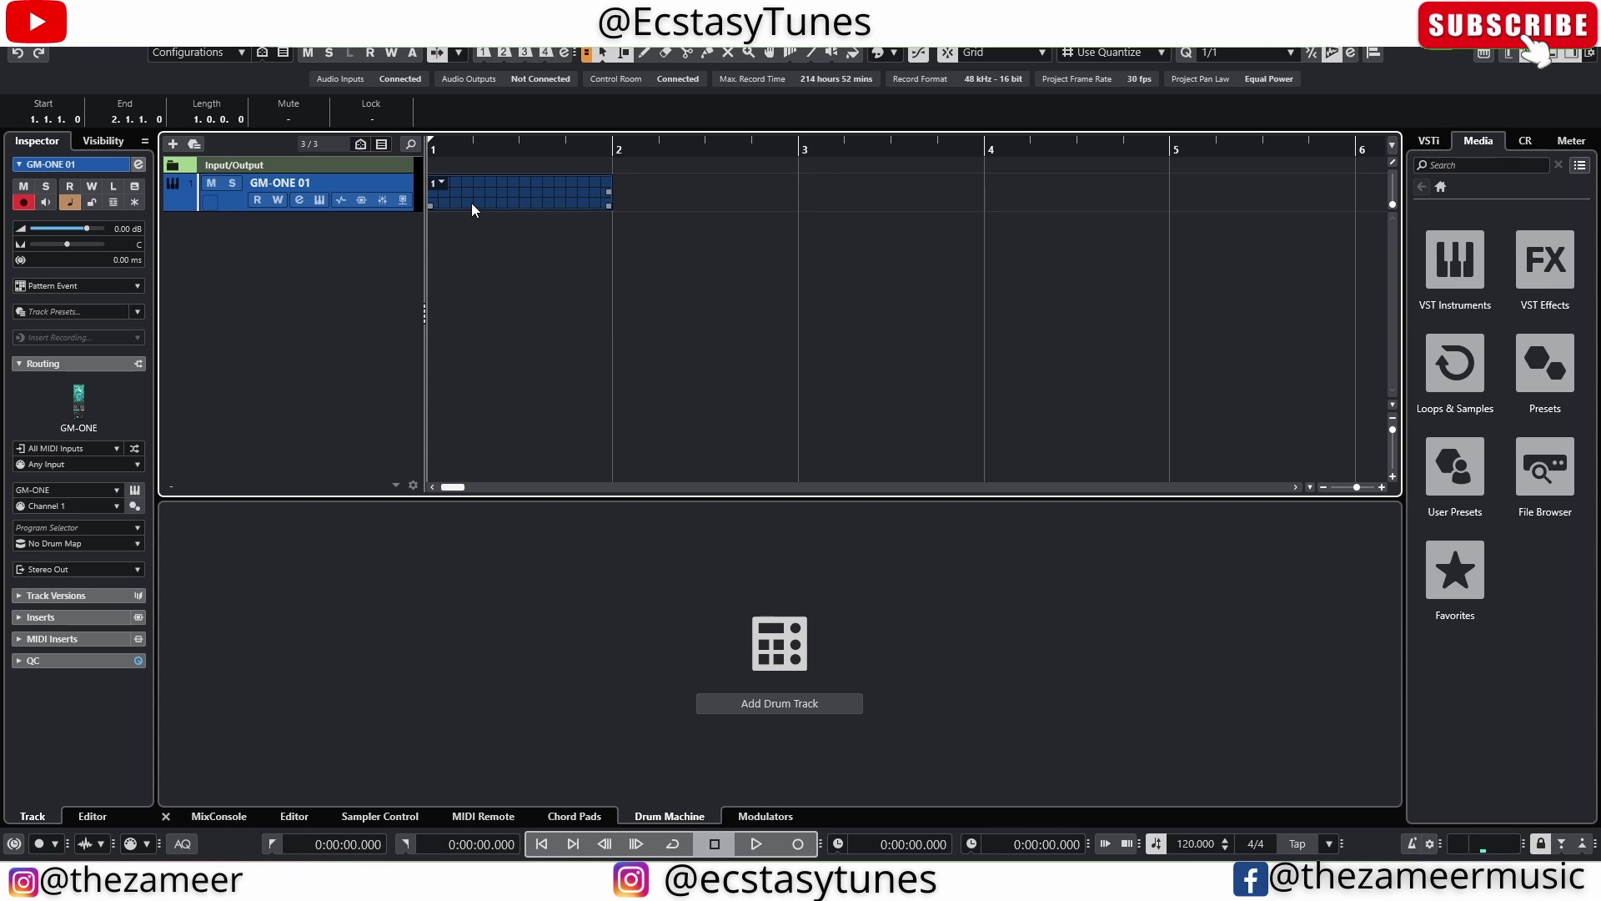
# Fill all 16 C1 steps in the Pattern Editor and lower velocity on steps 2–16 even
pyautogui.doubleClick(472, 205)
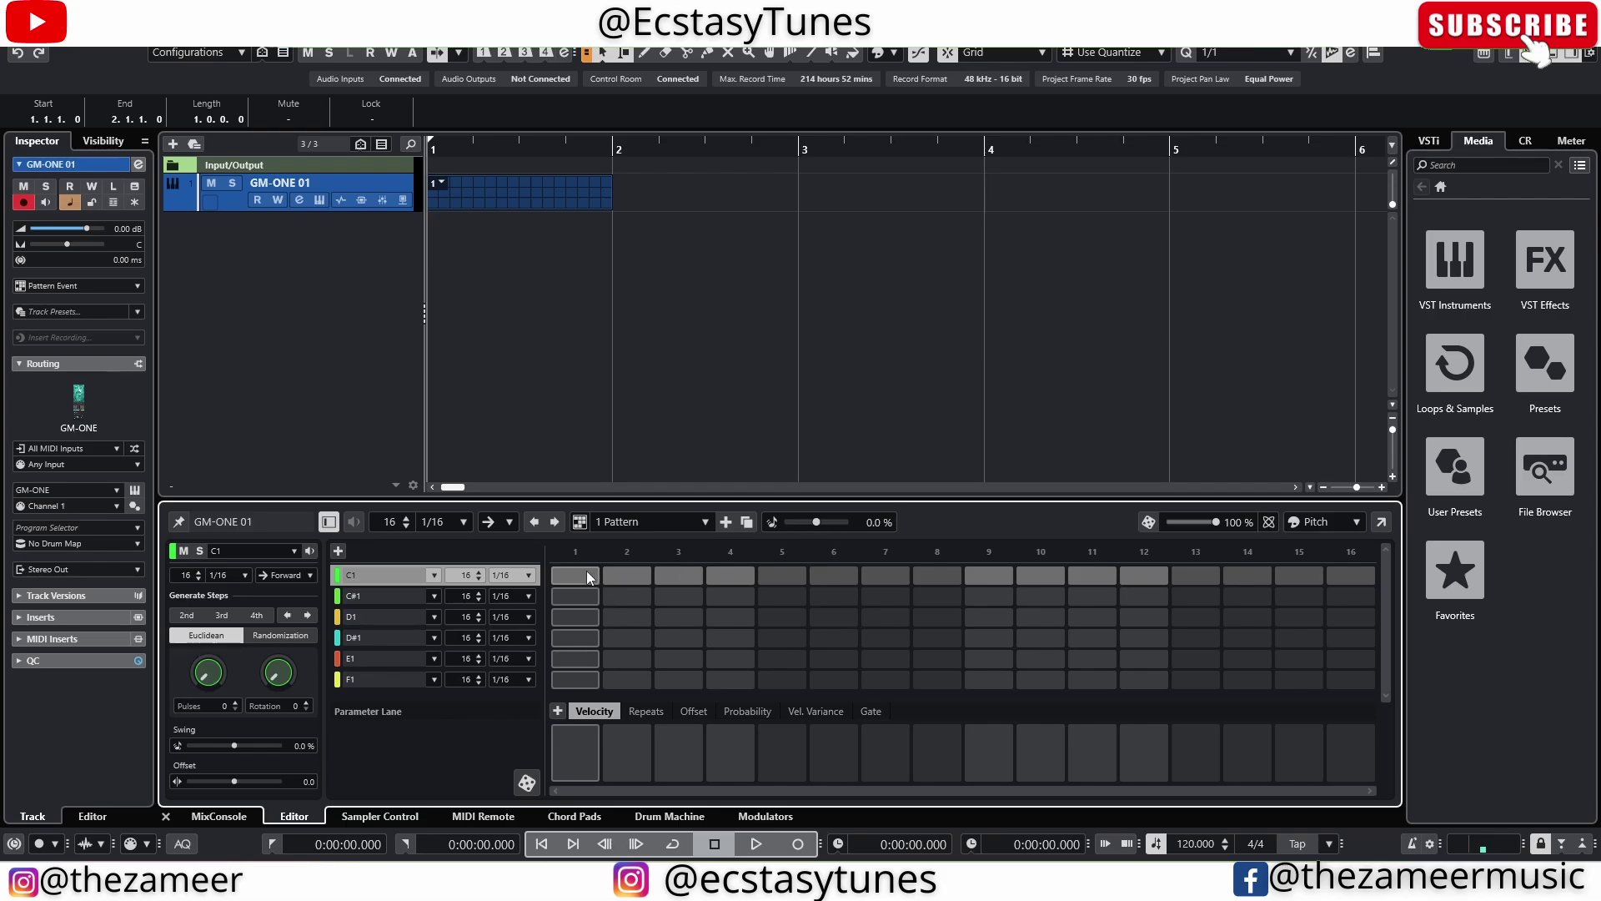
pyautogui.moveTo(589, 575); pyautogui.dragTo(1351, 581)
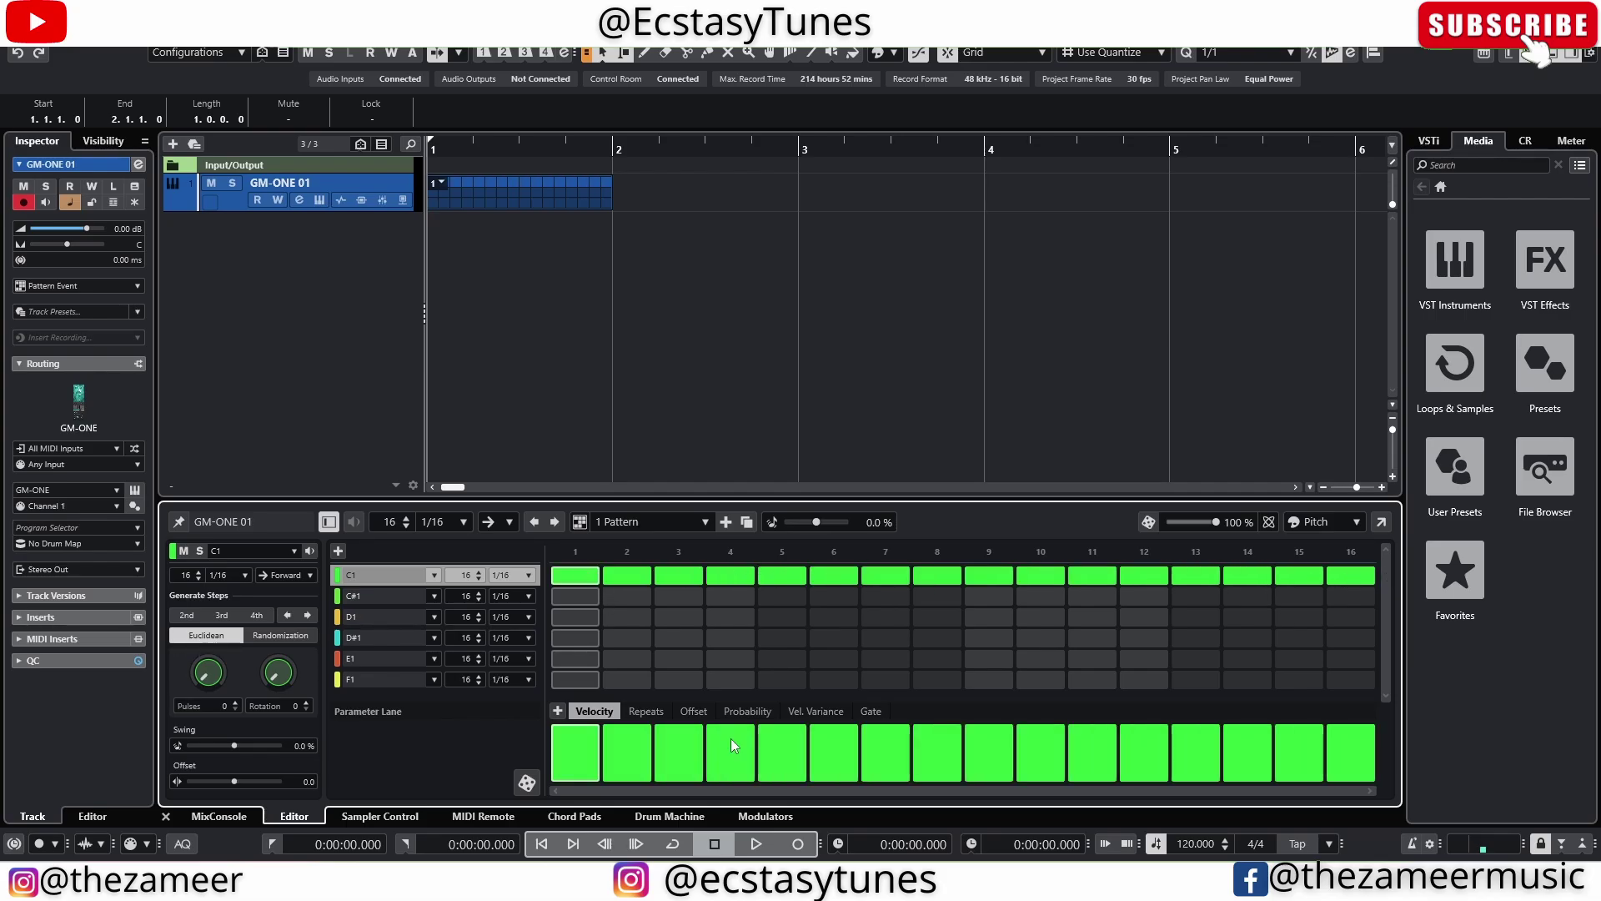
pyautogui.click(627, 751)
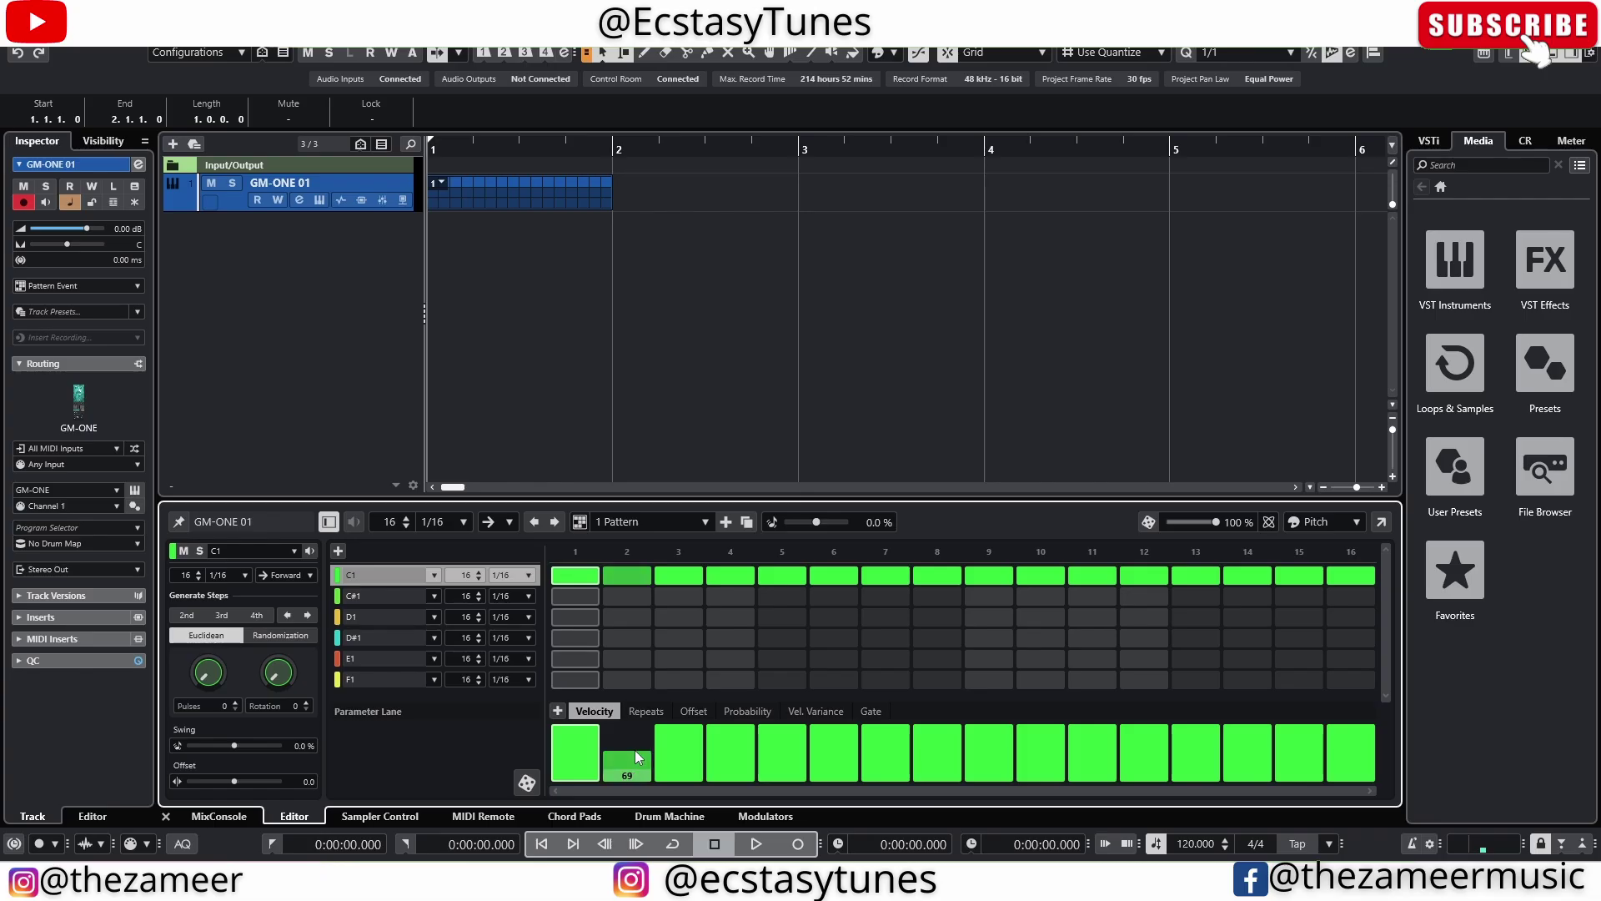
pyautogui.click(730, 757)
pyautogui.click(844, 754)
pyautogui.click(937, 748)
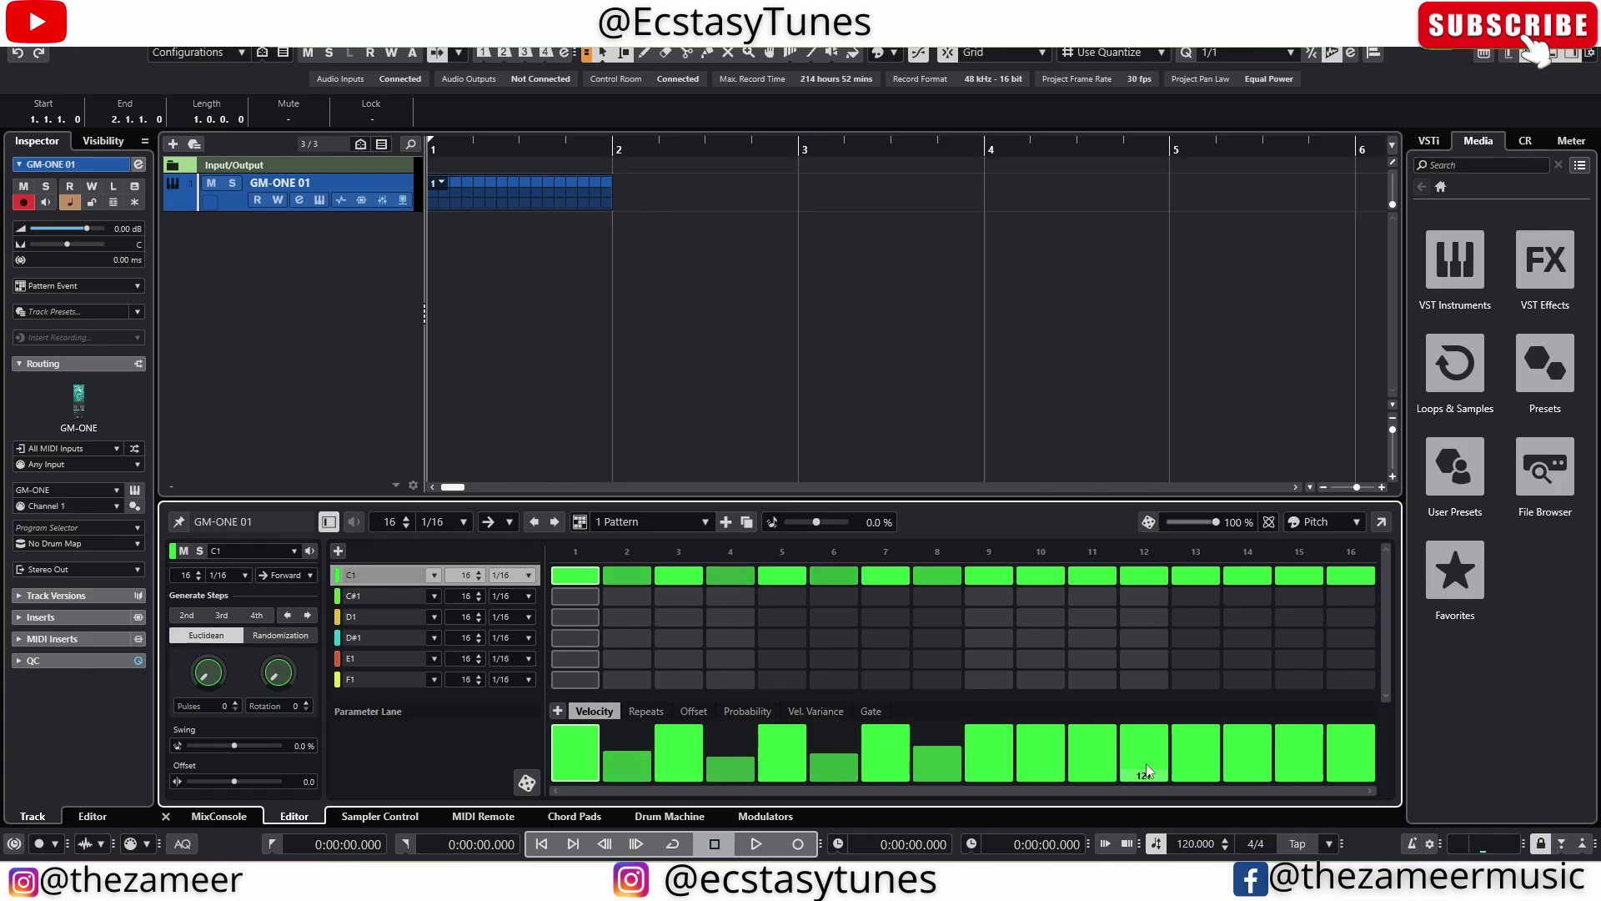
pyautogui.click(1041, 751)
pyautogui.click(1144, 751)
pyautogui.click(1247, 754)
pyautogui.click(1351, 753)
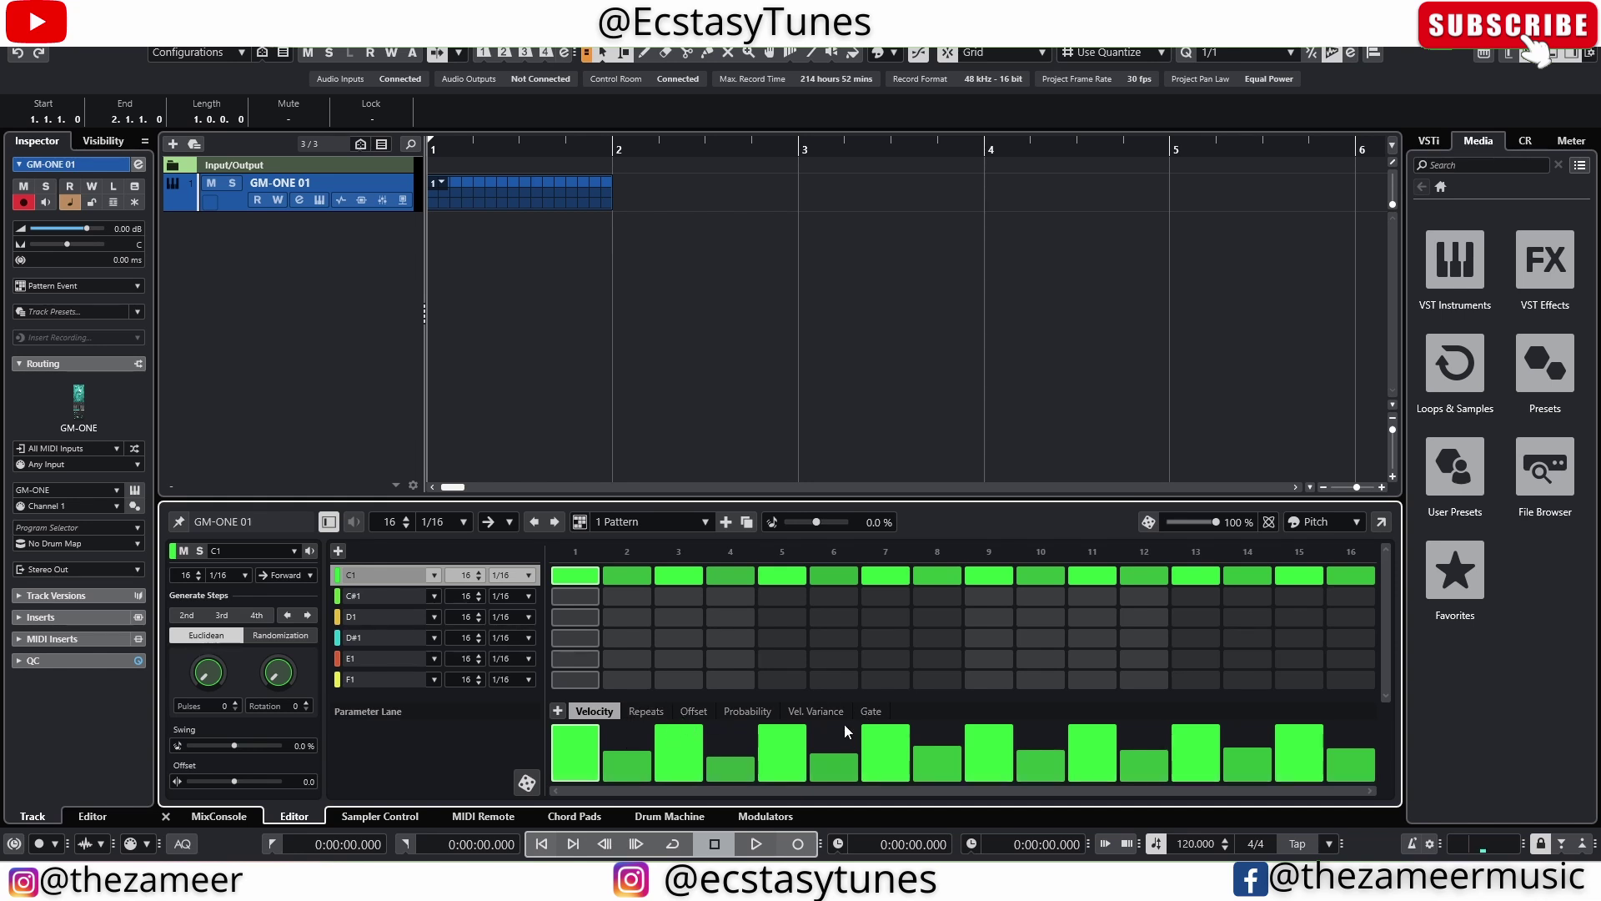
# Show the Gate lane, randomize it, then redraw the gates lower, leaving step 7 at 43%
pyautogui.click(869, 712)
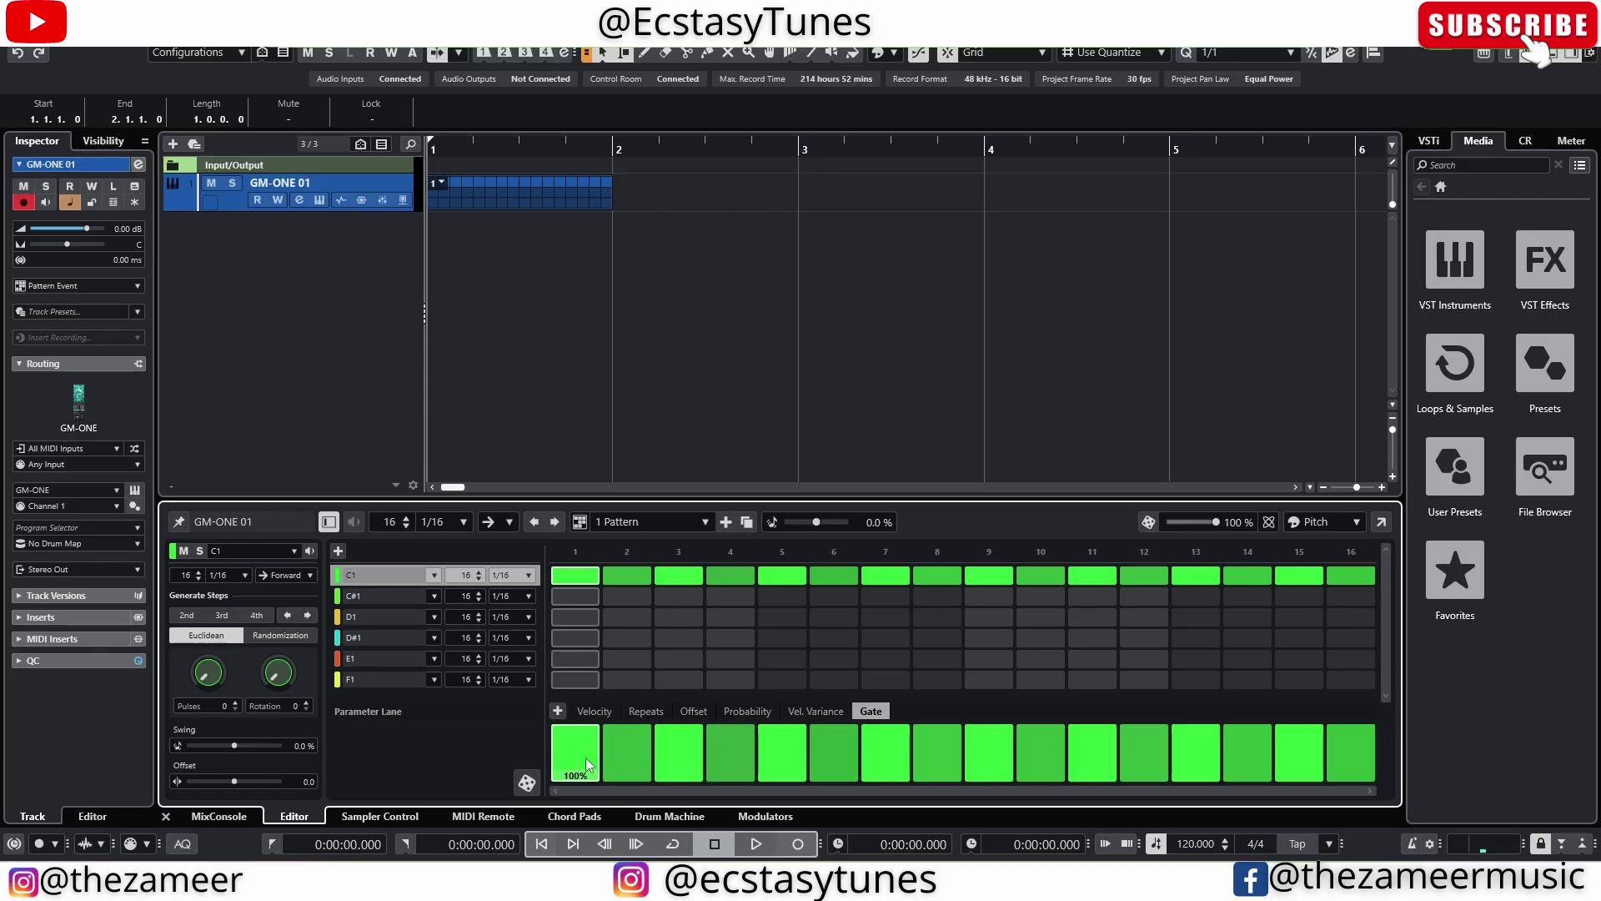
pyautogui.click(526, 782)
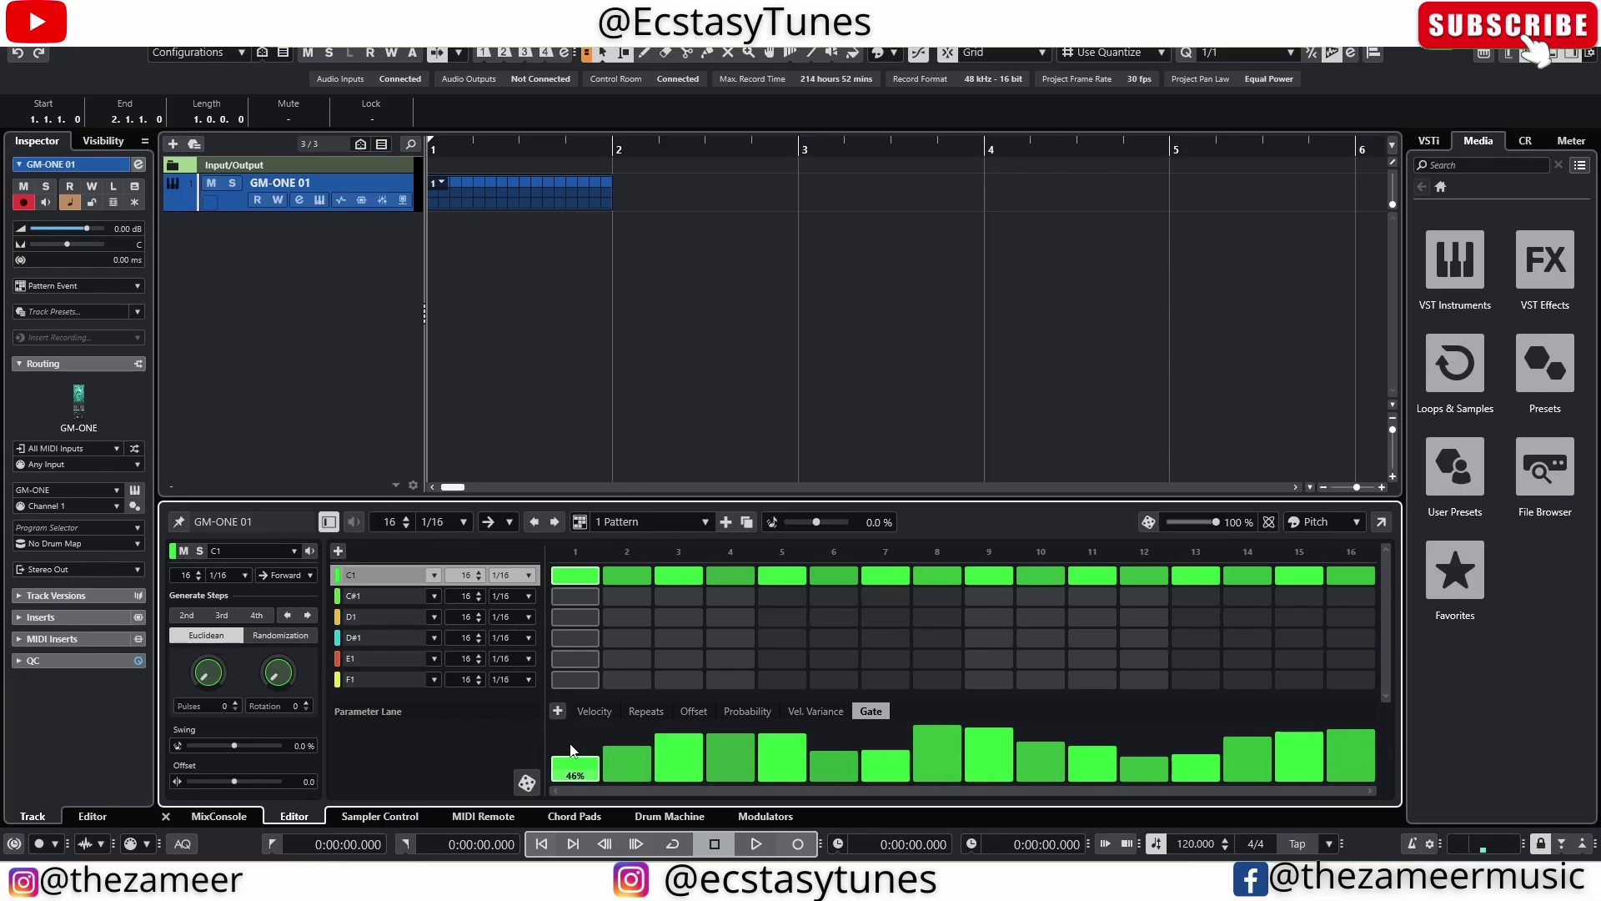
pyautogui.moveTo(570, 740)
pyautogui.mouseDown()
pyautogui.moveTo(579, 719)
pyautogui.moveTo(1325, 662)
pyautogui.mouseUp()
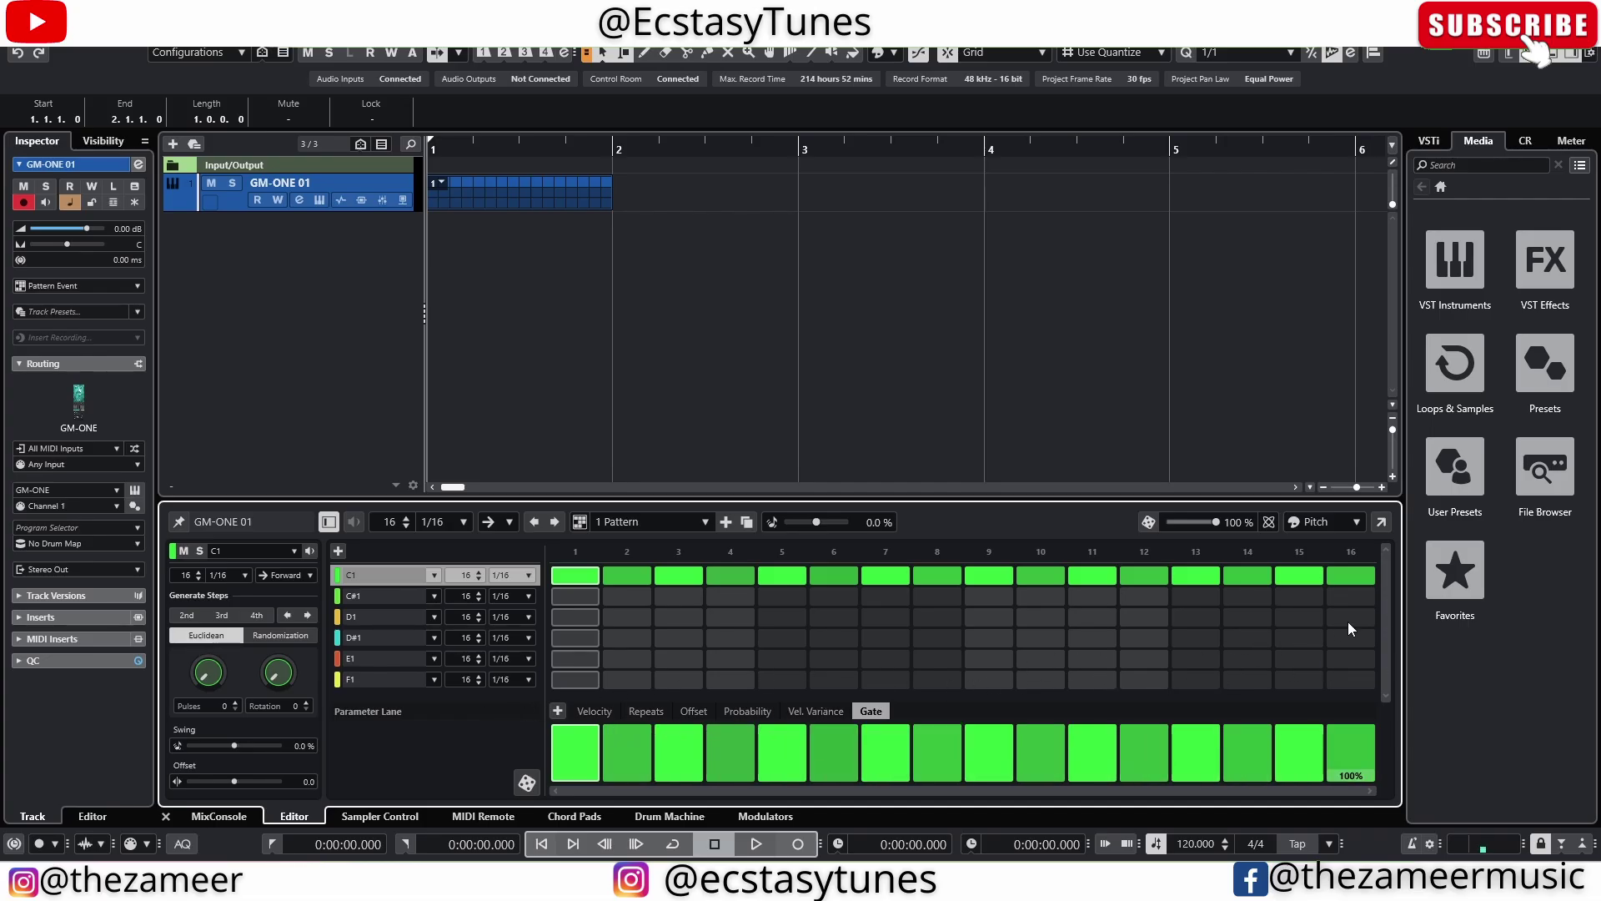
pyautogui.hotkey('ctrl', 'z')
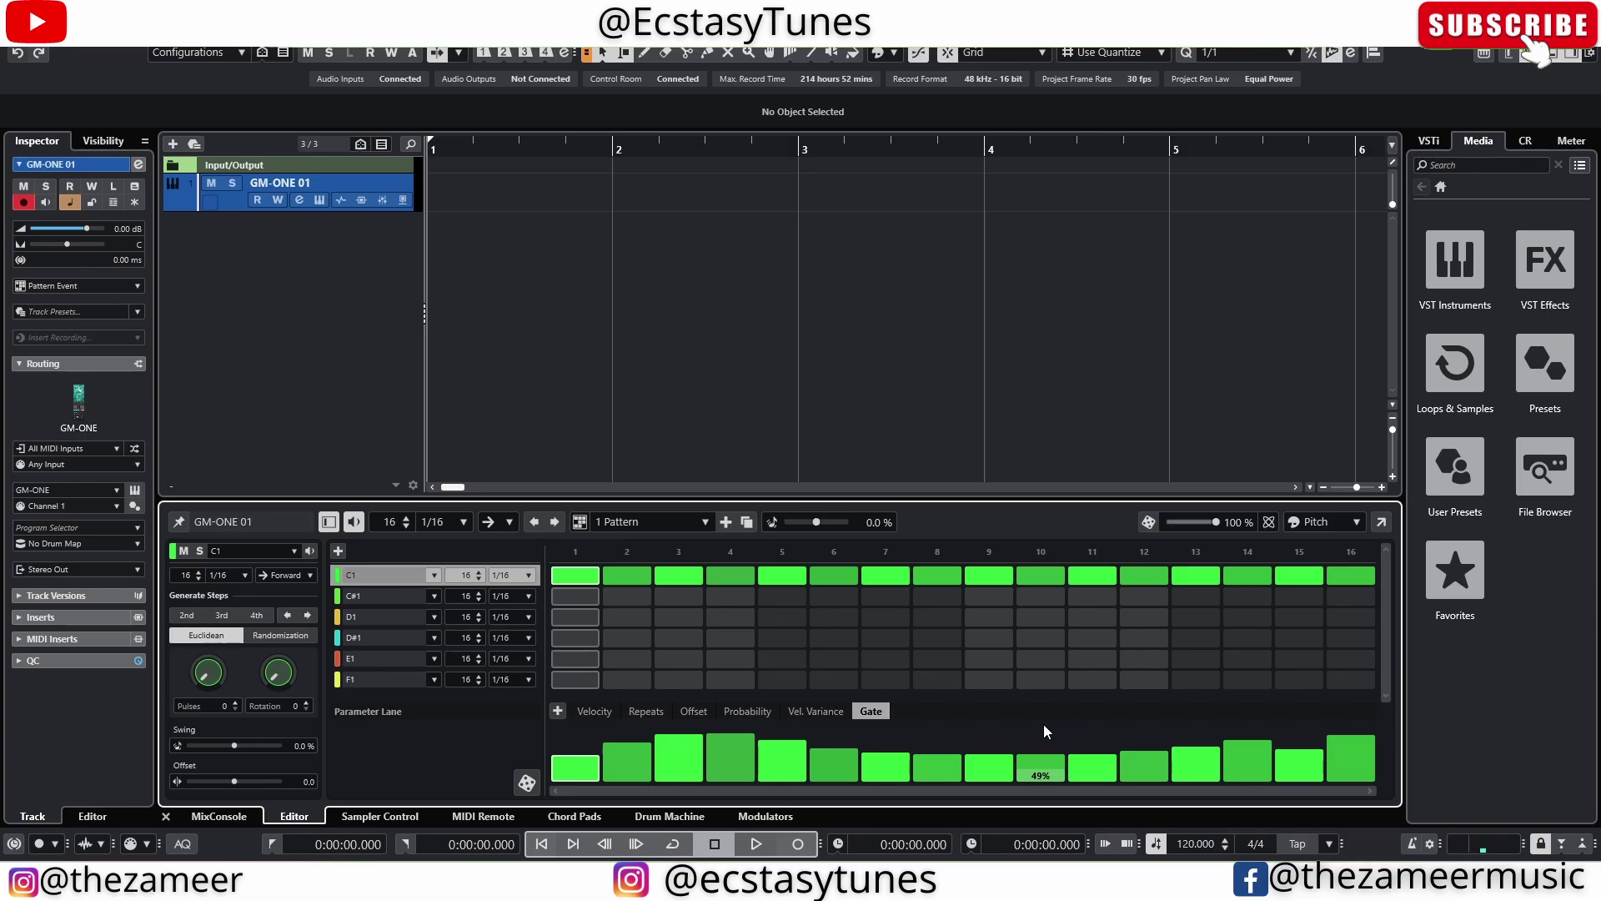
pyautogui.moveTo(1043, 723); pyautogui.dragTo(953, 744)
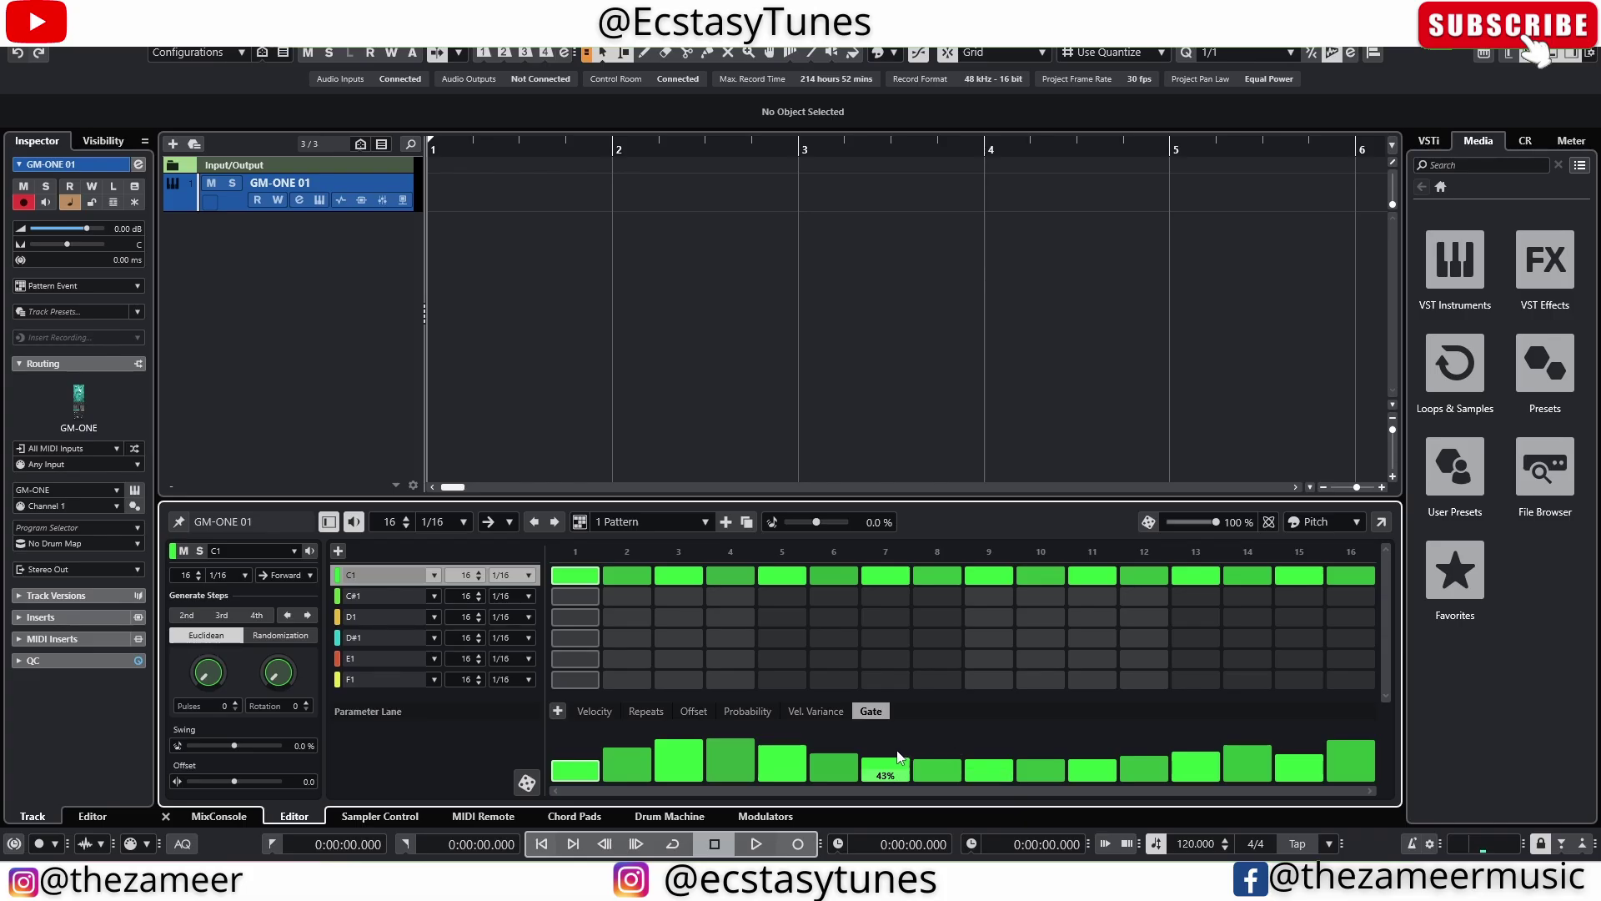
# Add a Drum Machine 01 track from the Drum Machine workspace
pyautogui.click(669, 816)
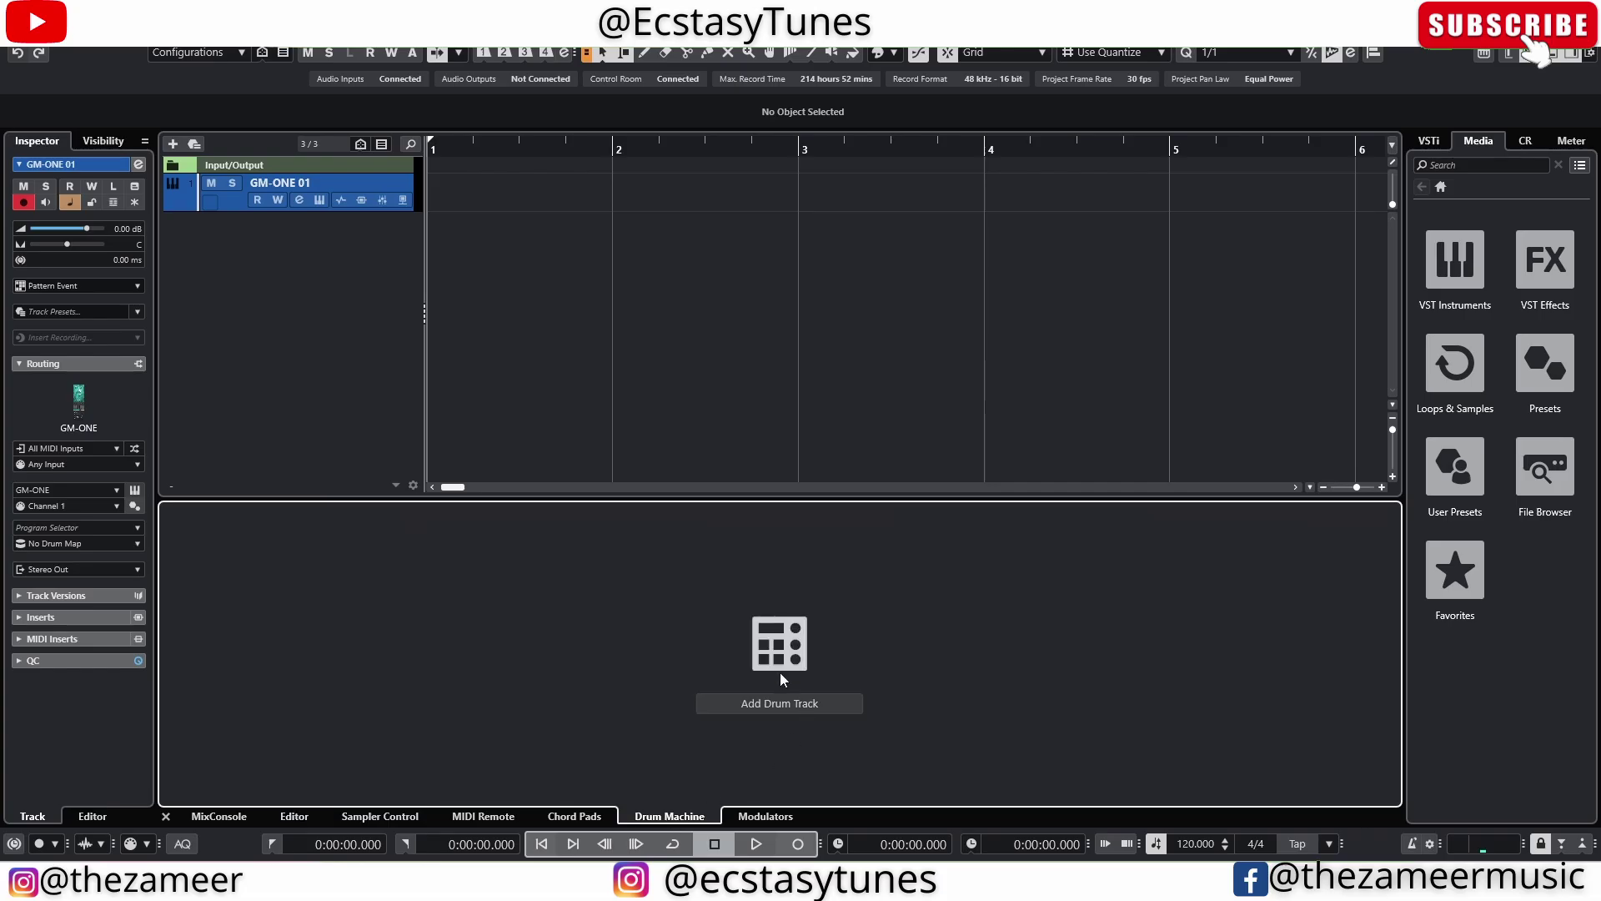
pyautogui.click(784, 703)
pyautogui.click(511, 570)
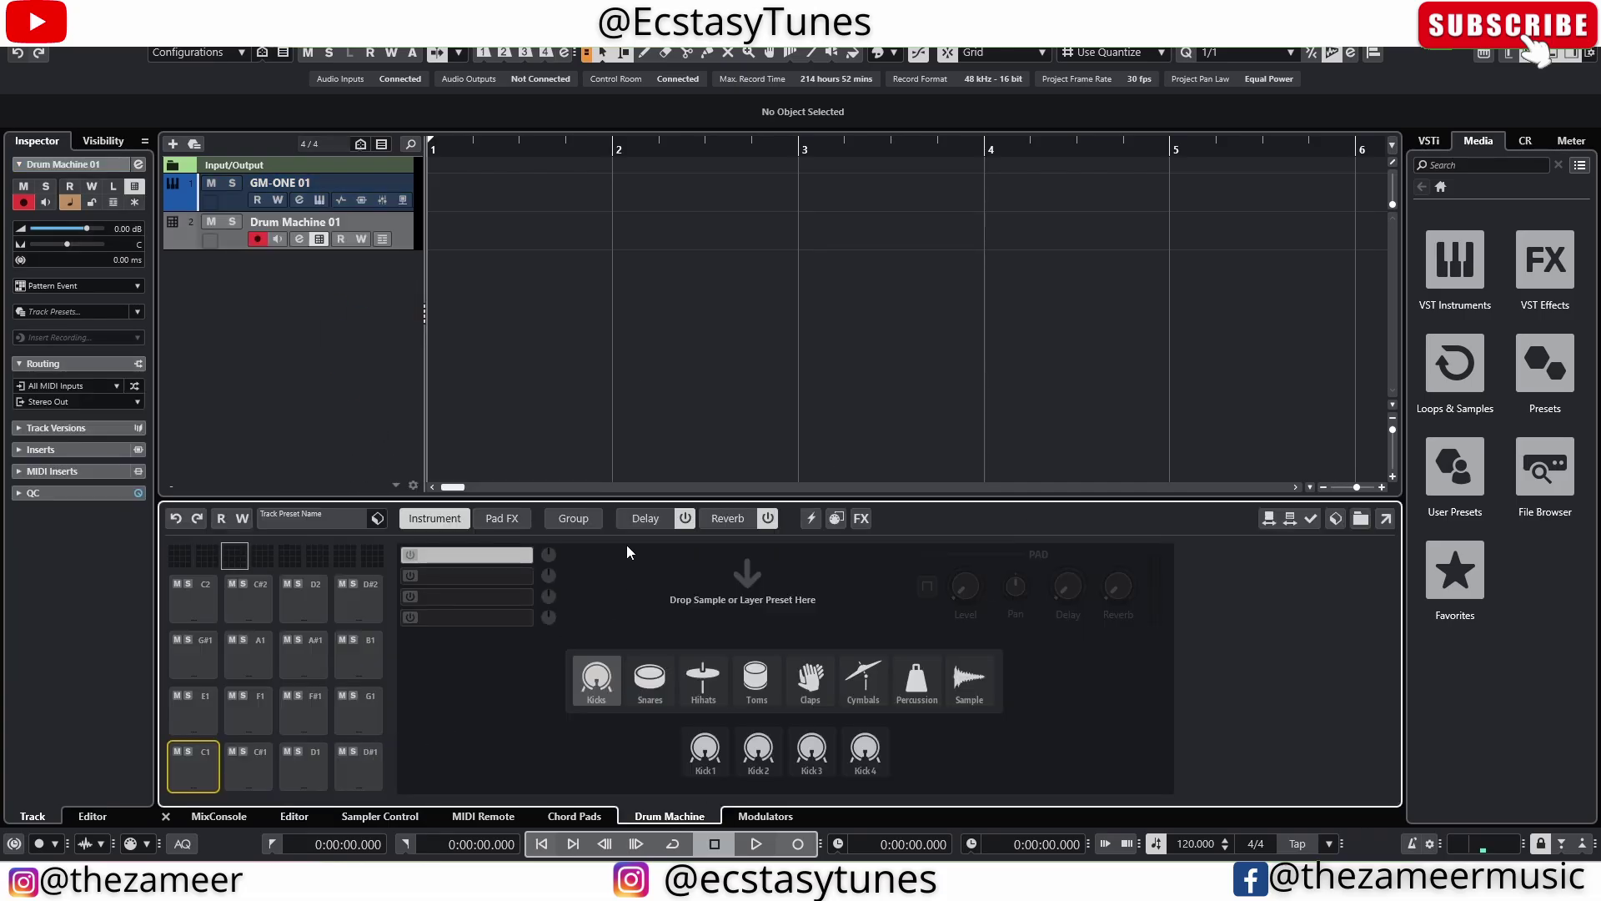
# Load Clap Slam 4 from Battery Kits onto pad D1 and assign its Pan to step automation
pyautogui.click(1547, 484)
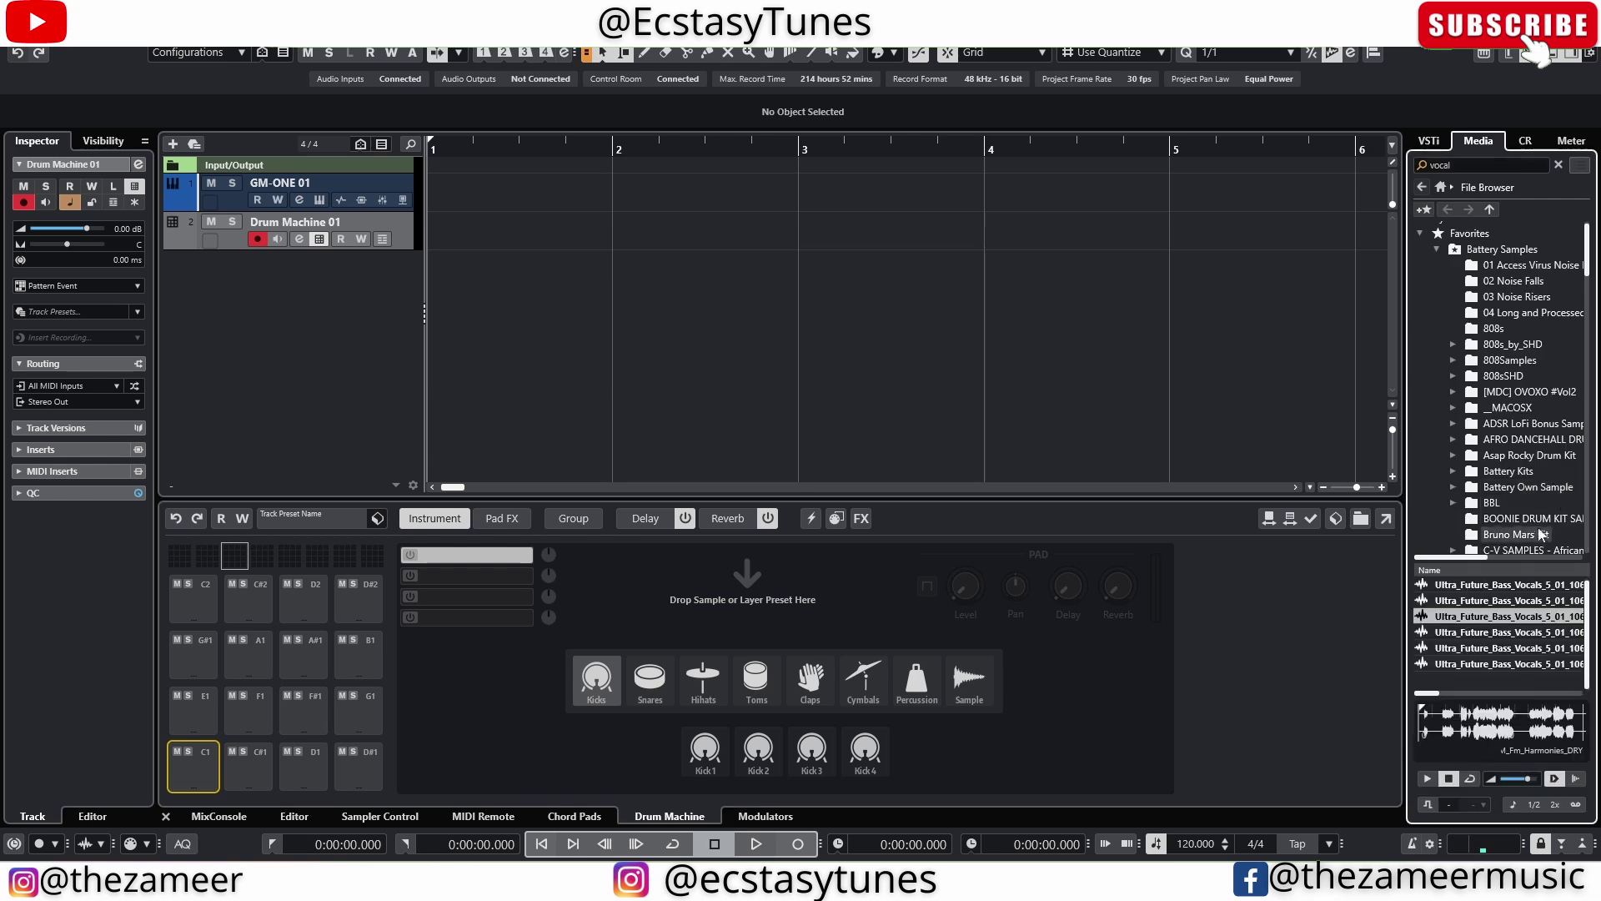
pyautogui.click(1530, 456)
pyautogui.doubleClick(1475, 472)
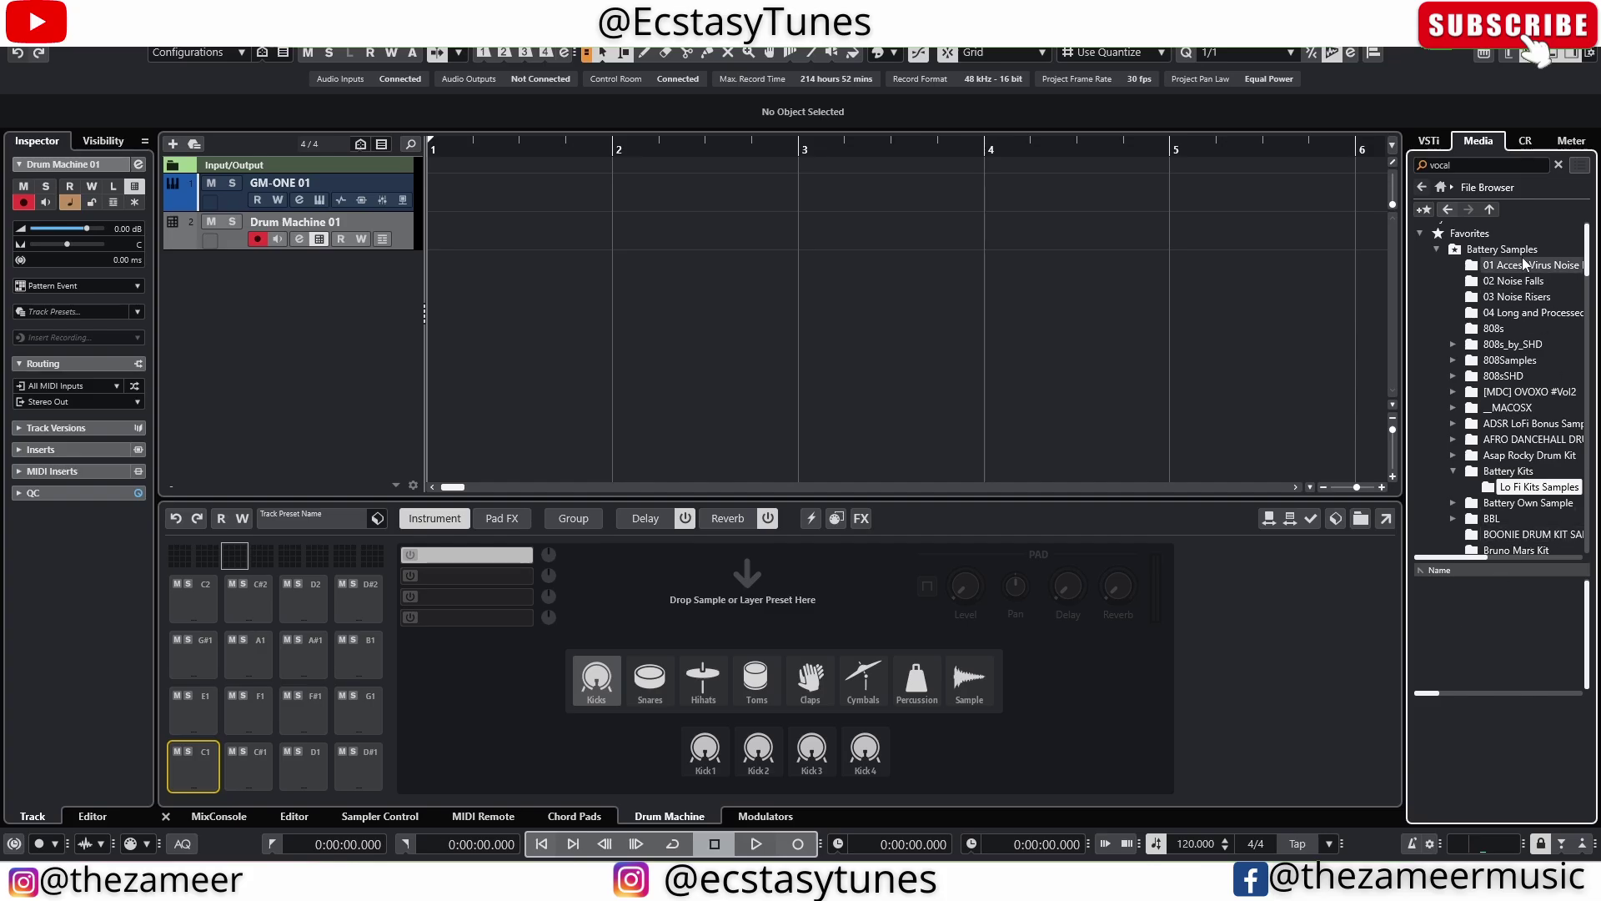
pyautogui.click(1558, 165)
pyautogui.click(1468, 616)
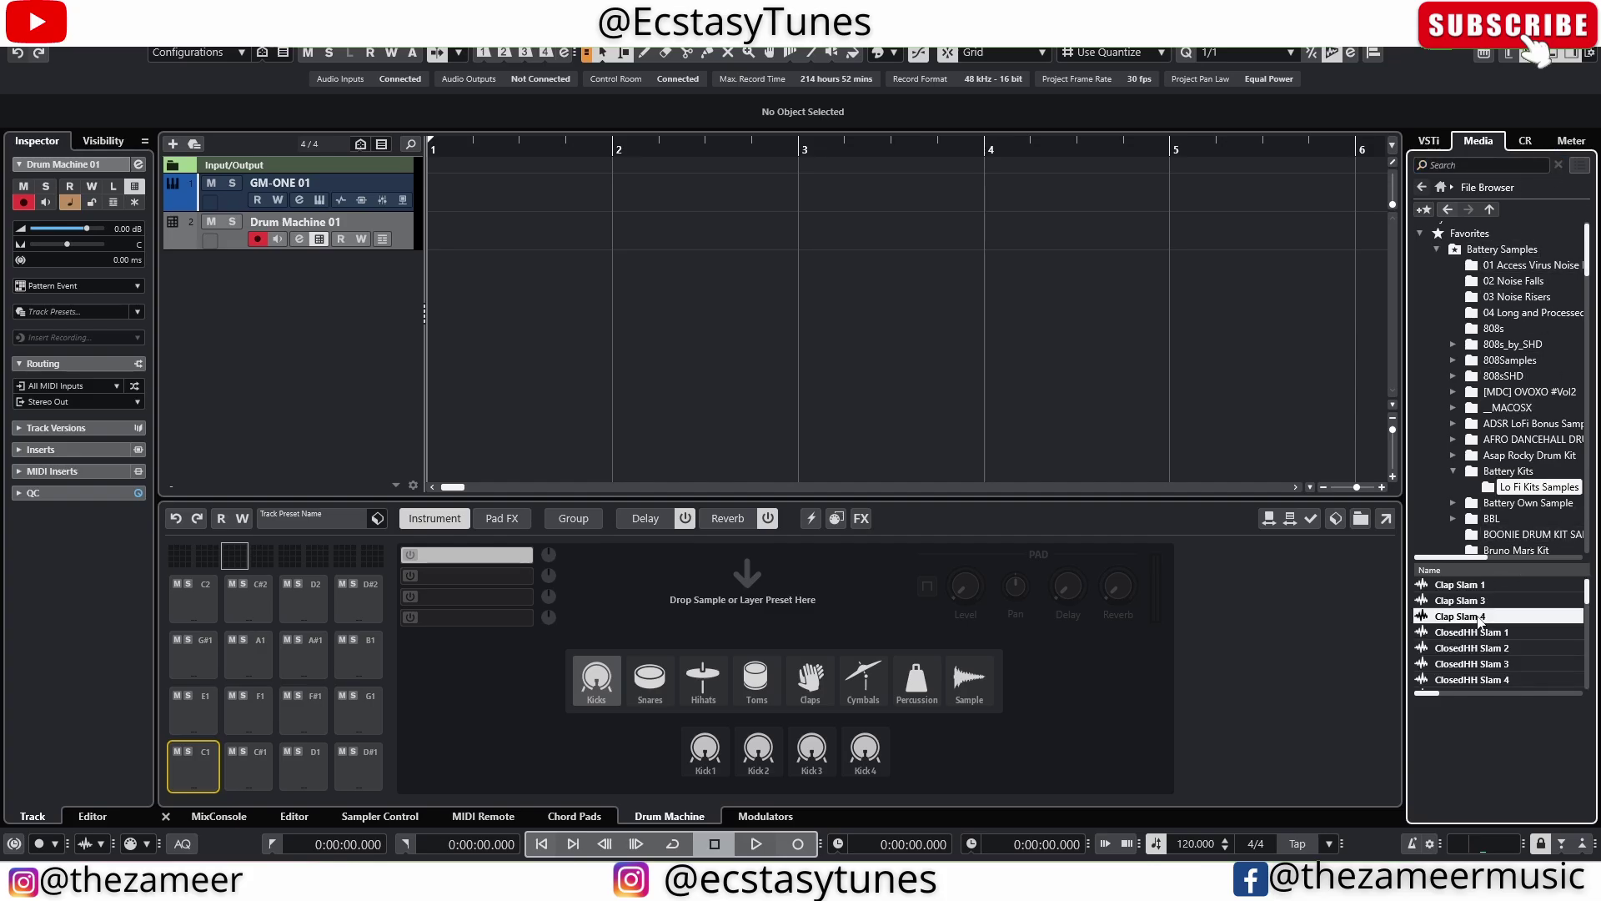
pyautogui.moveTo(1468, 617); pyautogui.dragTo(302, 768)
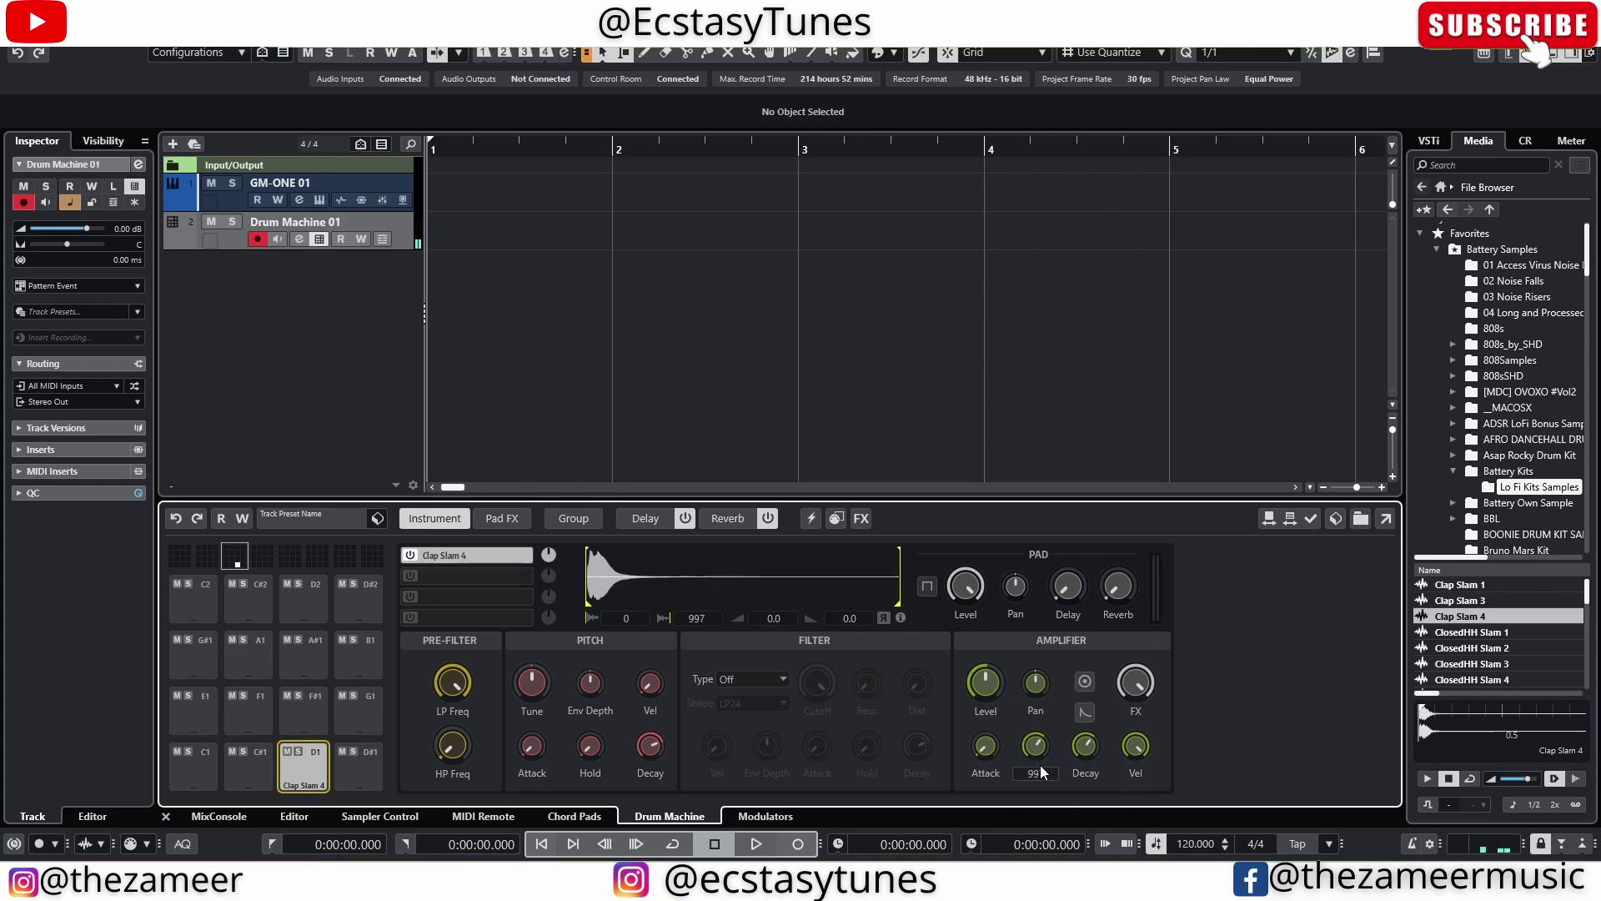
pyautogui.rightClick(1043, 691)
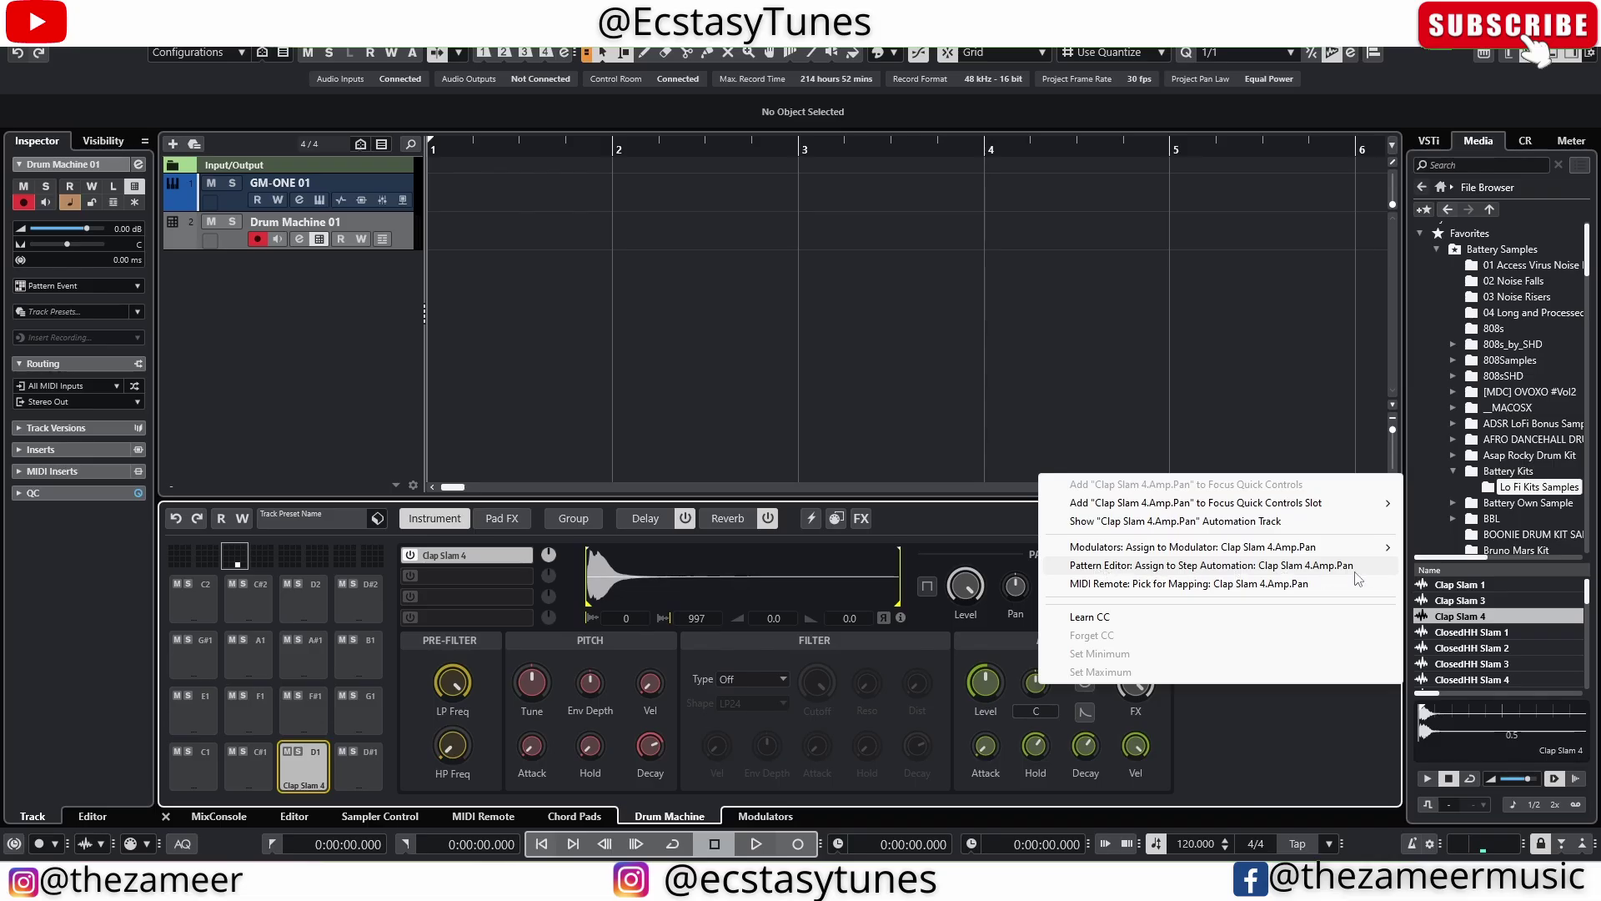
pyautogui.click(1310, 575)
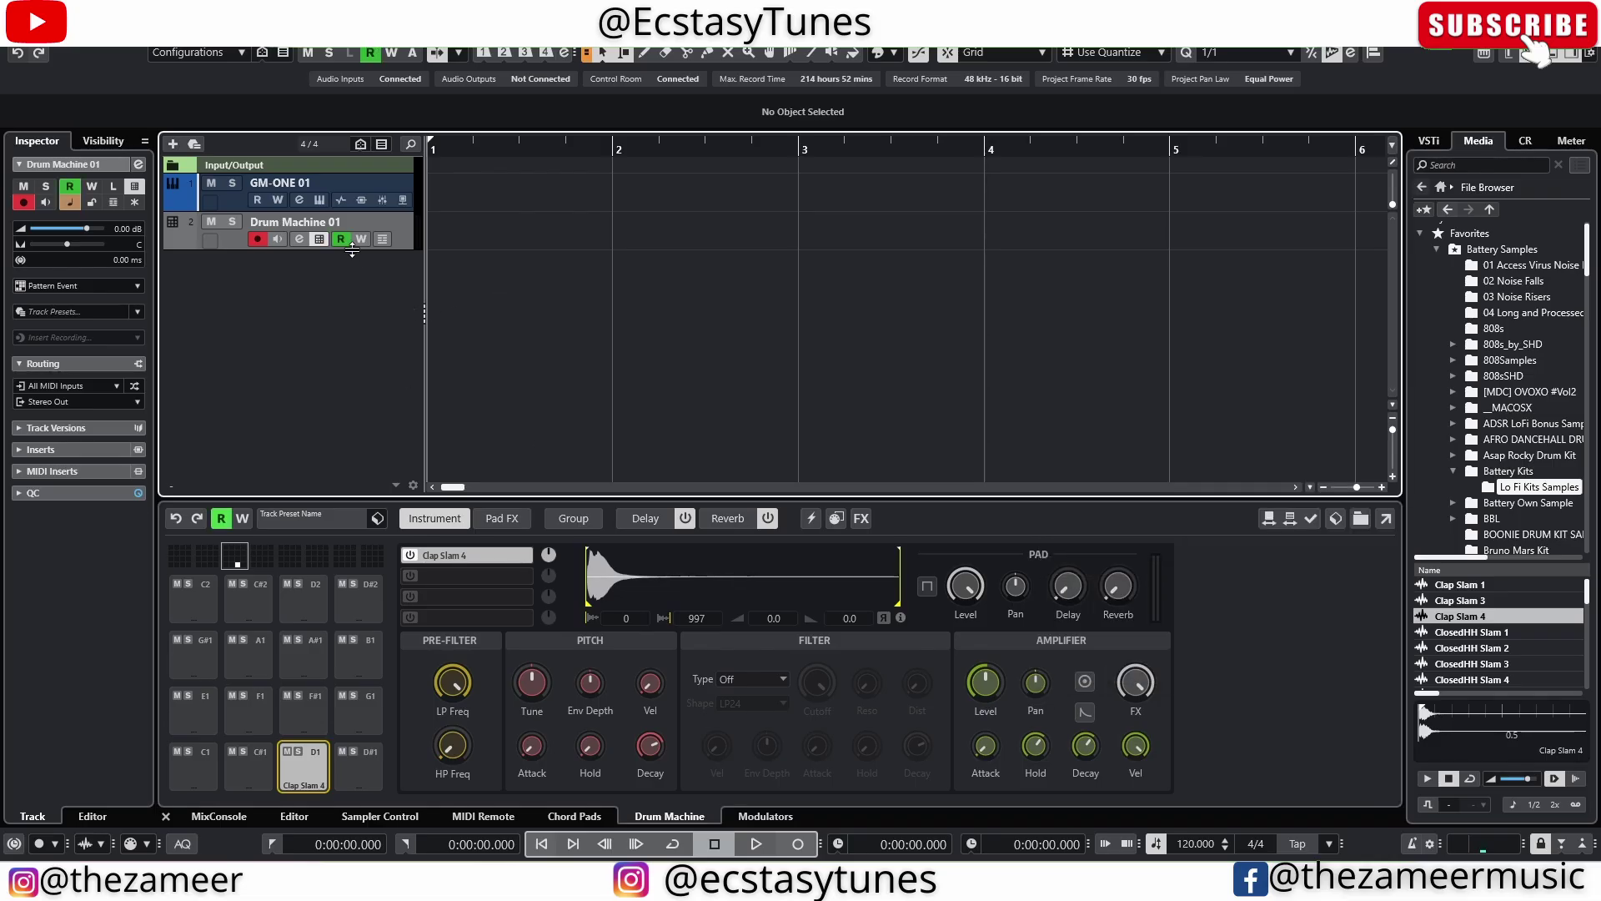
# Create a Drum Machine 01 pattern at bar 1, show Amp.Pan, draw values, then reset them to centre
pyautogui.doubleClick(437, 242)
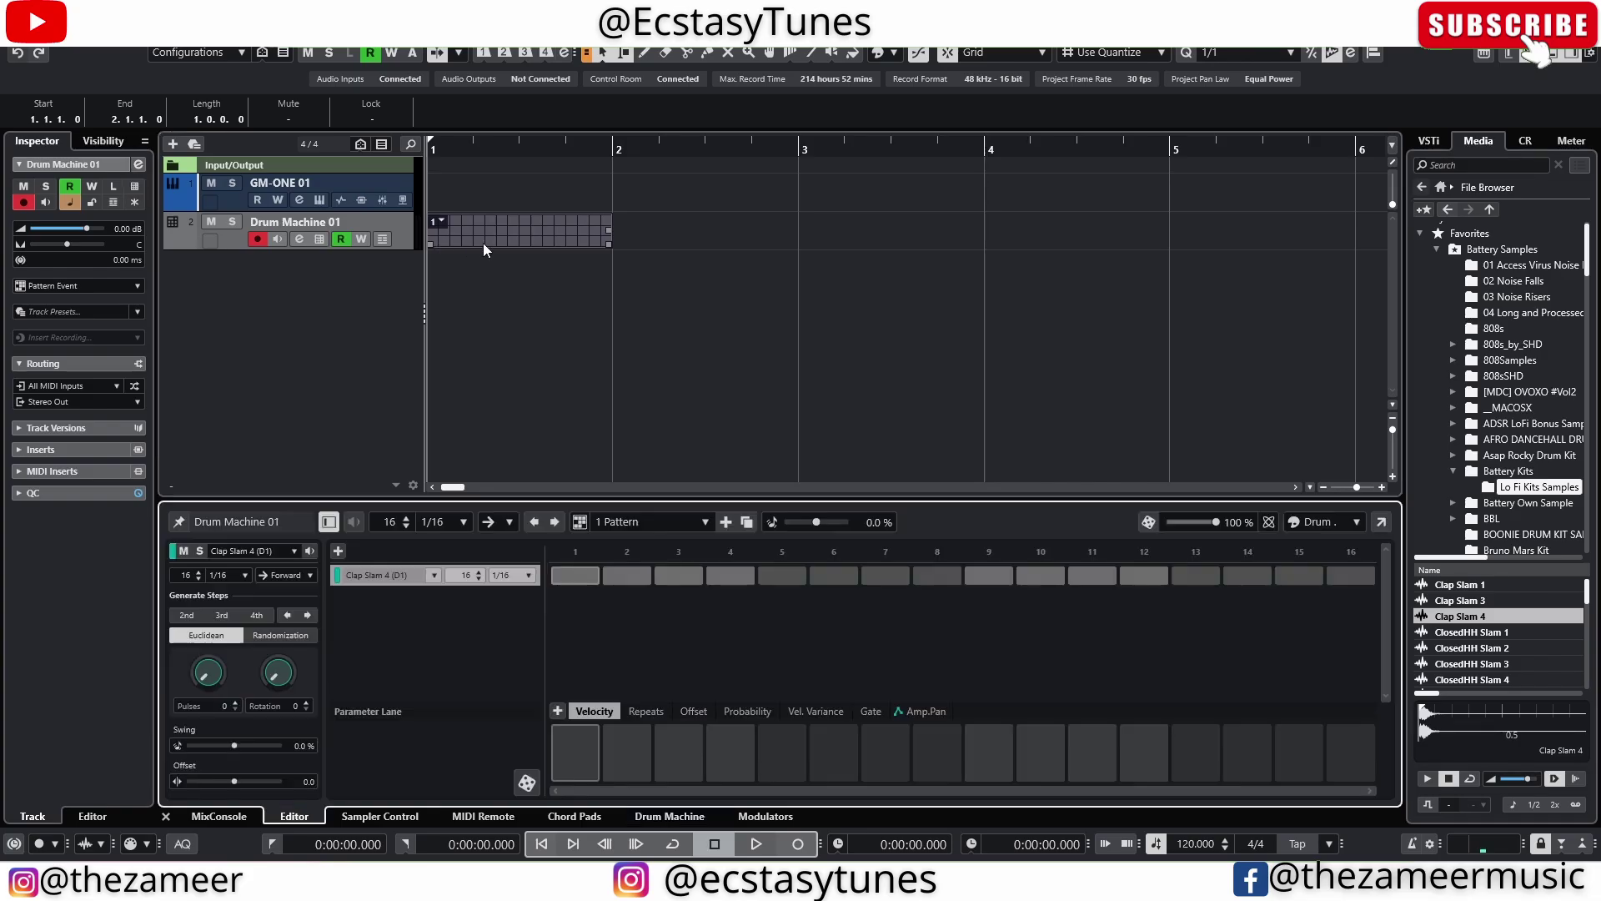
pyautogui.click(922, 710)
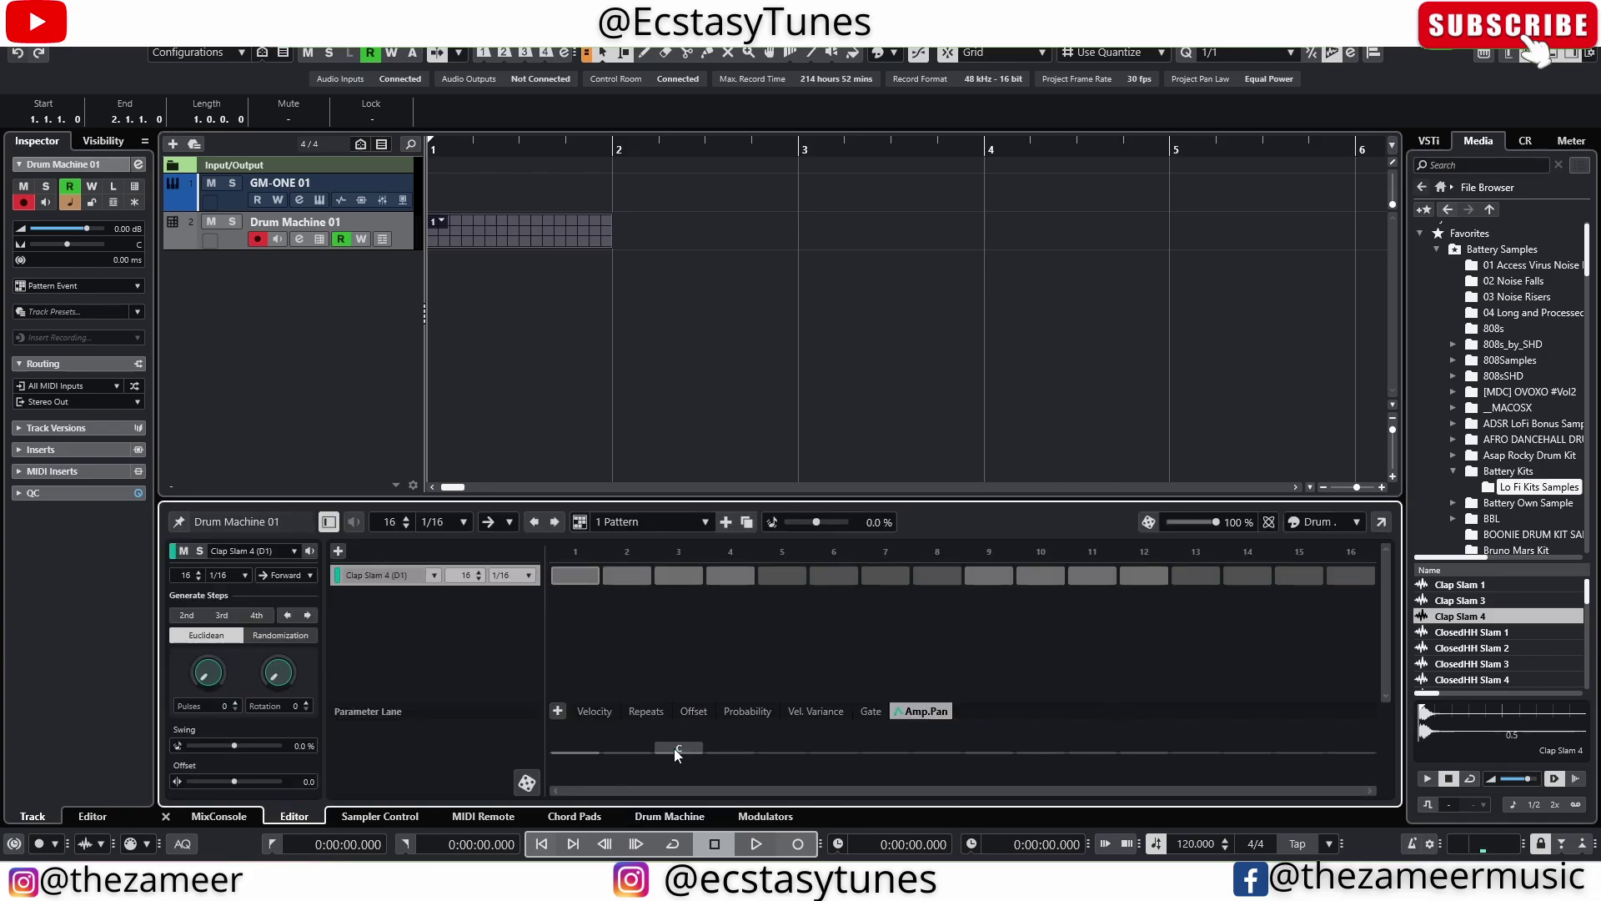
pyautogui.moveTo(678, 734)
pyautogui.mouseDown()
pyautogui.moveTo(743, 737)
pyautogui.moveTo(781, 759)
pyautogui.moveTo(882, 727)
pyautogui.moveTo(964, 744)
pyautogui.mouseUp()
pyautogui.click(526, 781)
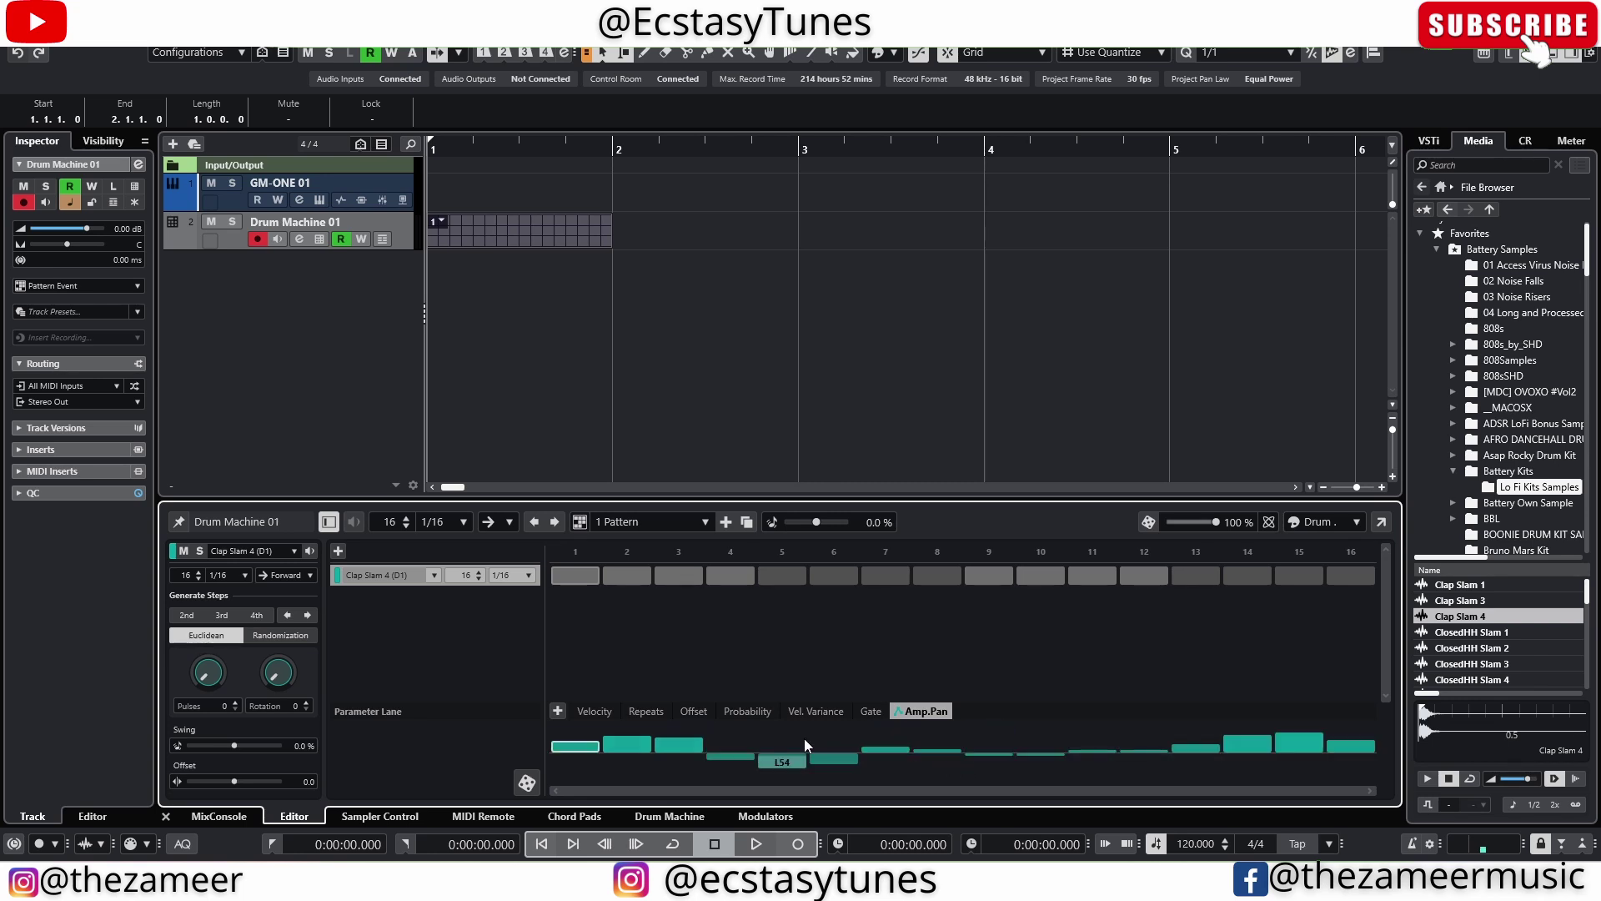
pyautogui.moveTo(804, 738)
pyautogui.mouseDown()
pyautogui.moveTo(819, 745)
pyautogui.moveTo(823, 728)
pyautogui.moveTo(829, 753)
pyautogui.moveTo(827, 733)
pyautogui.moveTo(784, 749)
pyautogui.mouseUp()
pyautogui.moveTo(574, 754); pyautogui.dragTo(1356, 753)
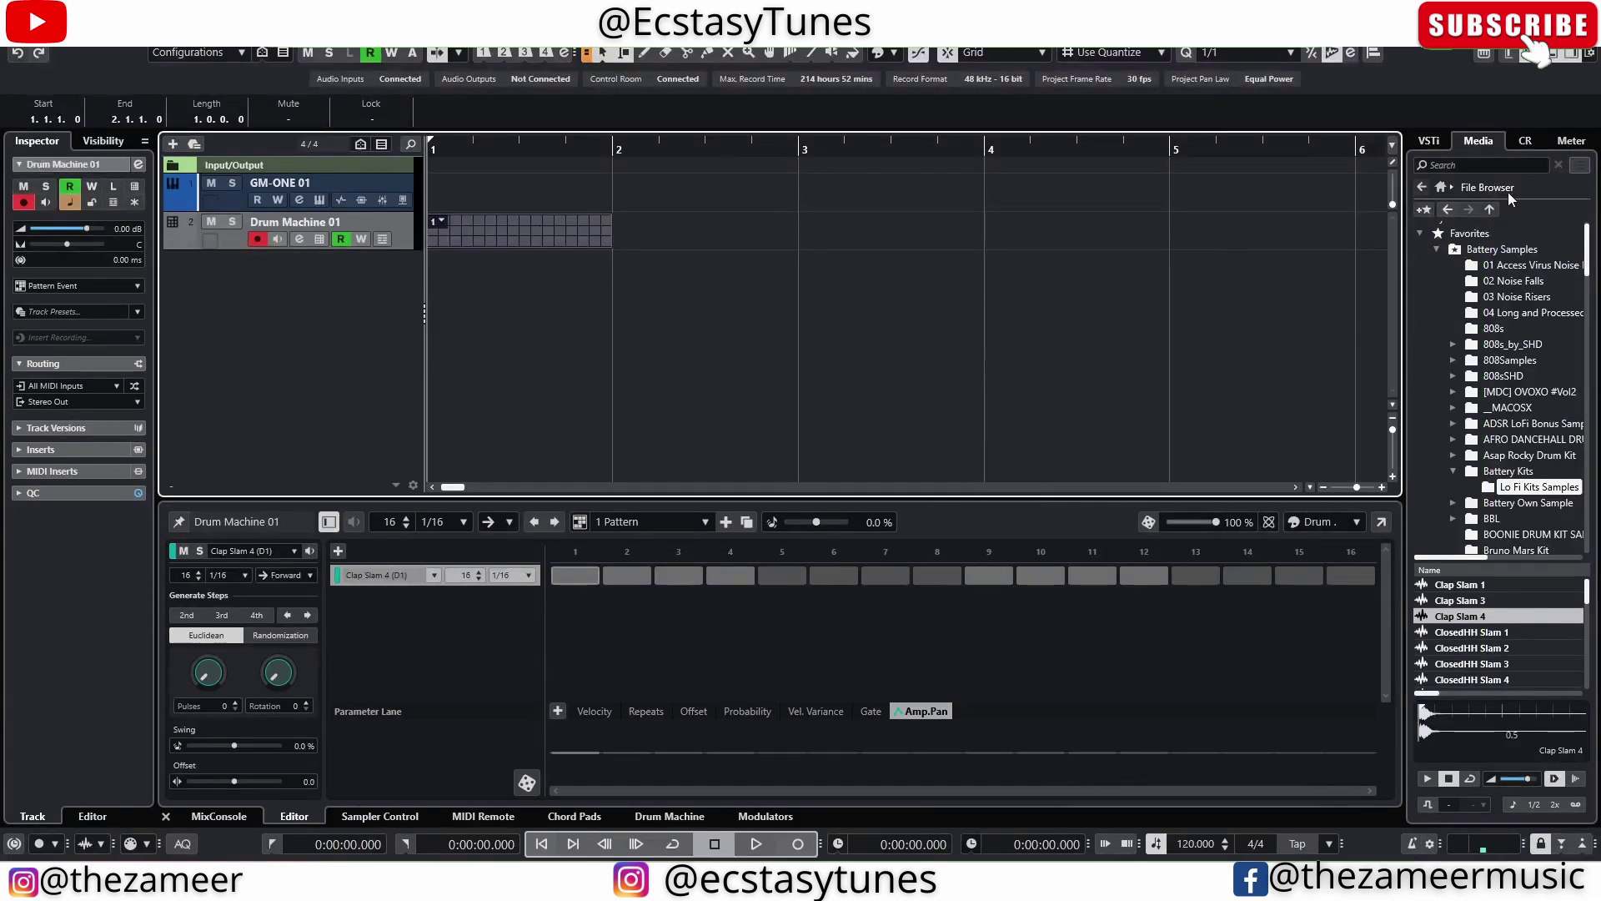
# Add HALion 7 as an instrument track and browse its program library for Alto Glockenspiel
pyautogui.click(1442, 192)
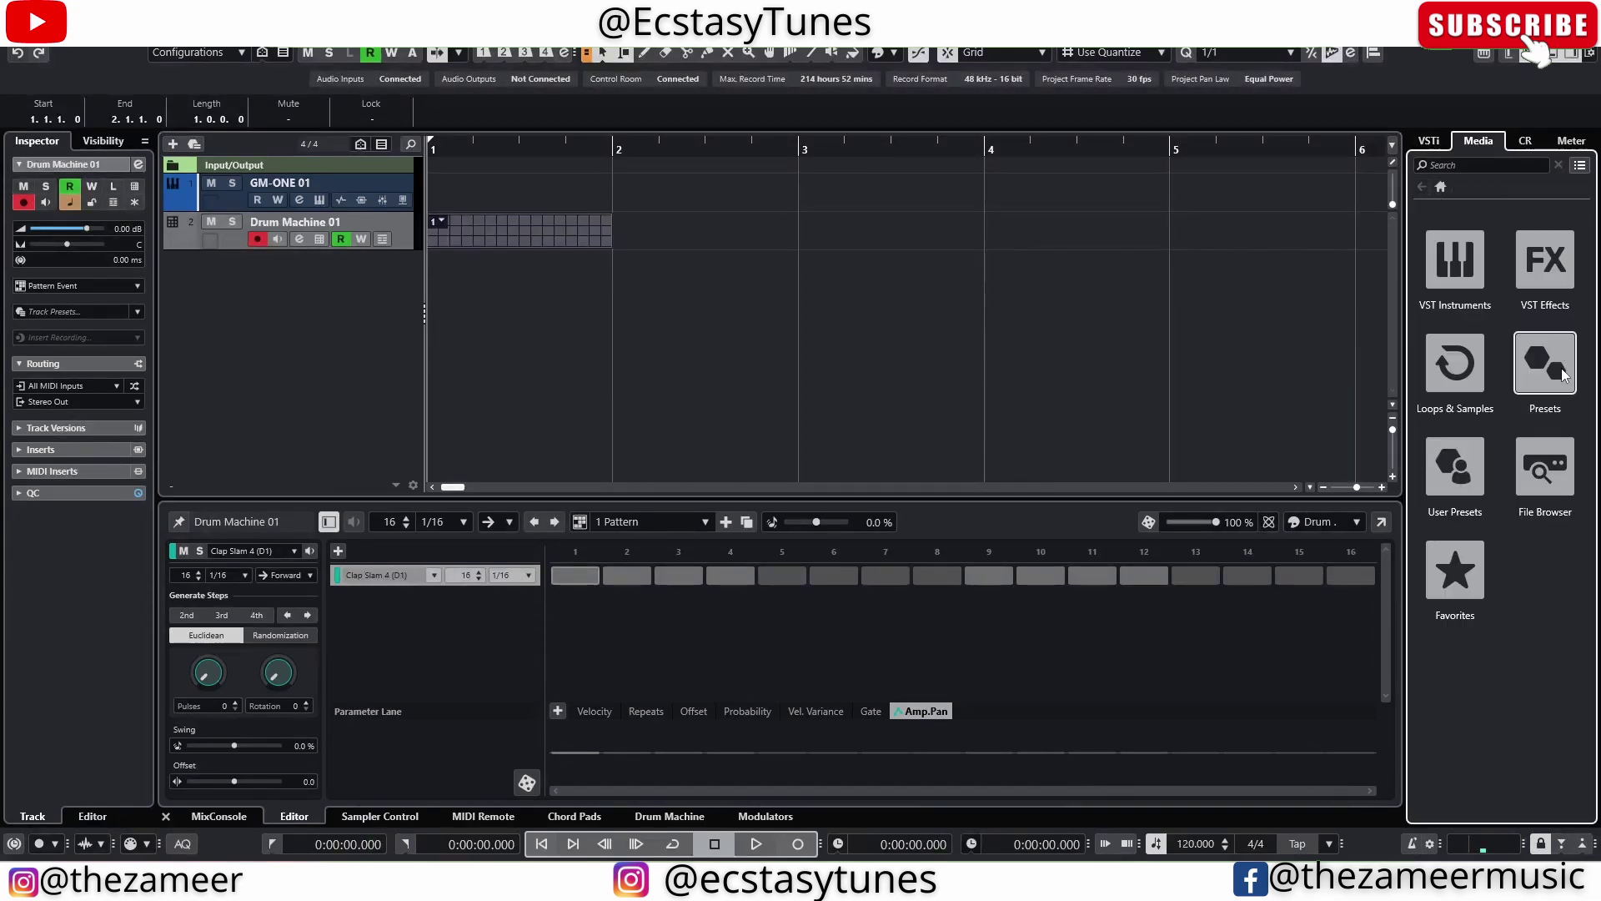
pyautogui.click(1455, 260)
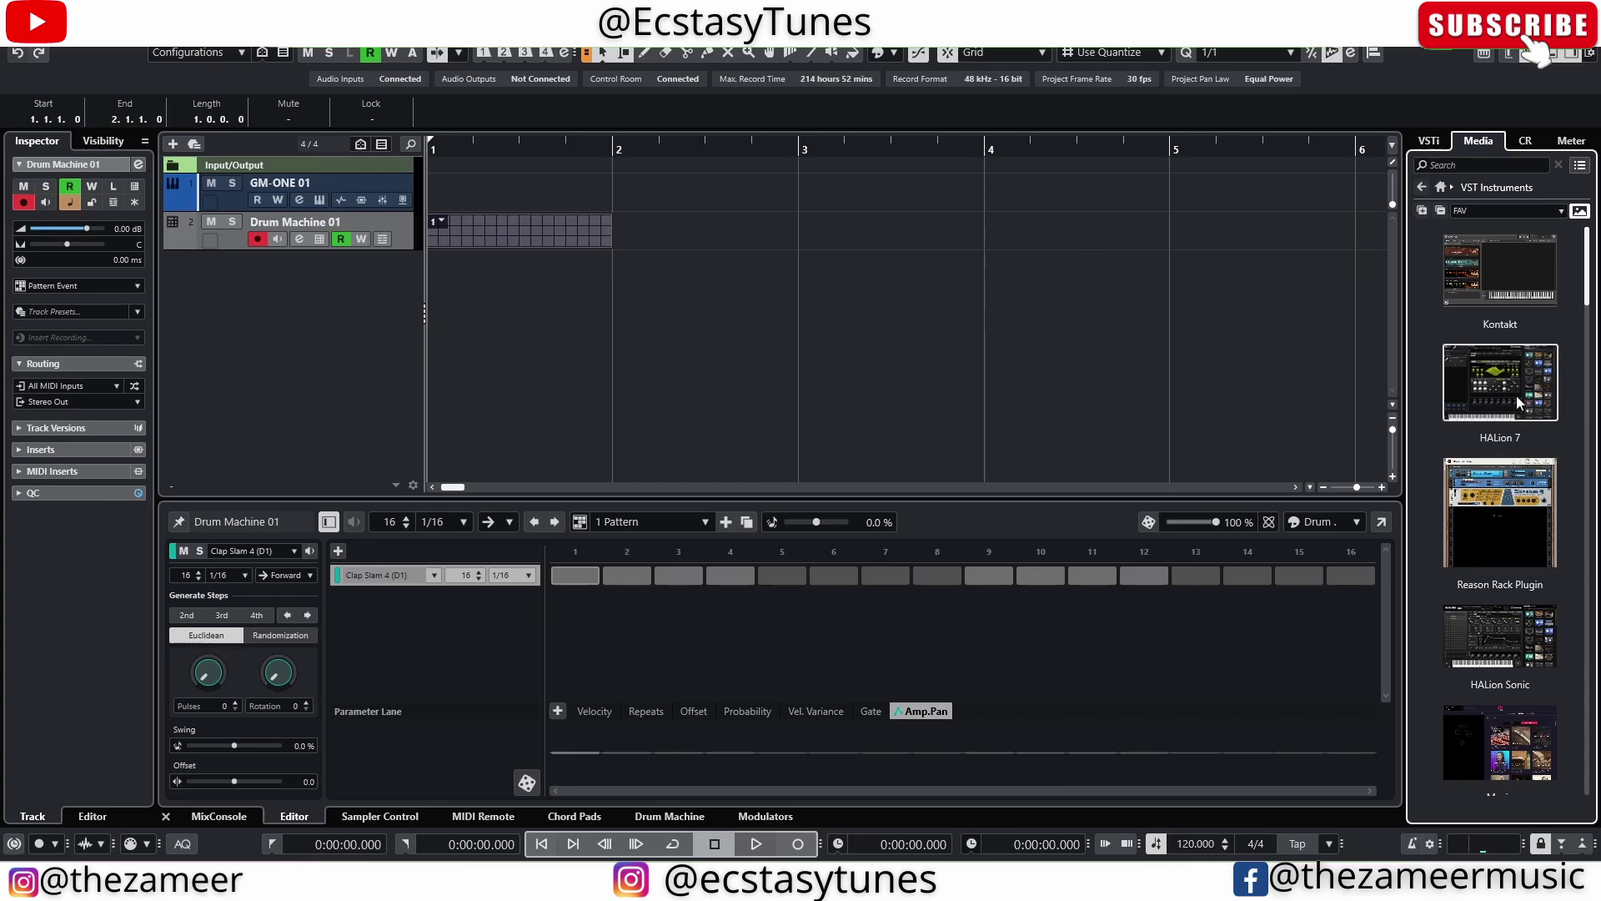
pyautogui.moveTo(1516, 395); pyautogui.dragTo(554, 269)
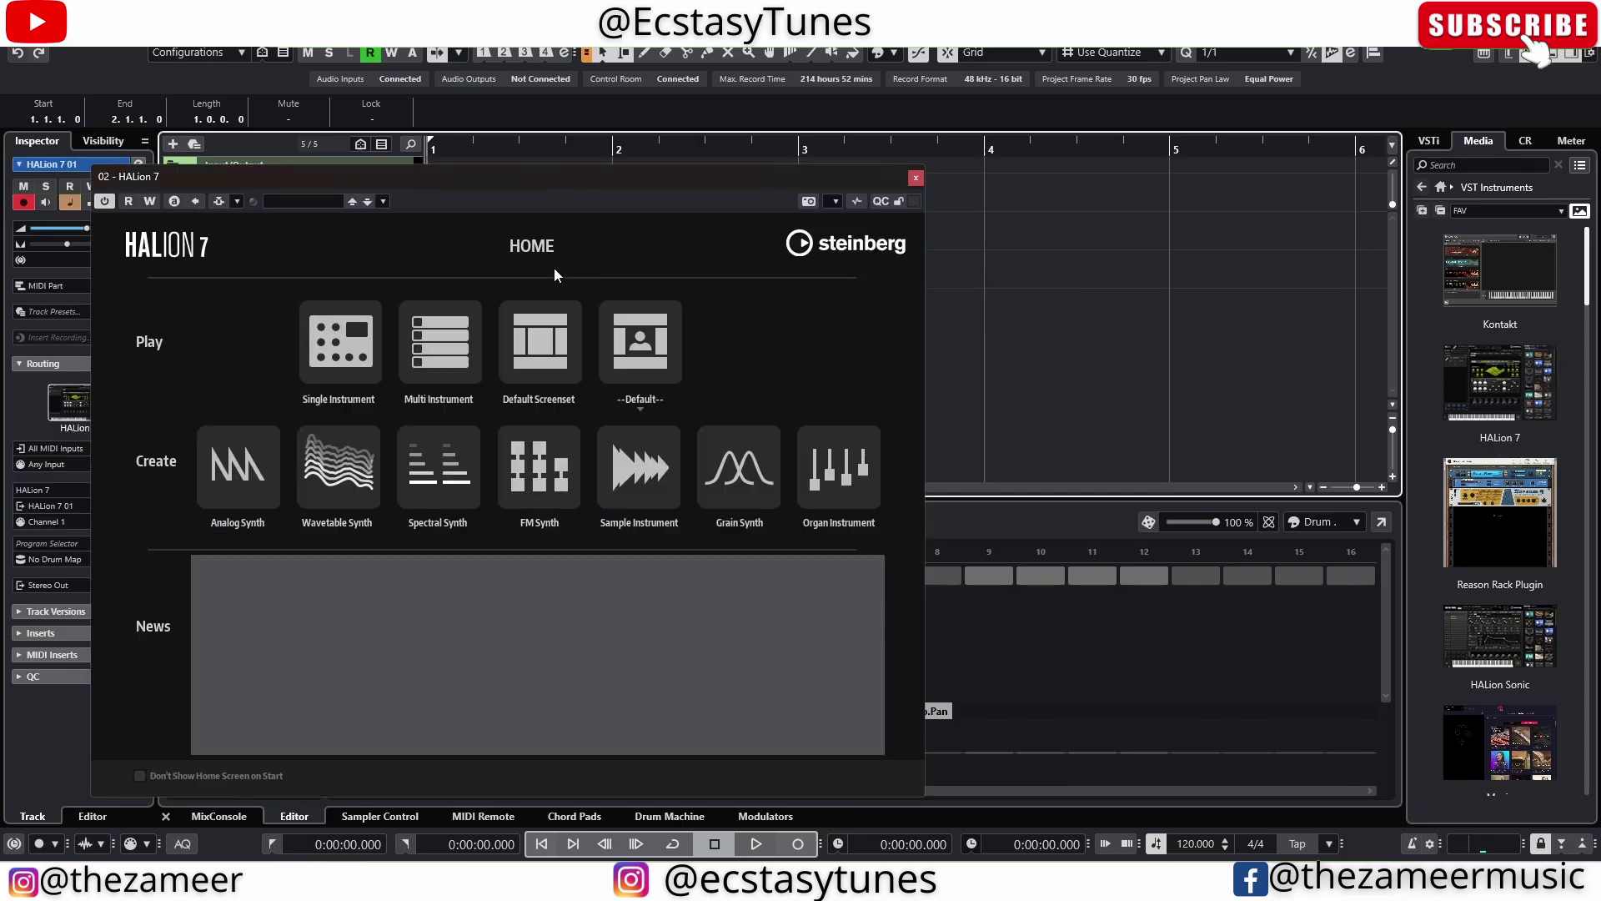
pyautogui.click(440, 342)
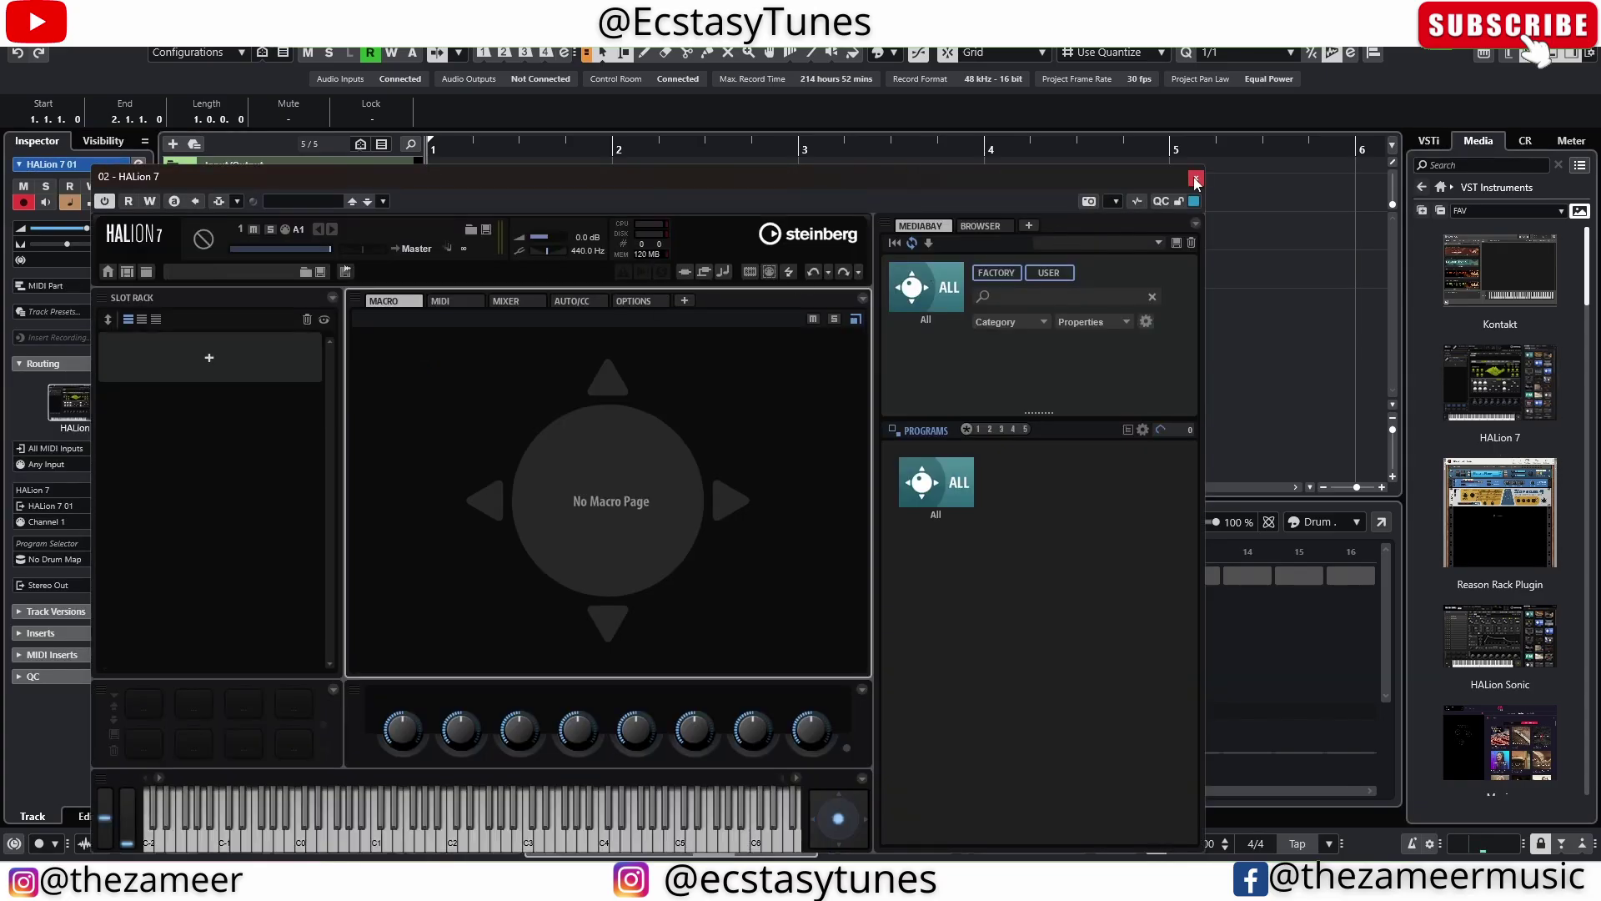
pyautogui.click(1196, 179)
pyautogui.click(258, 279)
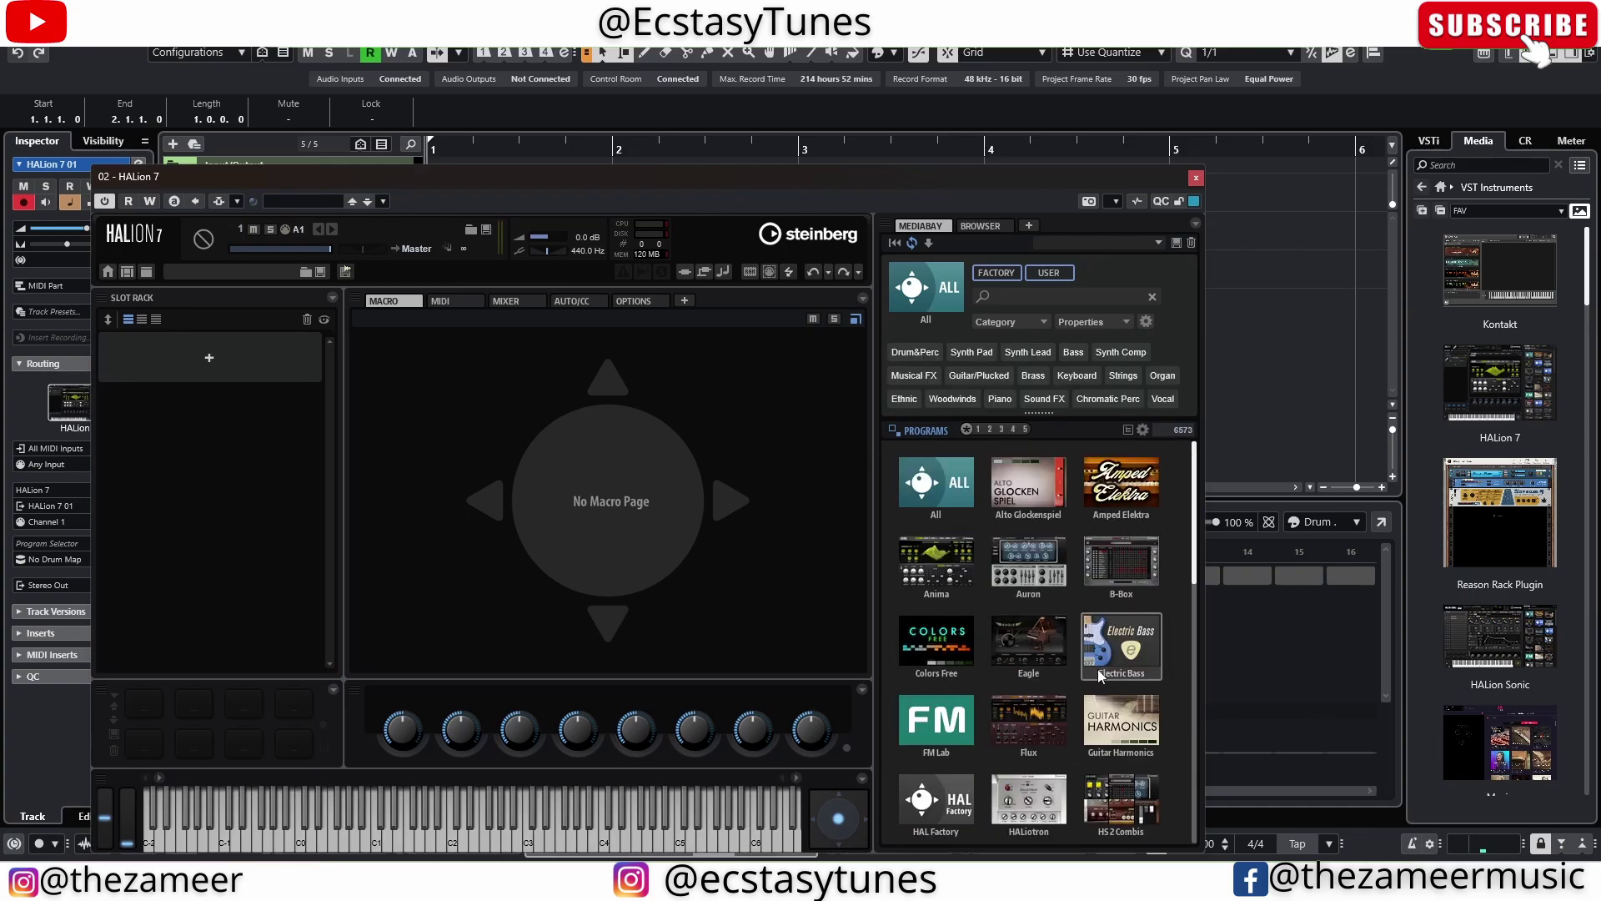
pyautogui.click(1028, 496)
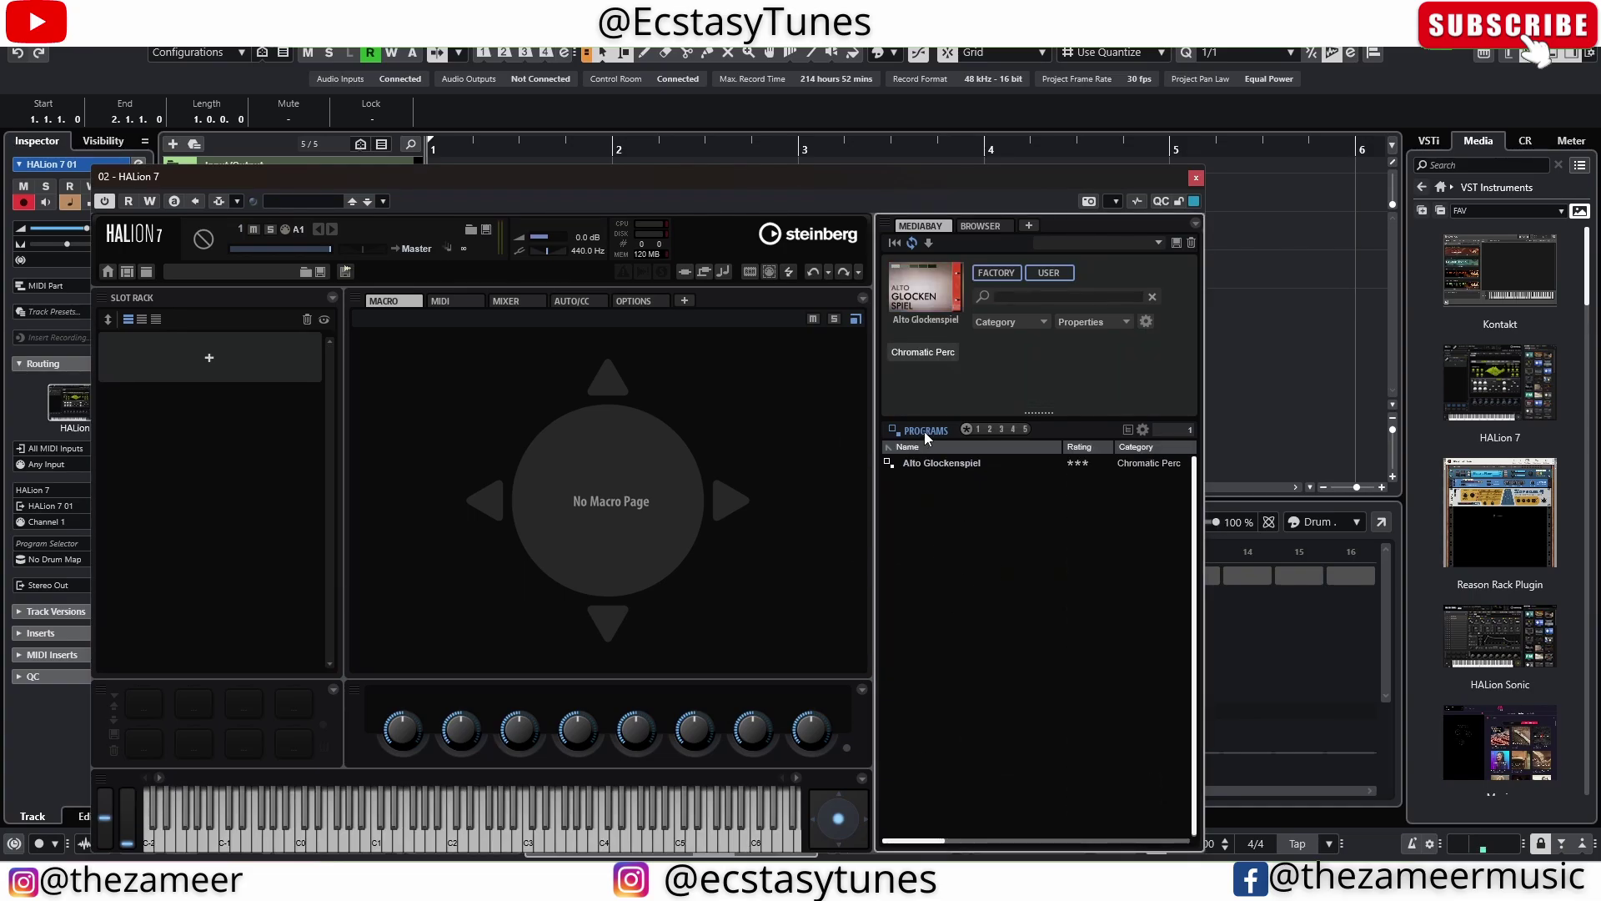
pyautogui.click(1195, 178)
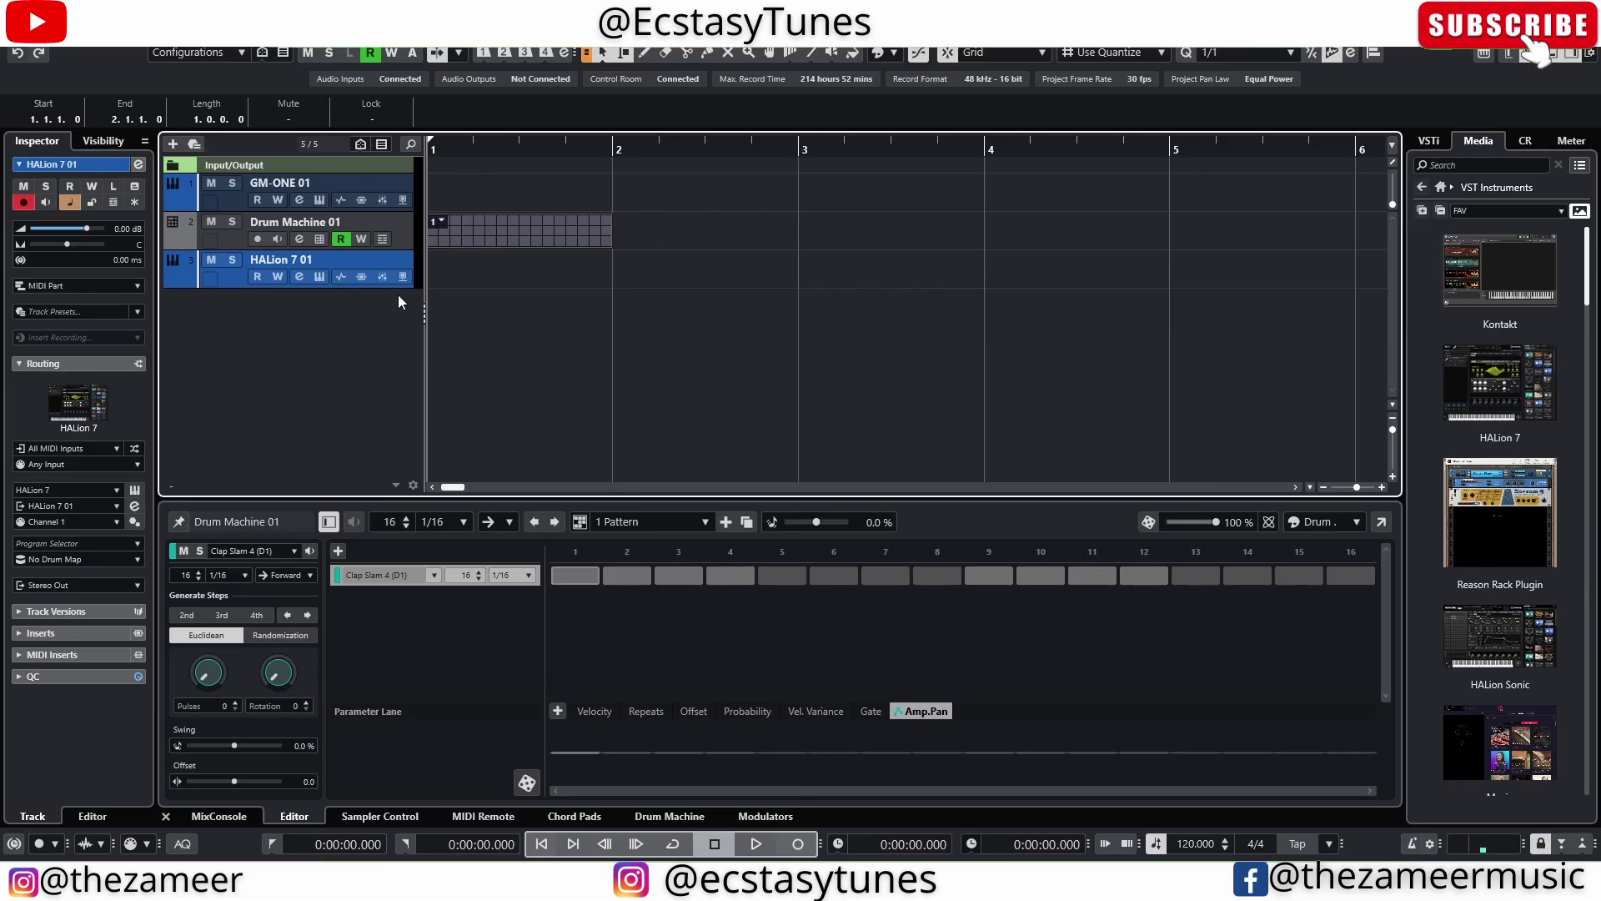
# Make the HALion 7 01 track taller and browse its full program library again
pyautogui.moveTo(408, 284); pyautogui.dragTo(411, 397)
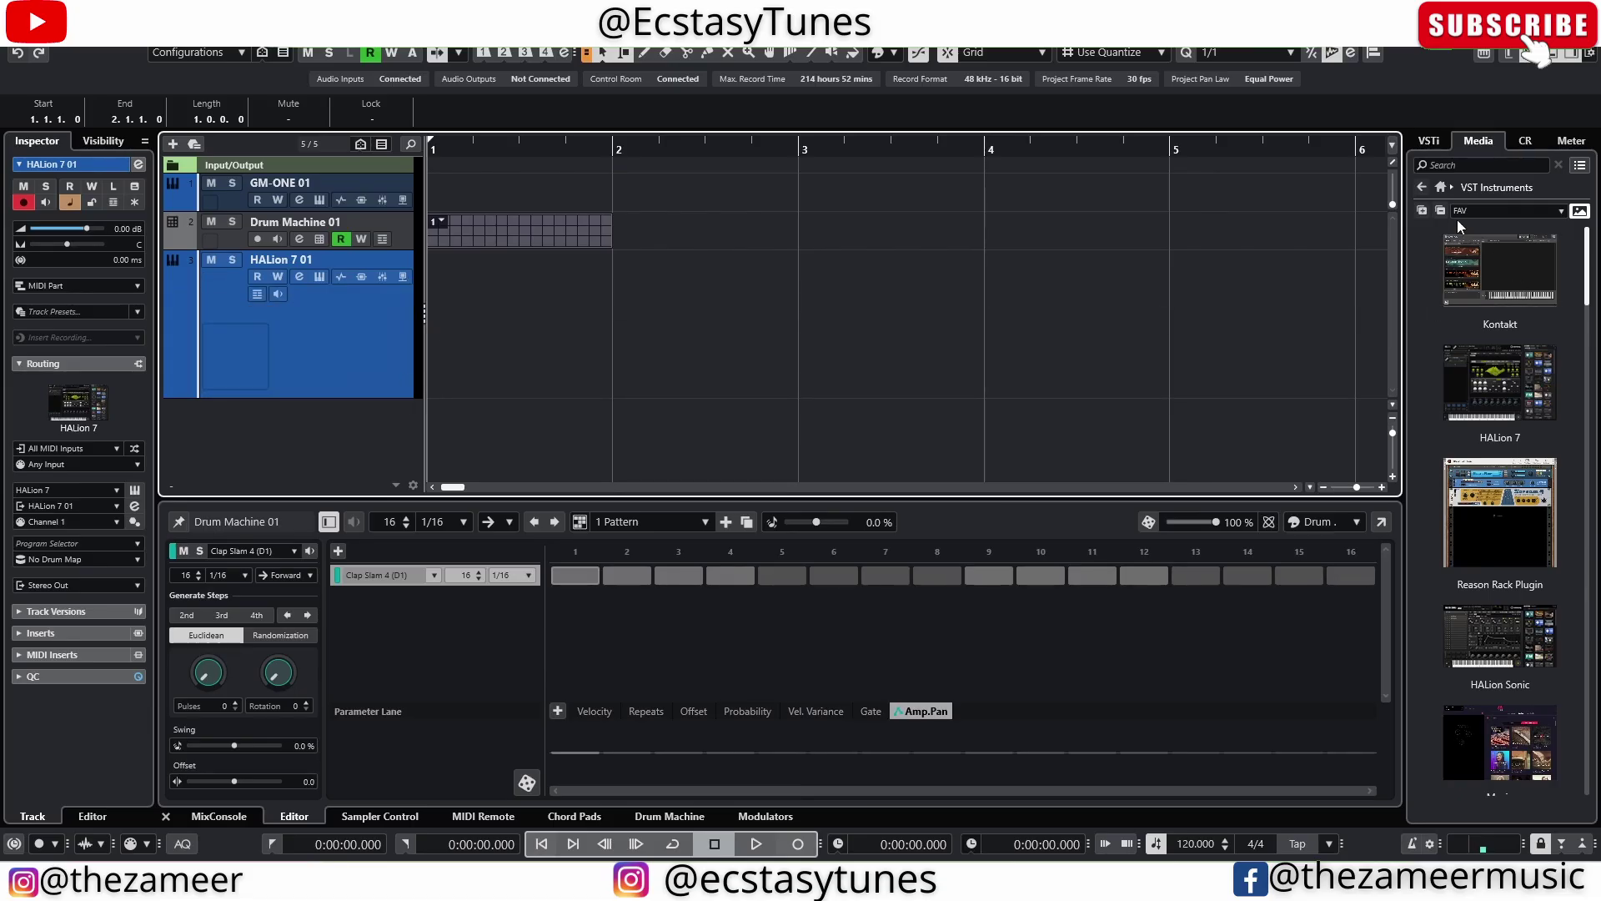
pyautogui.click(1440, 187)
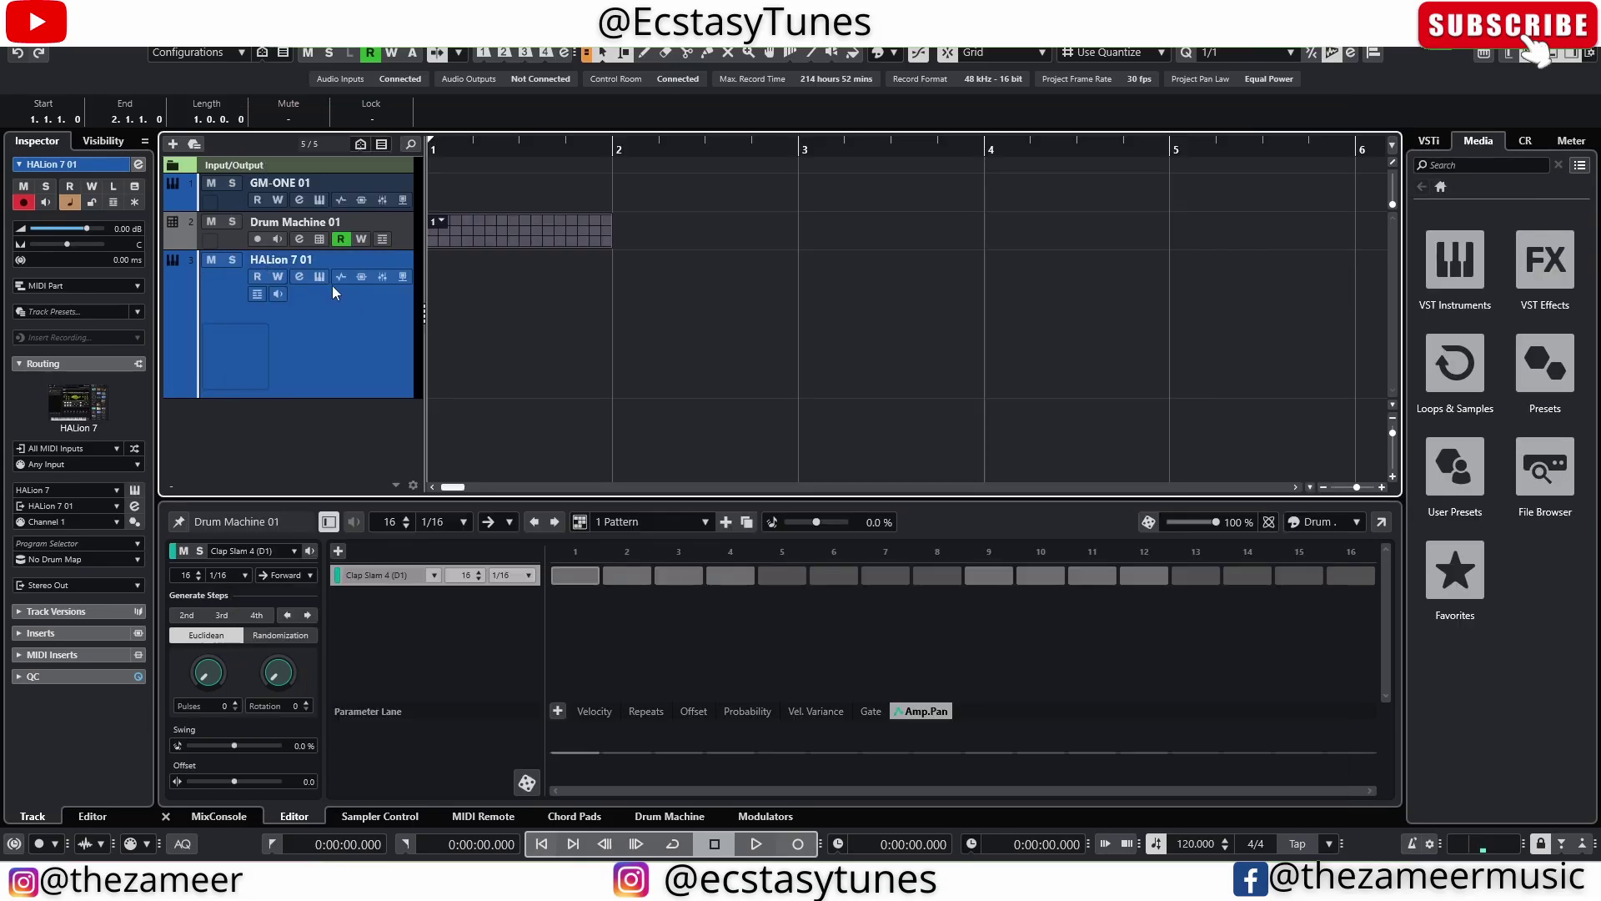
pyautogui.click(320, 278)
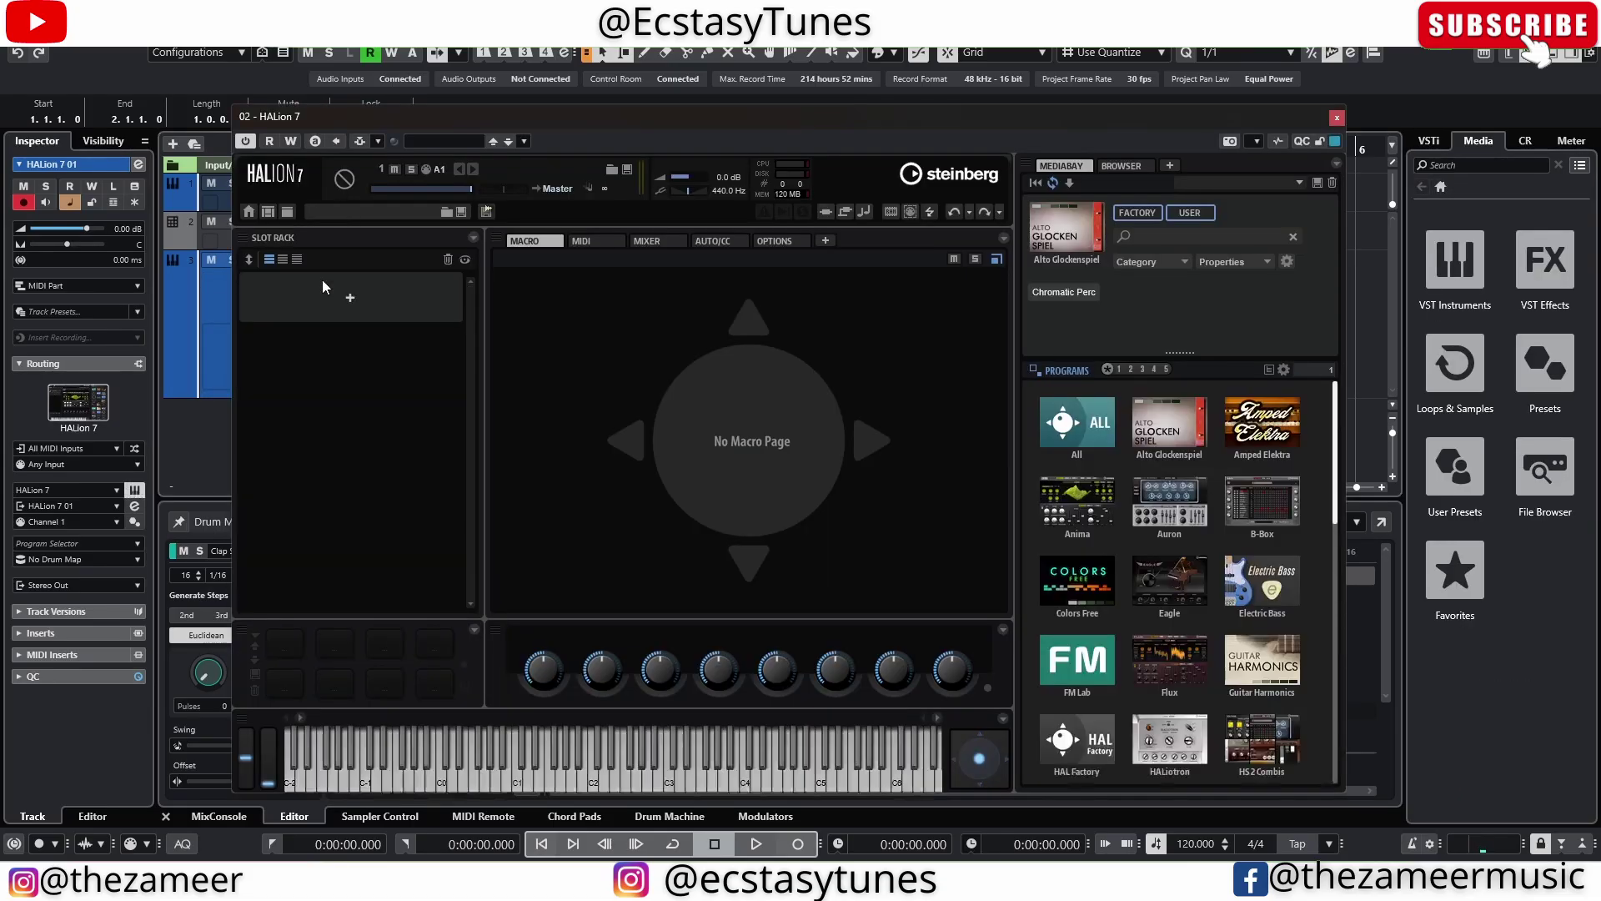
pyautogui.click(1084, 432)
pyautogui.click(1058, 238)
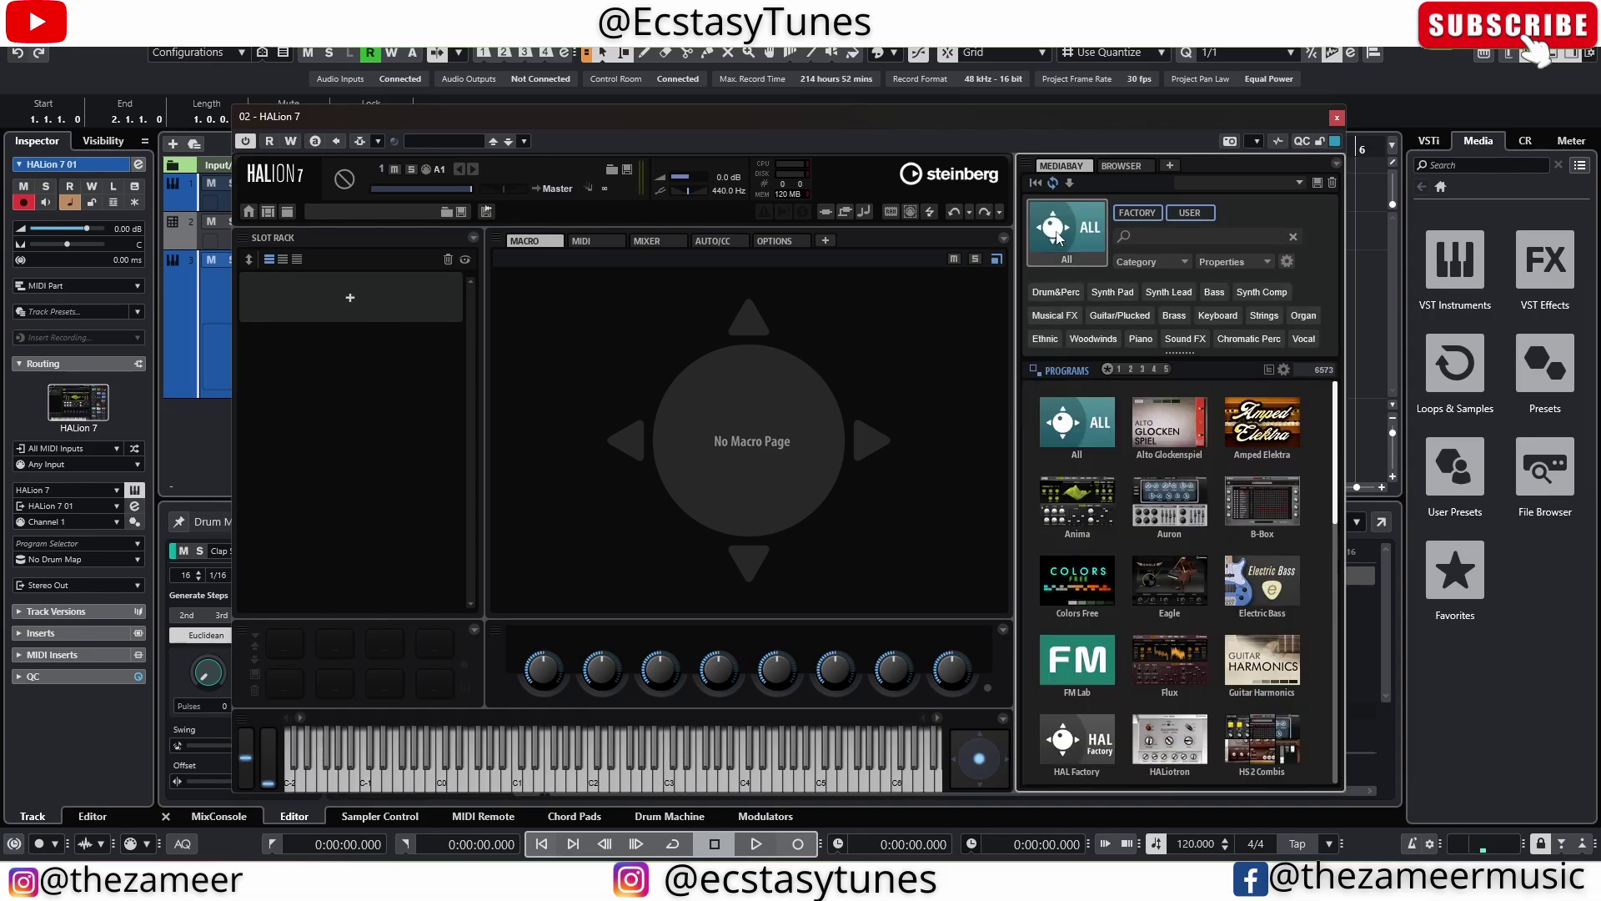
pyautogui.scroll(-5, 1206, 490)
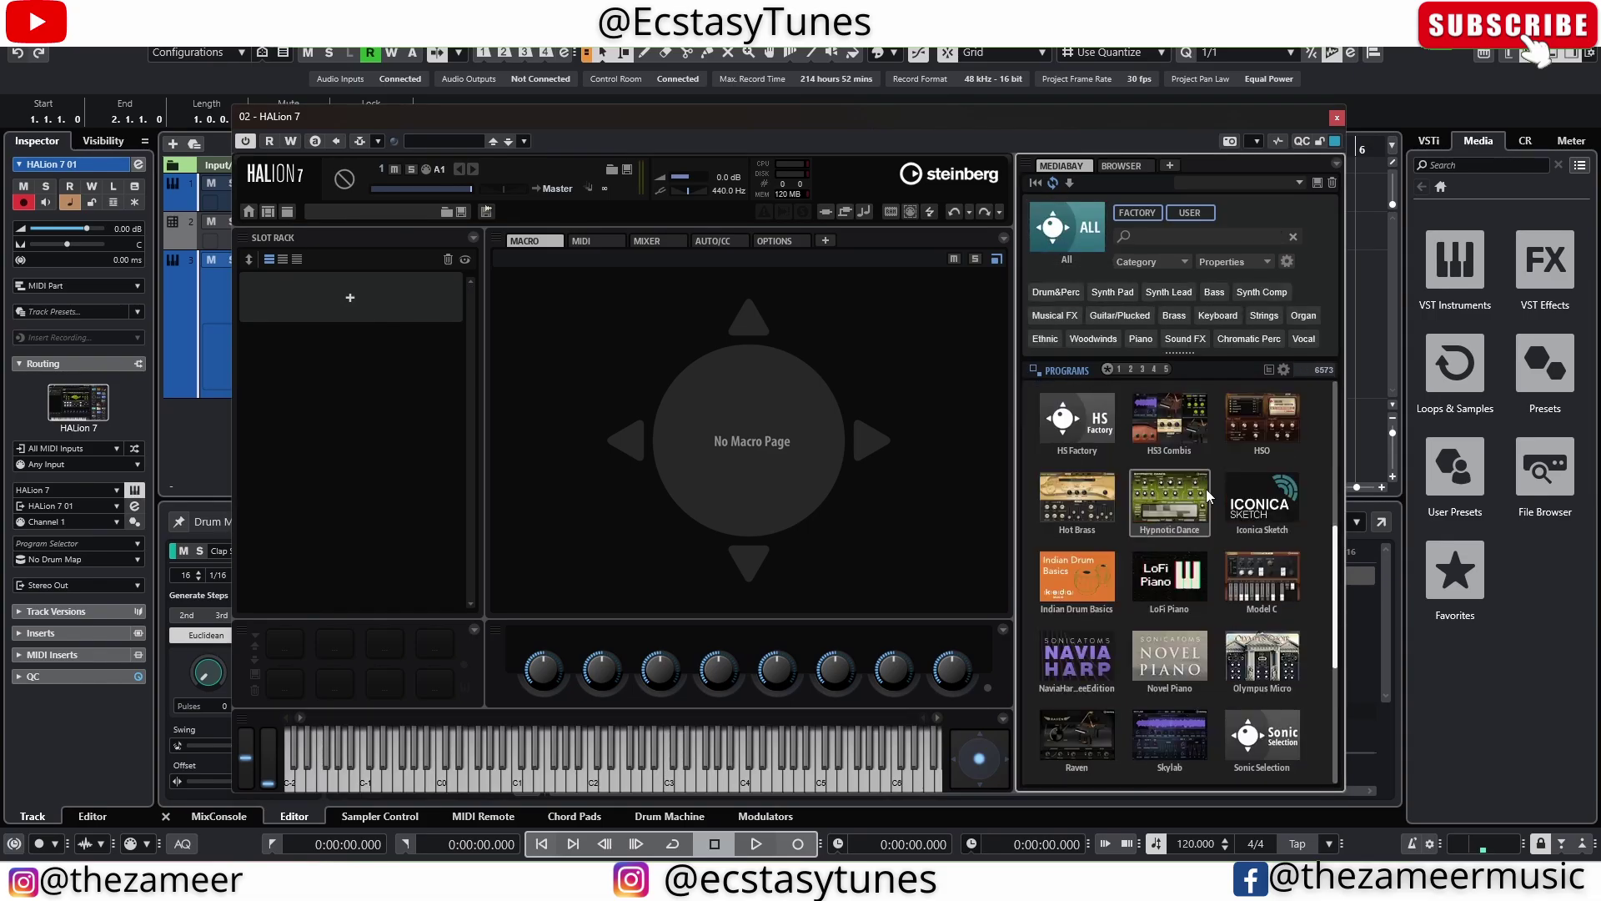
pyautogui.scroll(-2, 1087, 612)
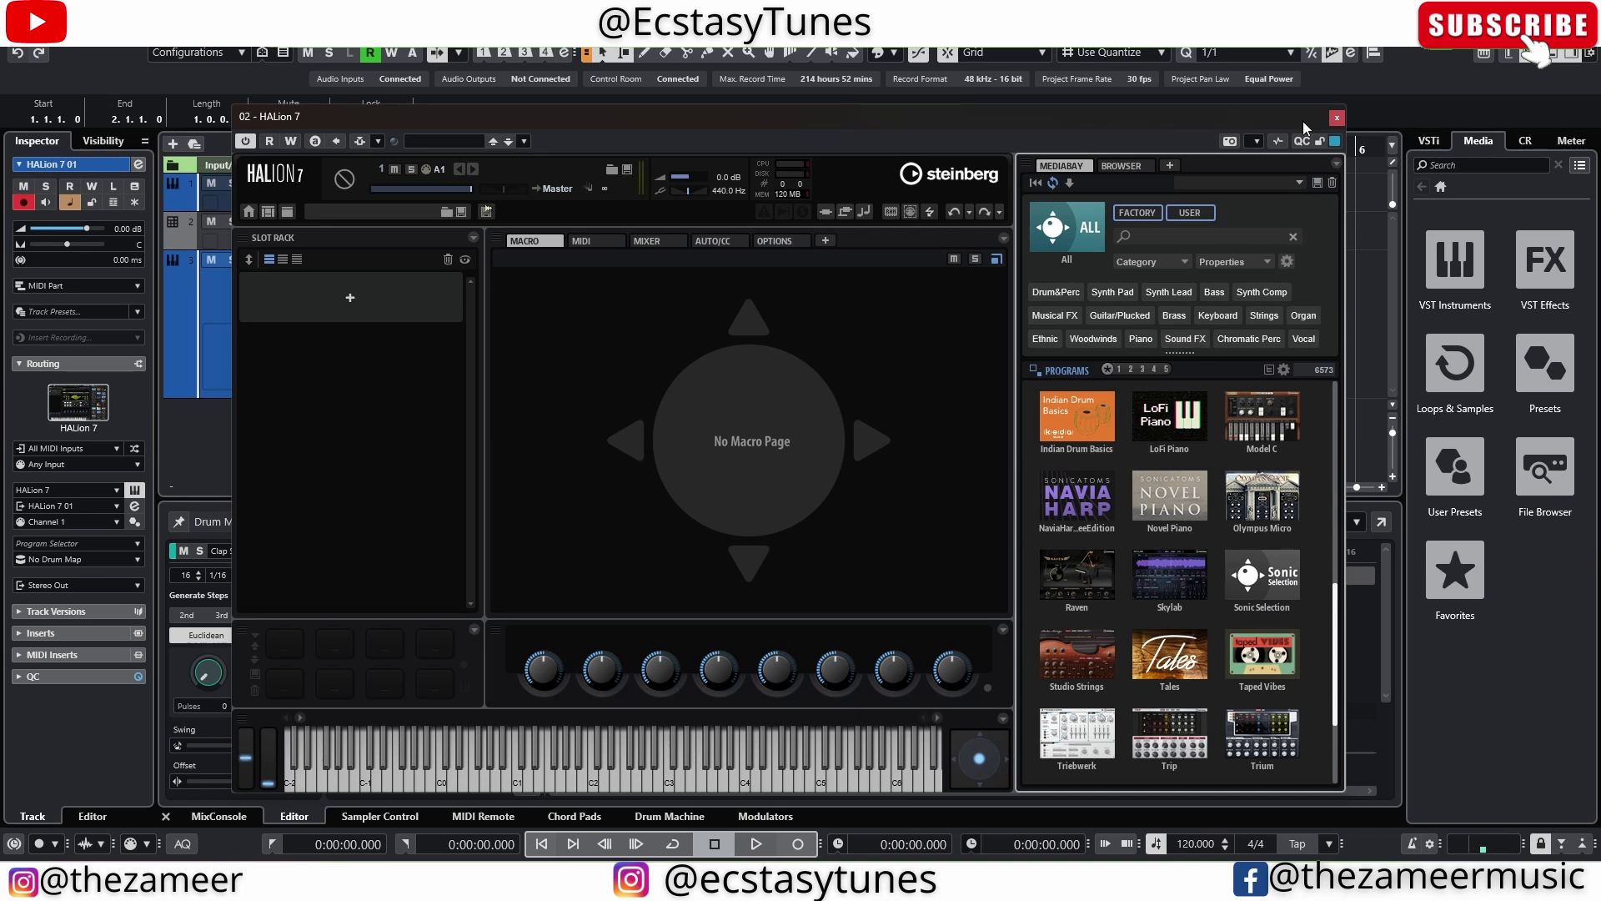
pyautogui.click(1337, 117)
pyautogui.click(1446, 268)
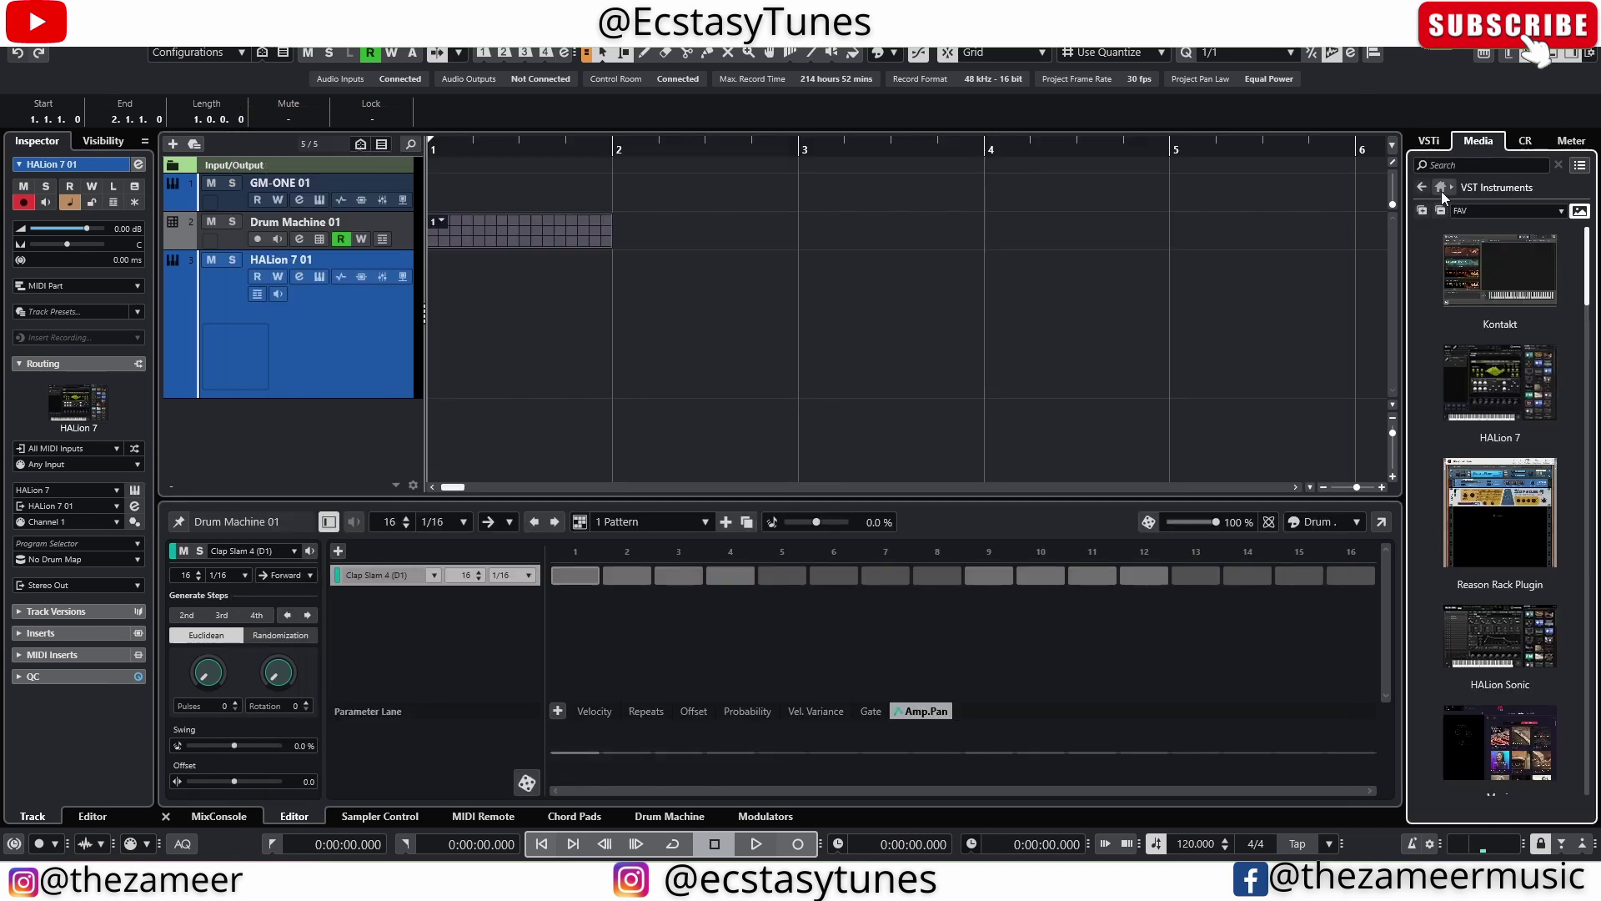
# List HALion 7's Trip presets in the Media browser and preview the Aspherical preset
pyautogui.click(1441, 187)
pyautogui.click(1447, 268)
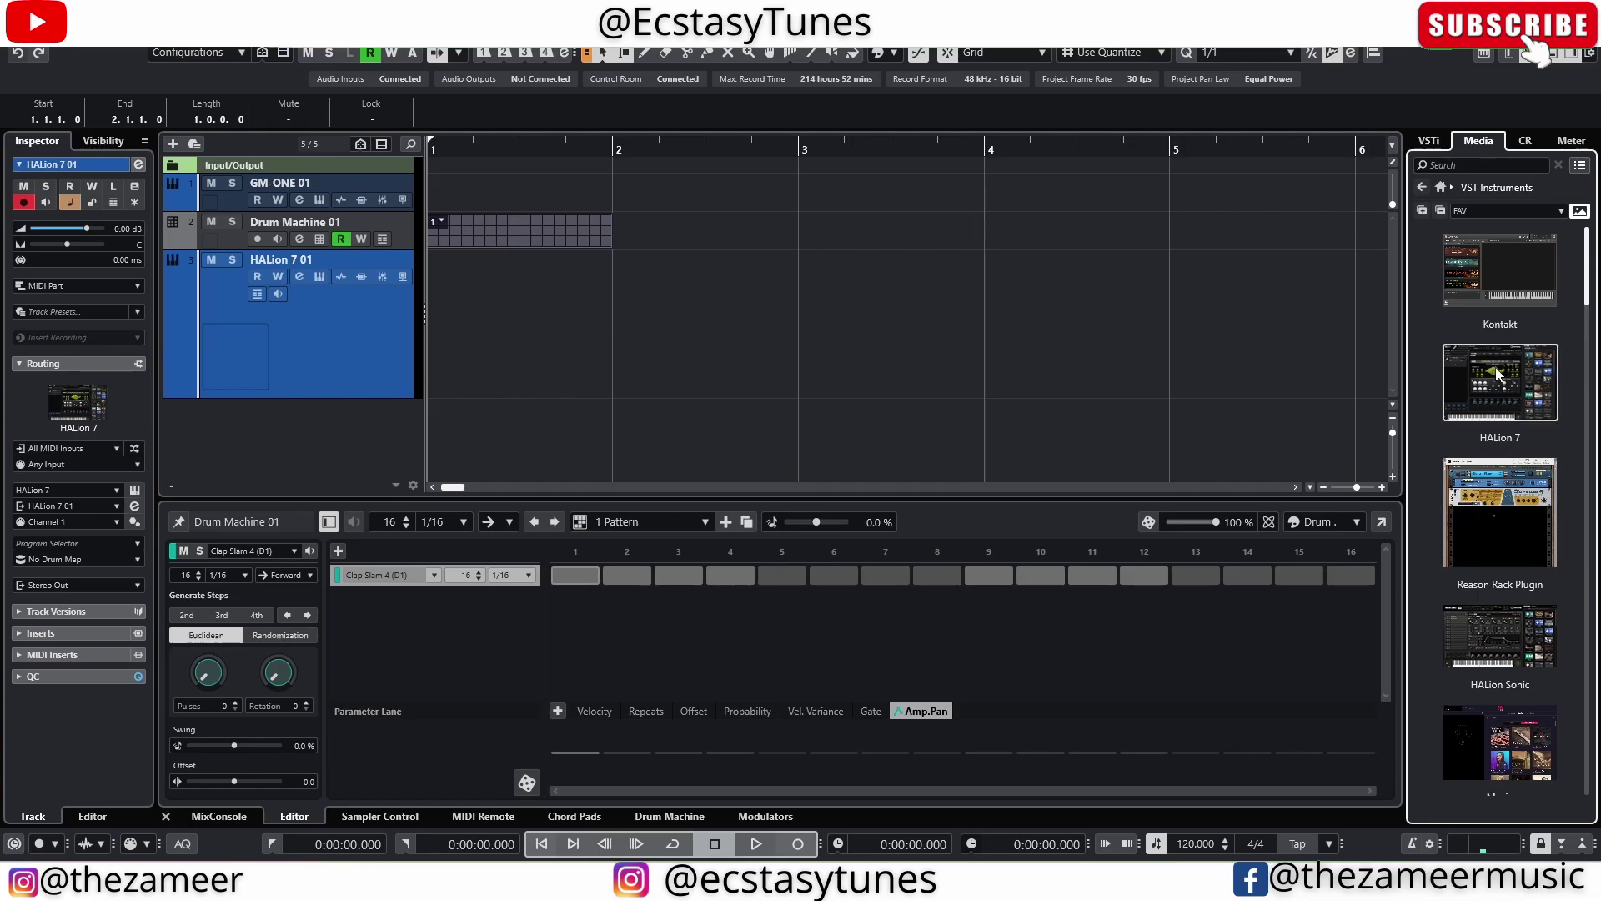
pyautogui.click(1531, 404)
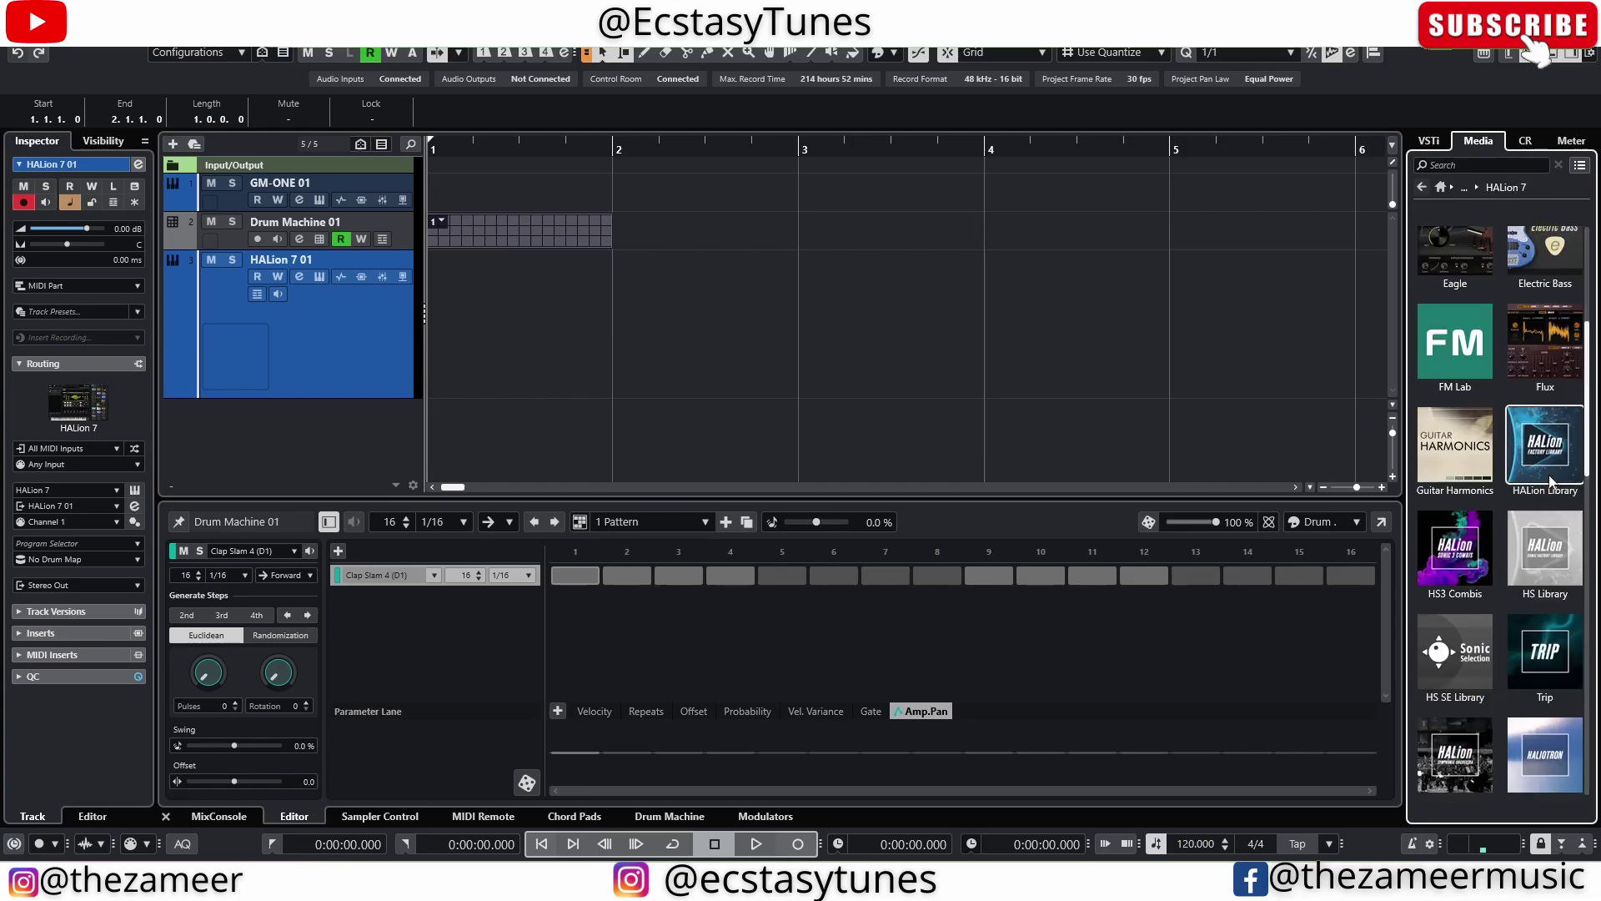
pyautogui.scroll(-2, 1549, 482)
pyautogui.click(1545, 441)
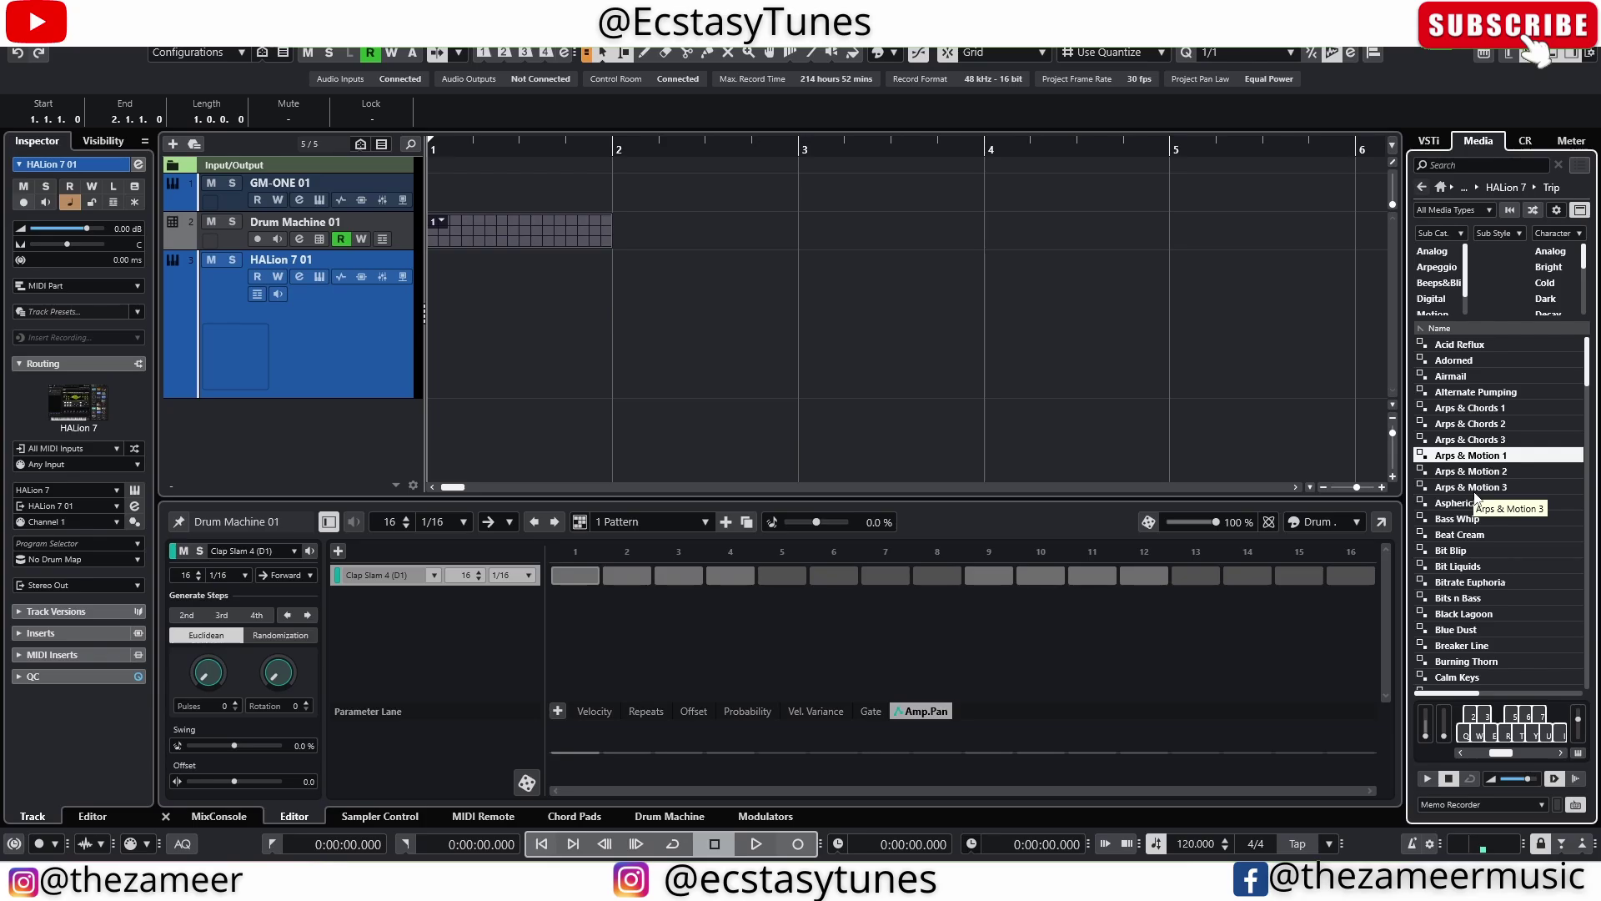
pyautogui.click(1470, 503)
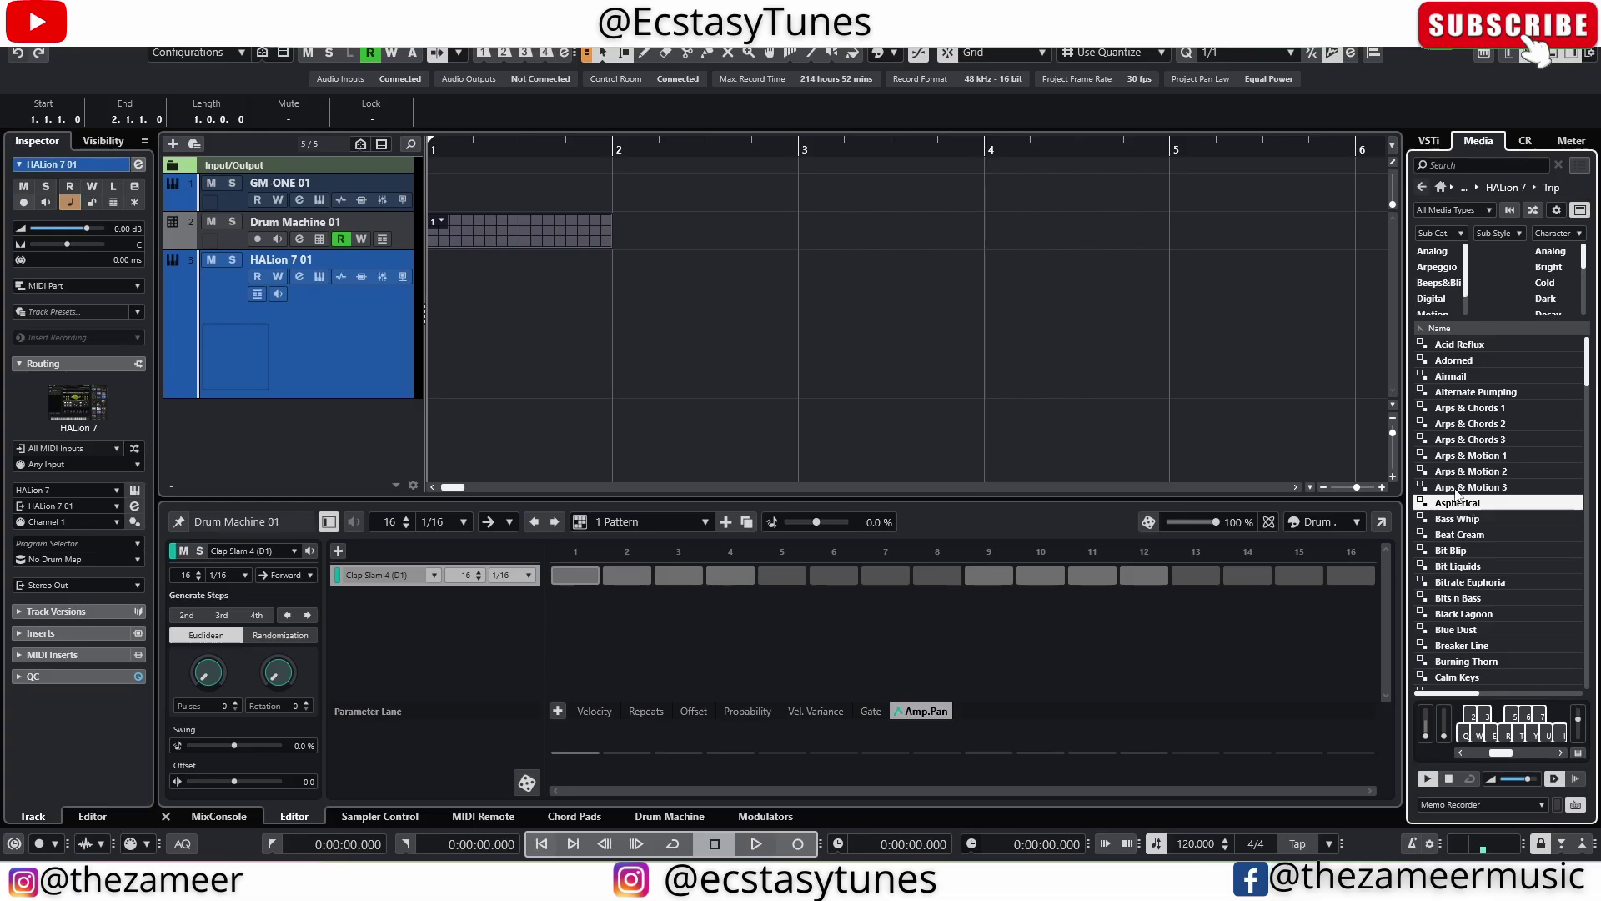
pyautogui.click(1447, 779)
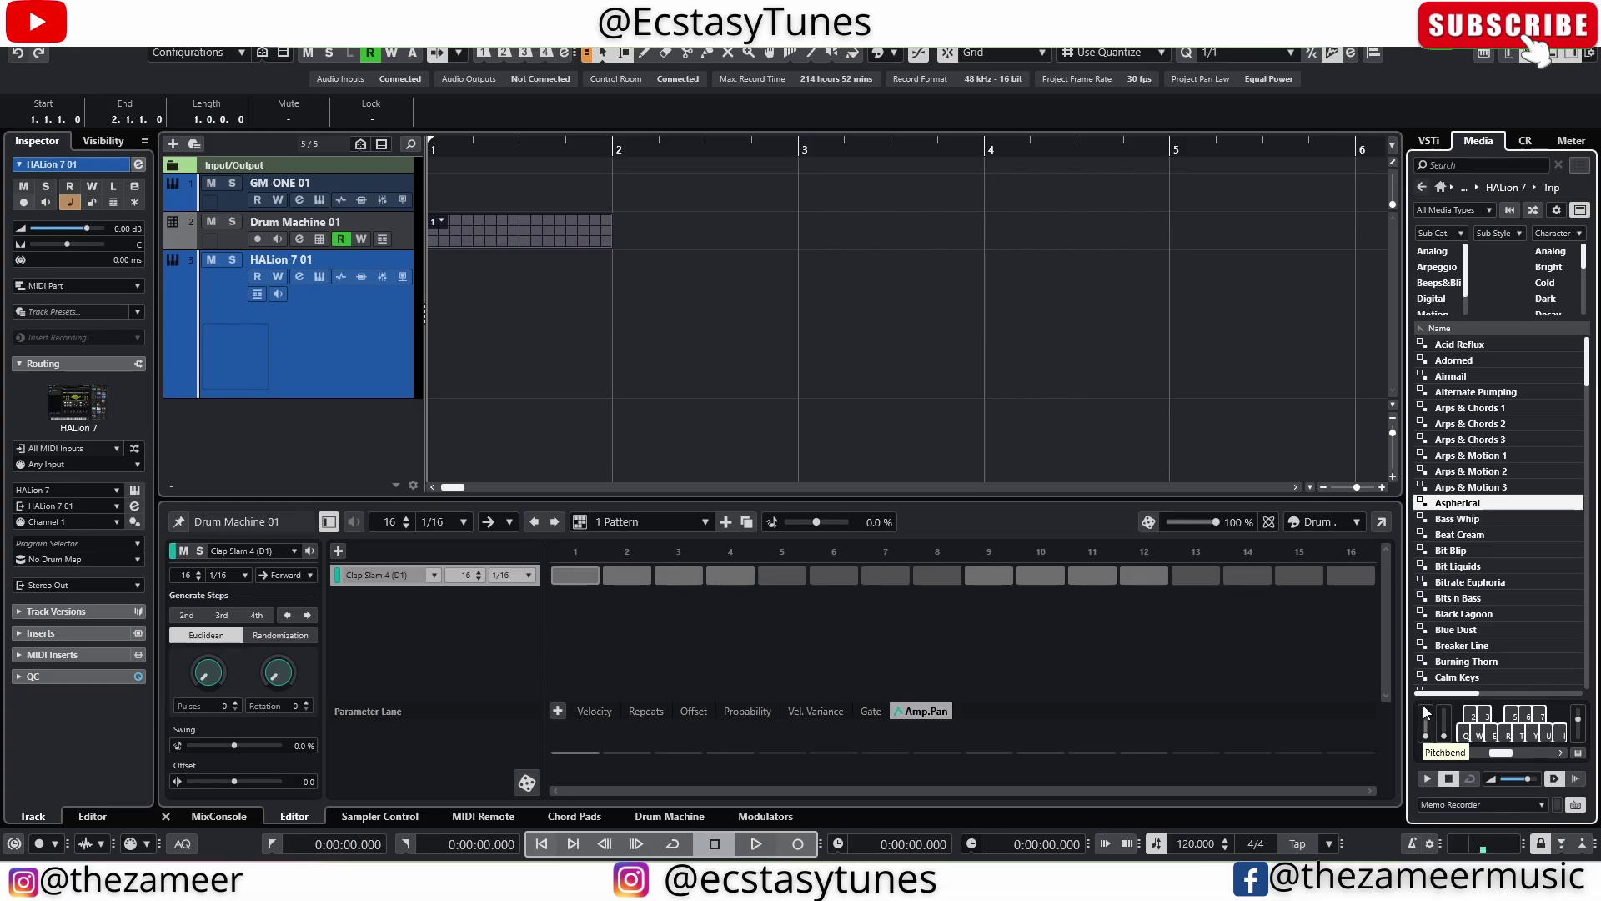
pyautogui.click(792, 282)
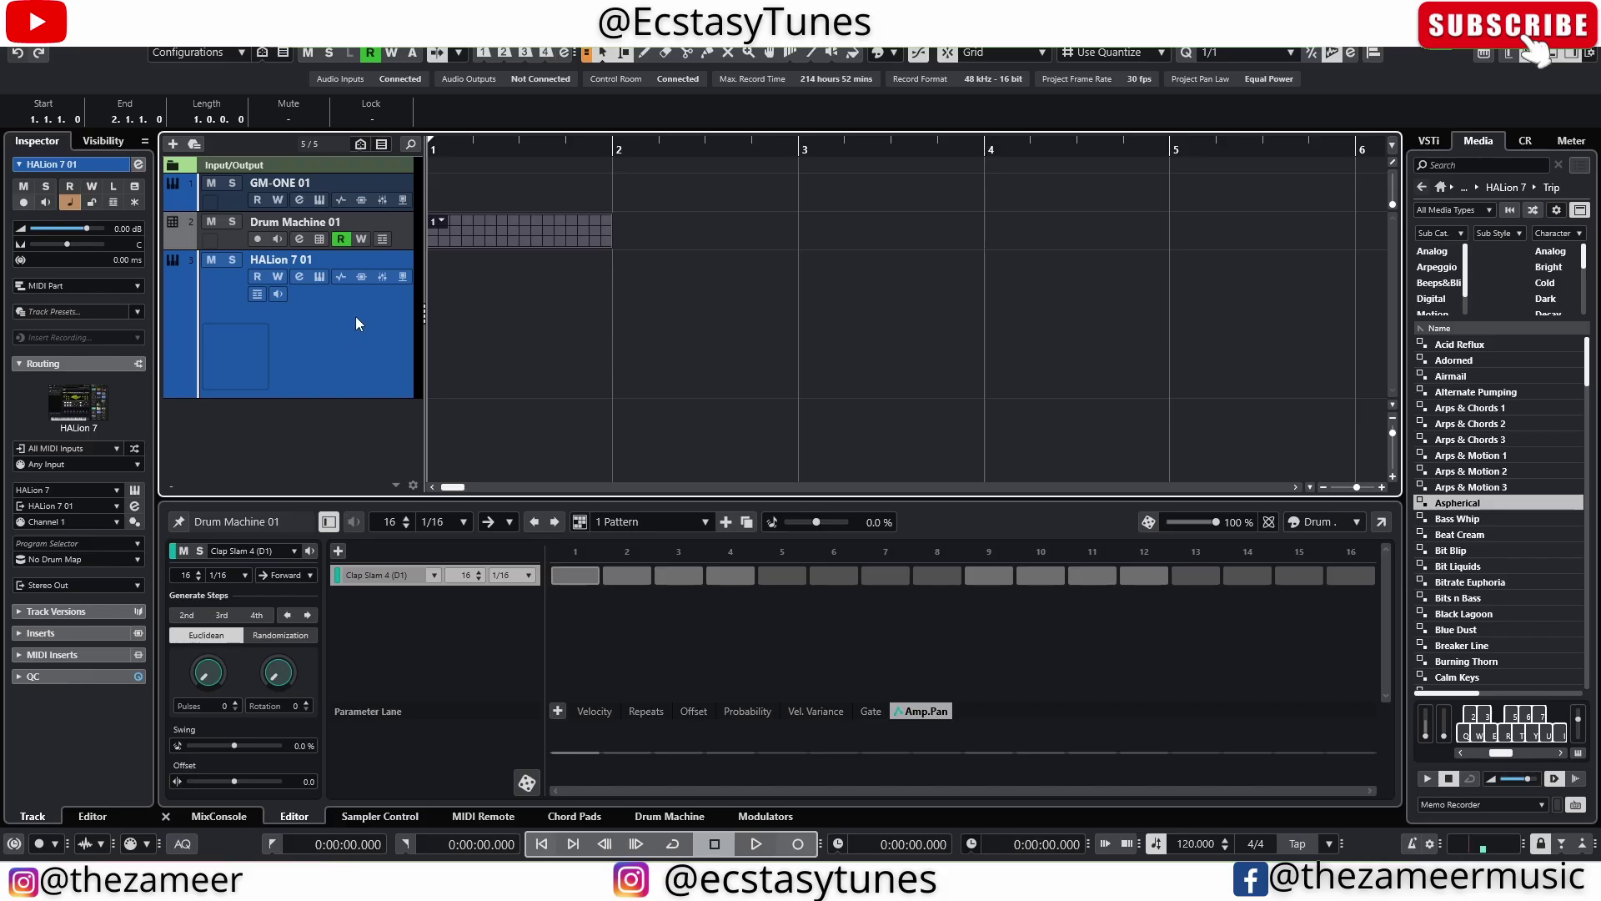
# Add the Programs control to the visible track controls in Track Controls Settings
pyautogui.rightClick(332, 310)
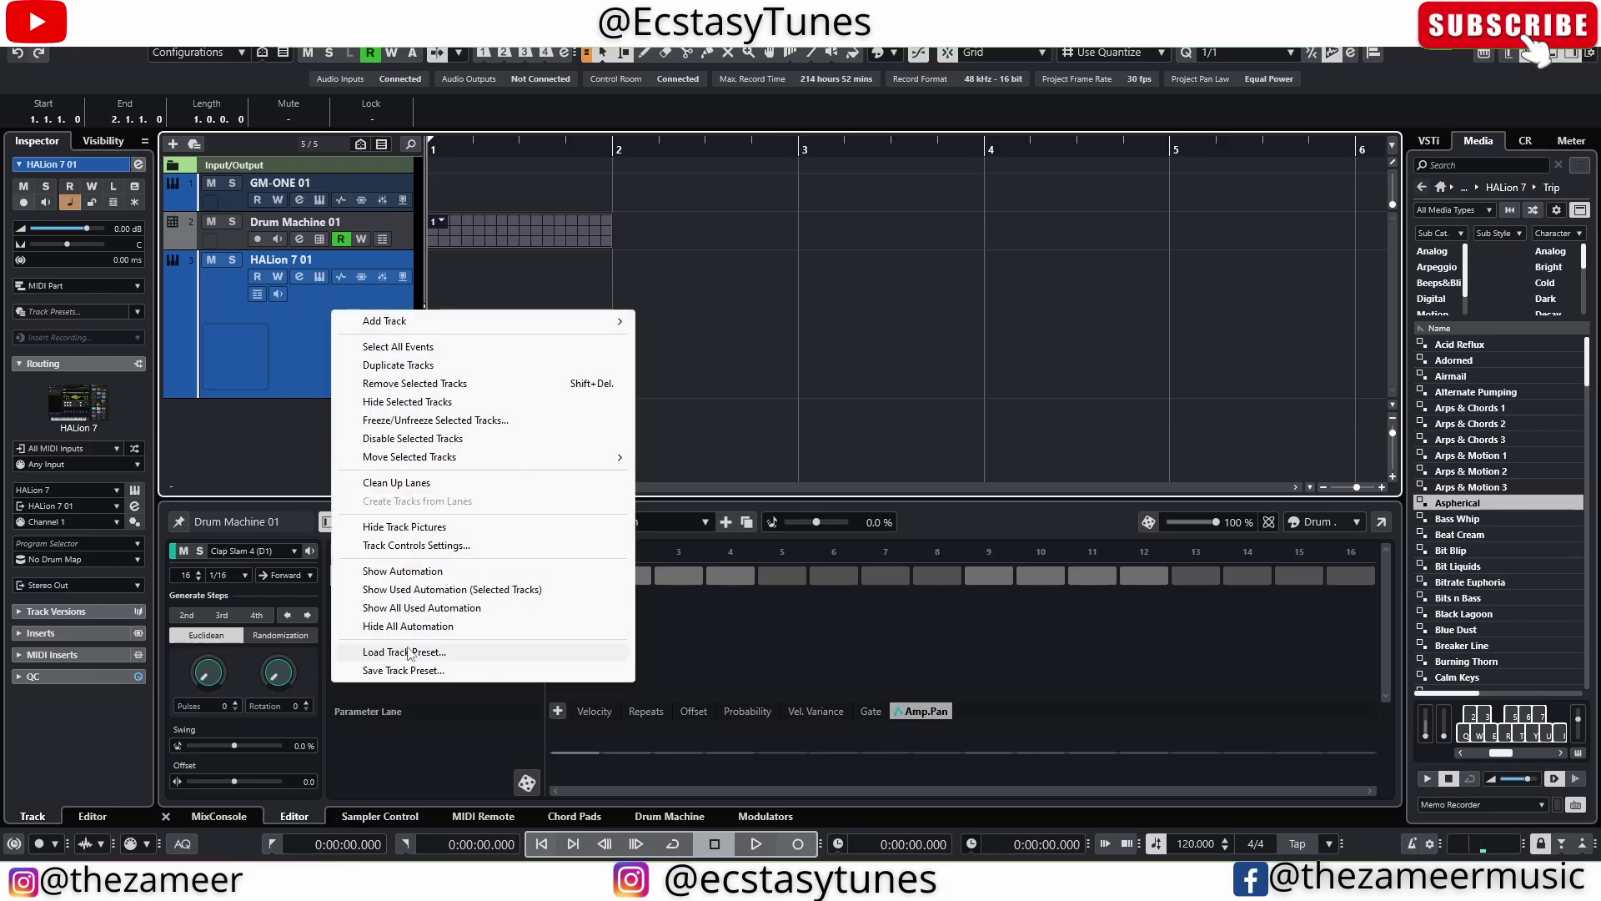
pyautogui.click(409, 546)
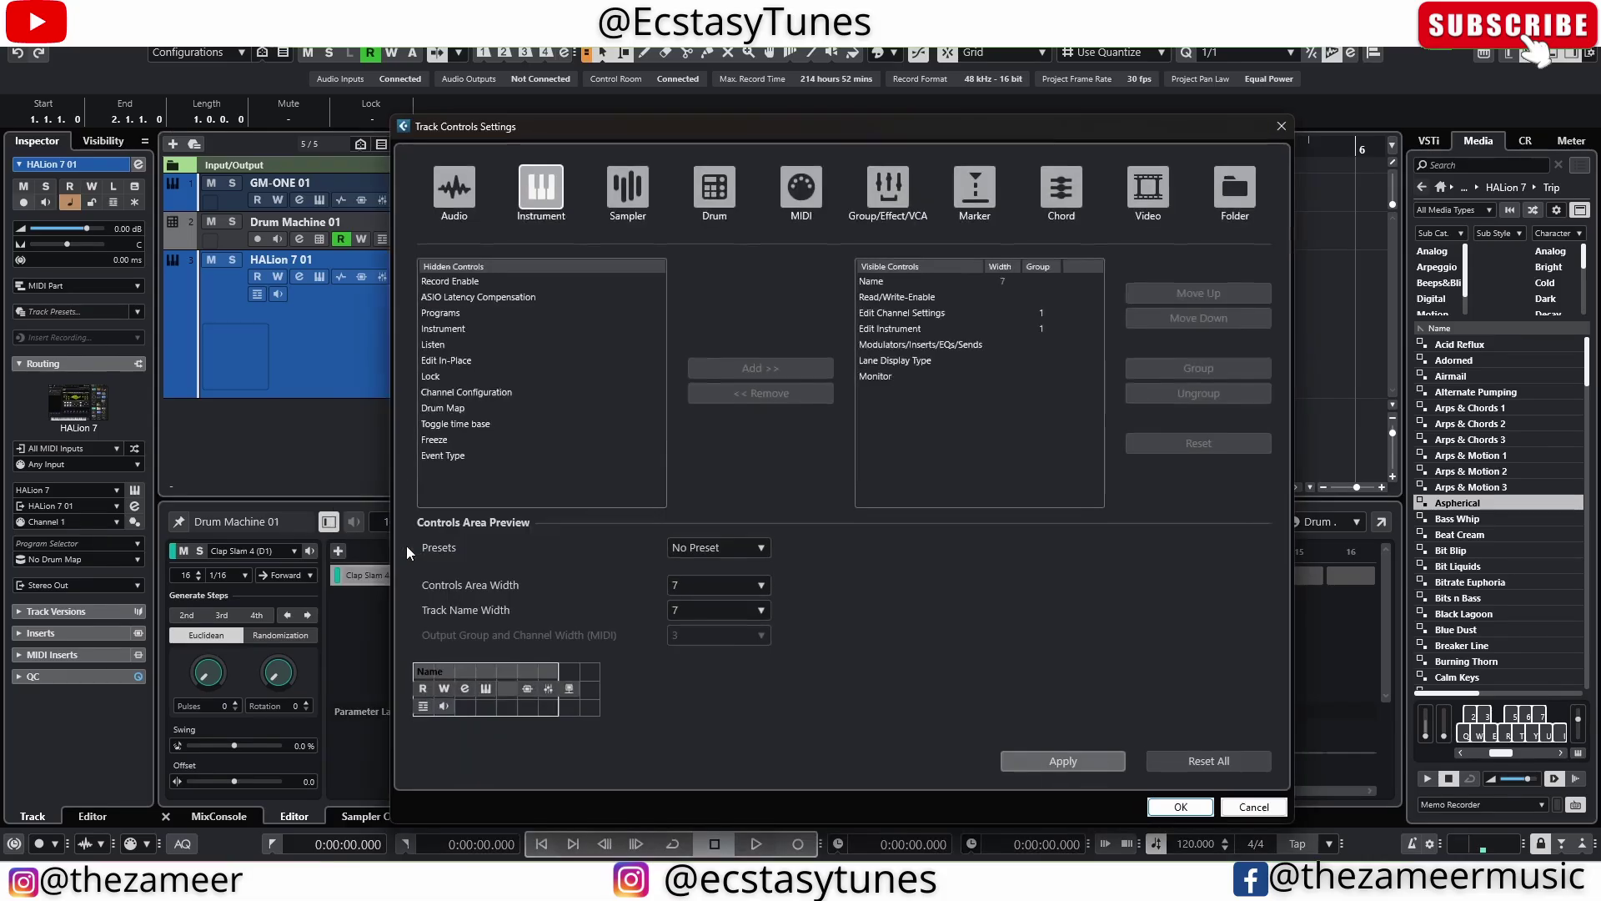
pyautogui.click(439, 316)
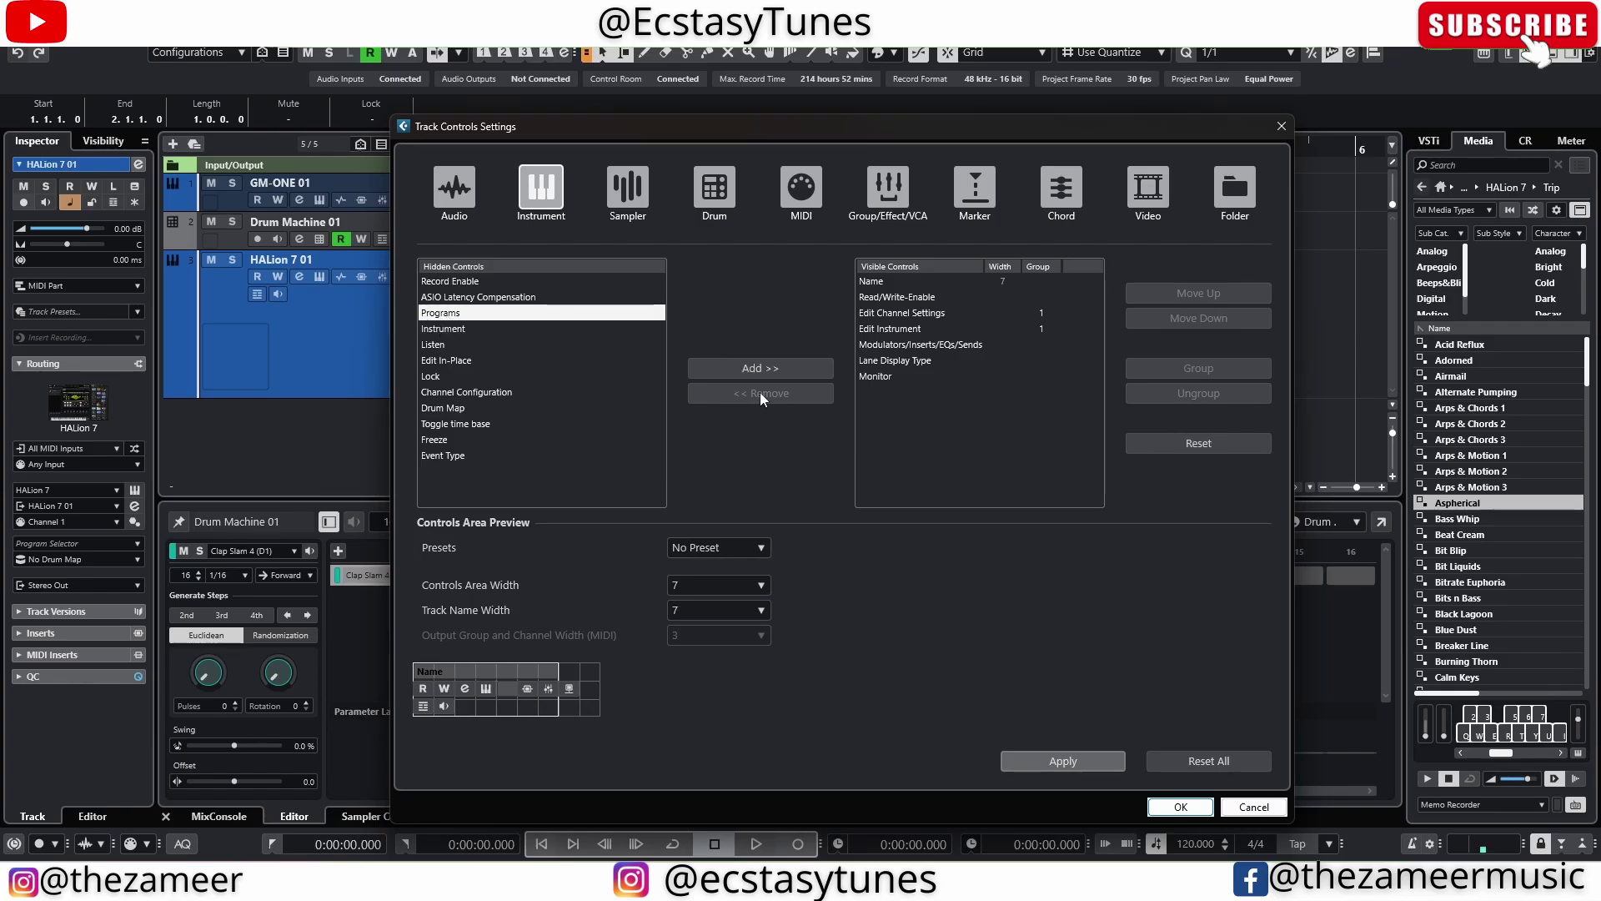
pyautogui.click(758, 369)
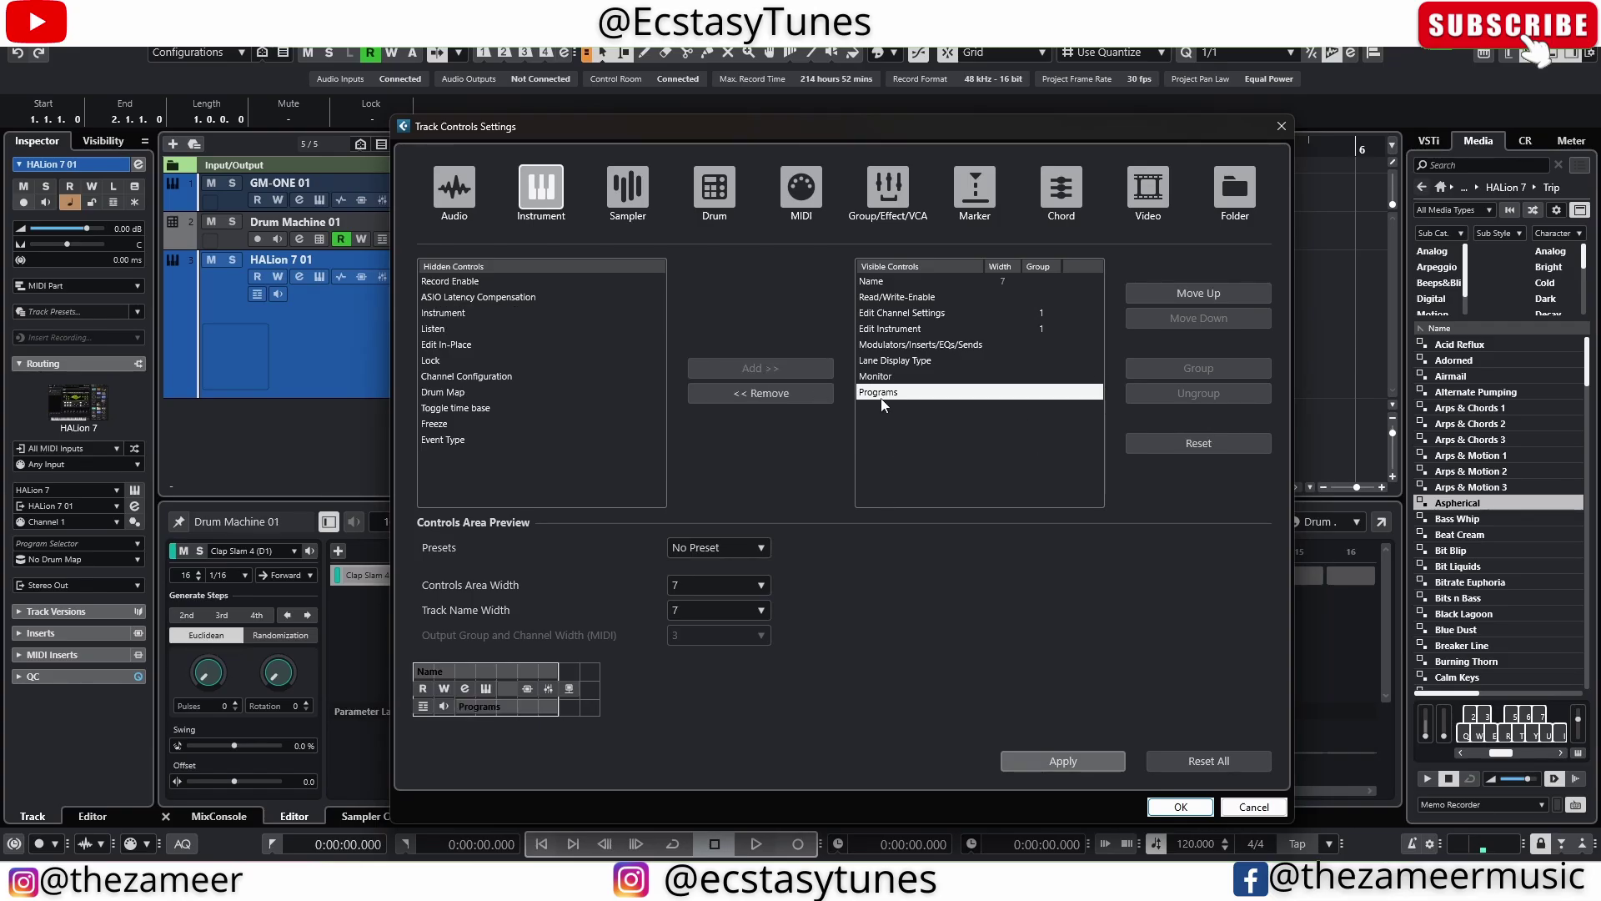
pyautogui.click(1042, 760)
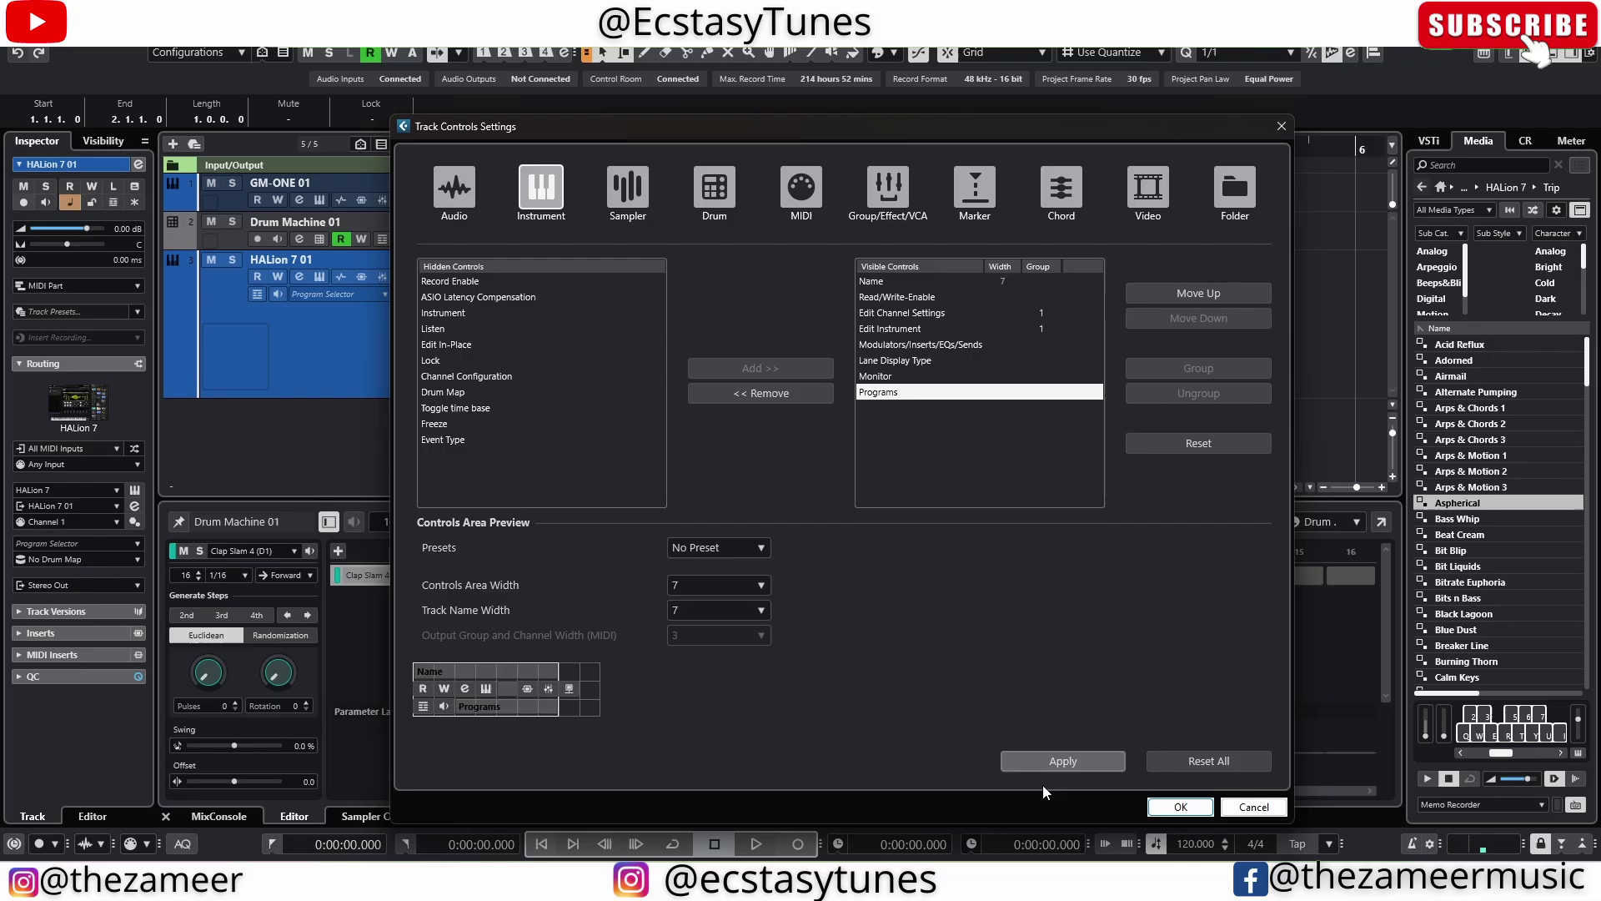
pyautogui.click(1204, 809)
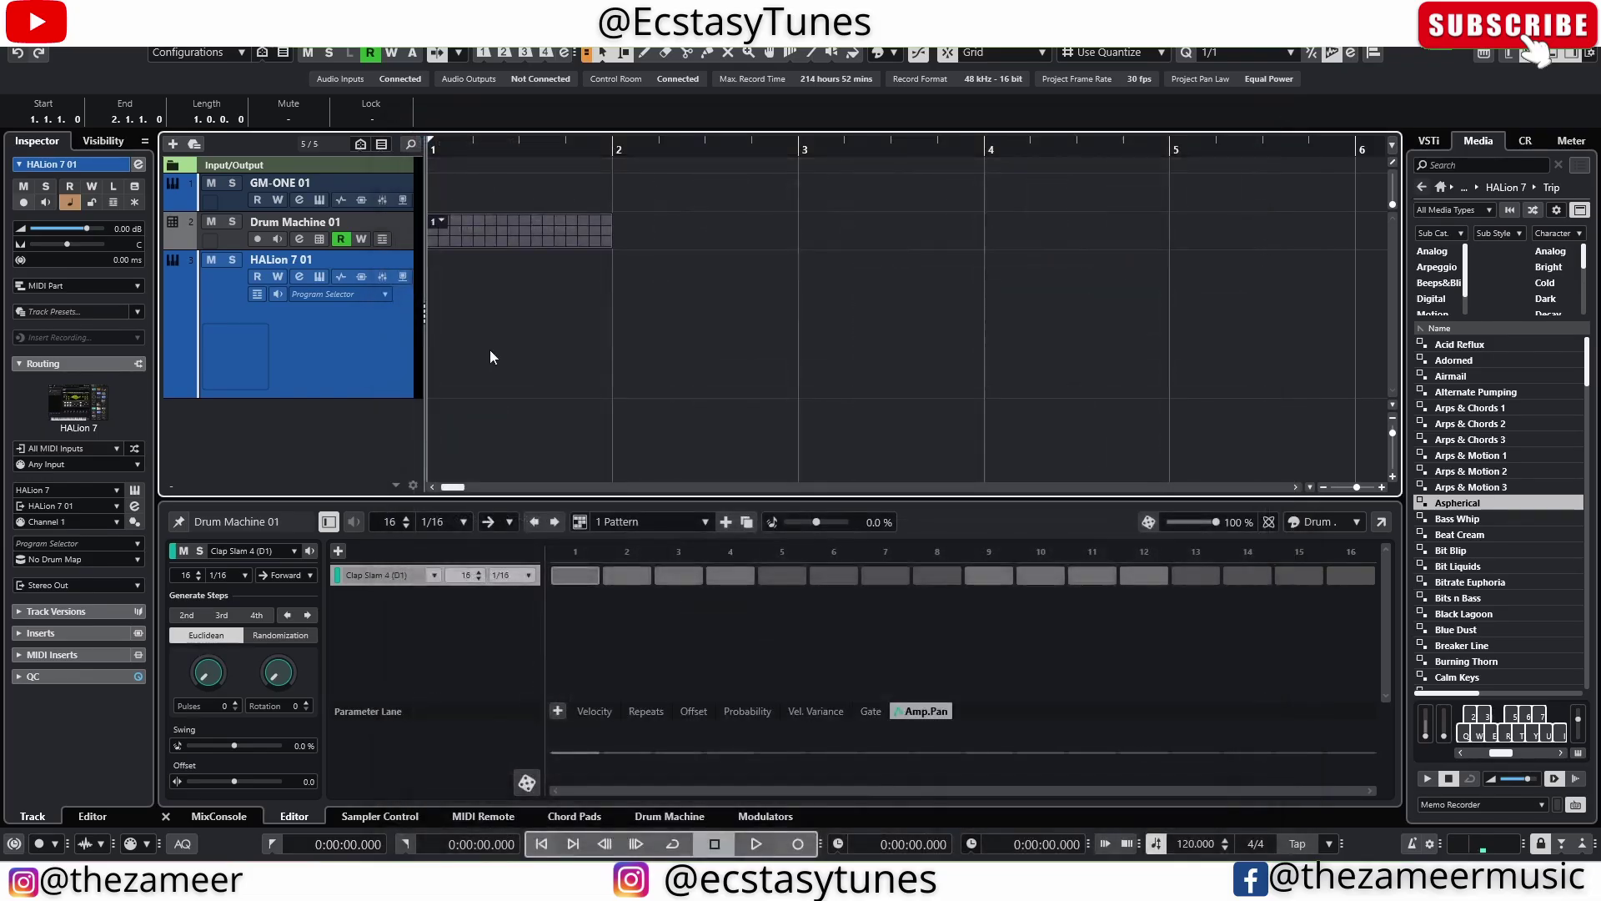
# Search the program selector for violins and load Short Violins onto HALion 7 01
pyautogui.click(312, 297)
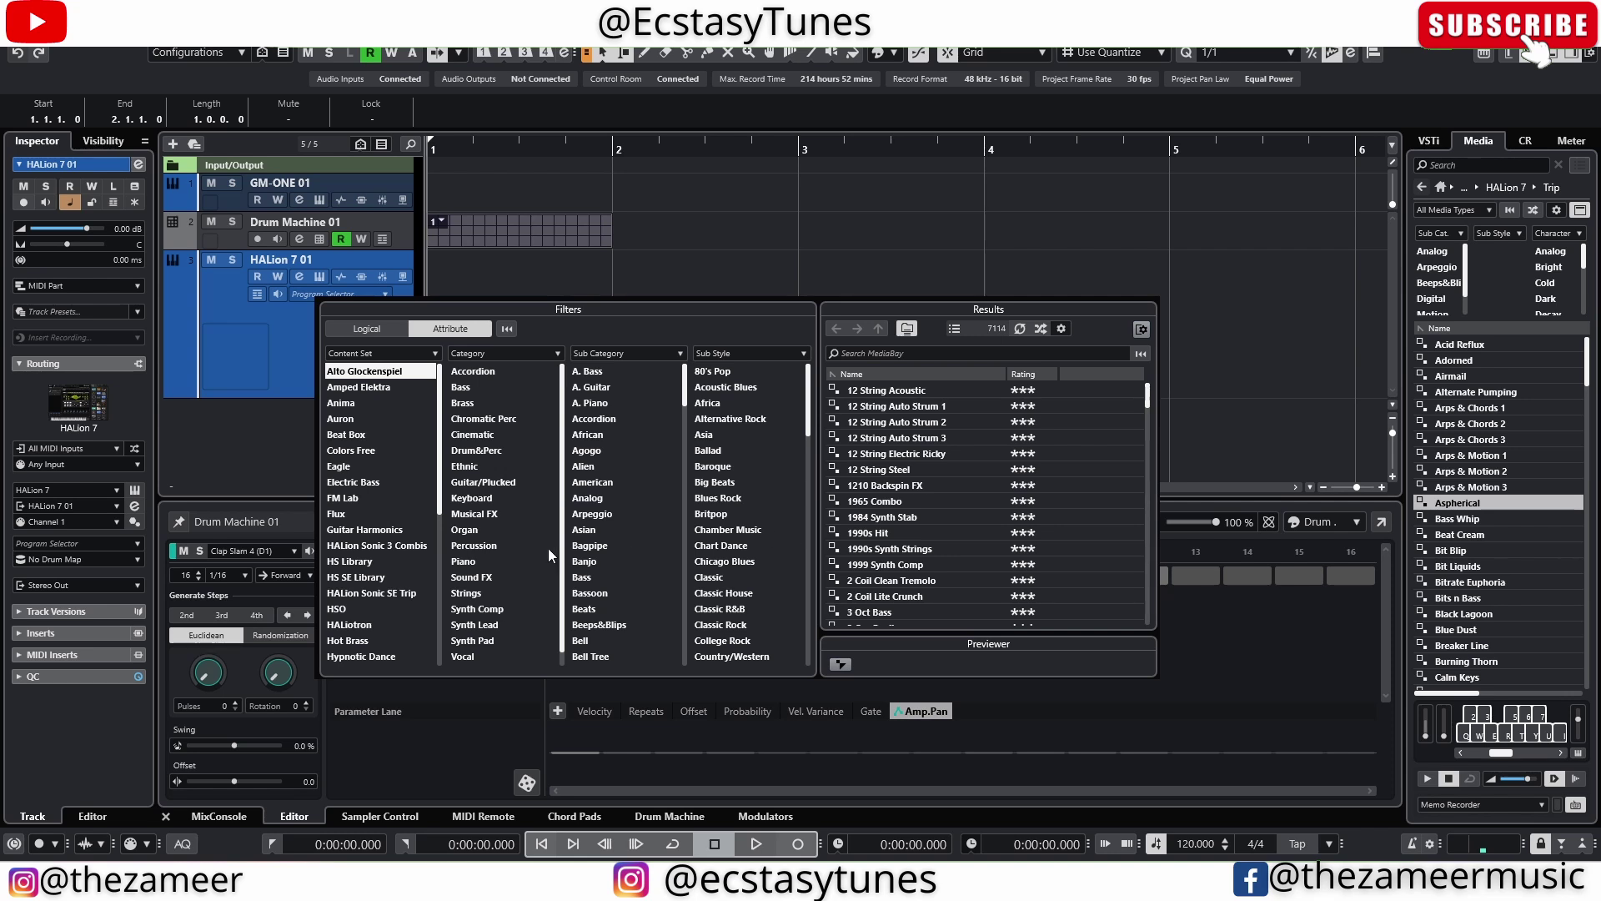
pyautogui.click(927, 355)
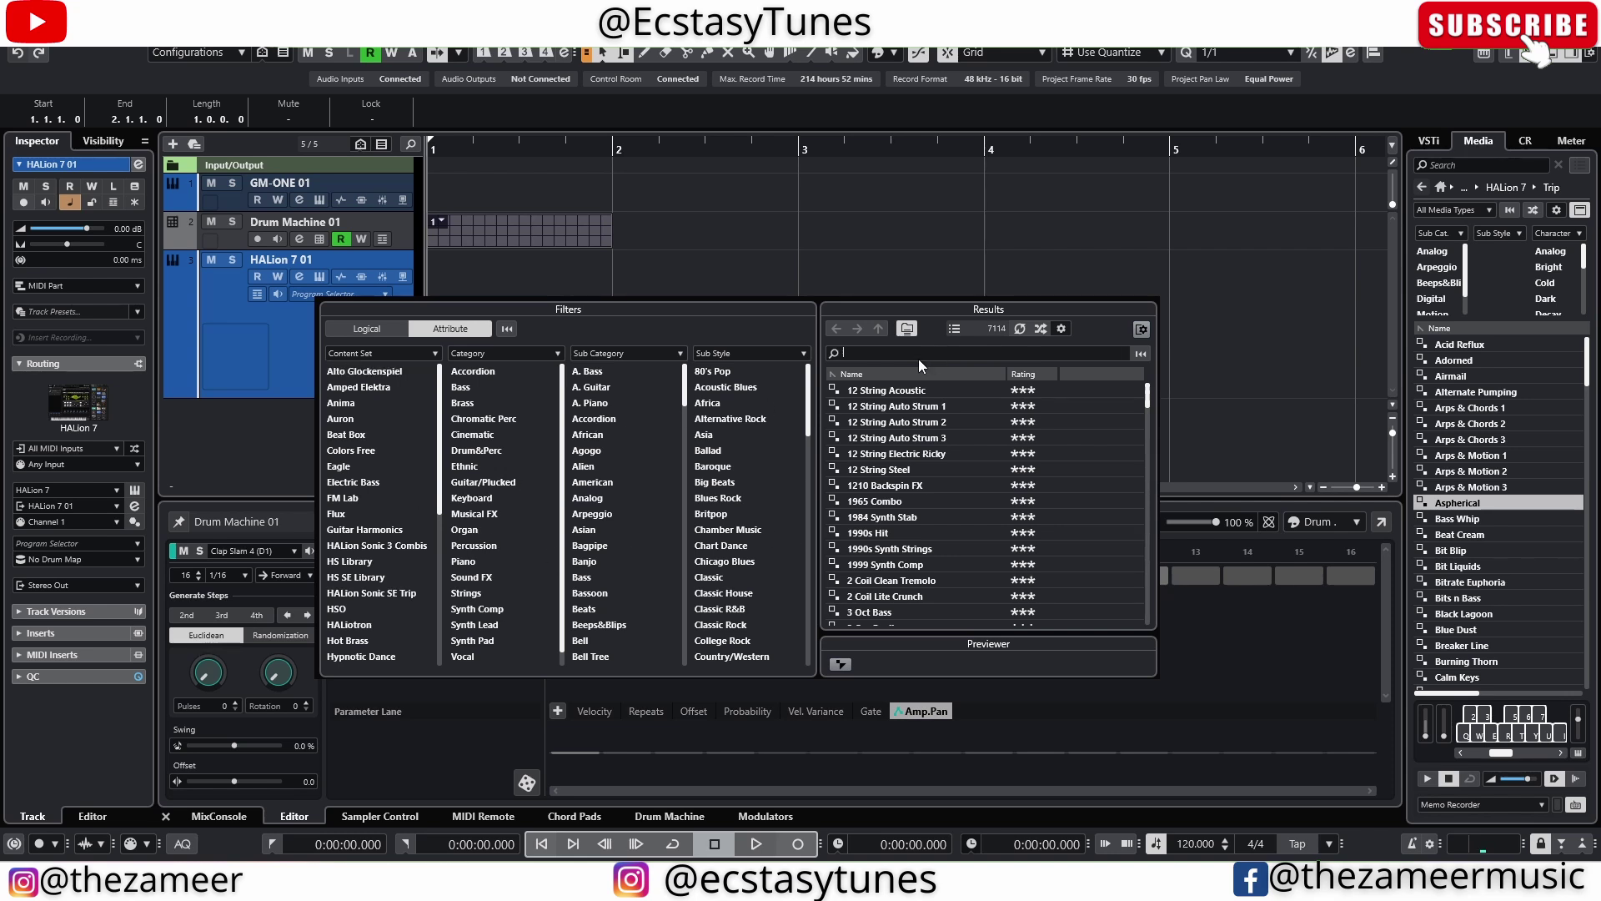
pyautogui.write('violoi')
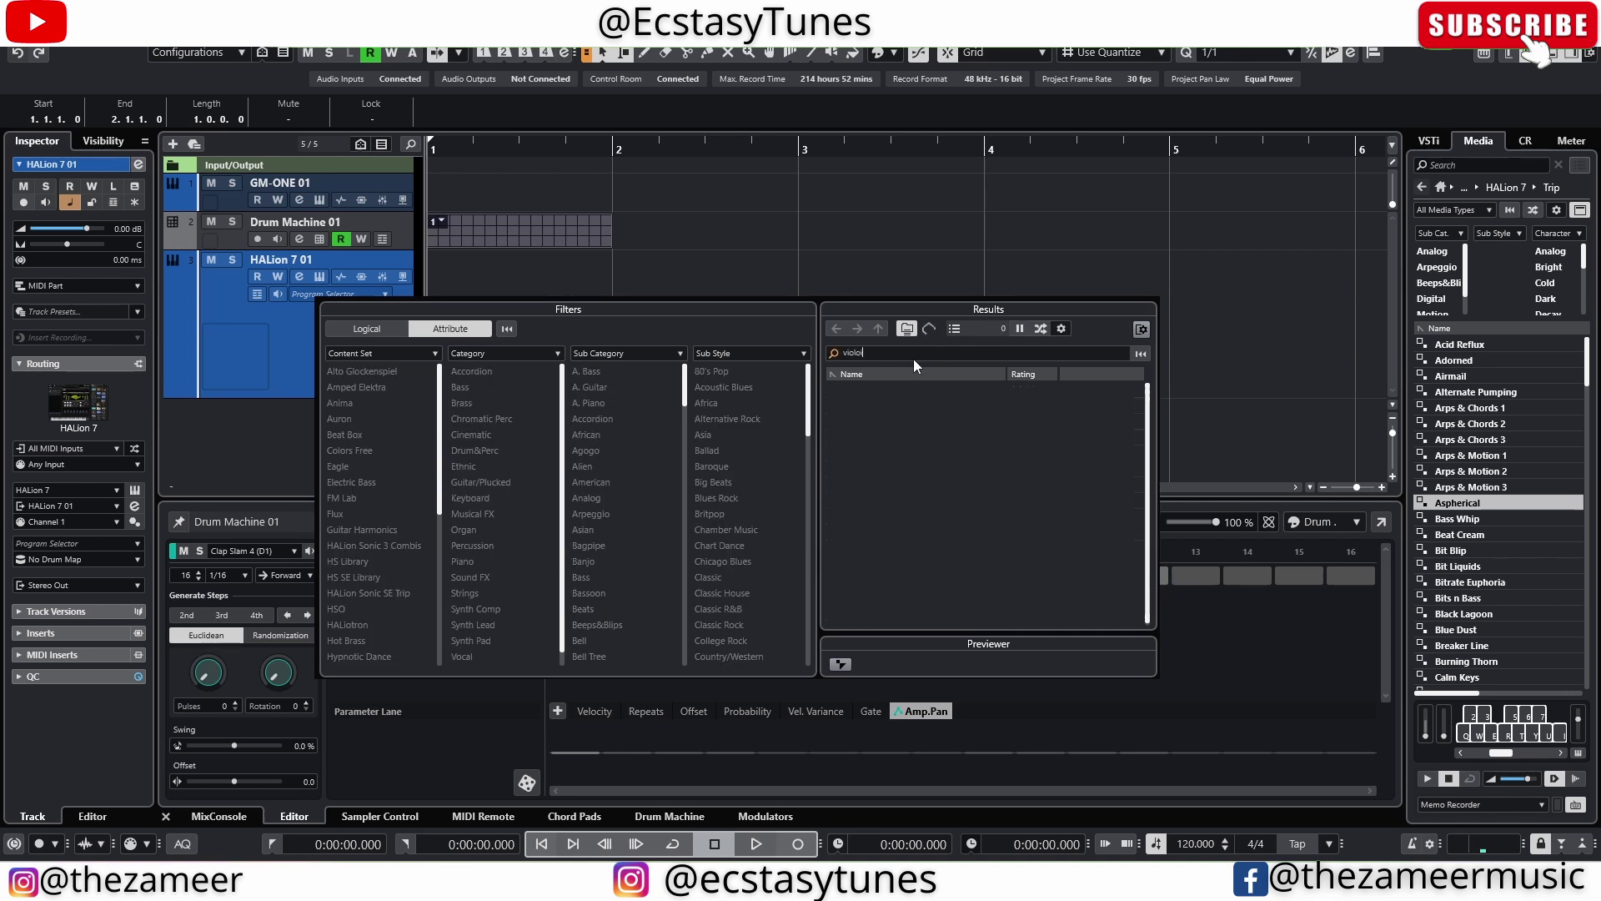
pyautogui.press('BackSpace')
pyautogui.press('BackSpace')
pyautogui.press('BackSpace')
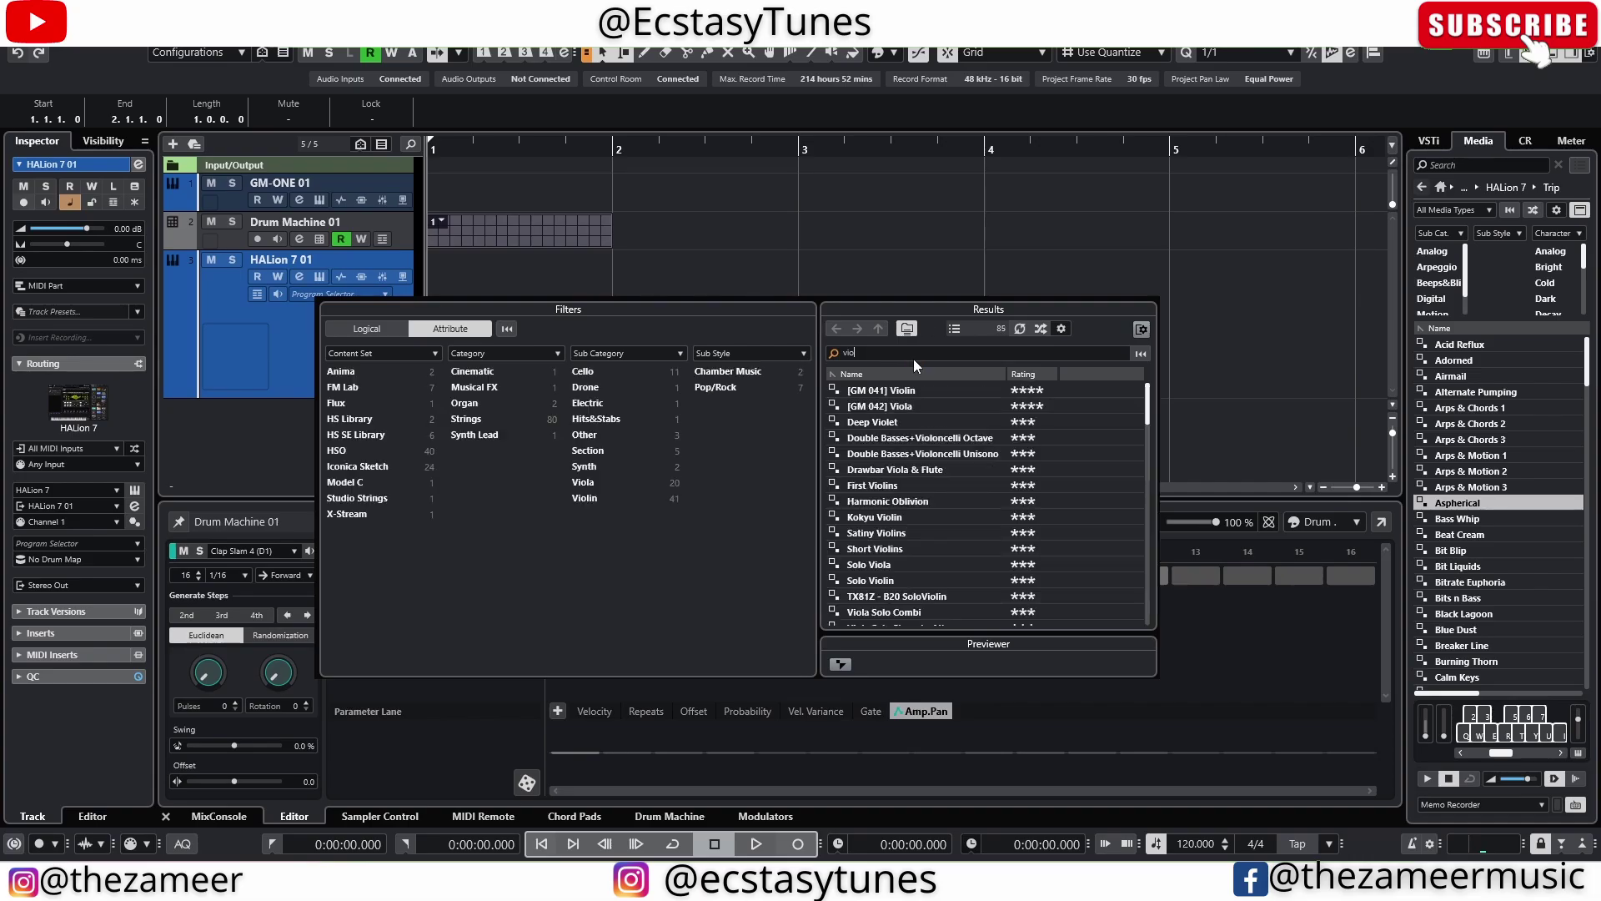
pyautogui.press('BackSpace')
pyautogui.press('BackSpace')
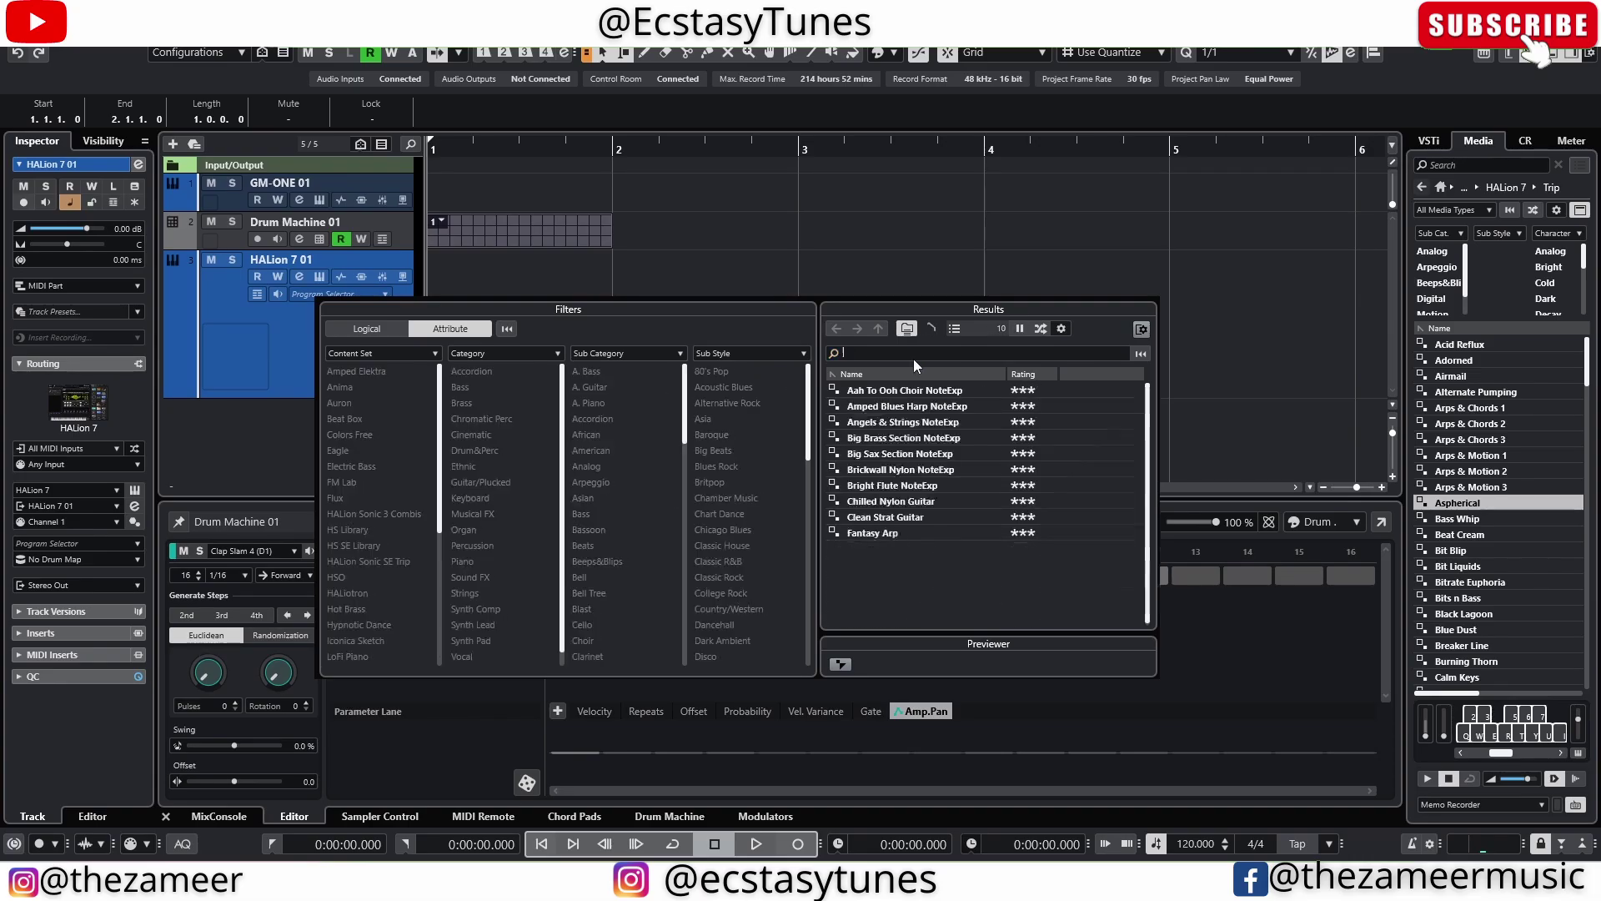
pyautogui.write('iolin')
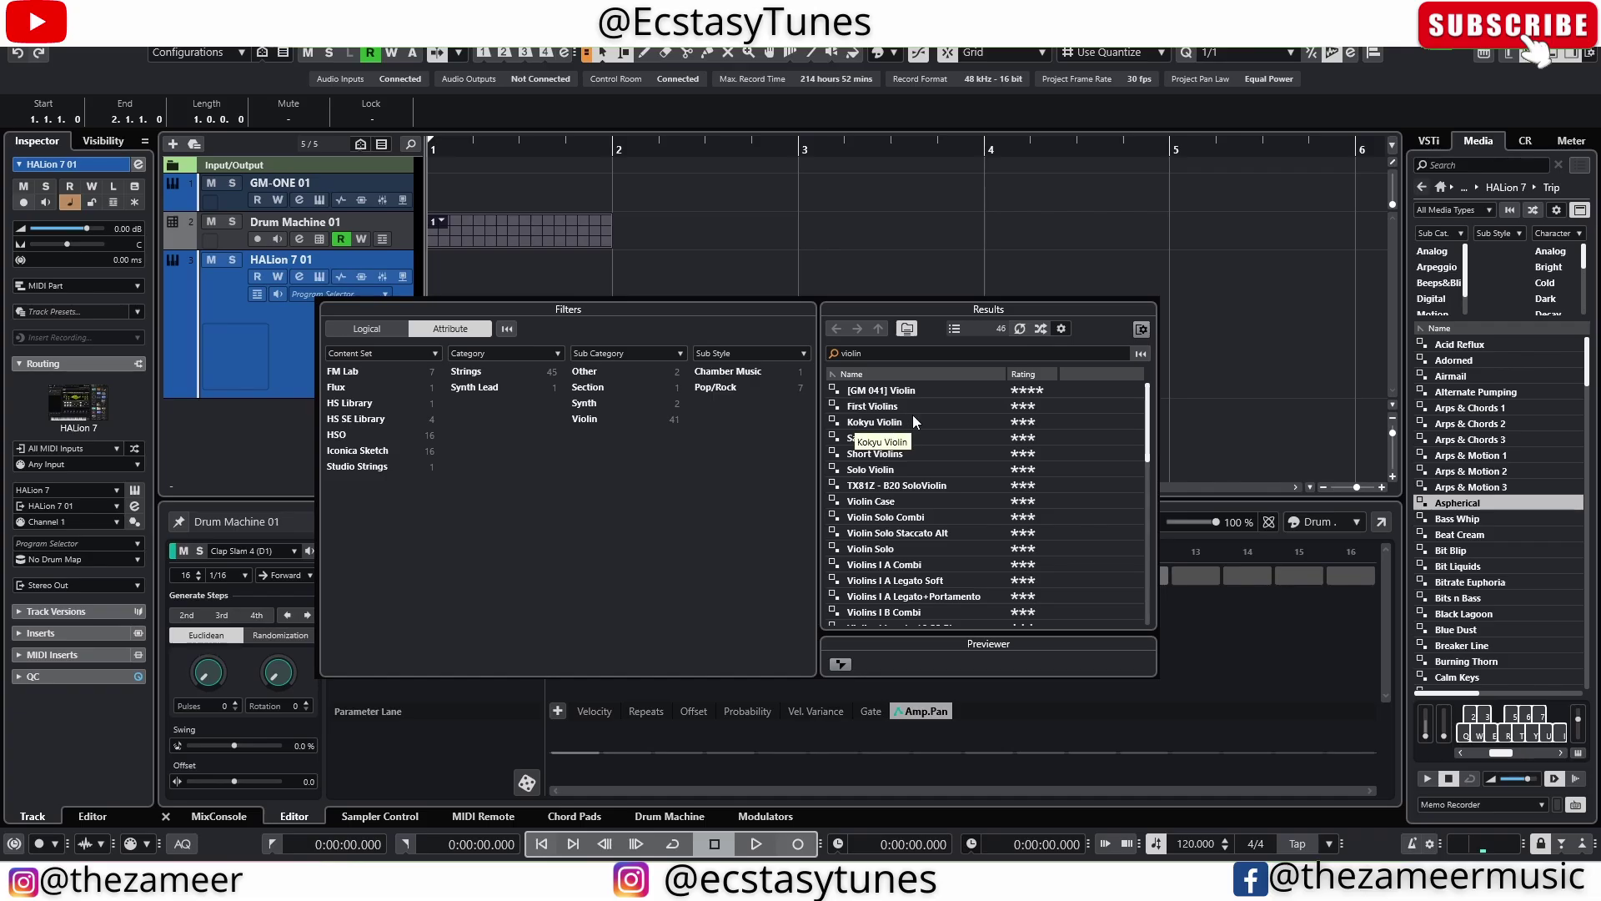
pyautogui.doubleClick(886, 455)
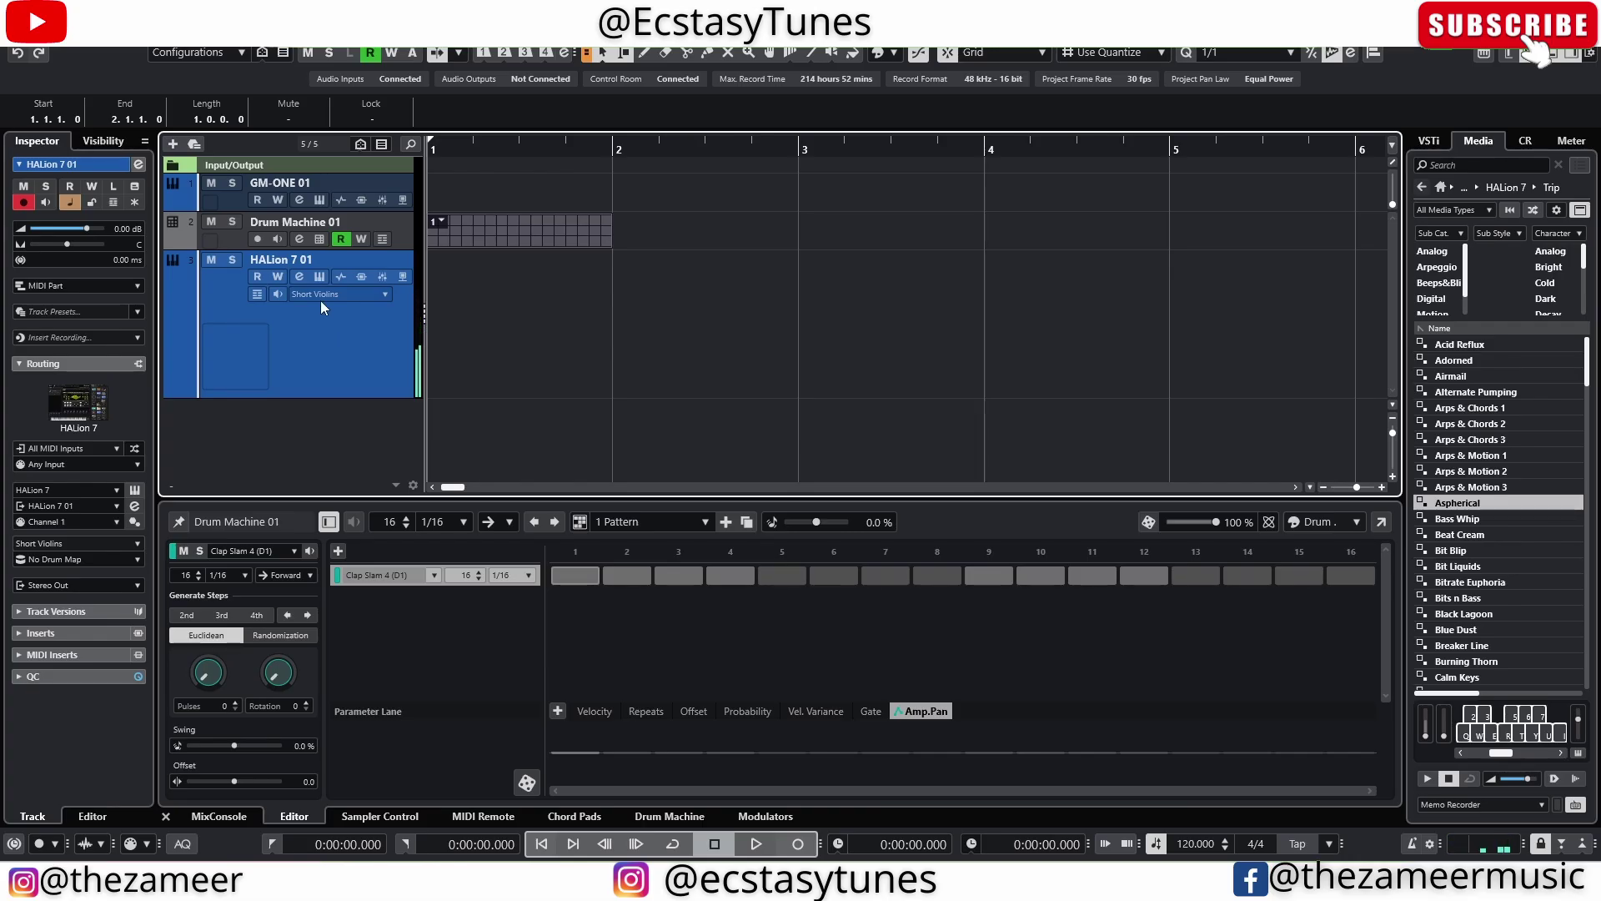
# Switch HALion 7 01's program from Short Violins to Violin Solo Combi
pyautogui.click(320, 277)
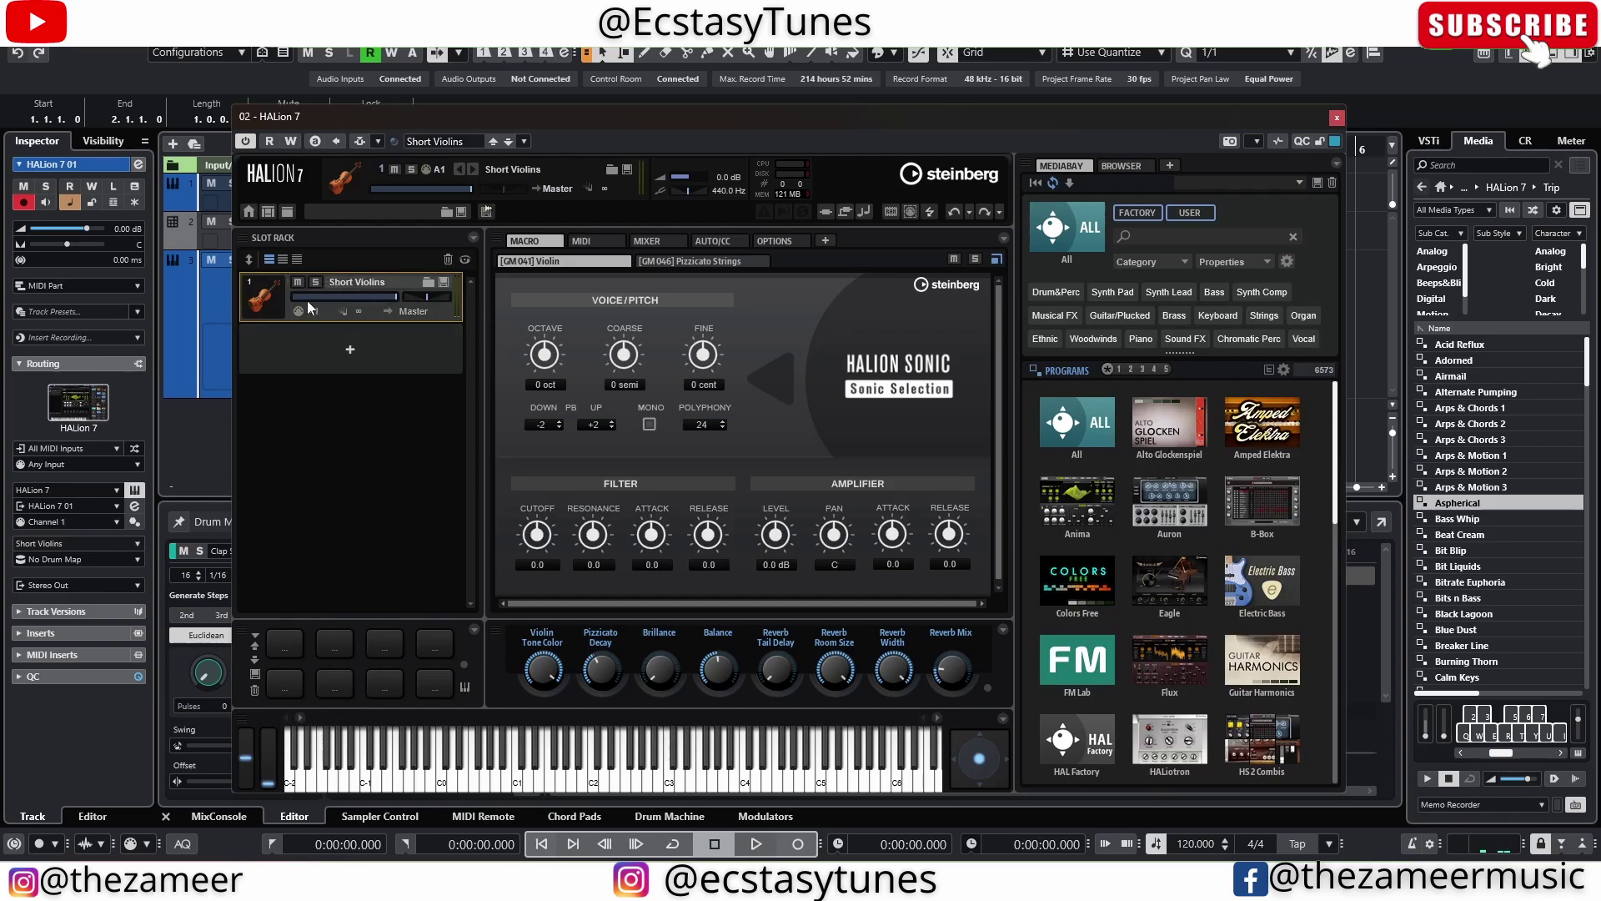
pyautogui.hotkey('ctrl', 'w')
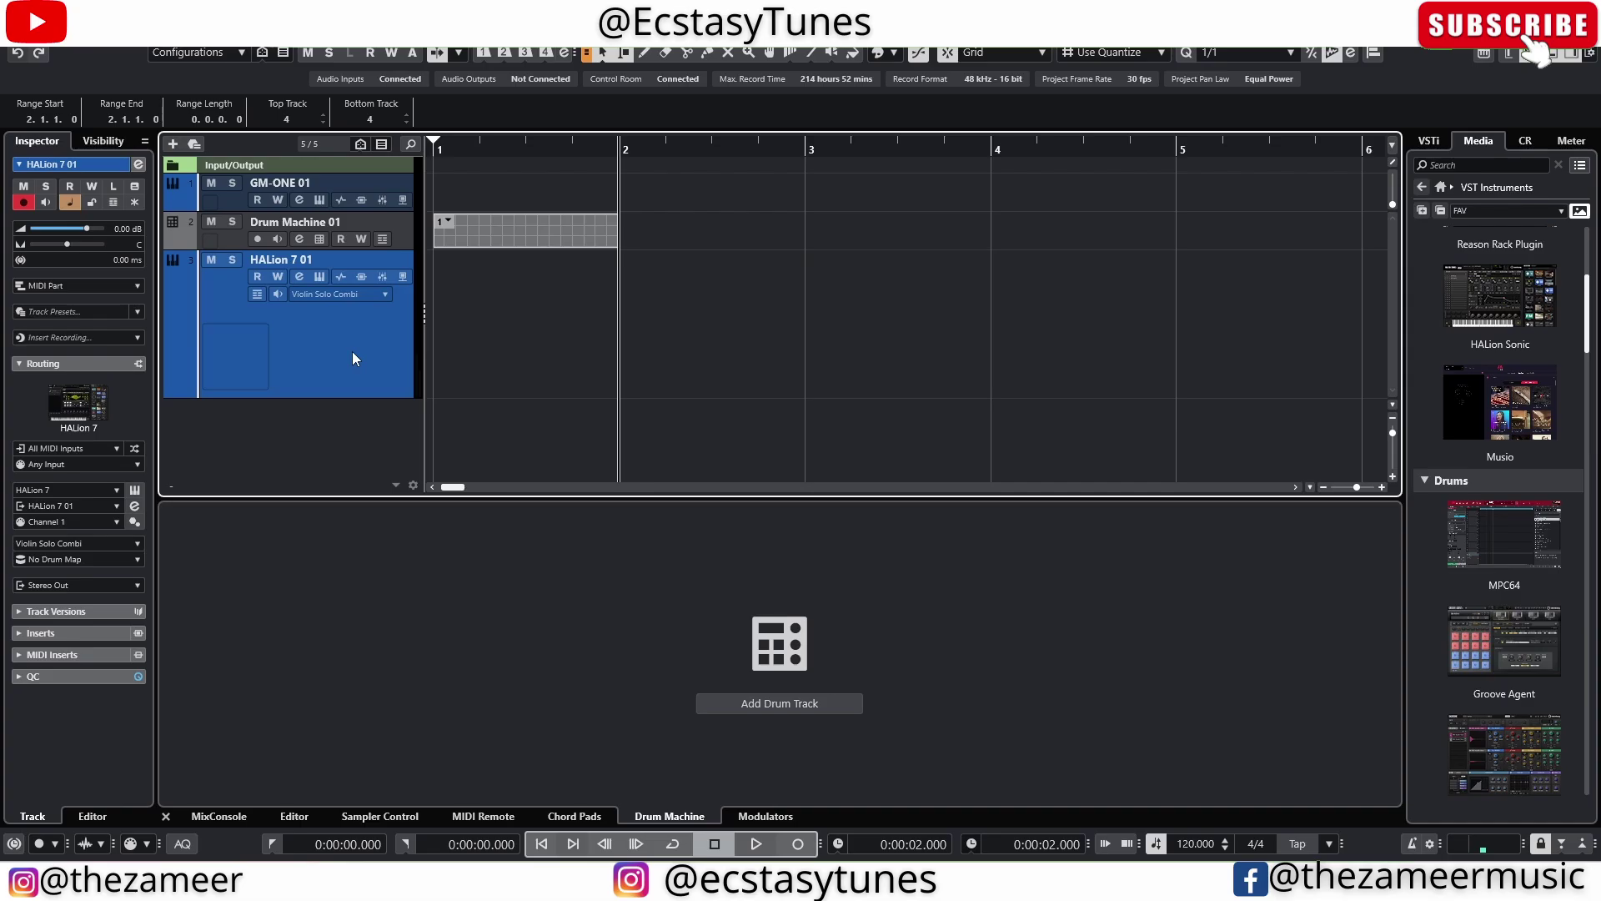
# Move Event Type into the visible track controls for instrument tracks and apply the layout
pyautogui.rightClick(314, 327)
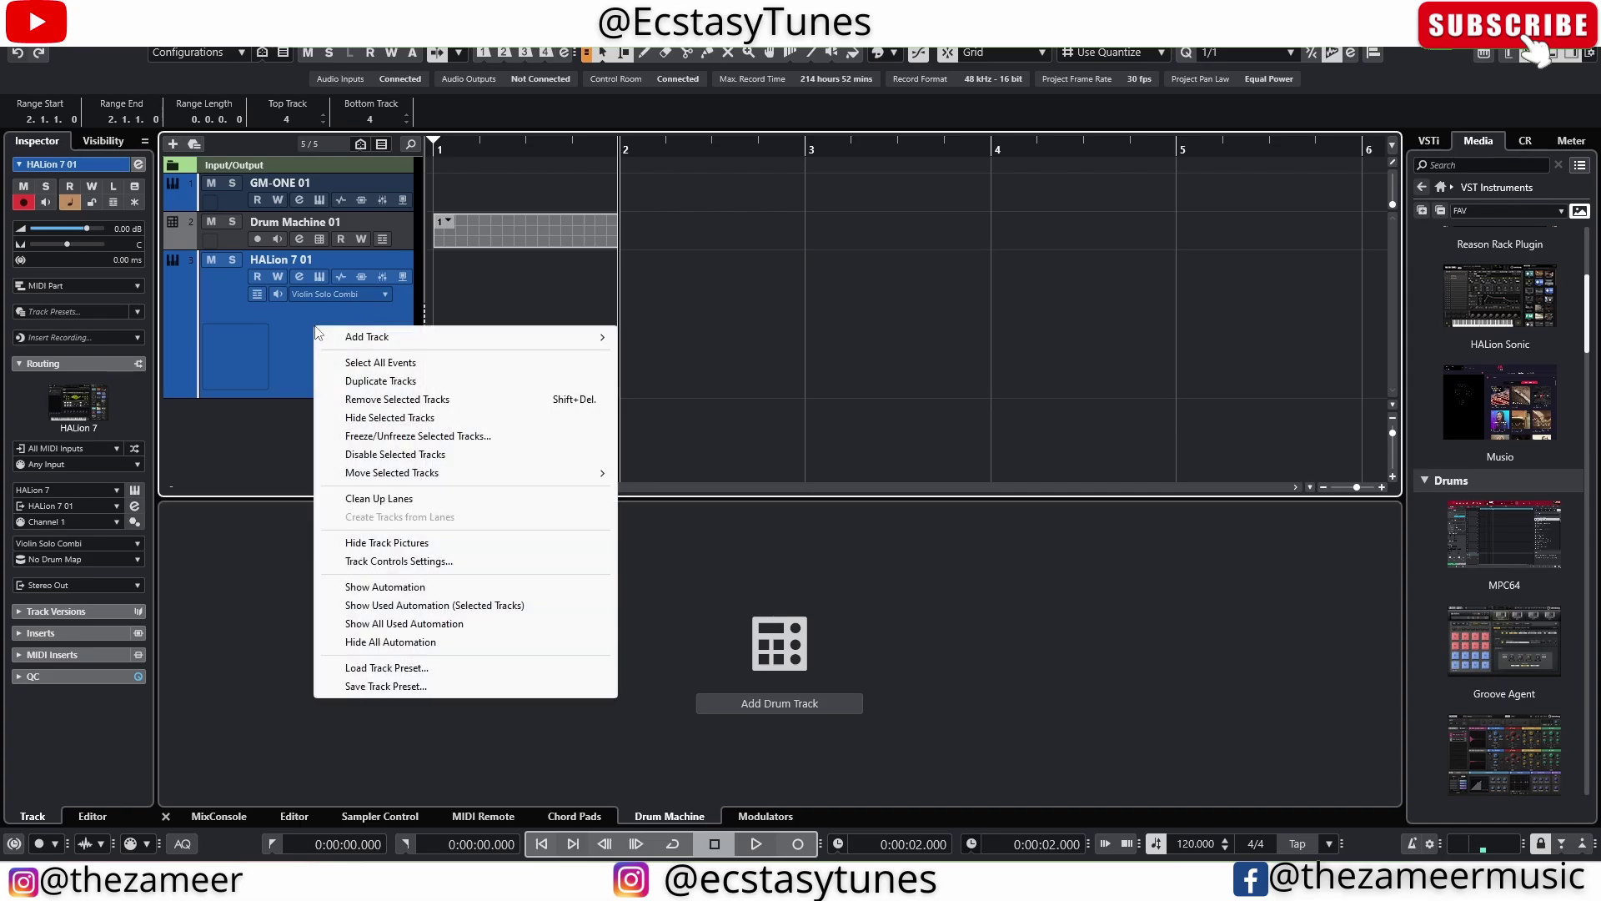
pyautogui.click(401, 562)
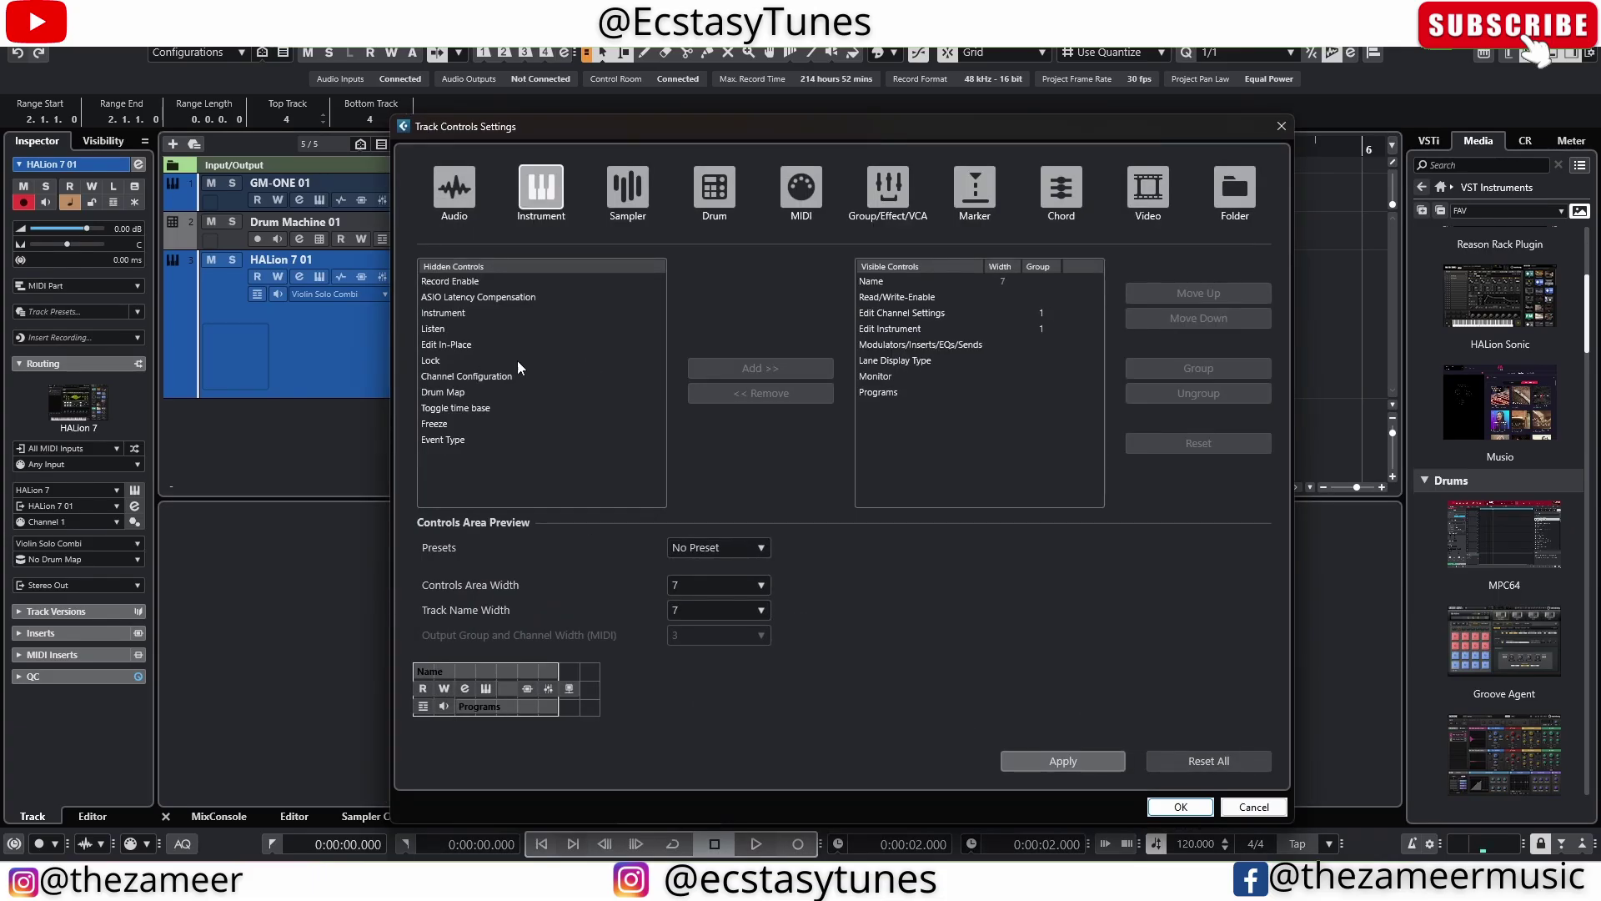
pyautogui.click(454, 441)
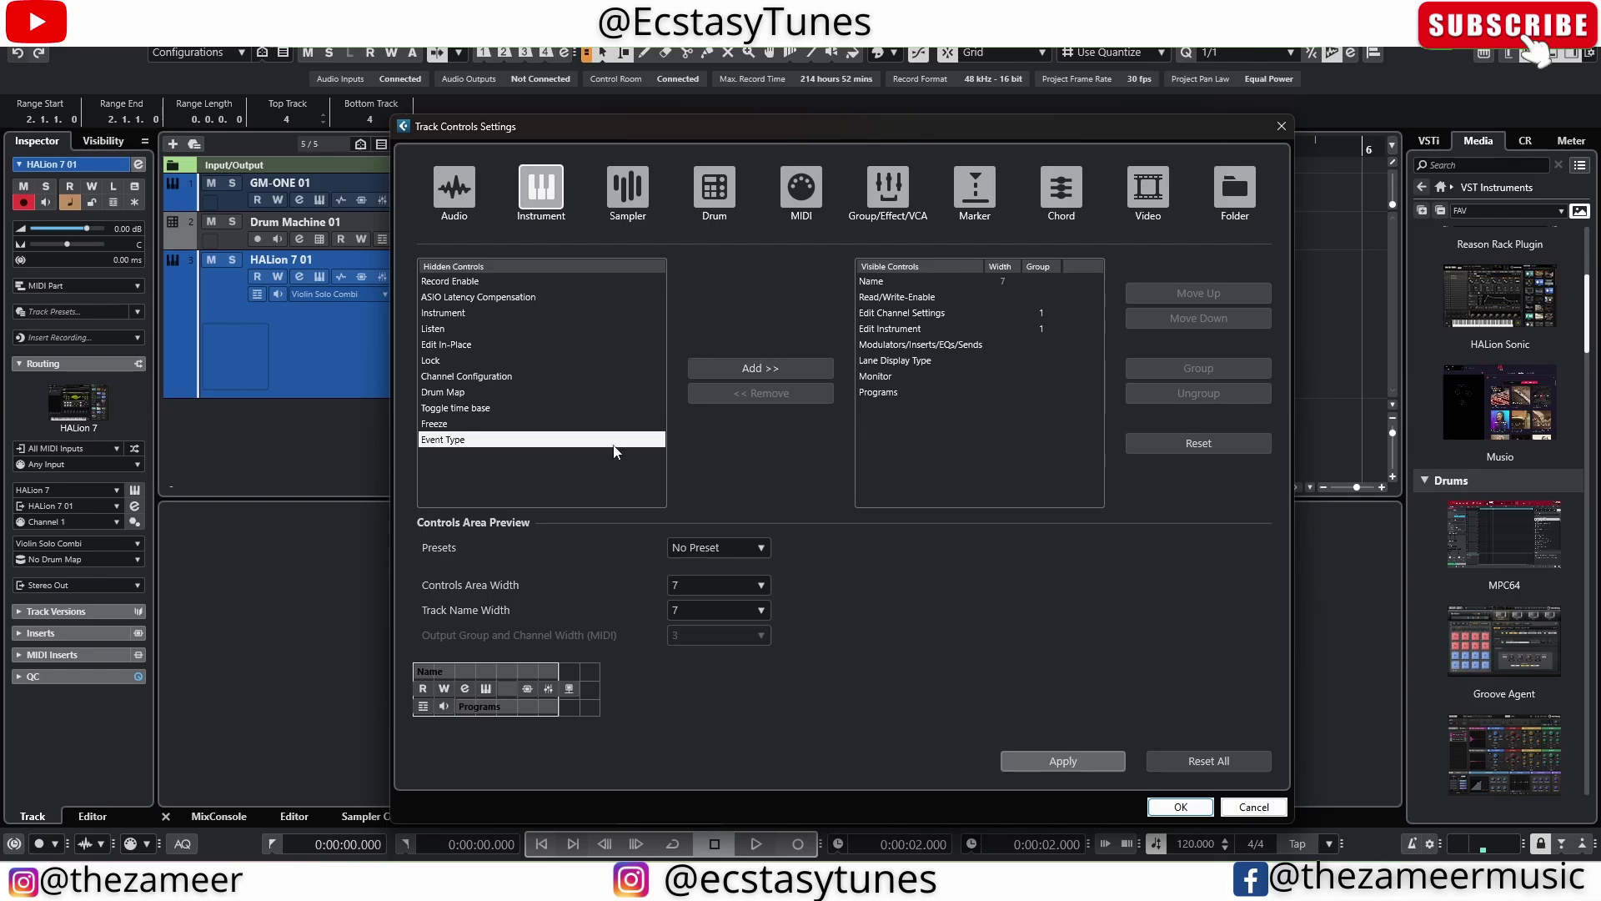
pyautogui.click(753, 366)
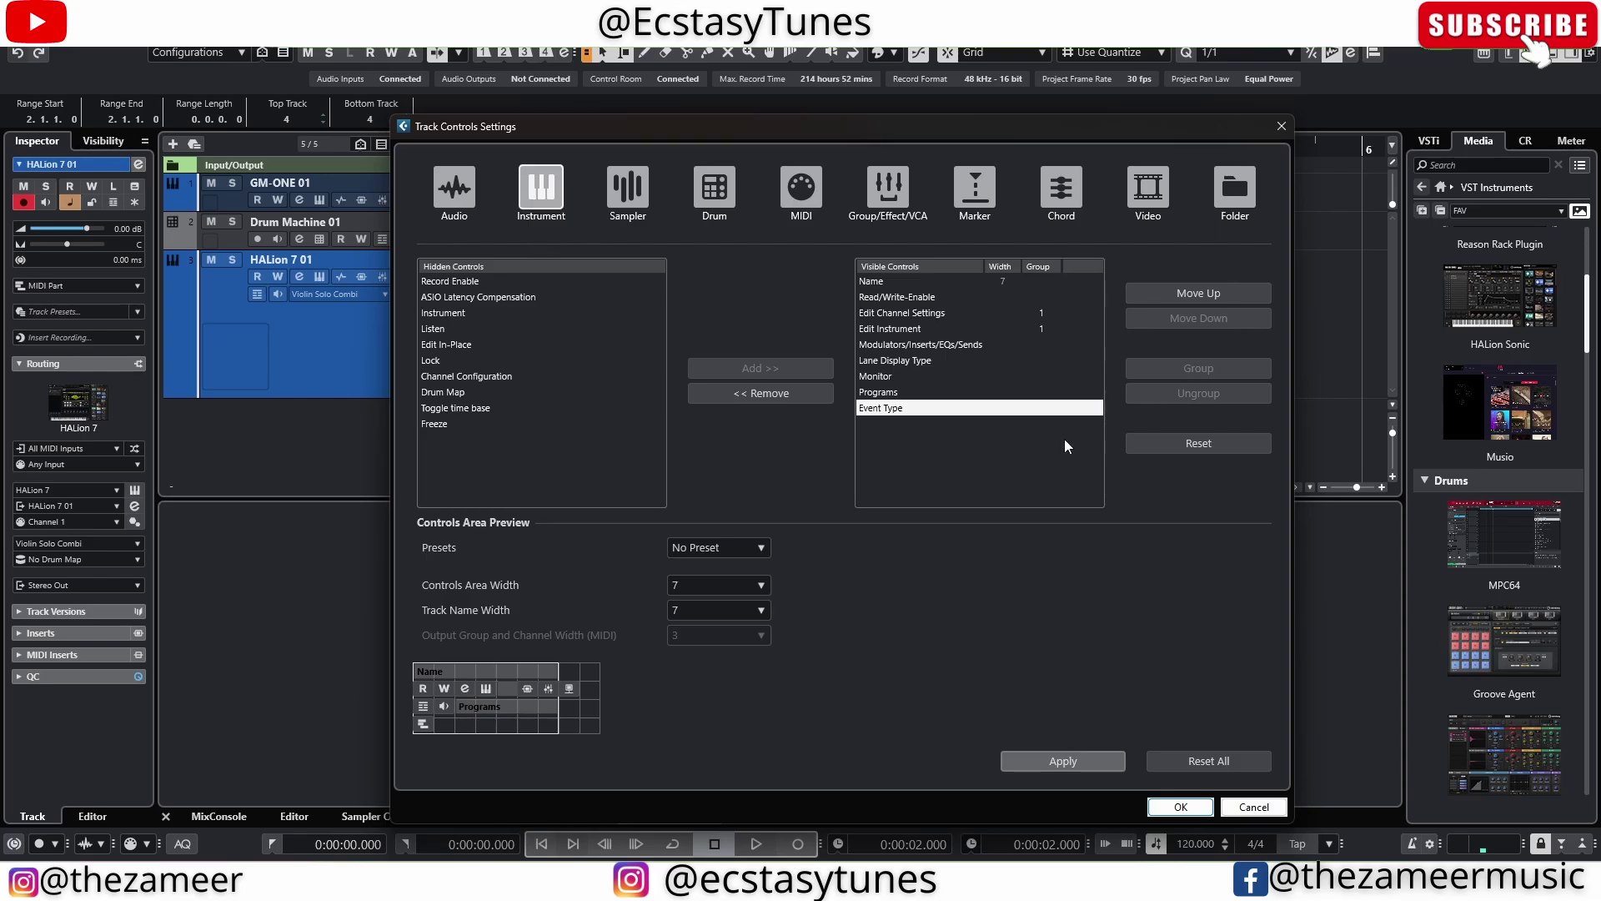
pyautogui.click(1063, 761)
pyautogui.click(1181, 807)
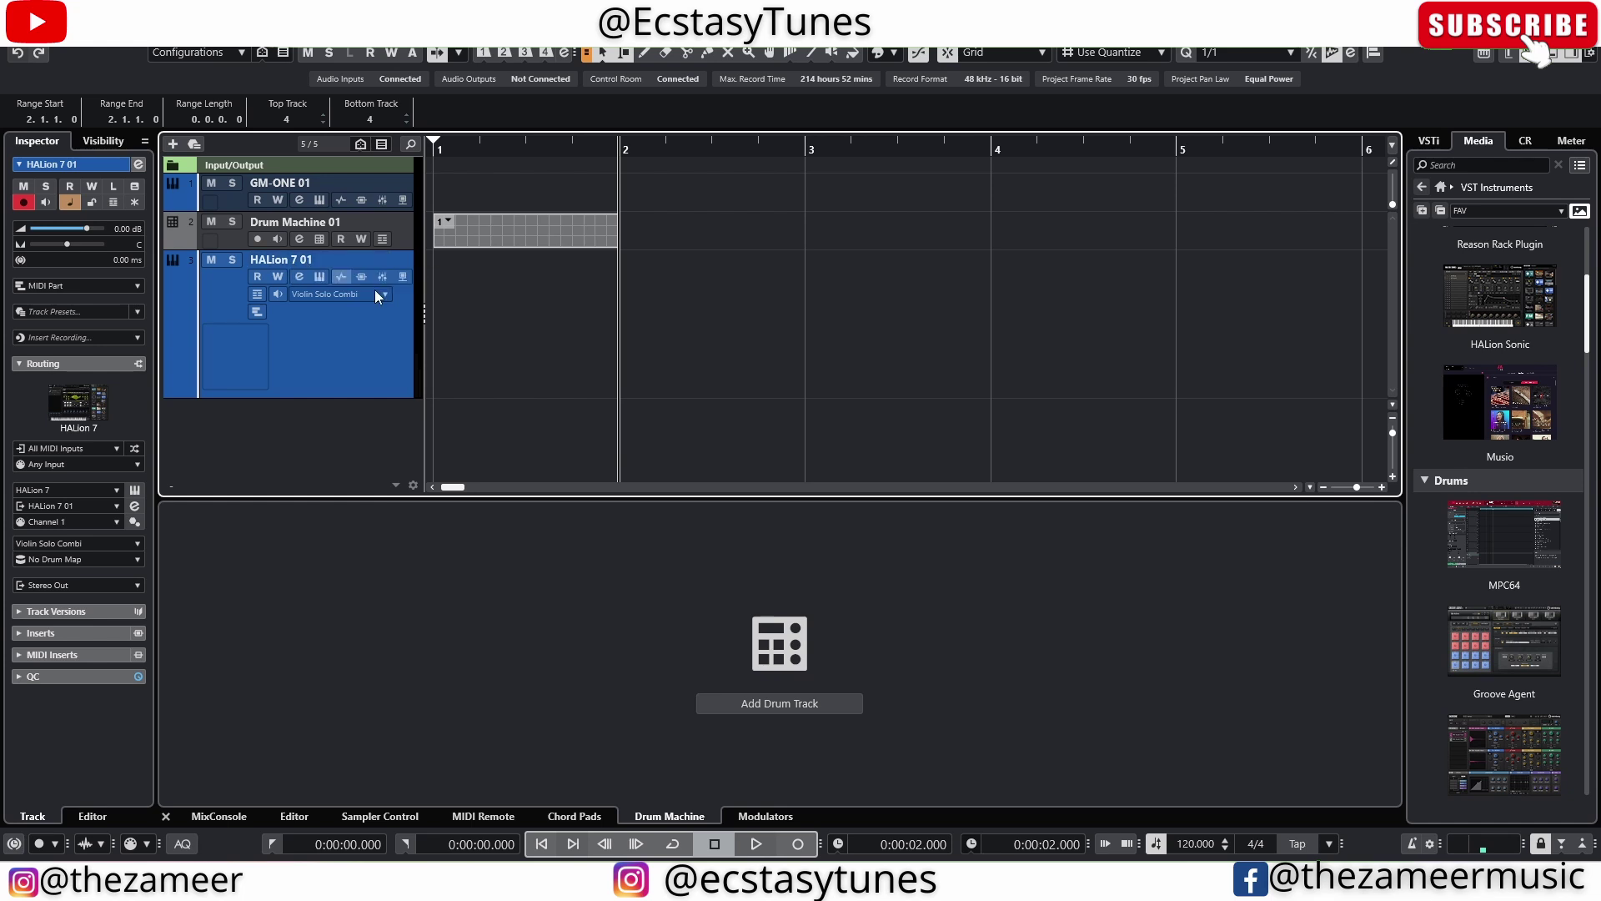
# Create an empty one-bar MIDI part on the HALion 7 01 track
pyautogui.doubleClick(485, 355)
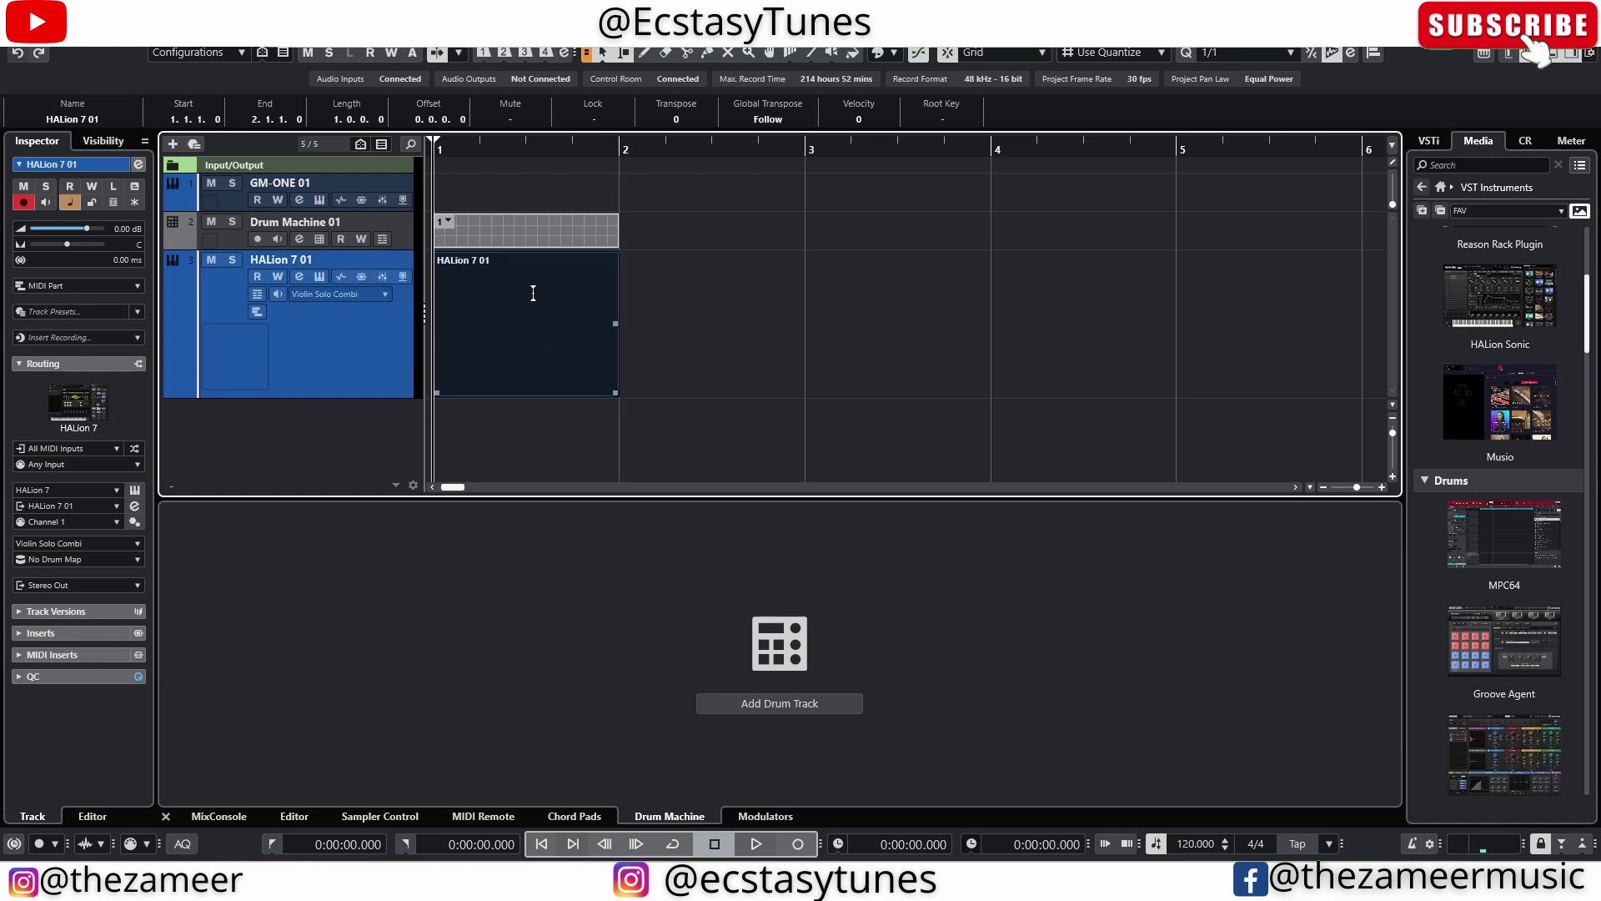
pyautogui.doubleClick(543, 363)
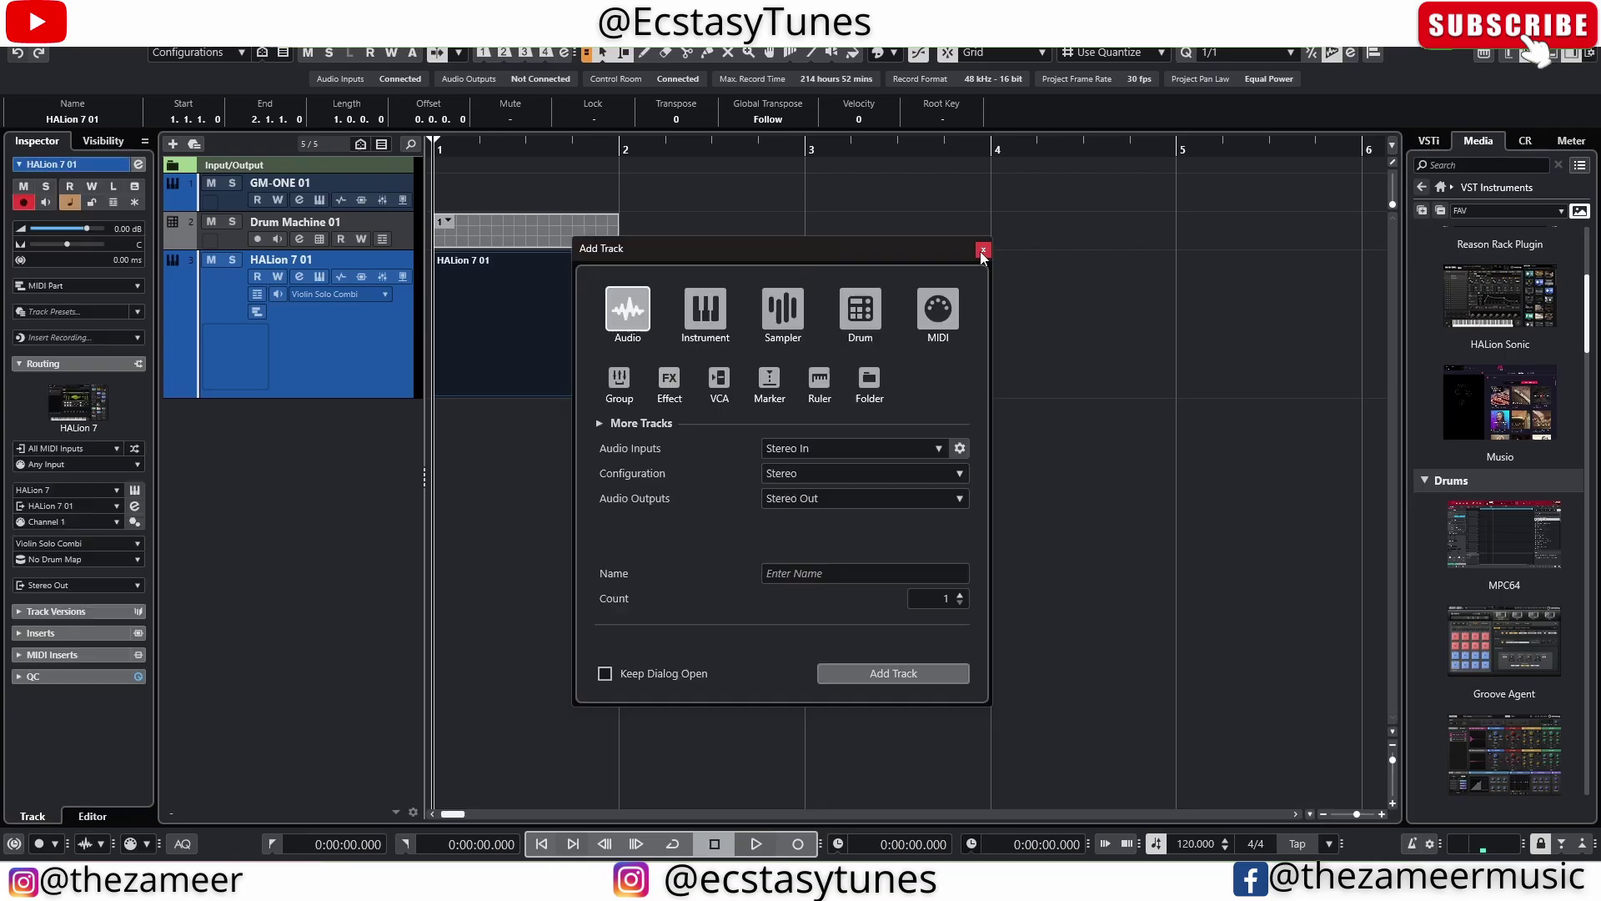
pyautogui.click(983, 251)
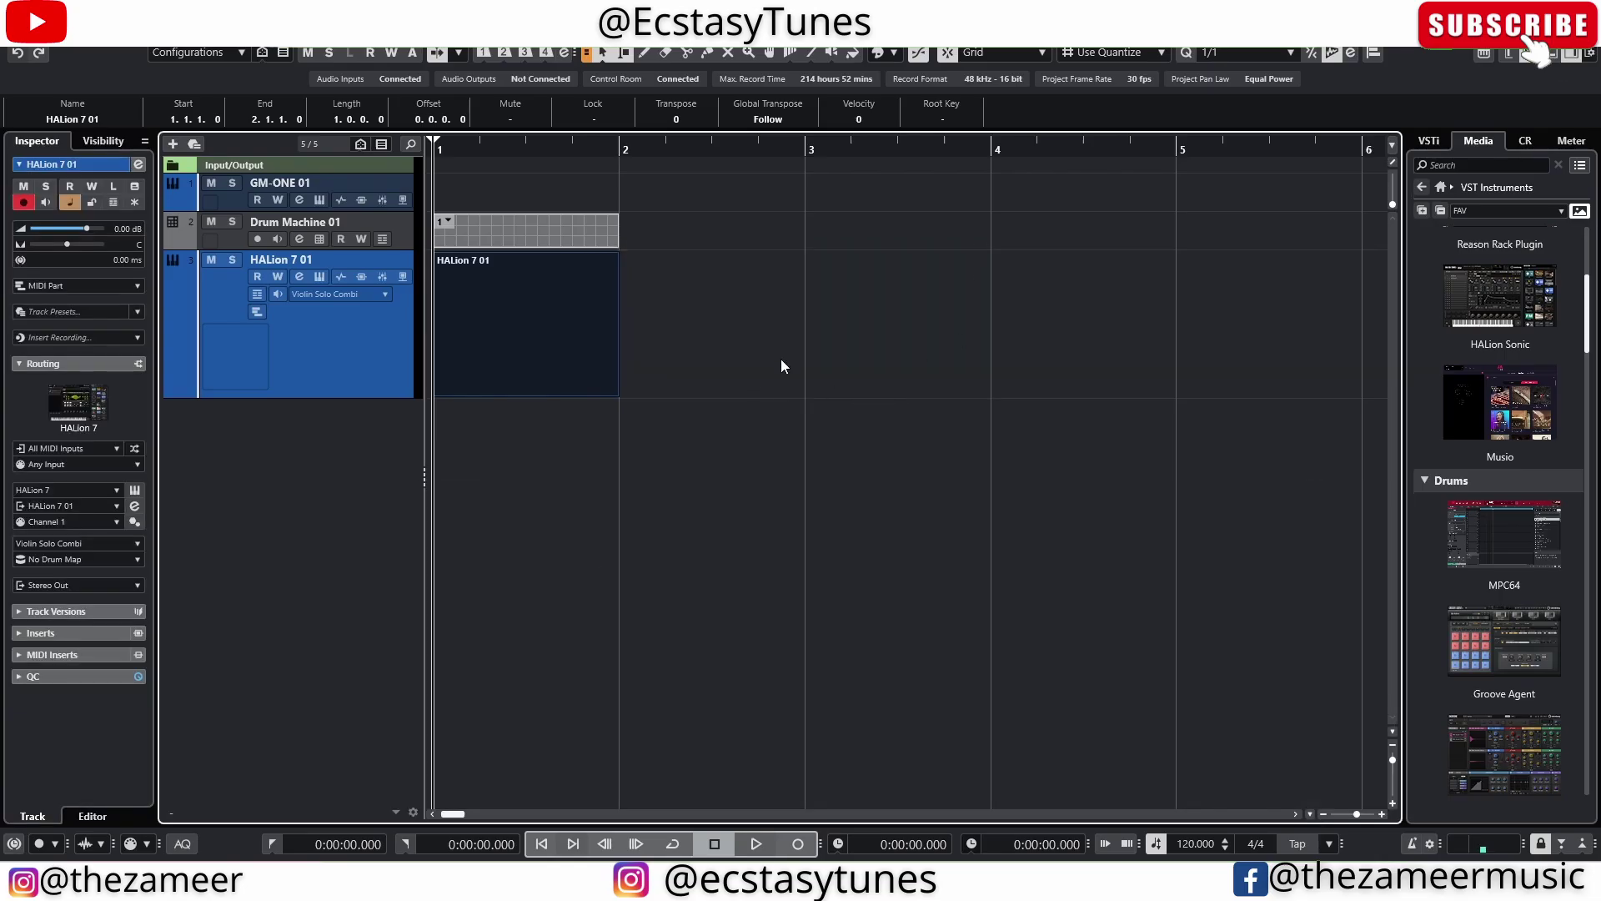
# Add a GM-ONE instrument track using Pattern Event and create a one-bar pattern at bar 2
pyautogui.click(172, 145)
pyautogui.click(724, 314)
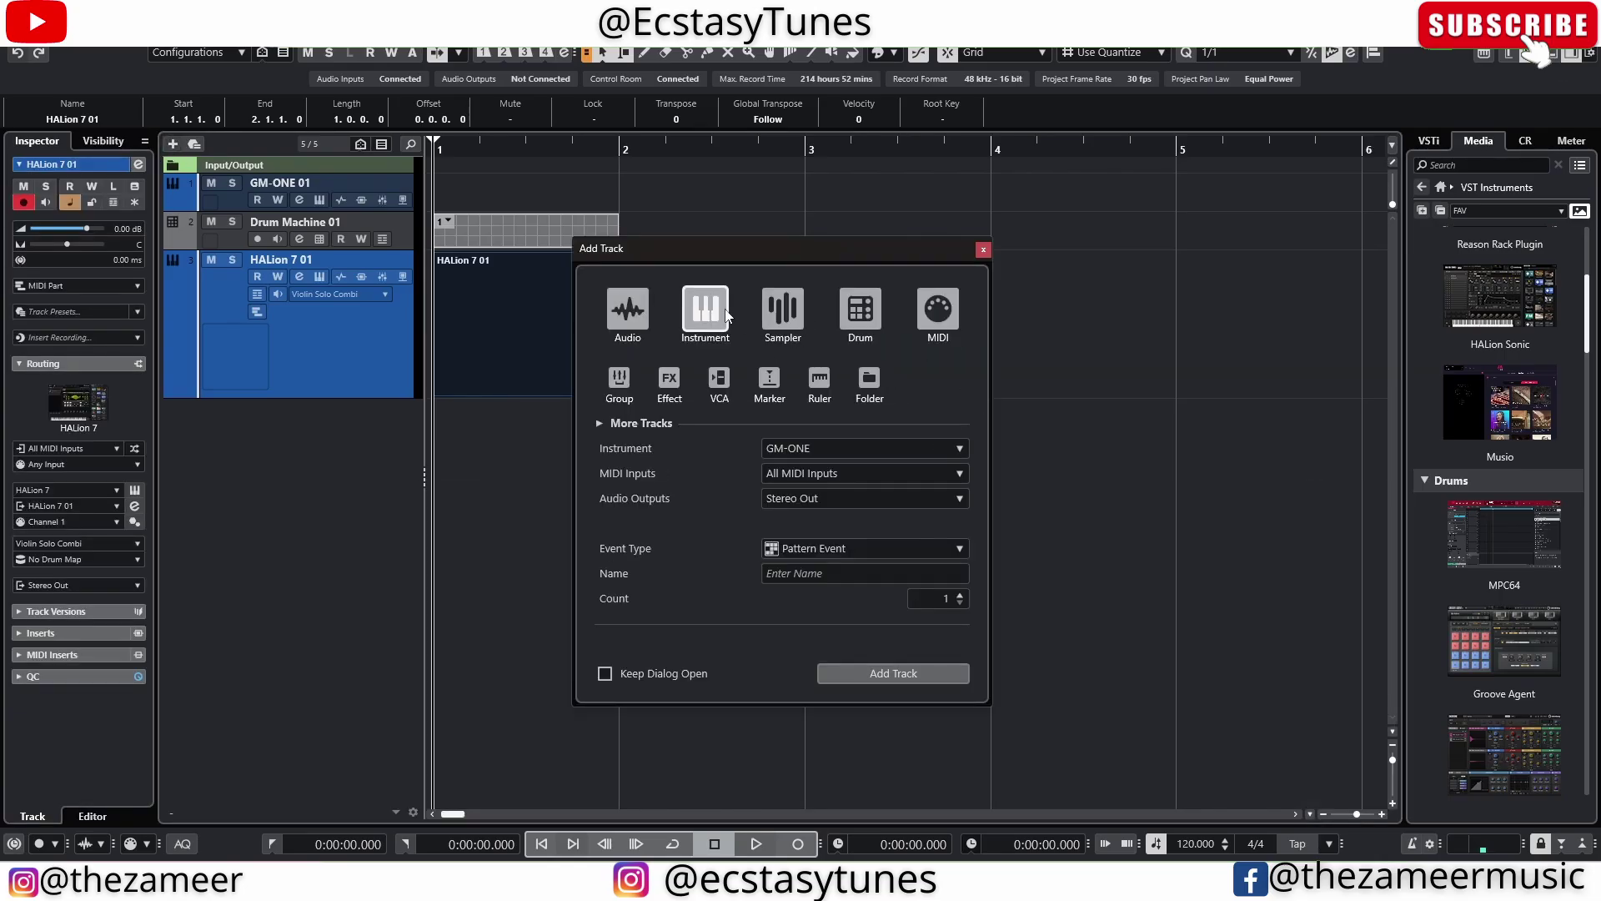
pyautogui.click(807, 547)
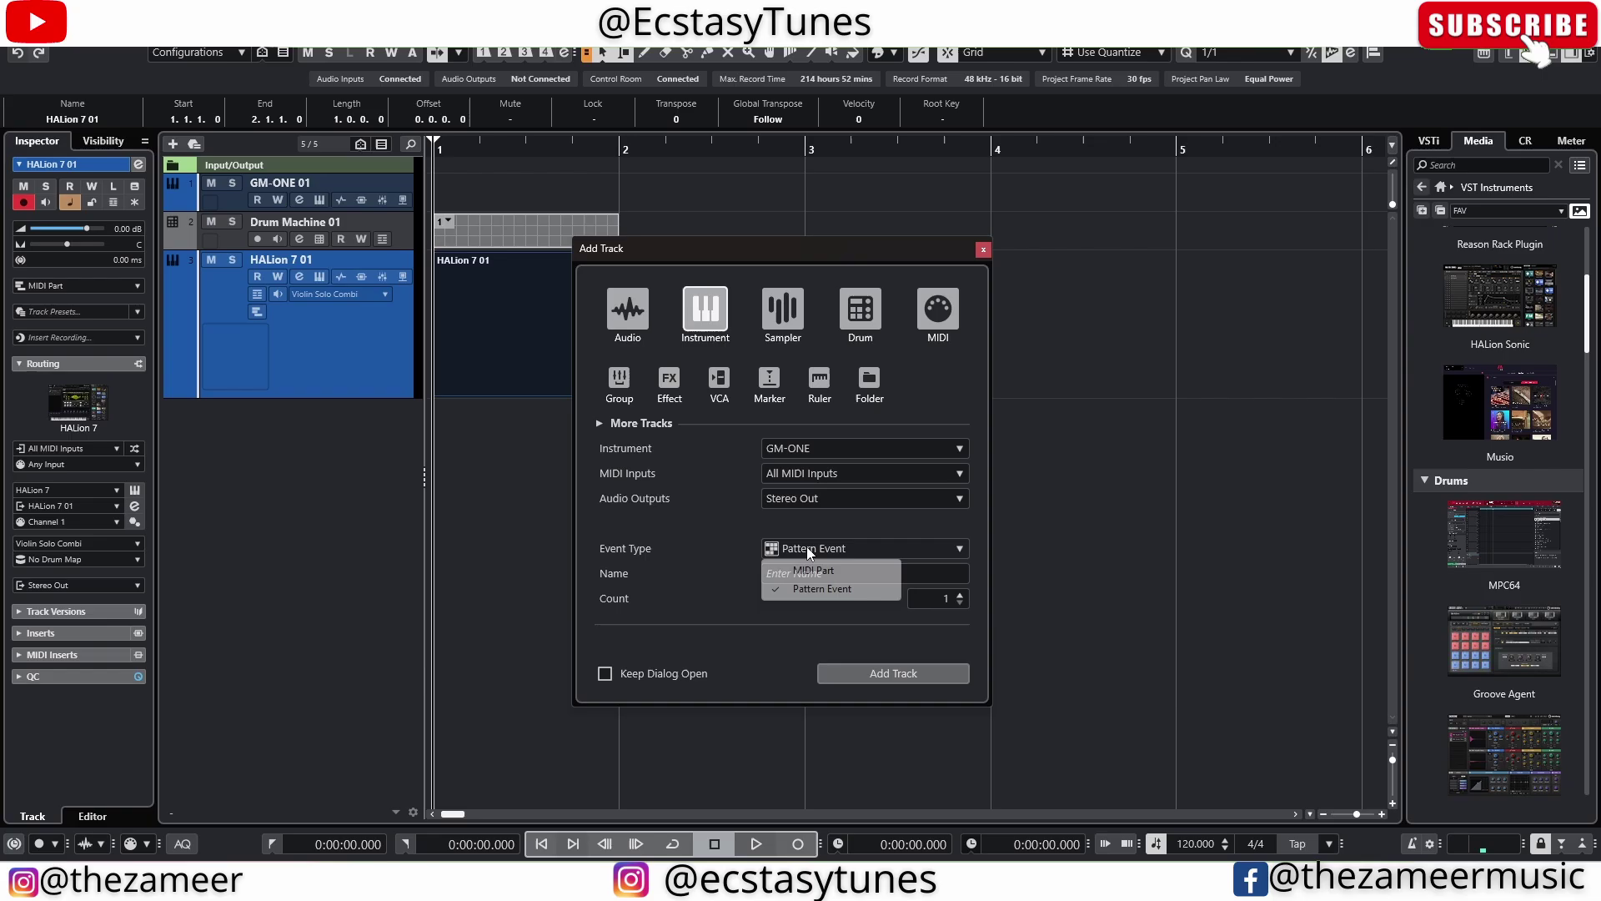
pyautogui.click(826, 591)
pyautogui.click(893, 673)
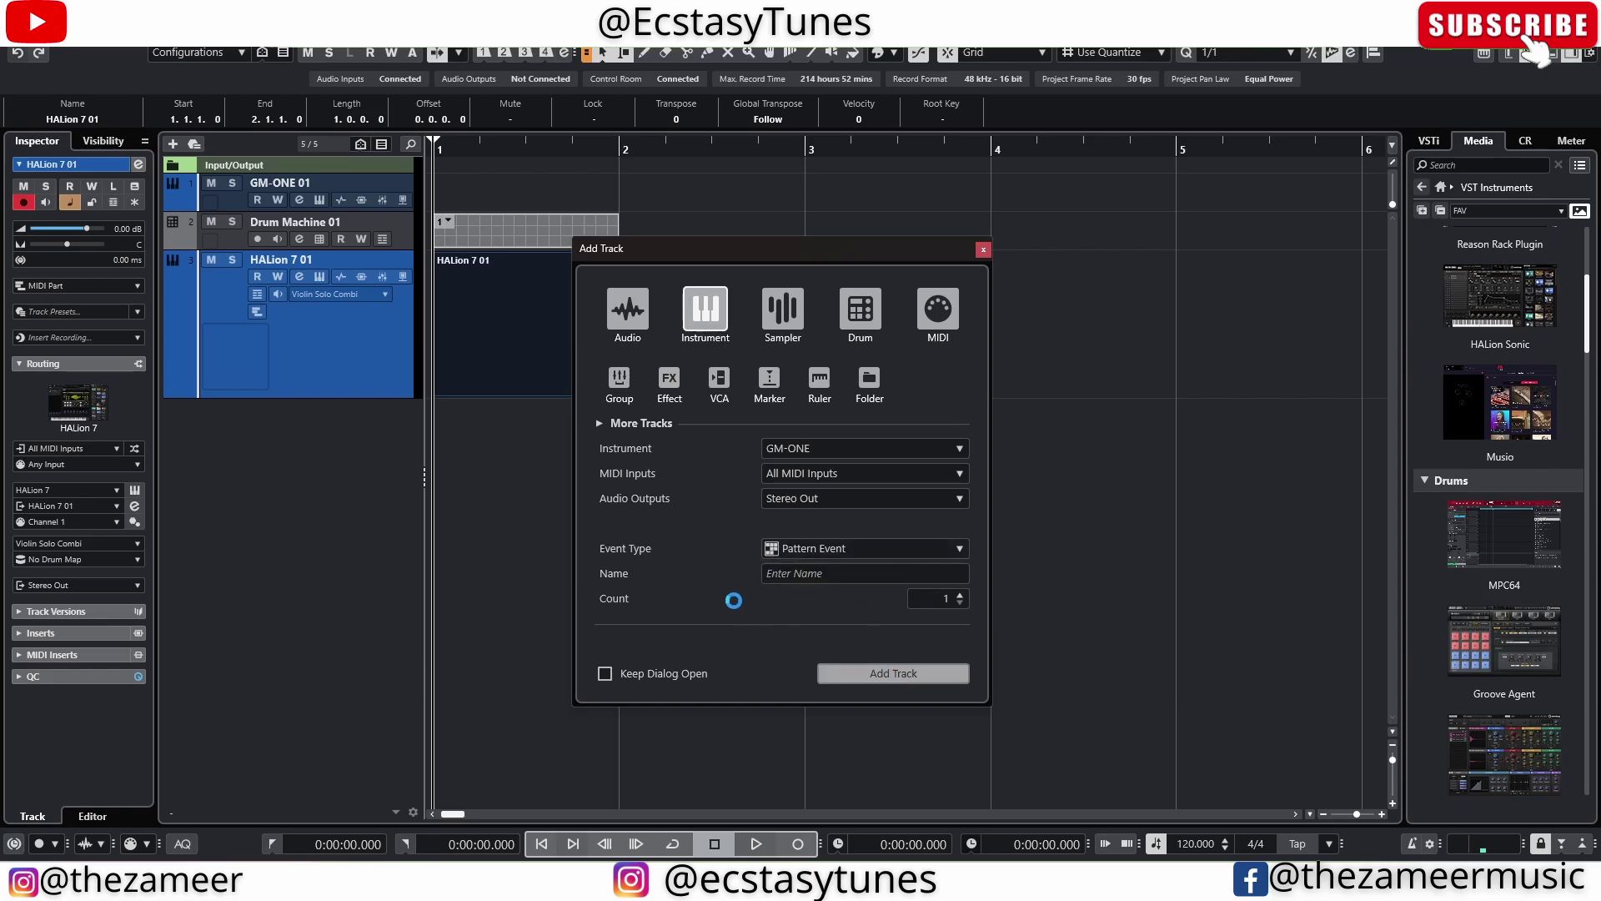
pyautogui.doubleClick(637, 452)
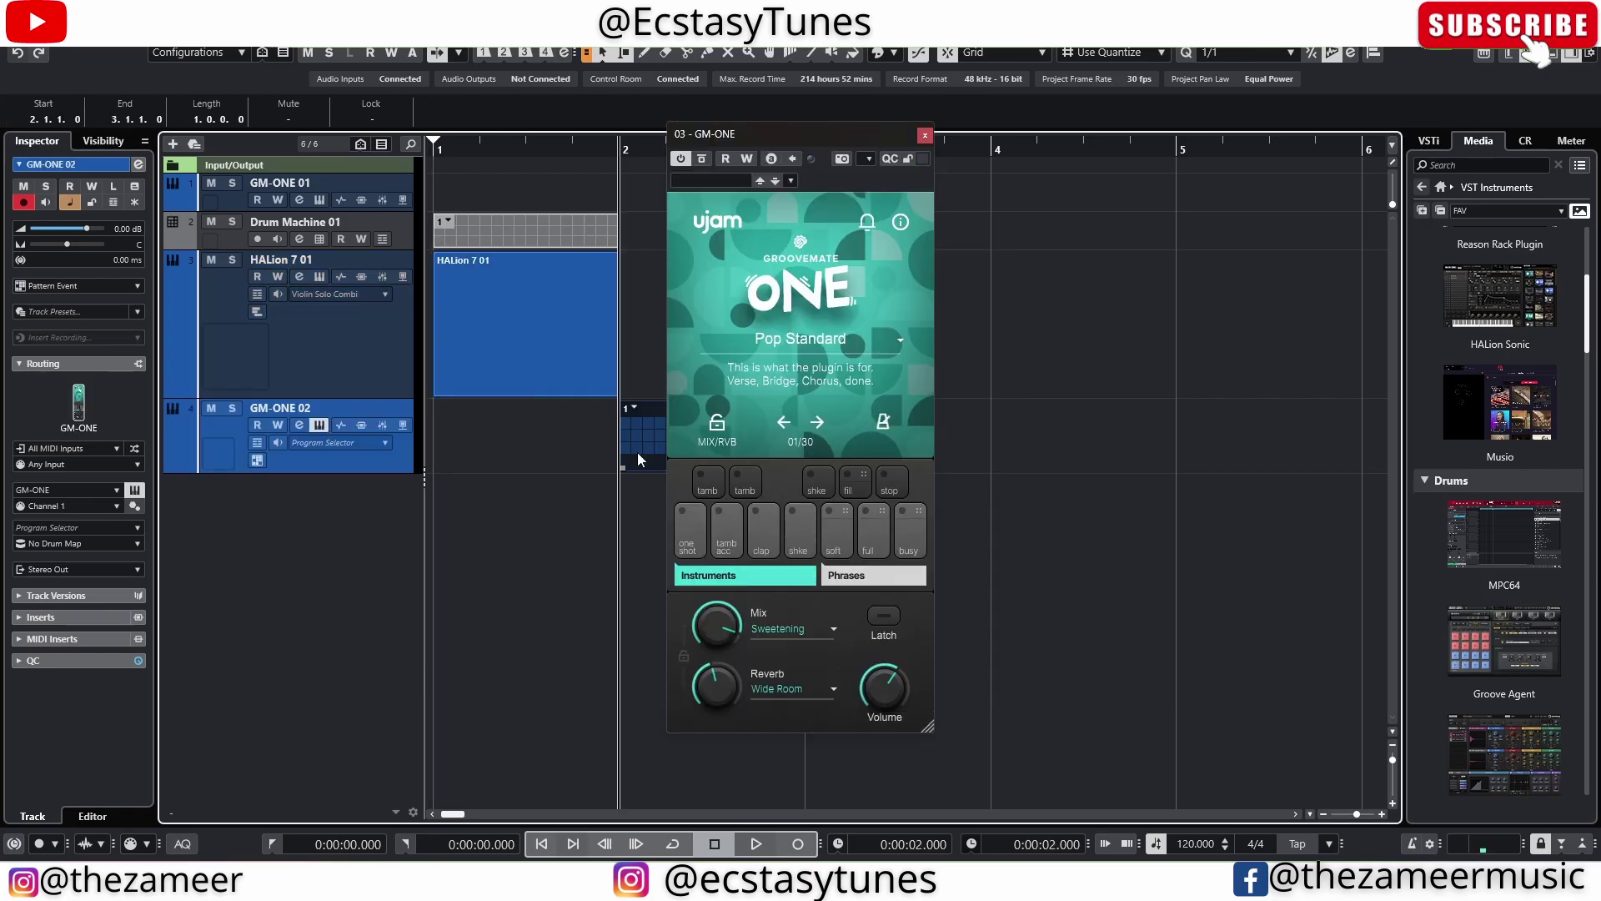
# Close the GM-ONE window and add one-bar events at bars 3, 4 and 5
pyautogui.click(925, 135)
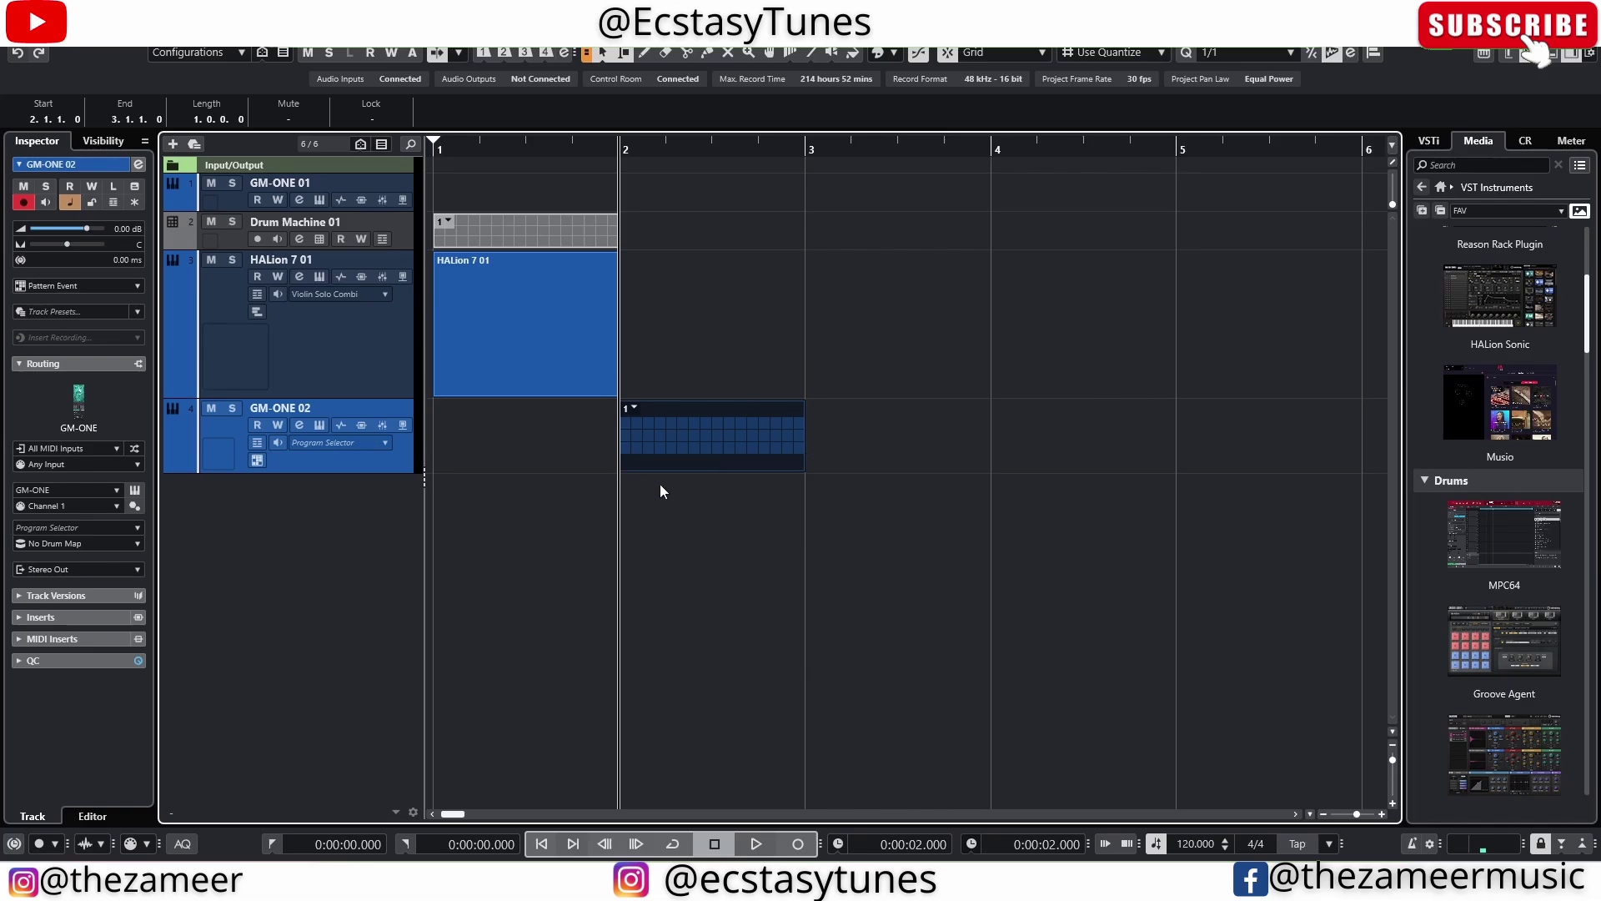
pyautogui.doubleClick(835, 448)
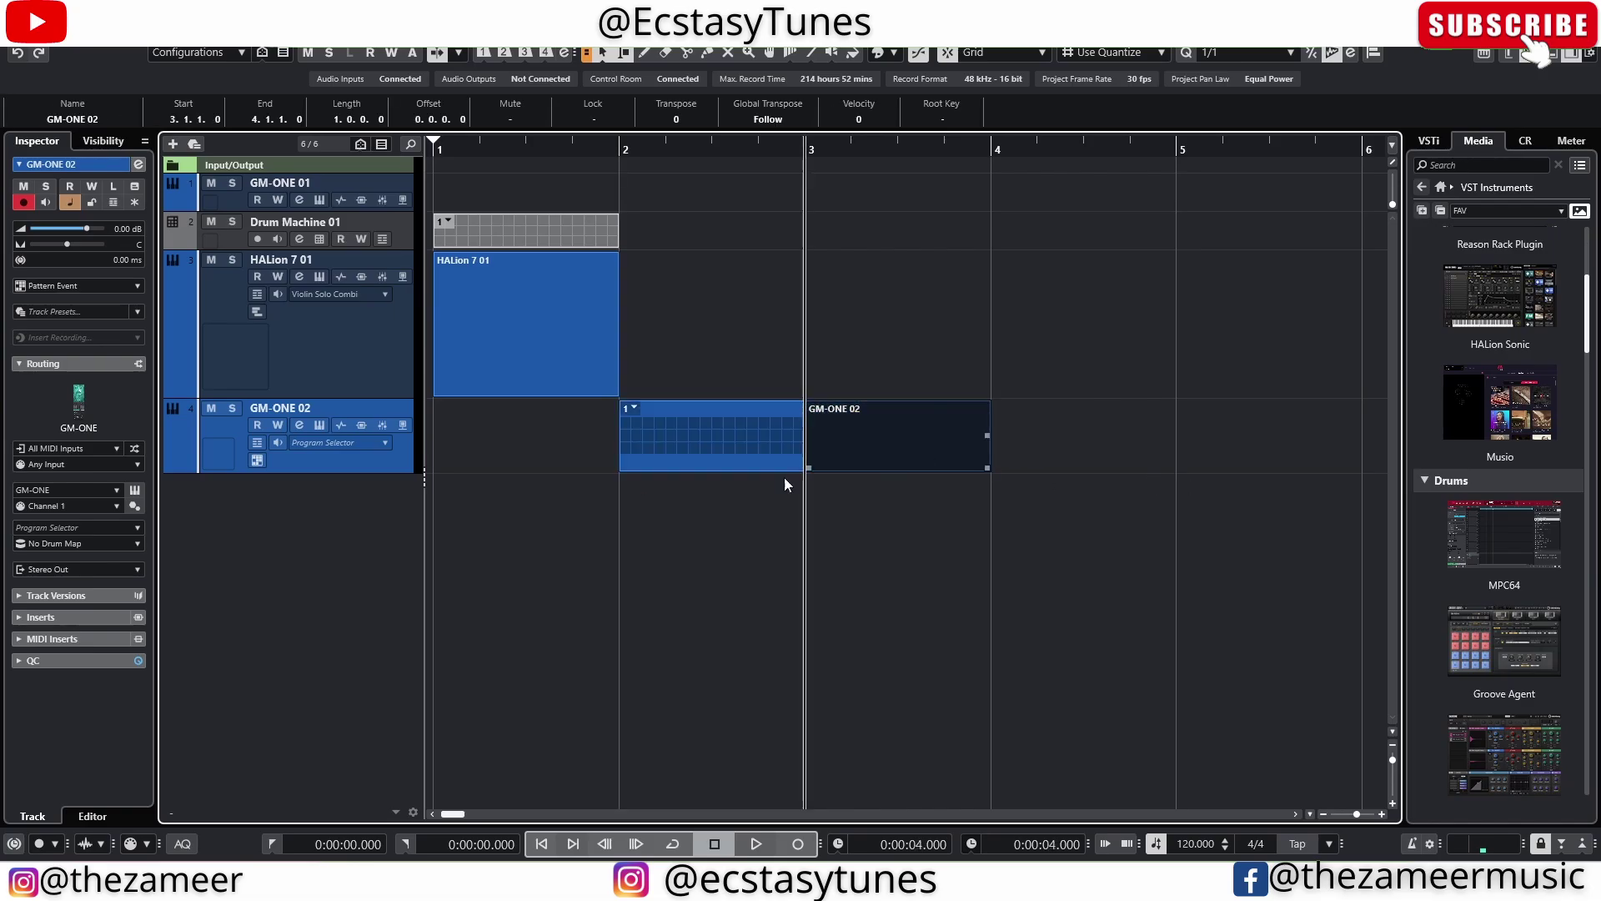
pyautogui.click(1016, 460)
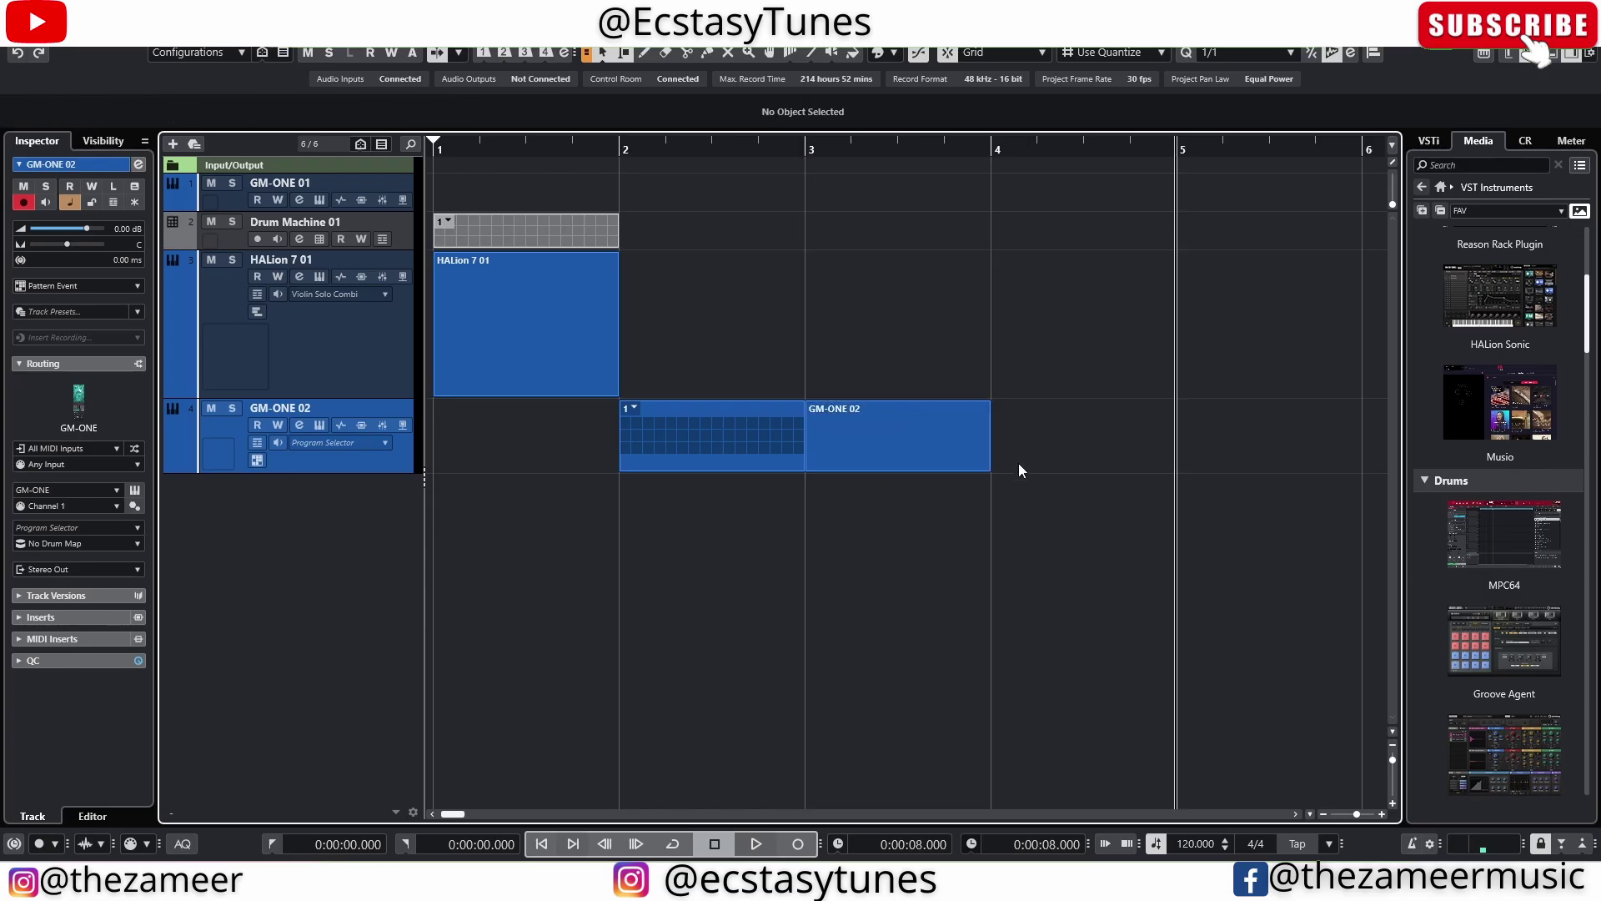
pyautogui.doubleClick(1014, 453)
pyautogui.doubleClick(1206, 447)
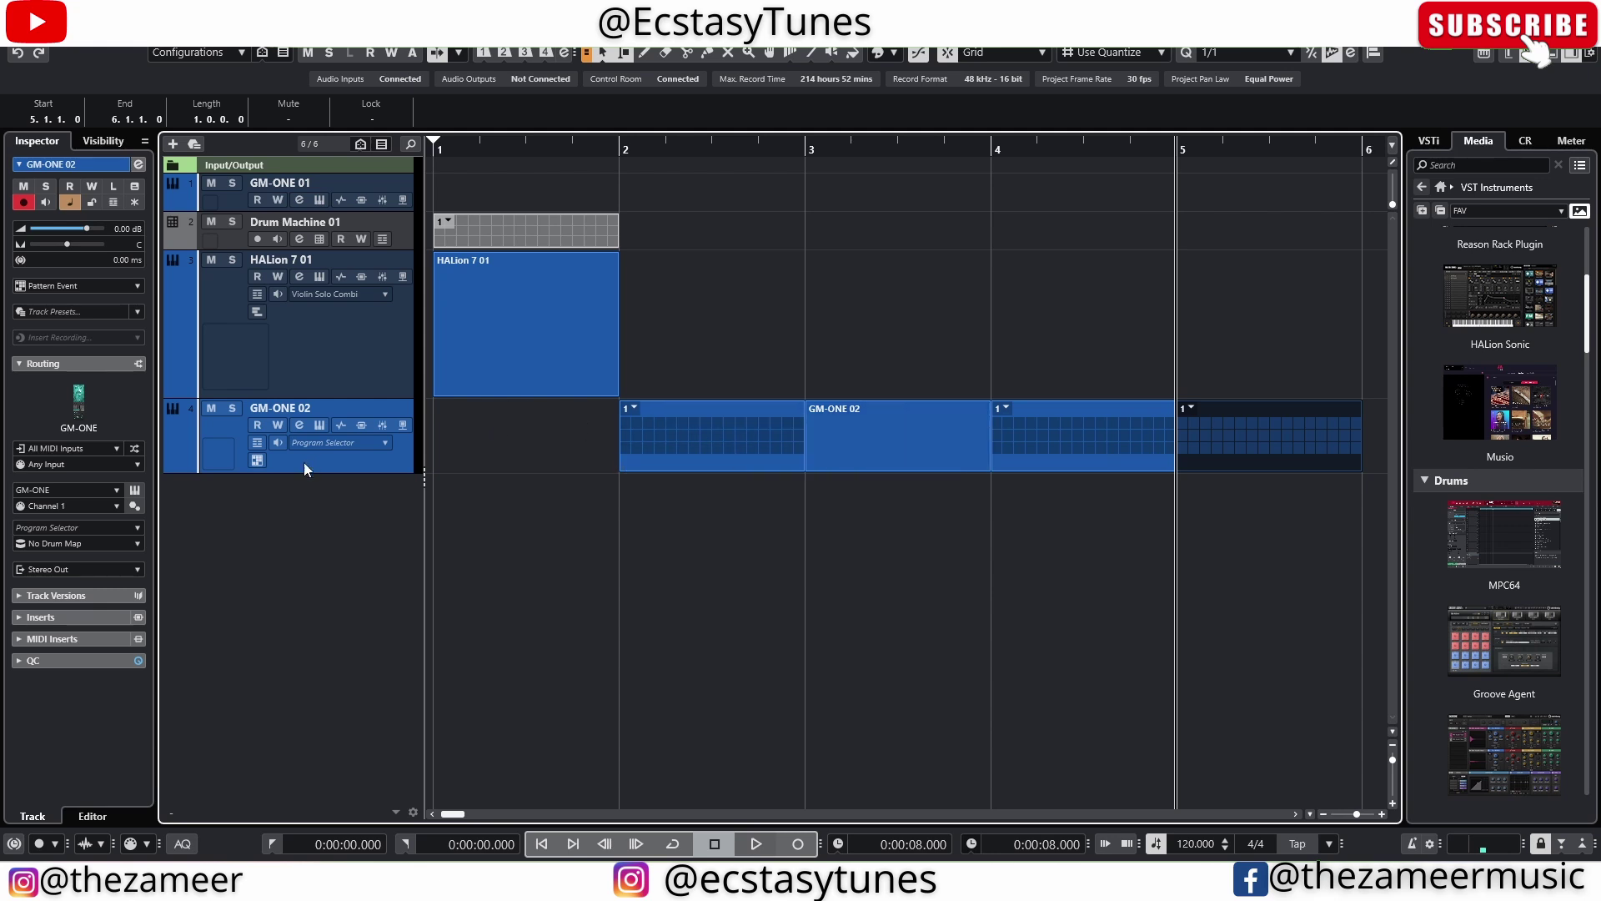
# Switch GM-ONE 02 to MIDI Part and add empty parts at bars 1, 7 and 9
pyautogui.click(257, 463)
pyautogui.doubleClick(479, 453)
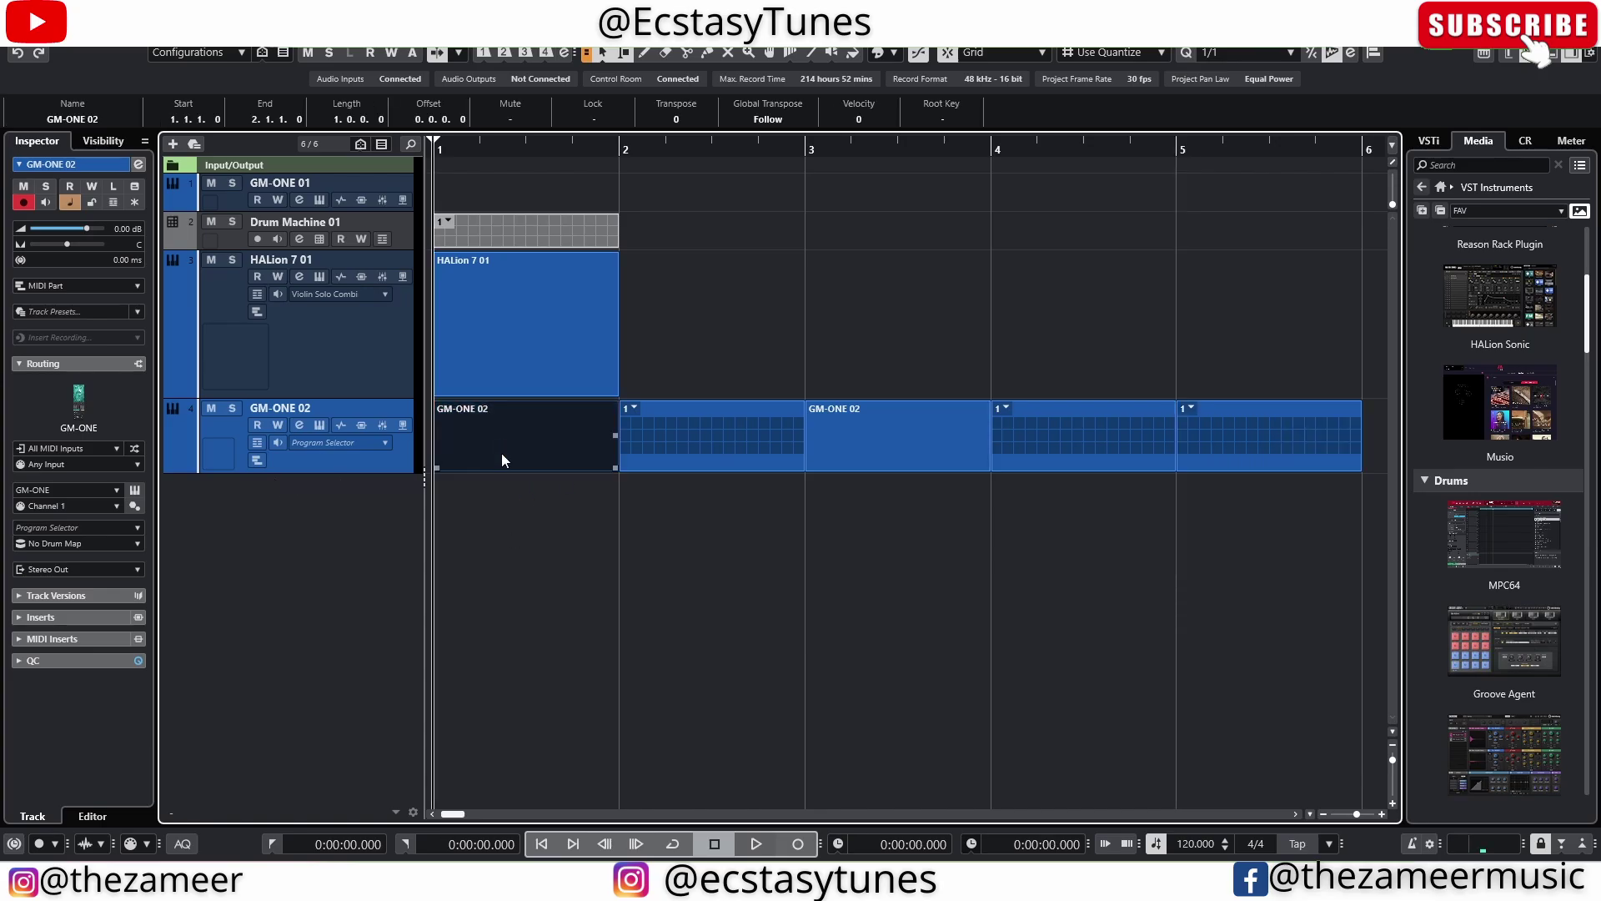
pyautogui.moveTo(1357, 814); pyautogui.dragTo(1349, 814)
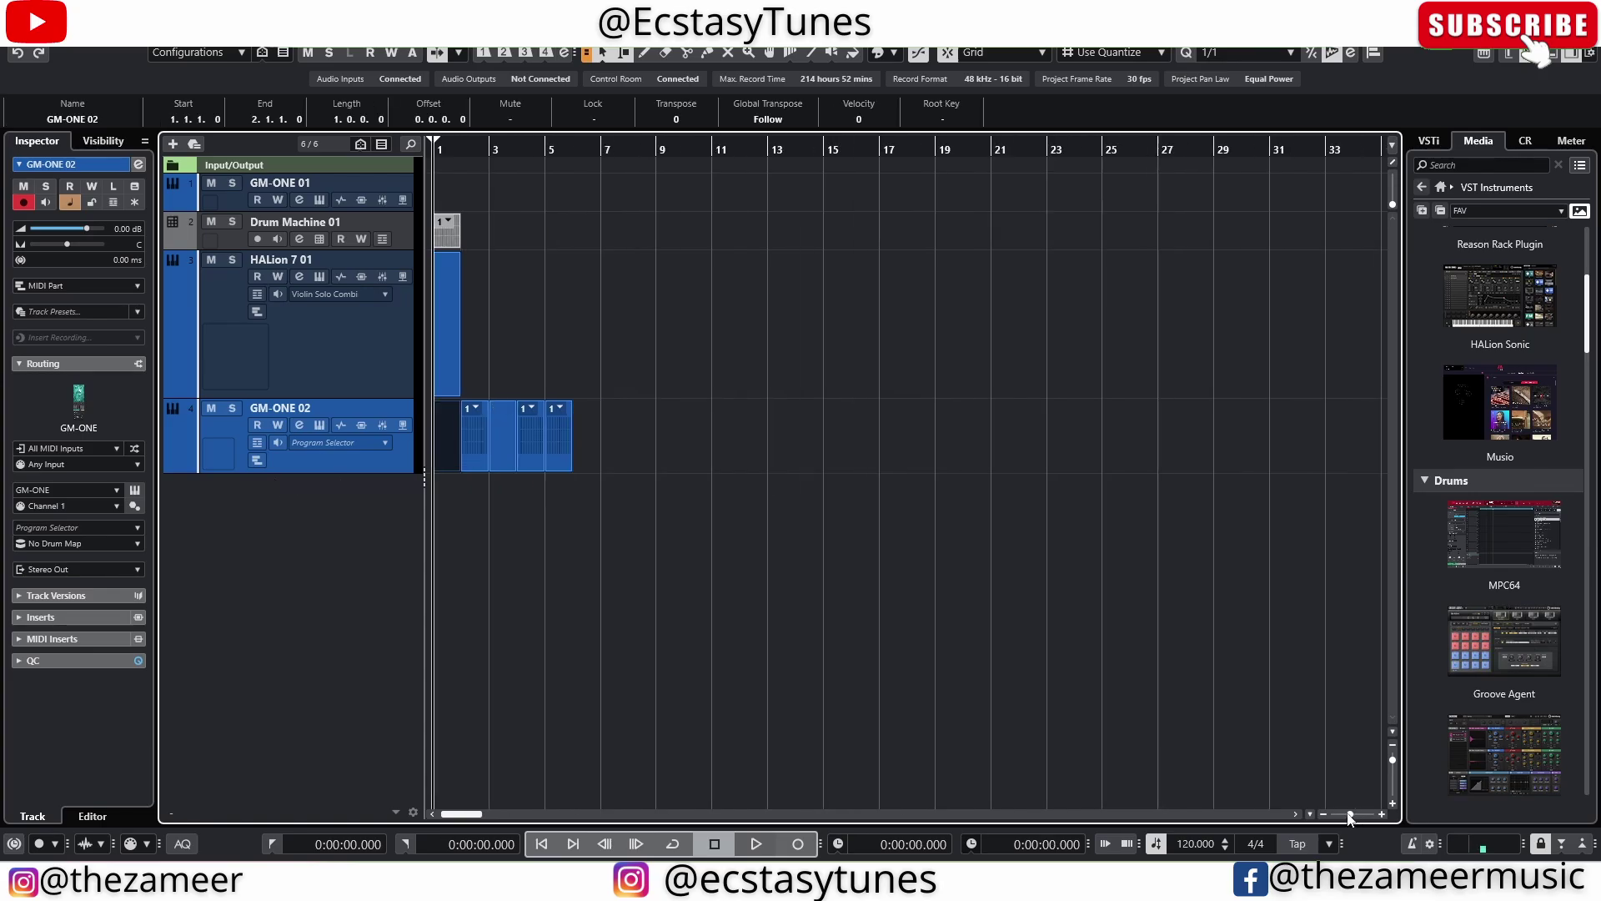
pyautogui.doubleClick(615, 436)
pyautogui.doubleClick(672, 435)
pyautogui.press('h')
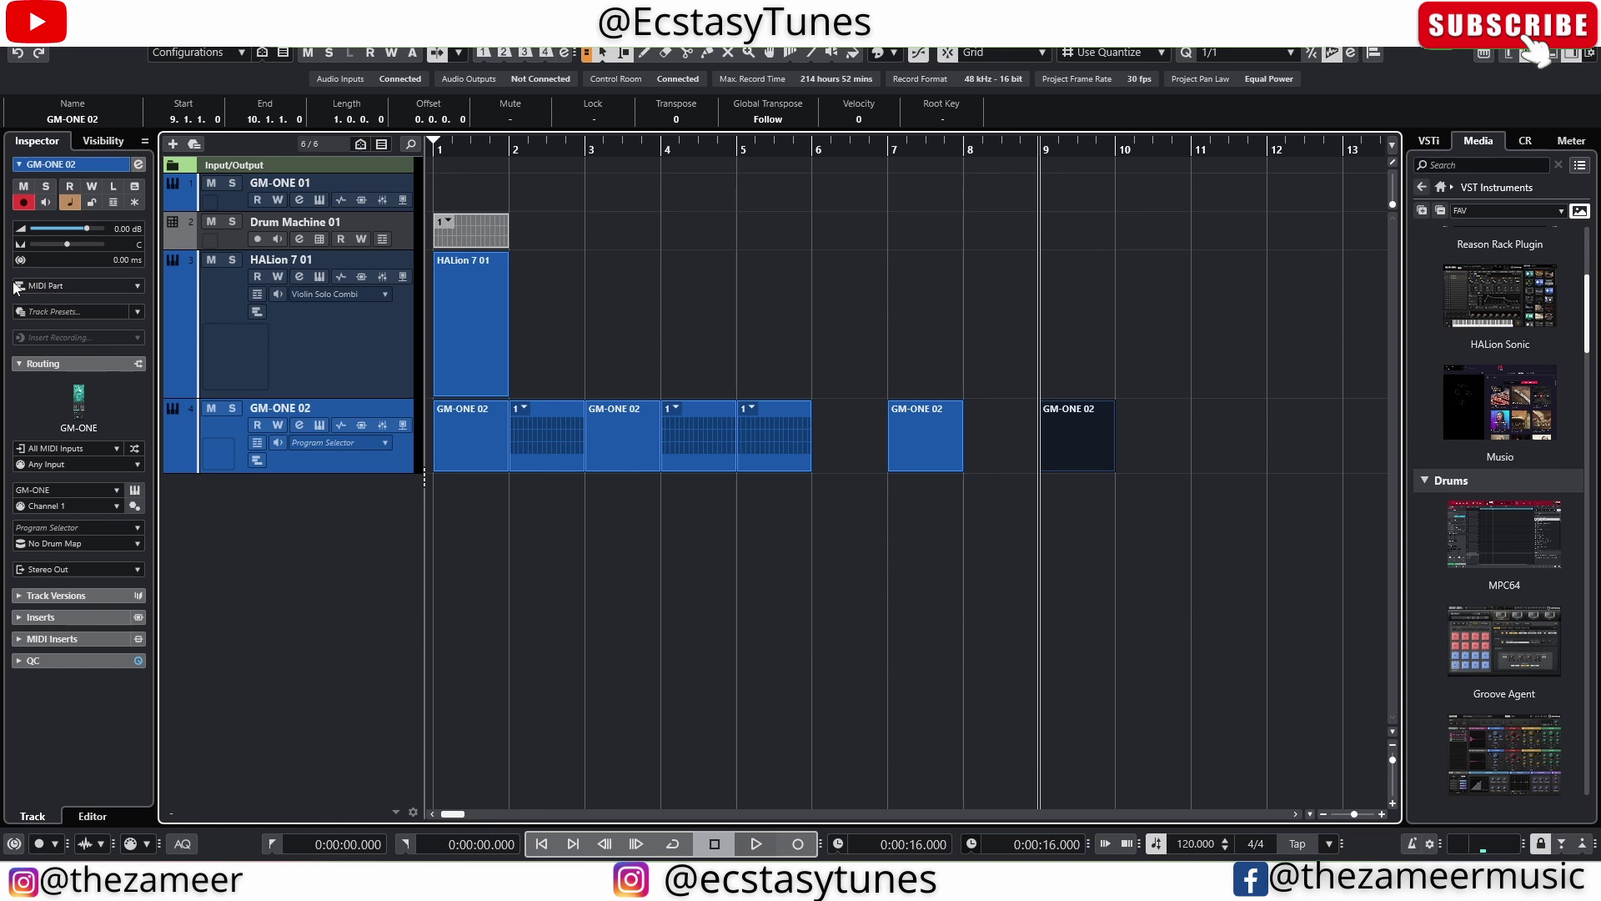
# Set GM-ONE 02's event type back to Pattern Event and select all its events
pyautogui.click(257, 463)
pyautogui.click(80, 293)
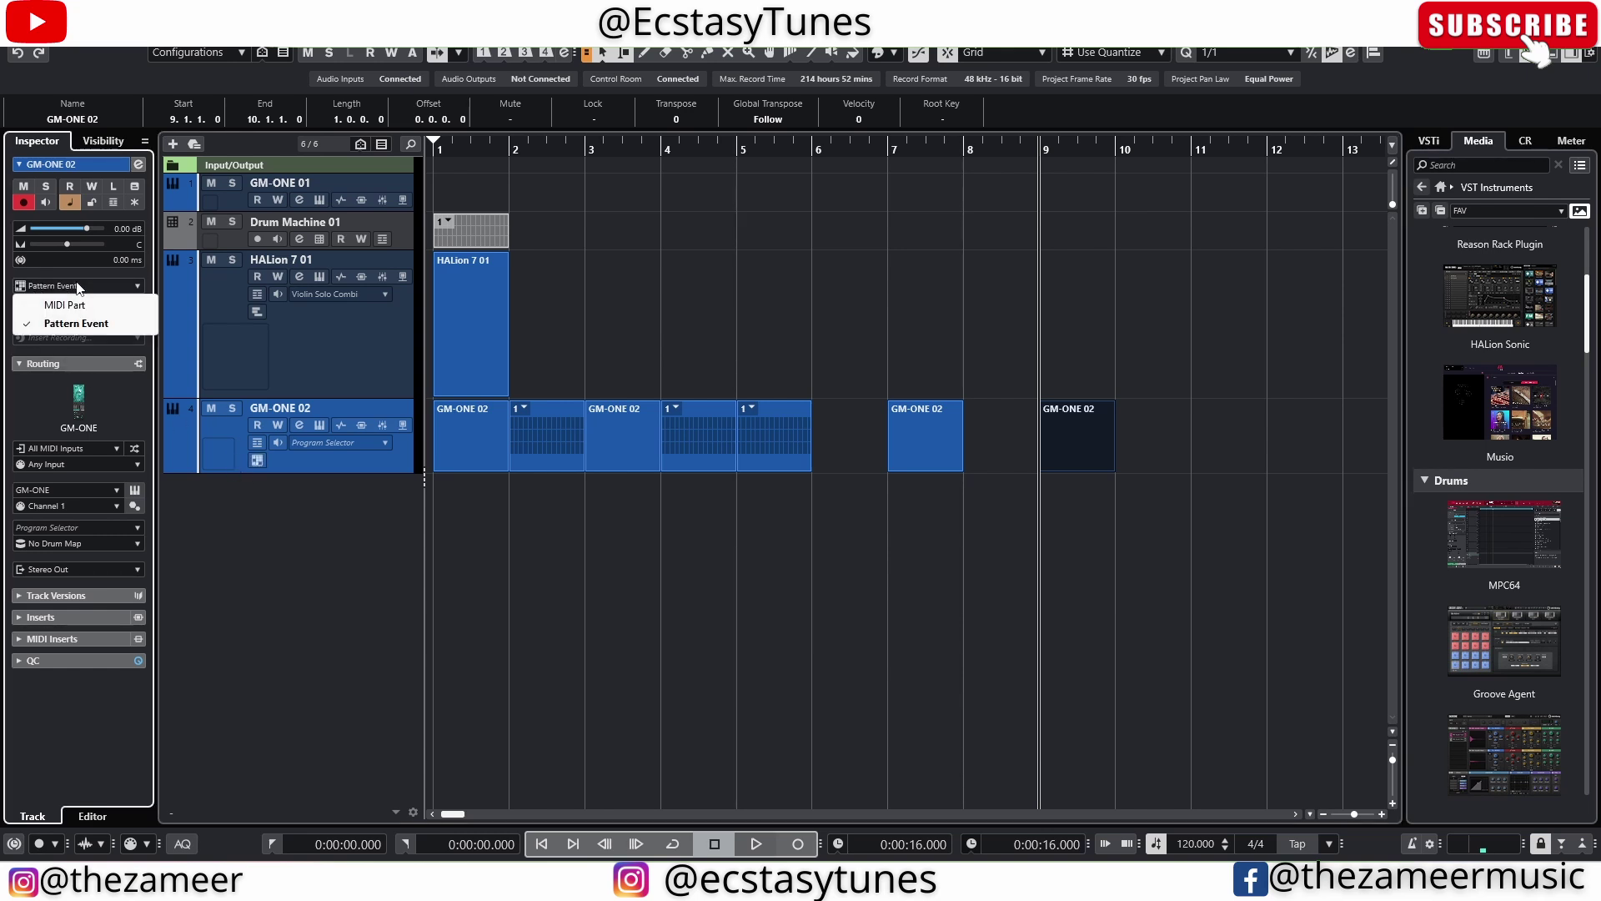
pyautogui.click(97, 327)
pyautogui.click(1184, 454)
pyautogui.moveTo(1215, 444); pyautogui.dragTo(464, 431)
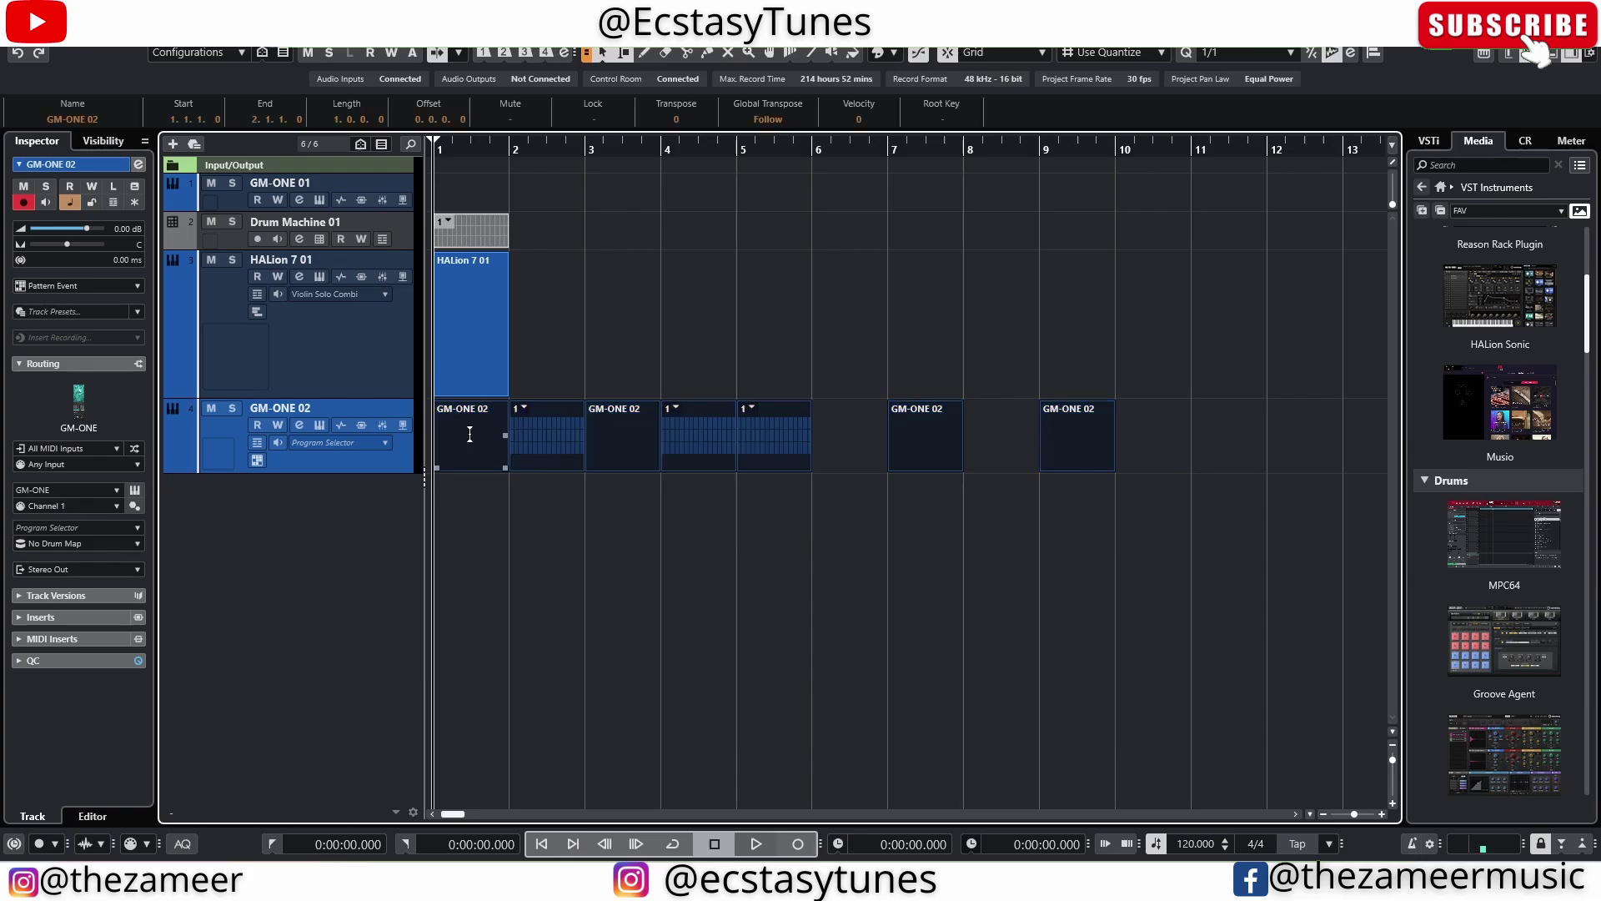
# Add a MIDI 01 track and create a one-bar pattern at bar 1 on it
pyautogui.doubleClick(393, 494)
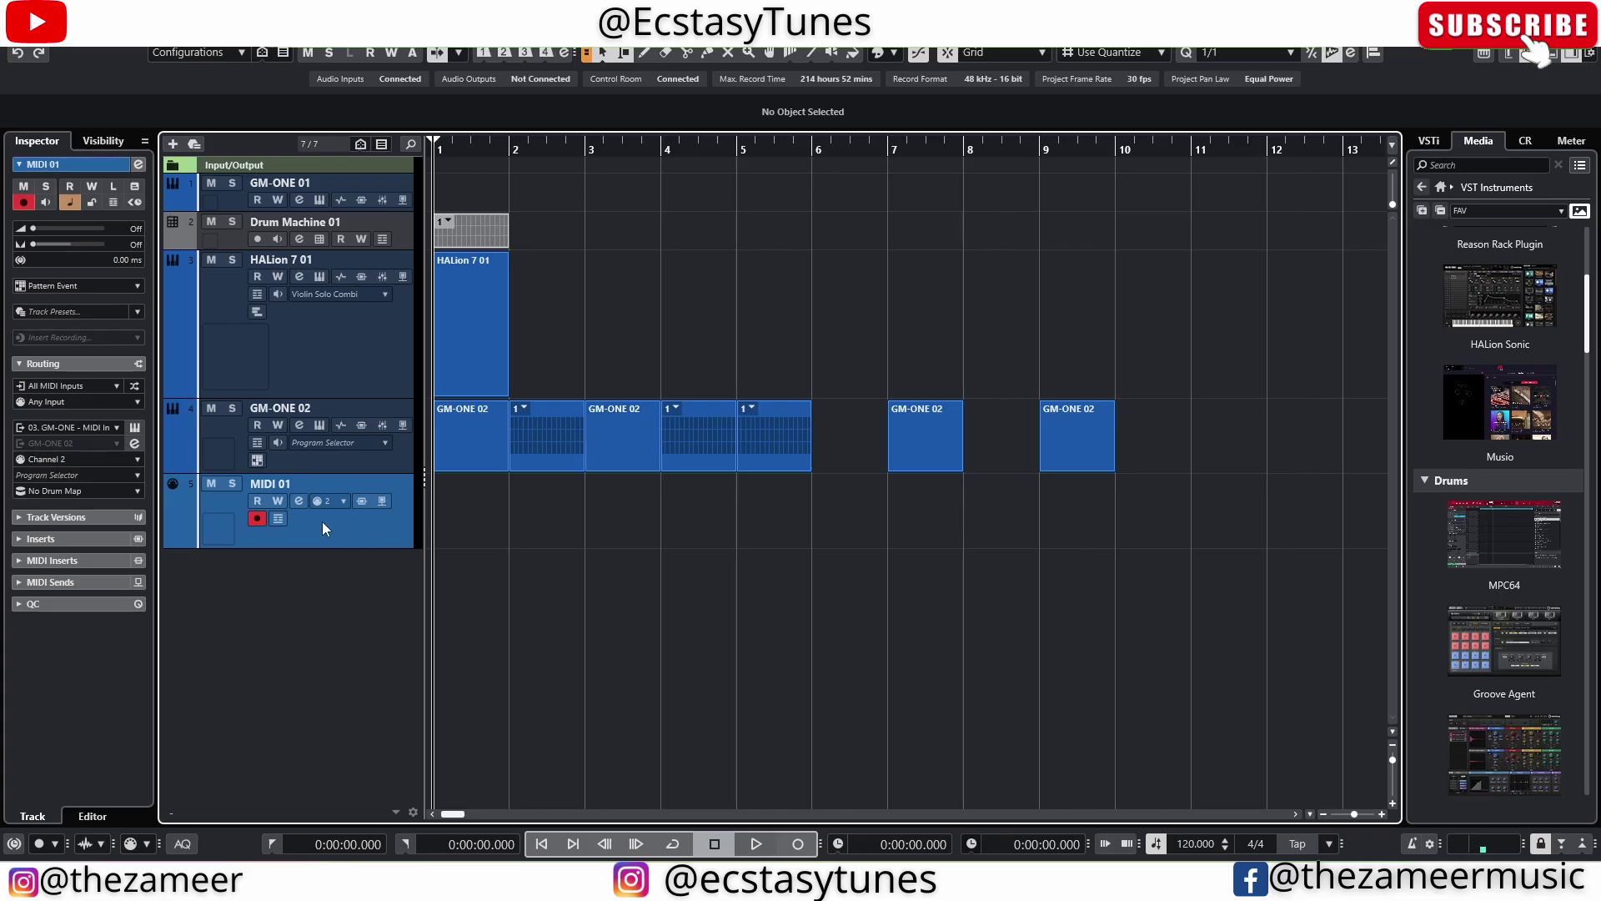
pyautogui.click(401, 459)
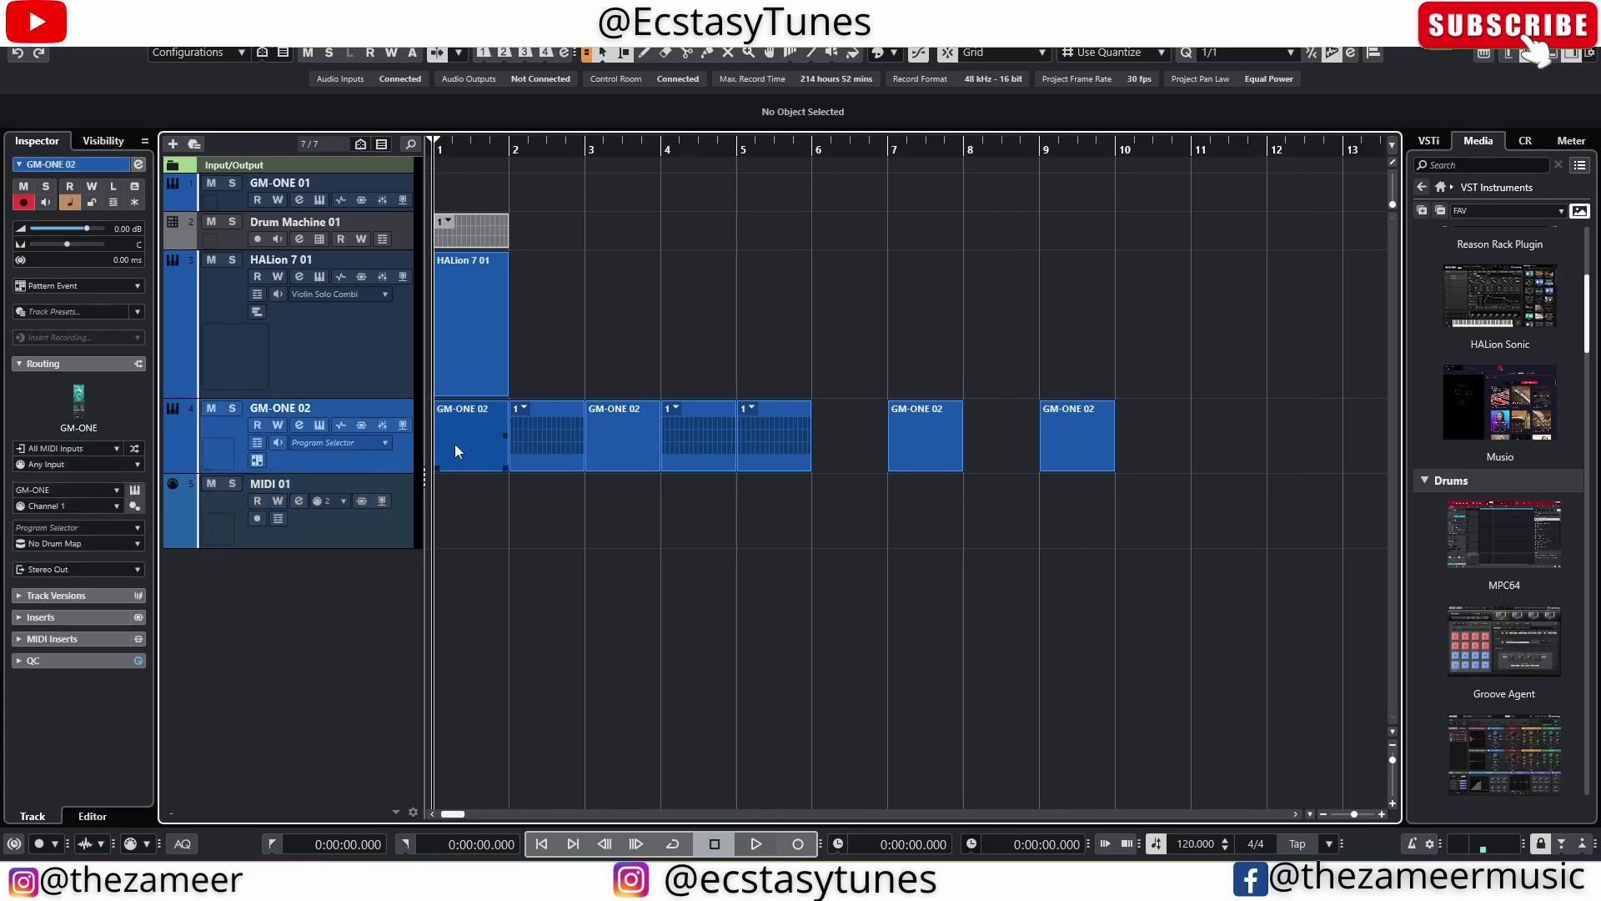
pyautogui.click(397, 534)
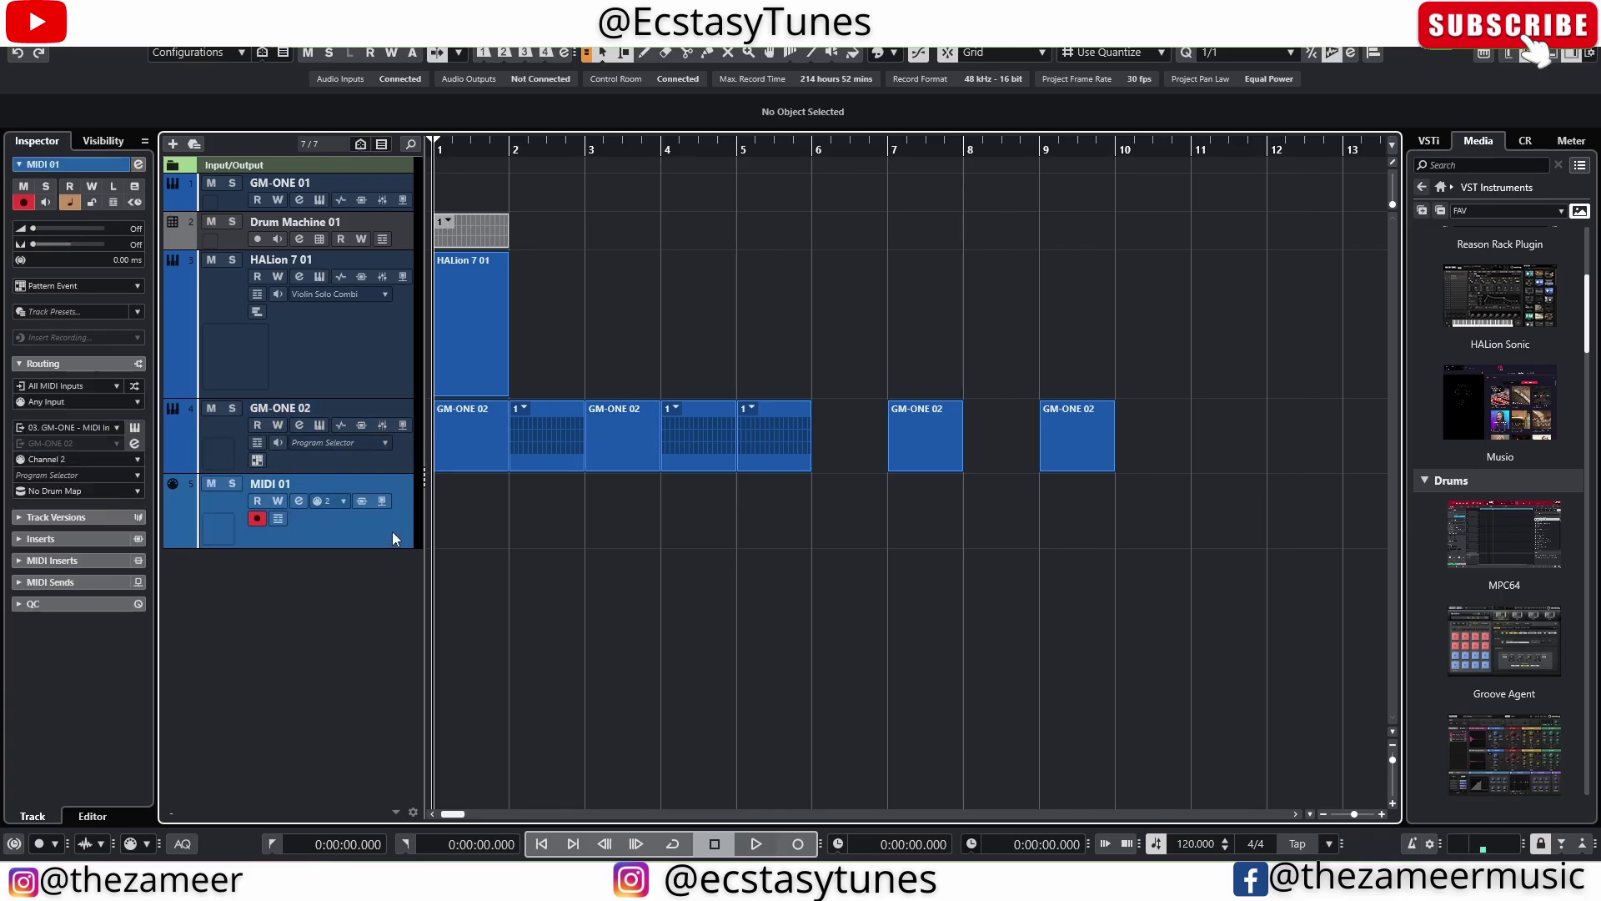
pyautogui.doubleClick(472, 534)
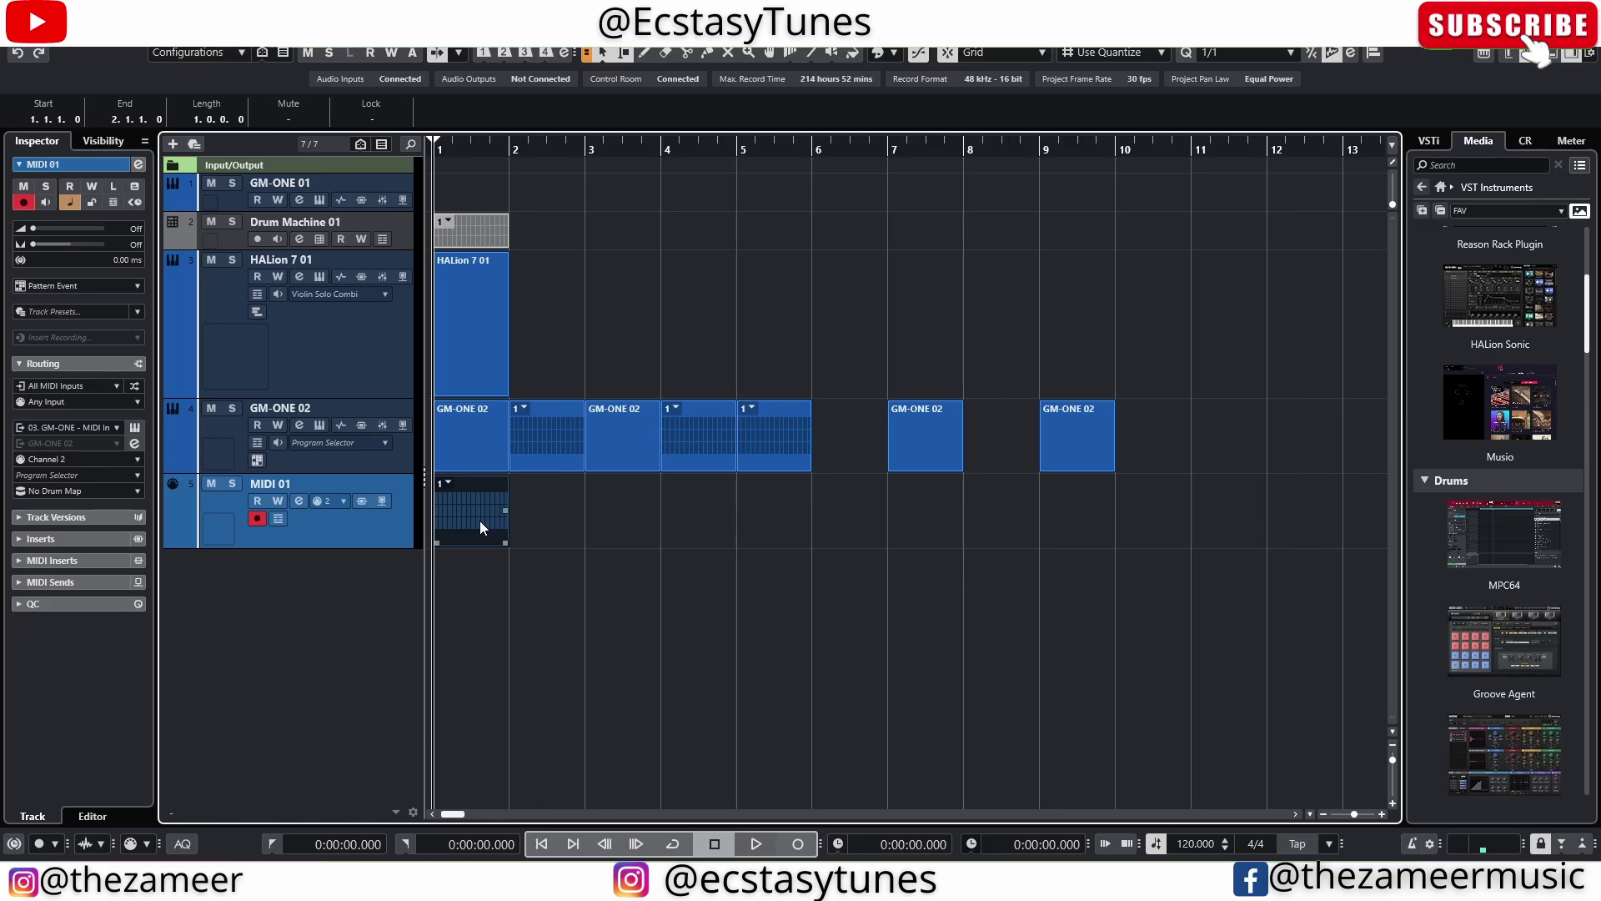
# Make Event Type a visible track control for MIDI tracks and apply it
pyautogui.rightClick(330, 523)
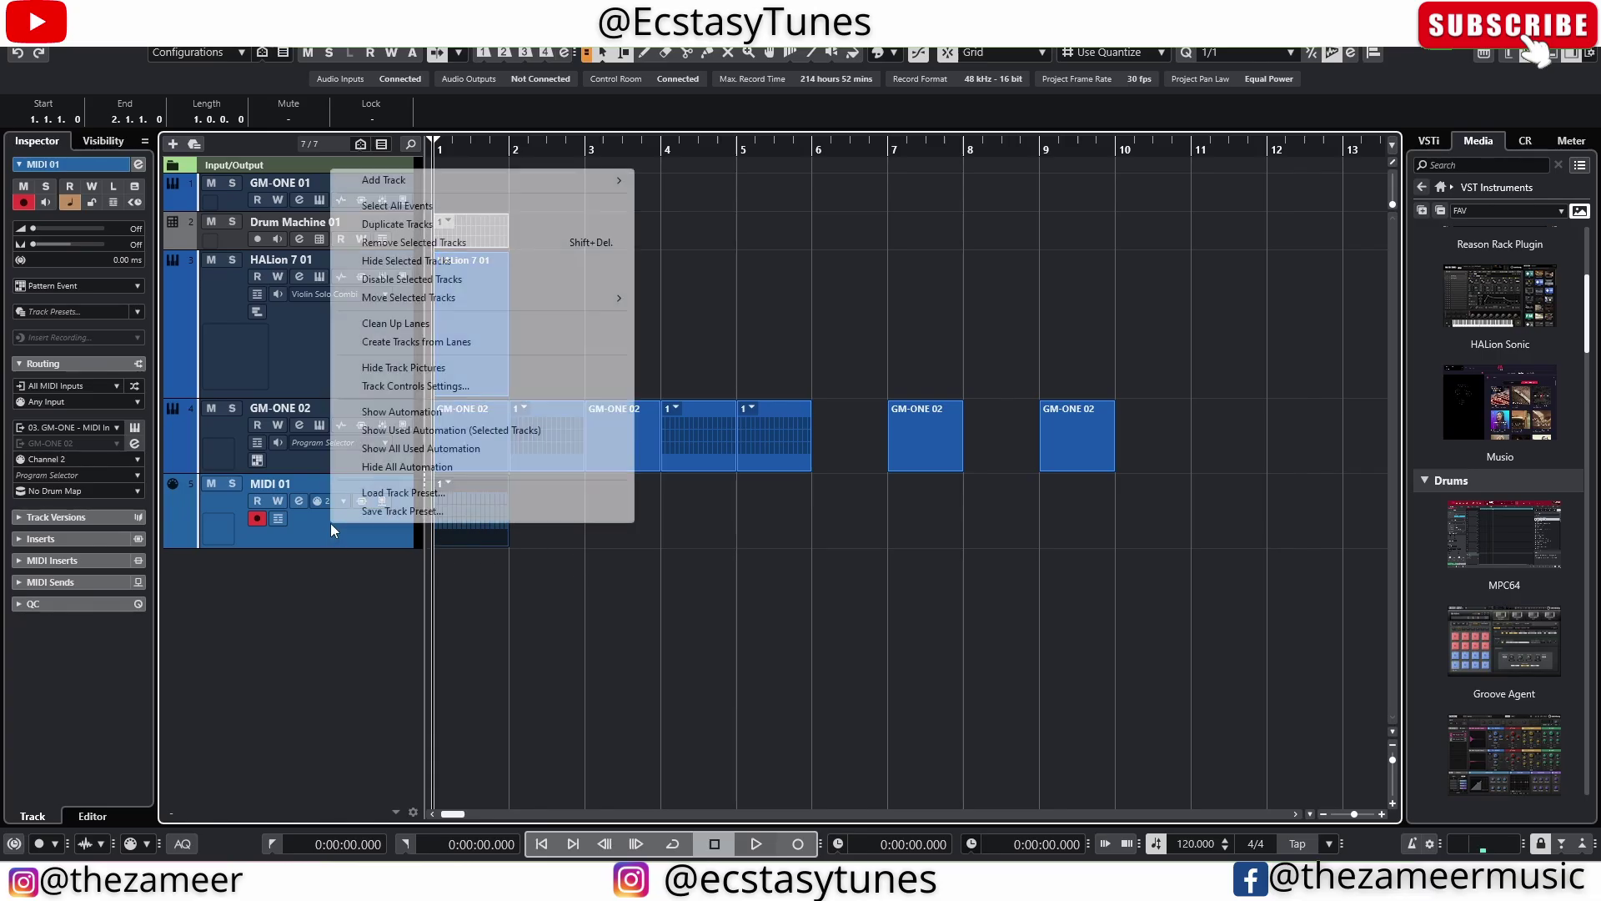
pyautogui.click(417, 385)
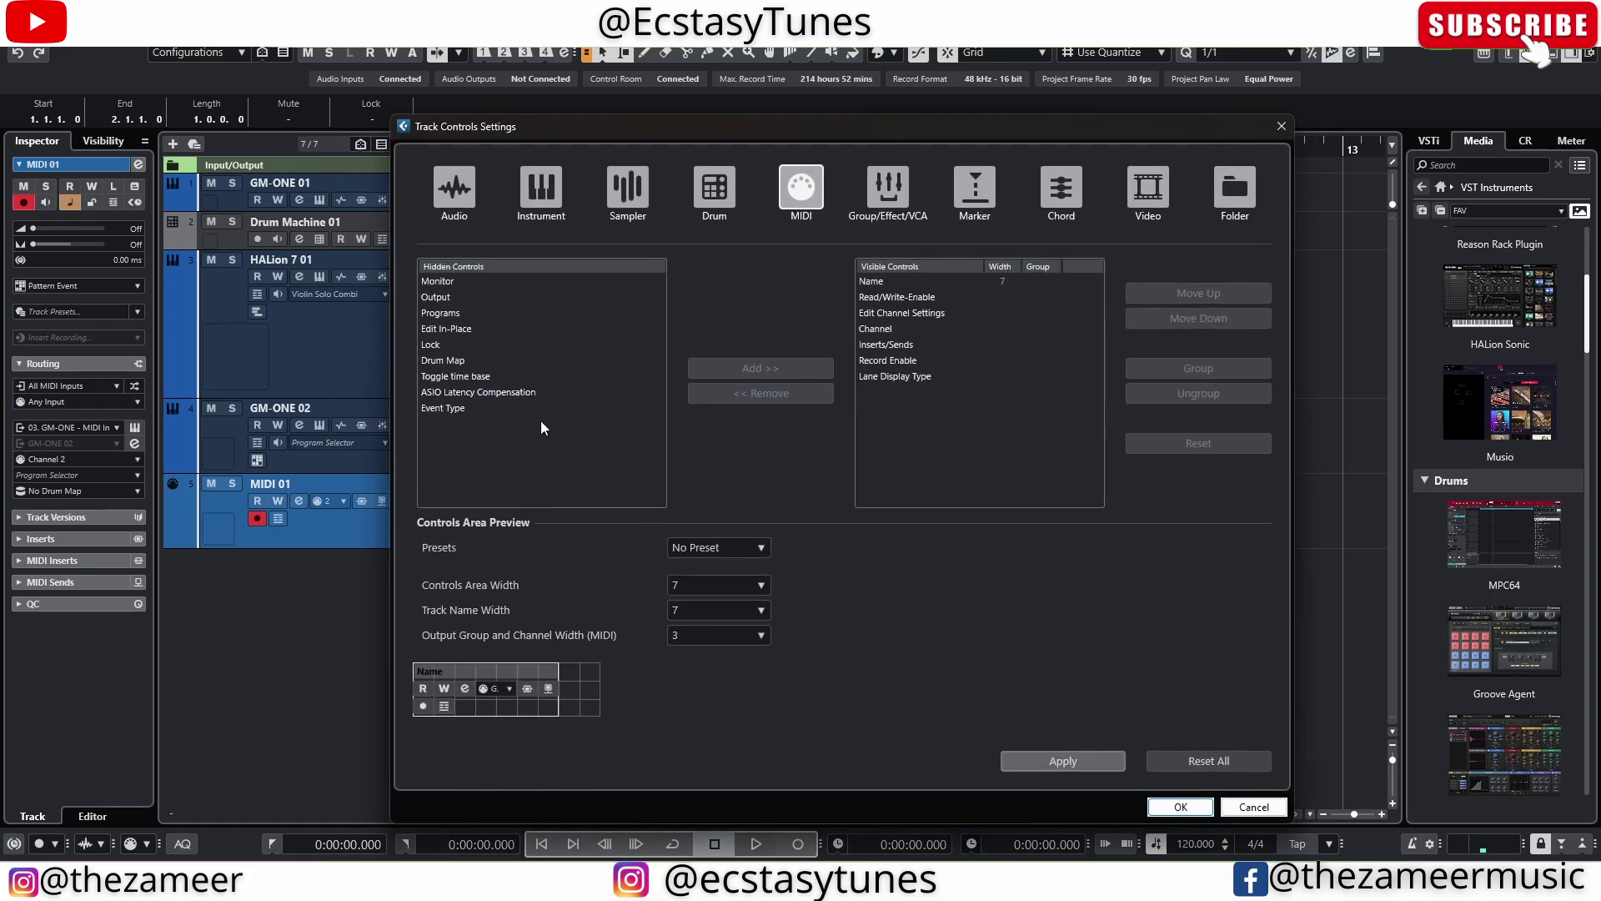
pyautogui.click(454, 409)
pyautogui.click(711, 367)
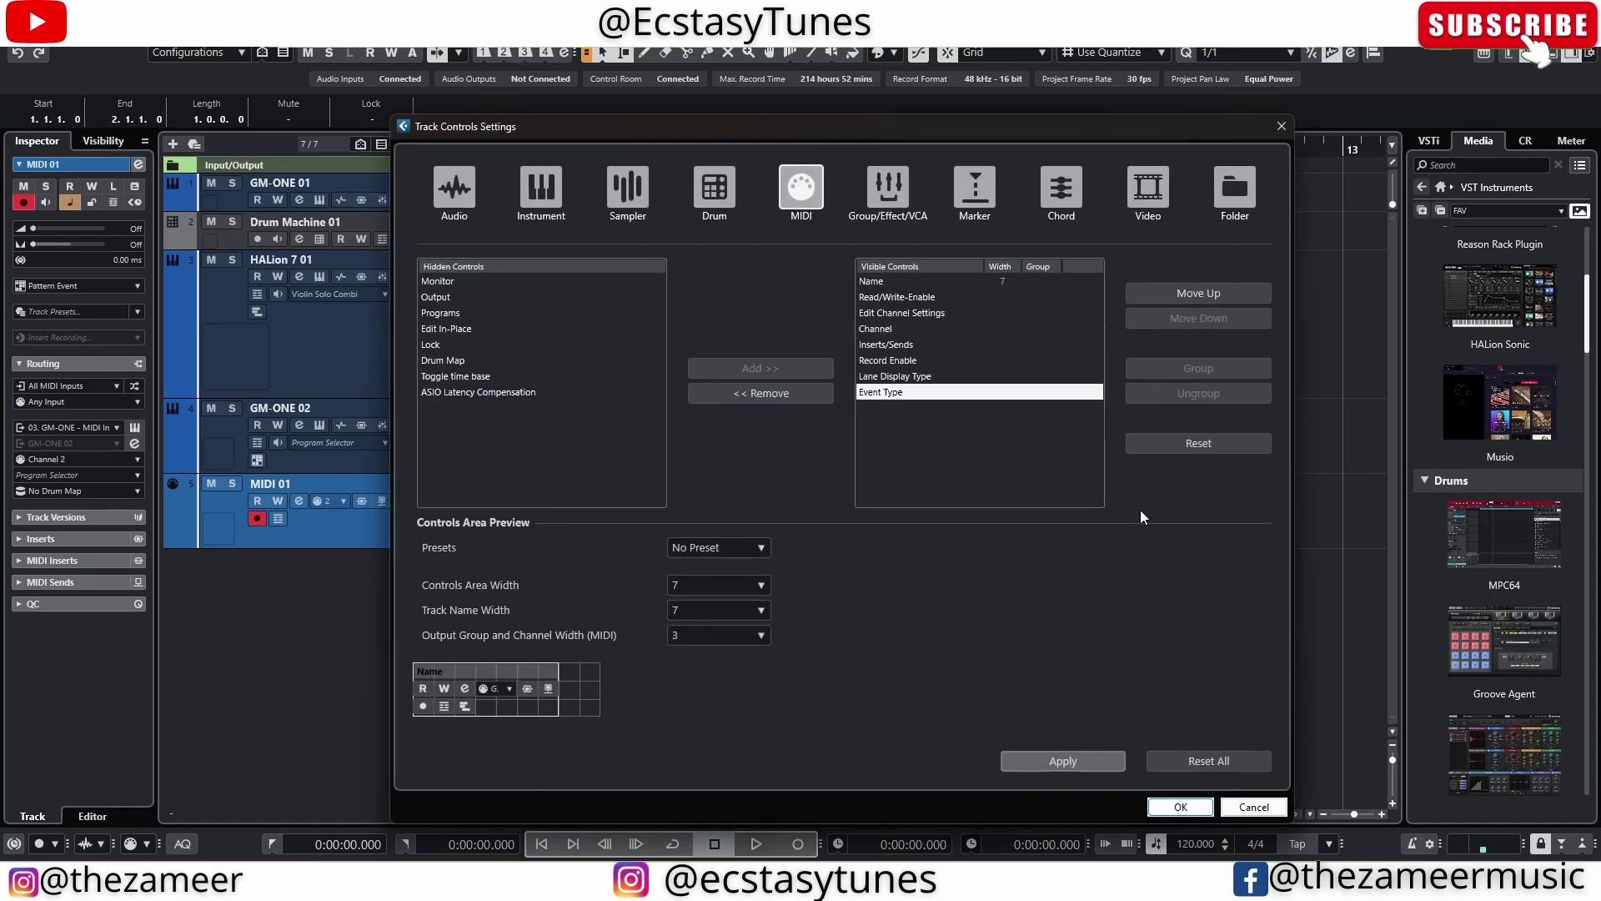
pyautogui.click(1087, 768)
pyautogui.click(1254, 807)
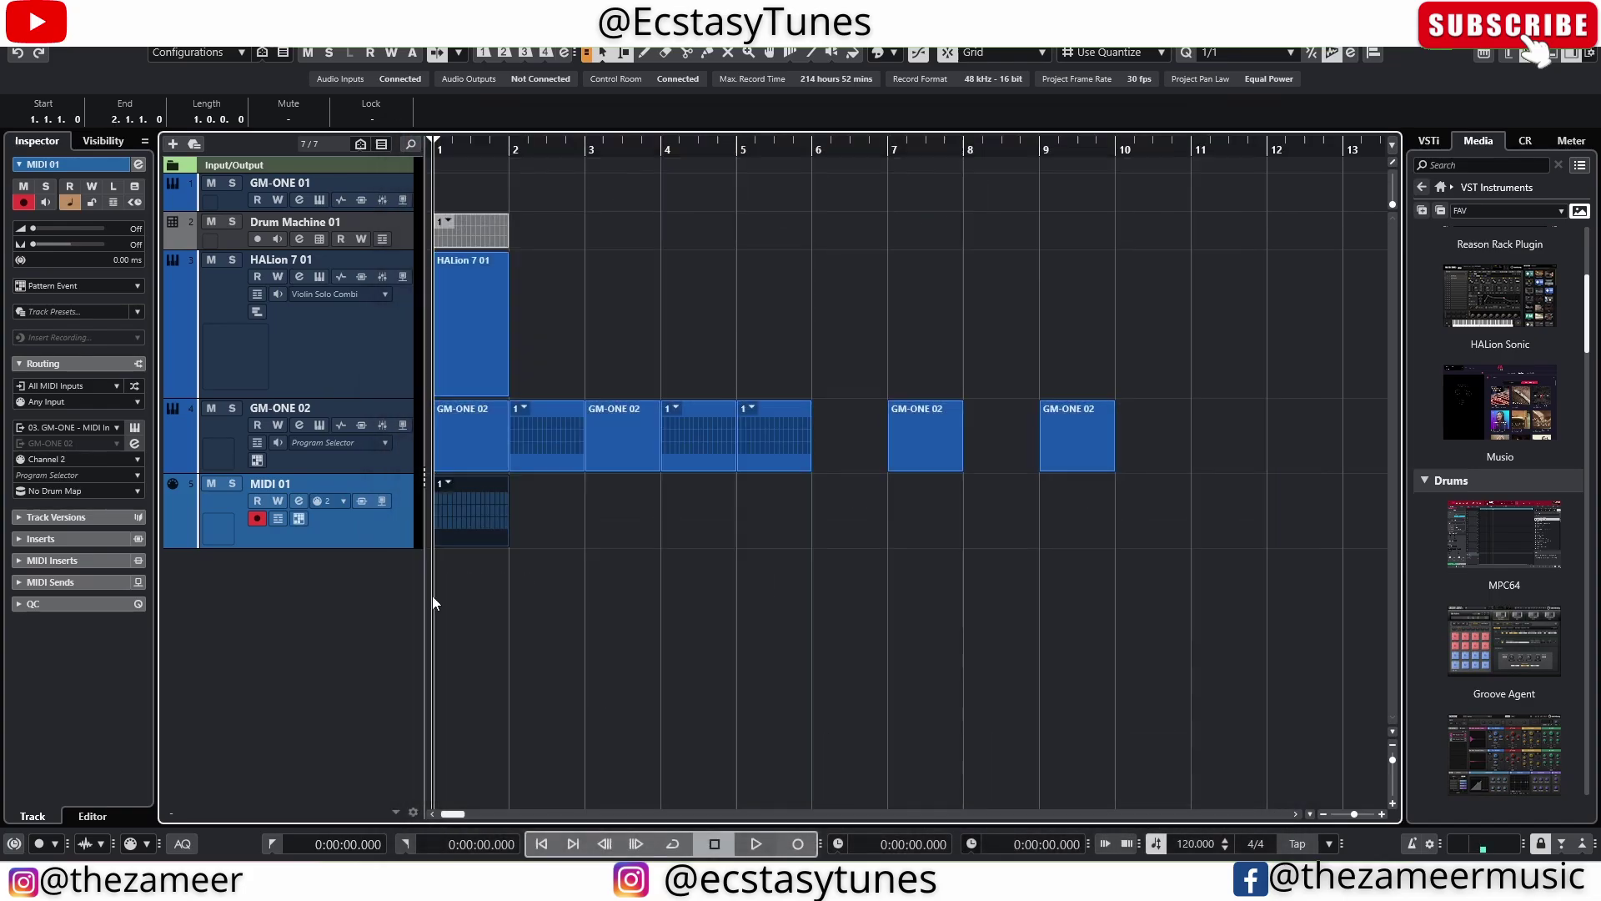
# Set MIDI 01's event type to MIDI Part and create an empty part at bar 2
pyautogui.click(303, 526)
pyautogui.click(304, 525)
pyautogui.click(300, 525)
pyautogui.click(510, 525)
pyautogui.doubleClick(527, 530)
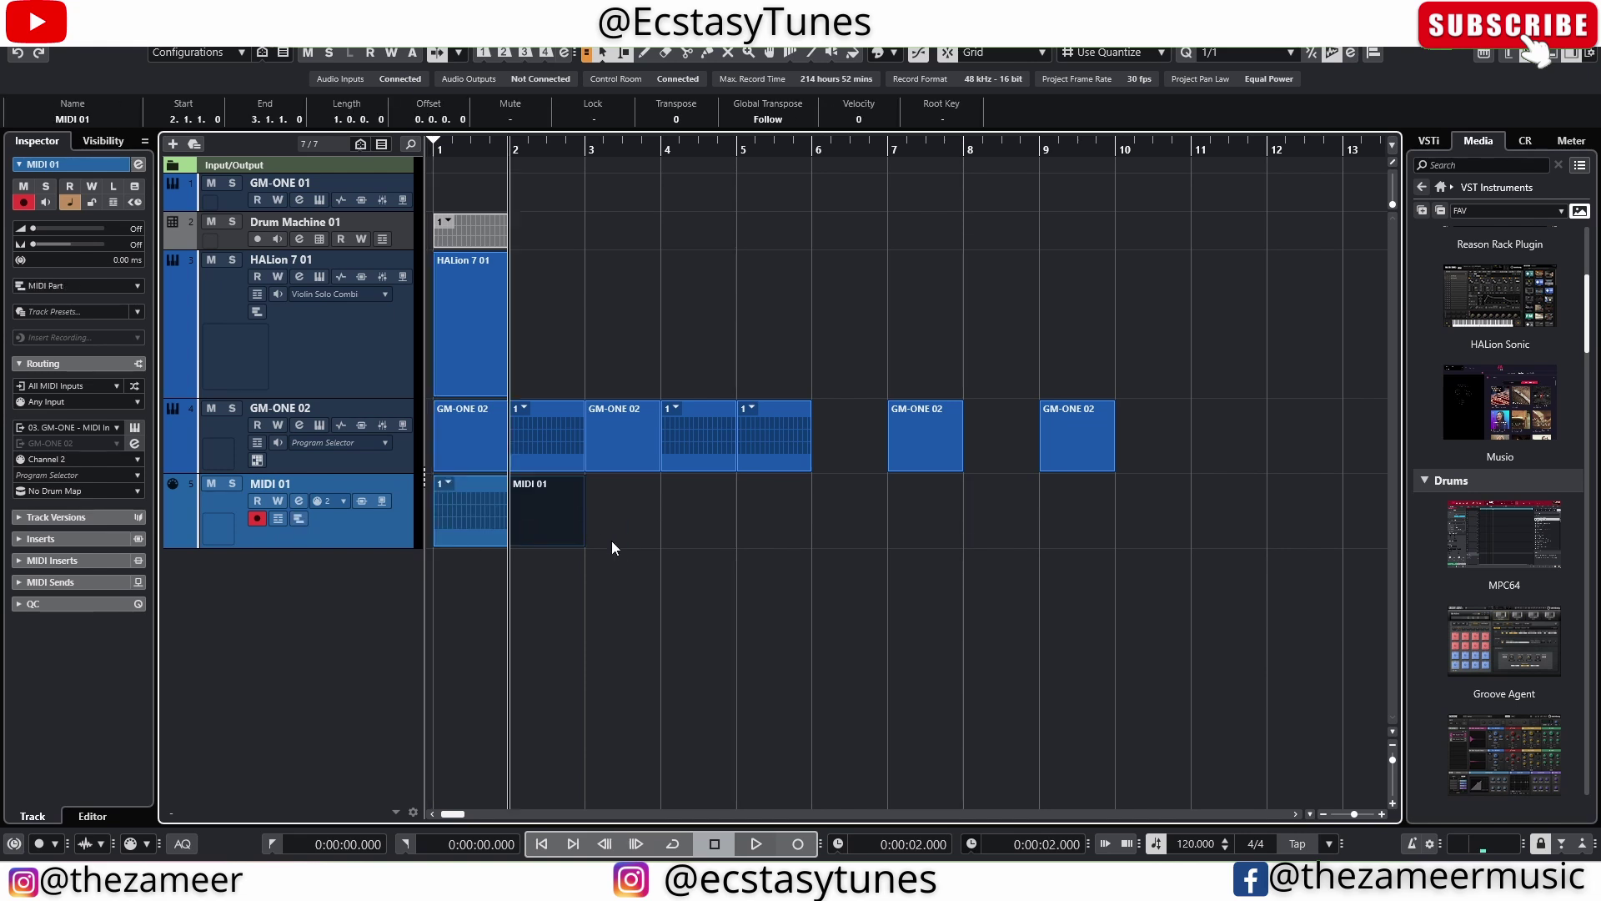
# Delete MIDI 01's bar-1 pattern event, then select GM-ONE 02's bar-5 pattern
pyautogui.click(459, 534)
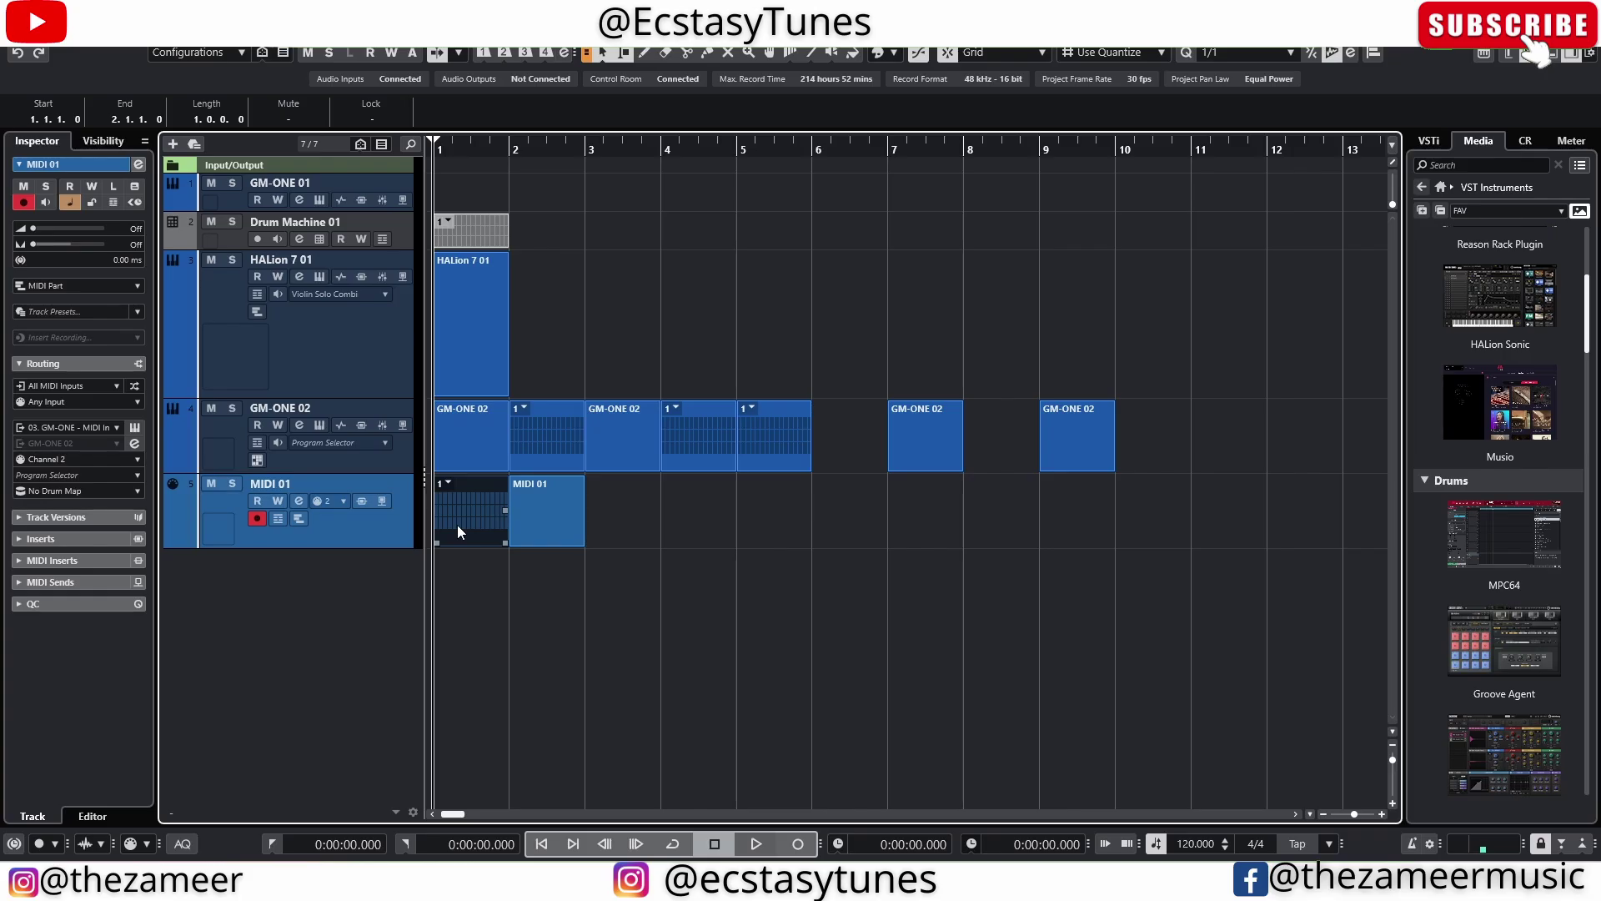
pyautogui.press('Delete')
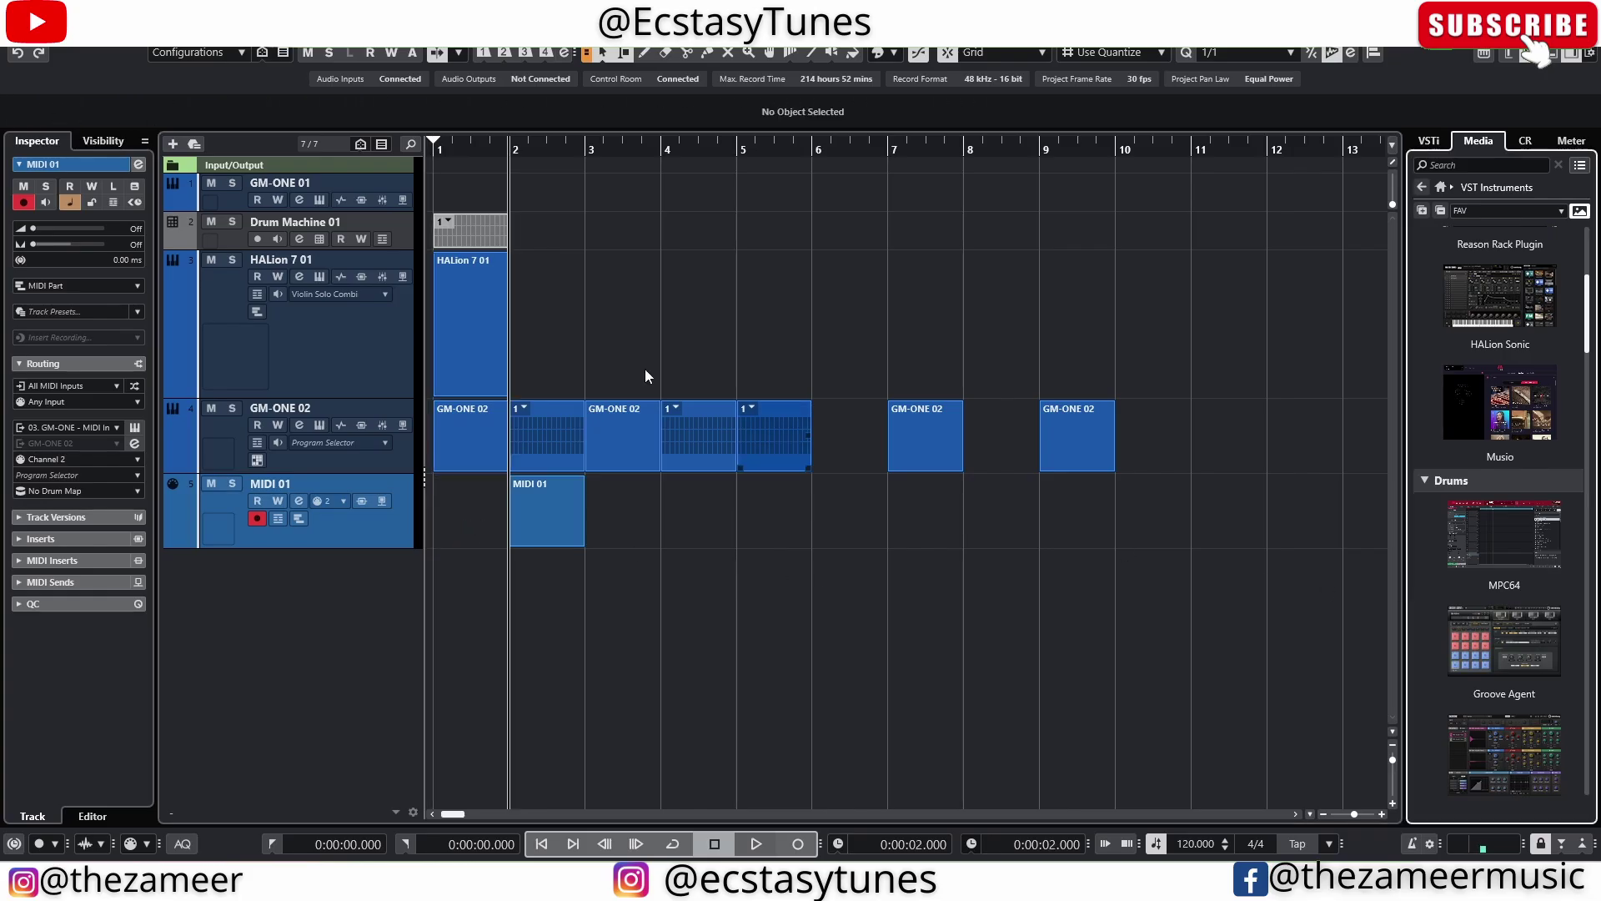
pyautogui.click(467, 290)
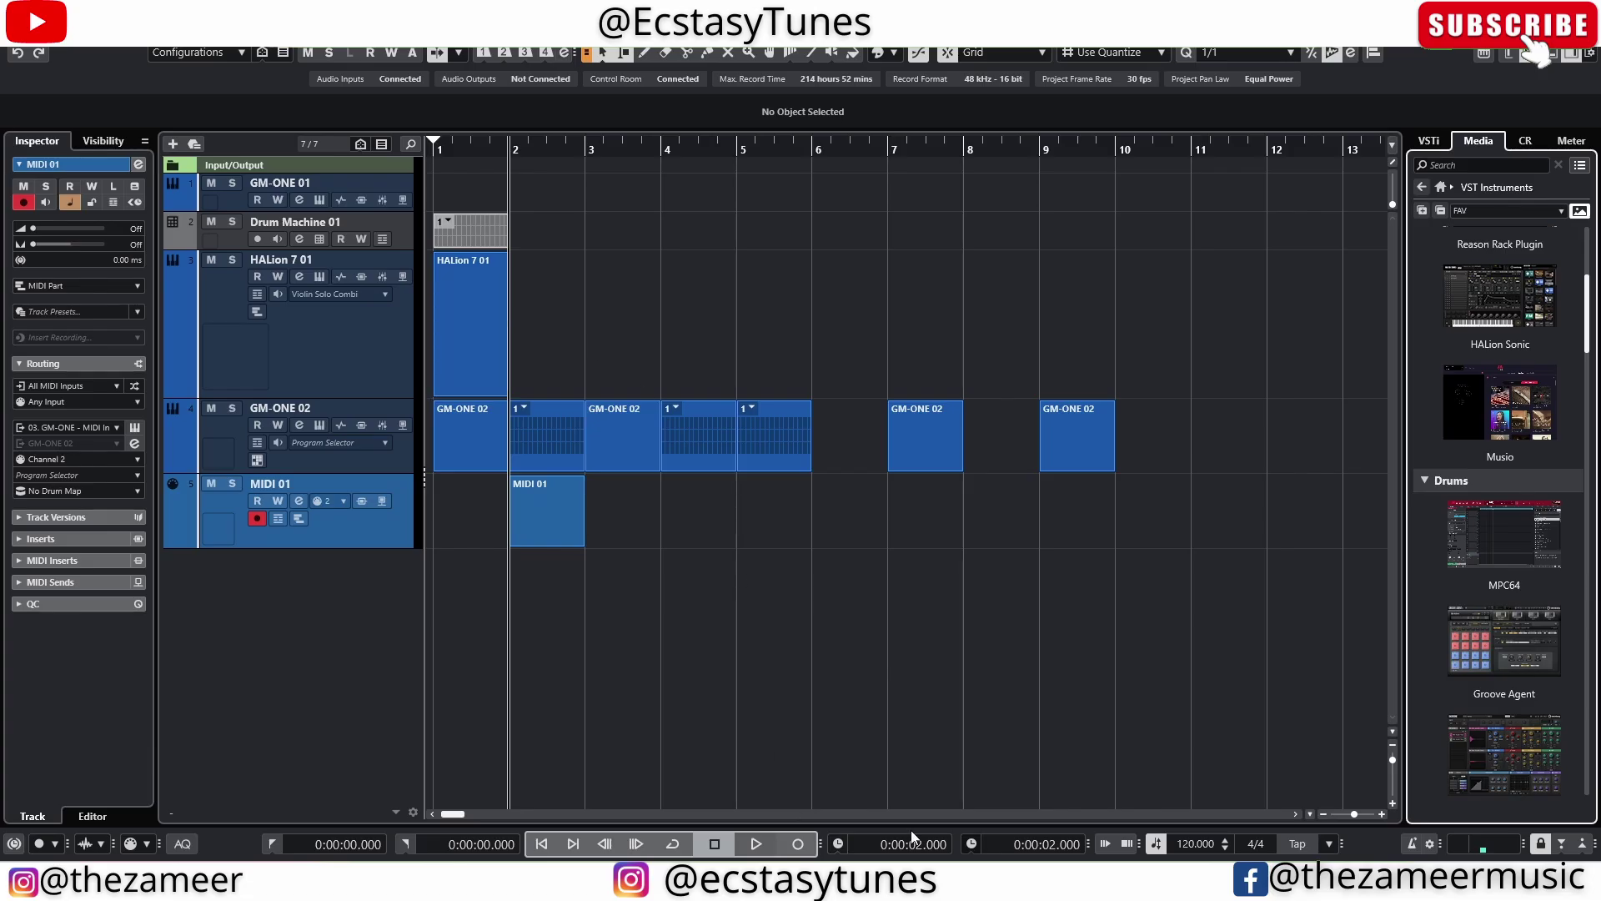
pyautogui.click(773, 436)
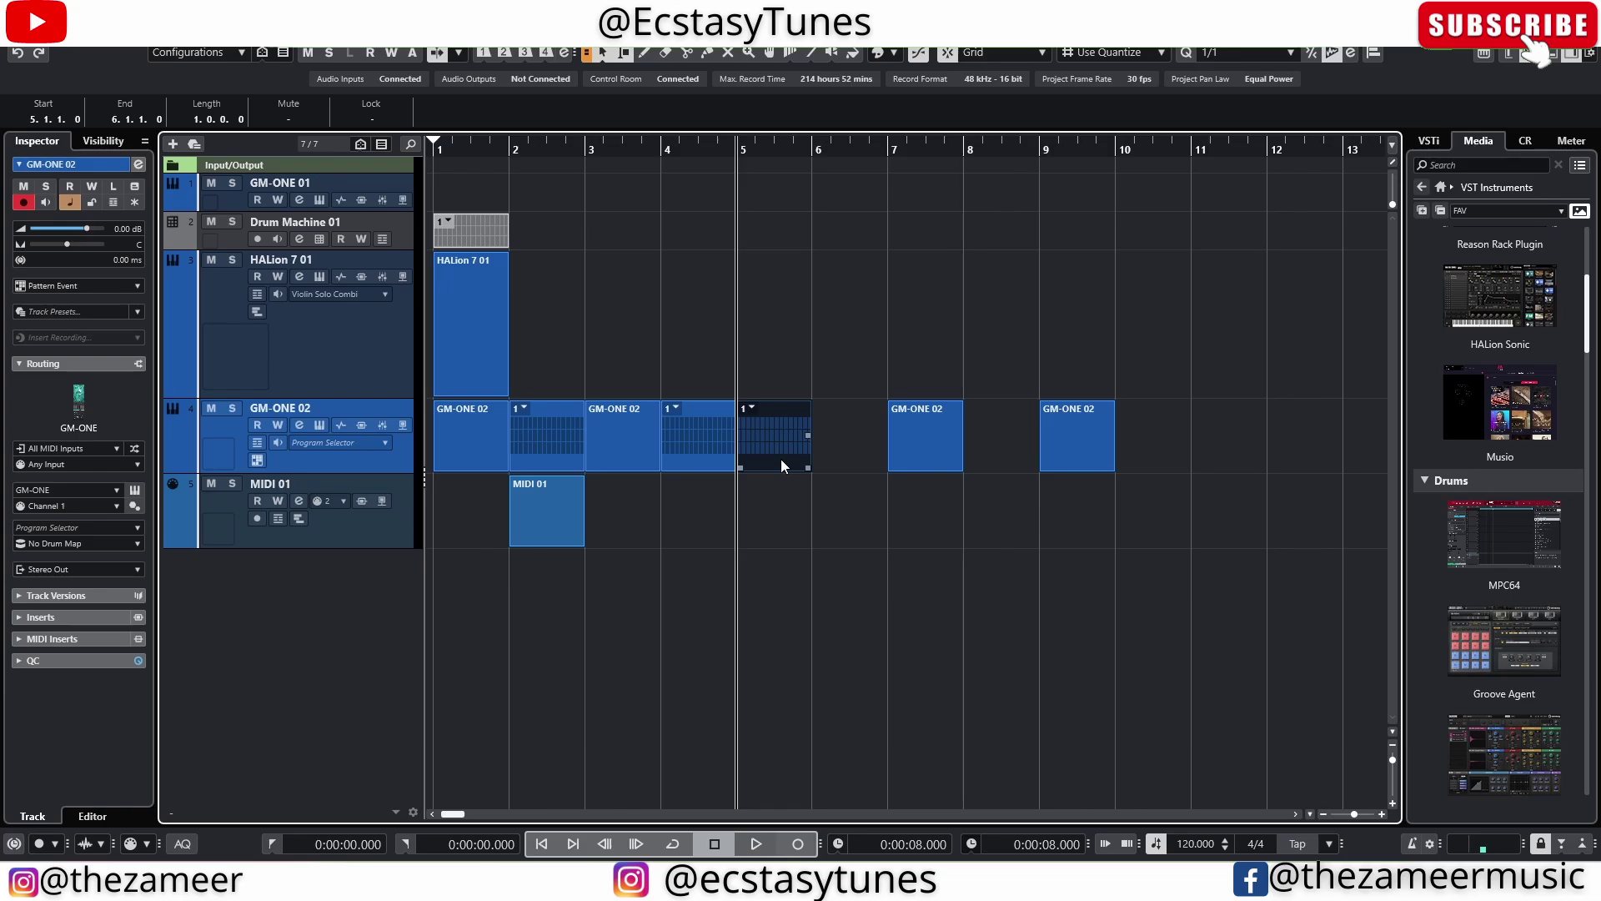
# Convert GM-ONE 02's bar-5 pattern event into a MIDI part via its pattern dropdown
pyautogui.click(752, 409)
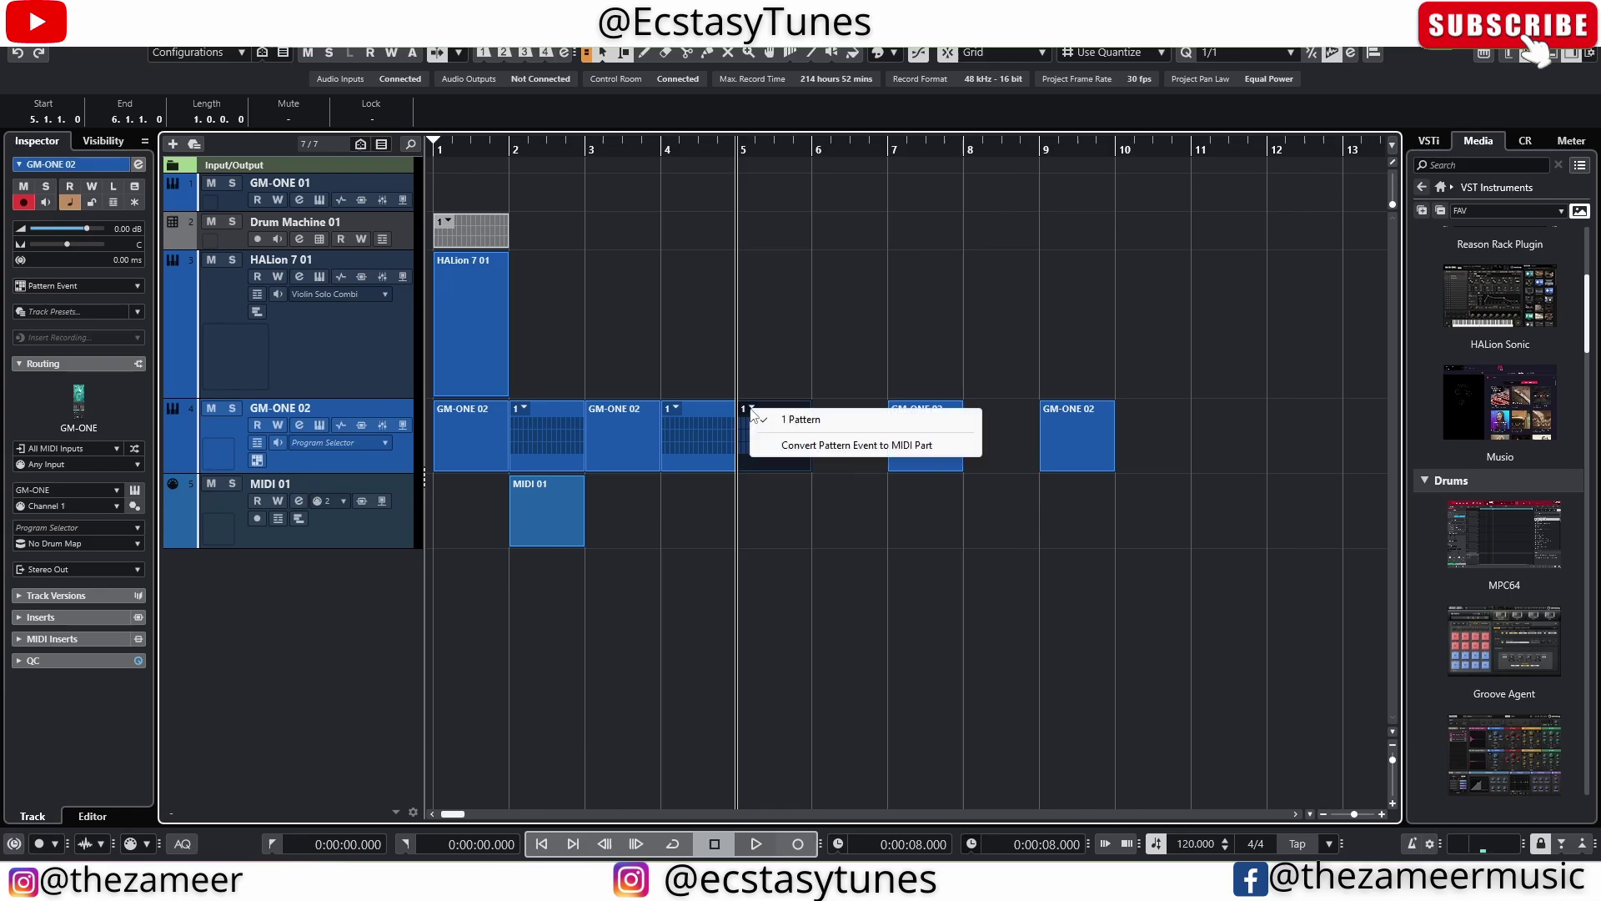
pyautogui.click(888, 449)
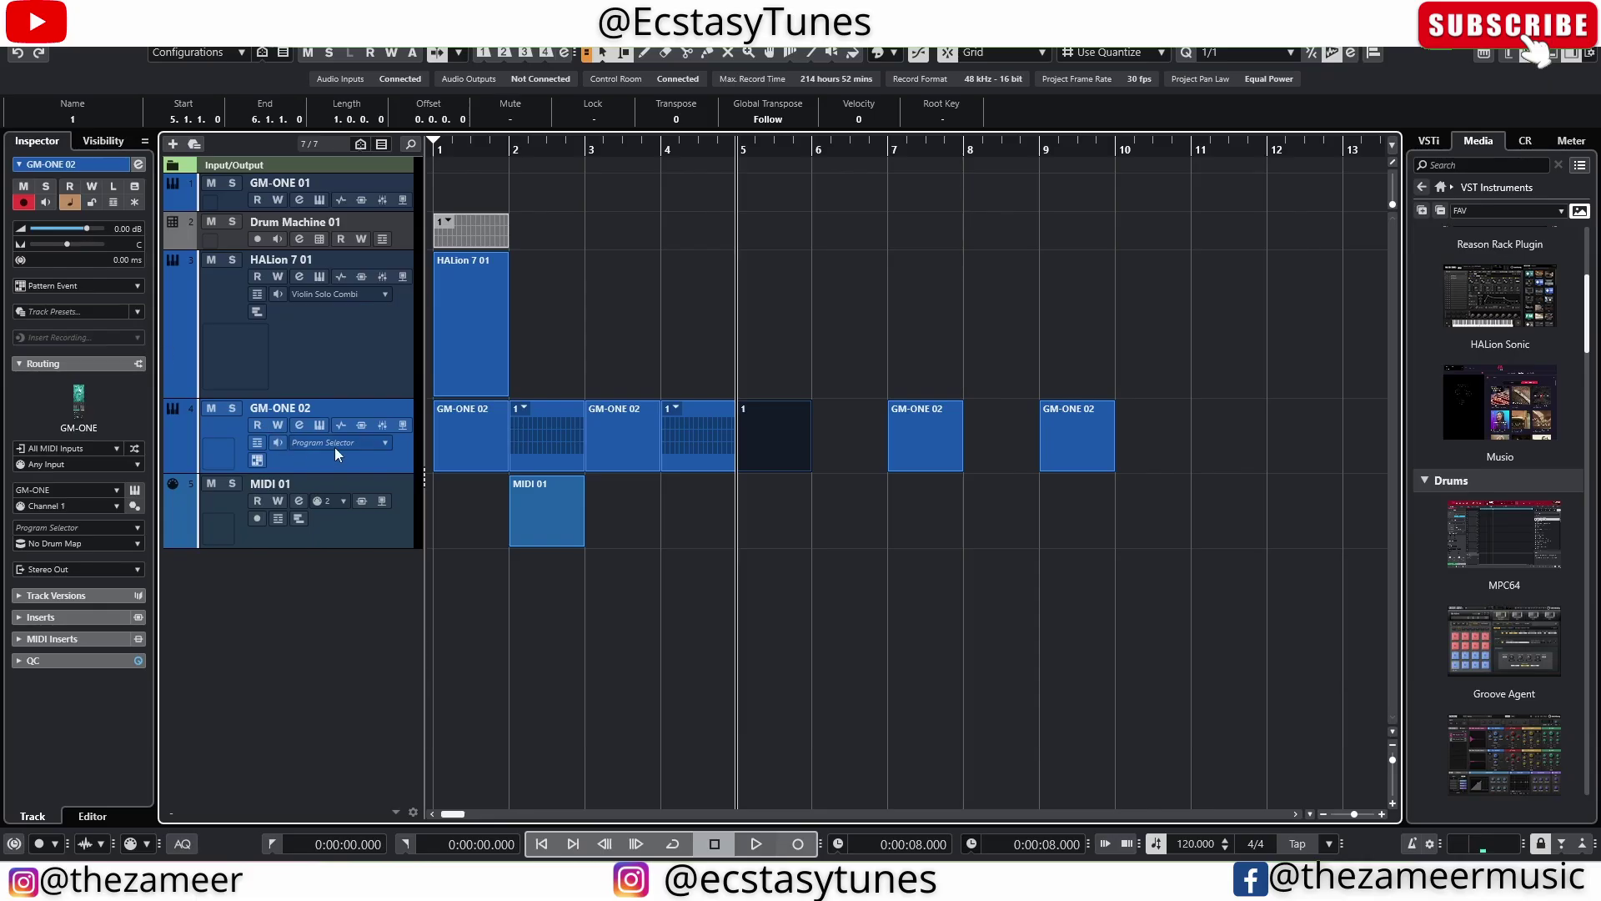
# Duplicate GM-ONE 02's track version v1 as Copy of v1 and switch between them
pyautogui.click(77, 599)
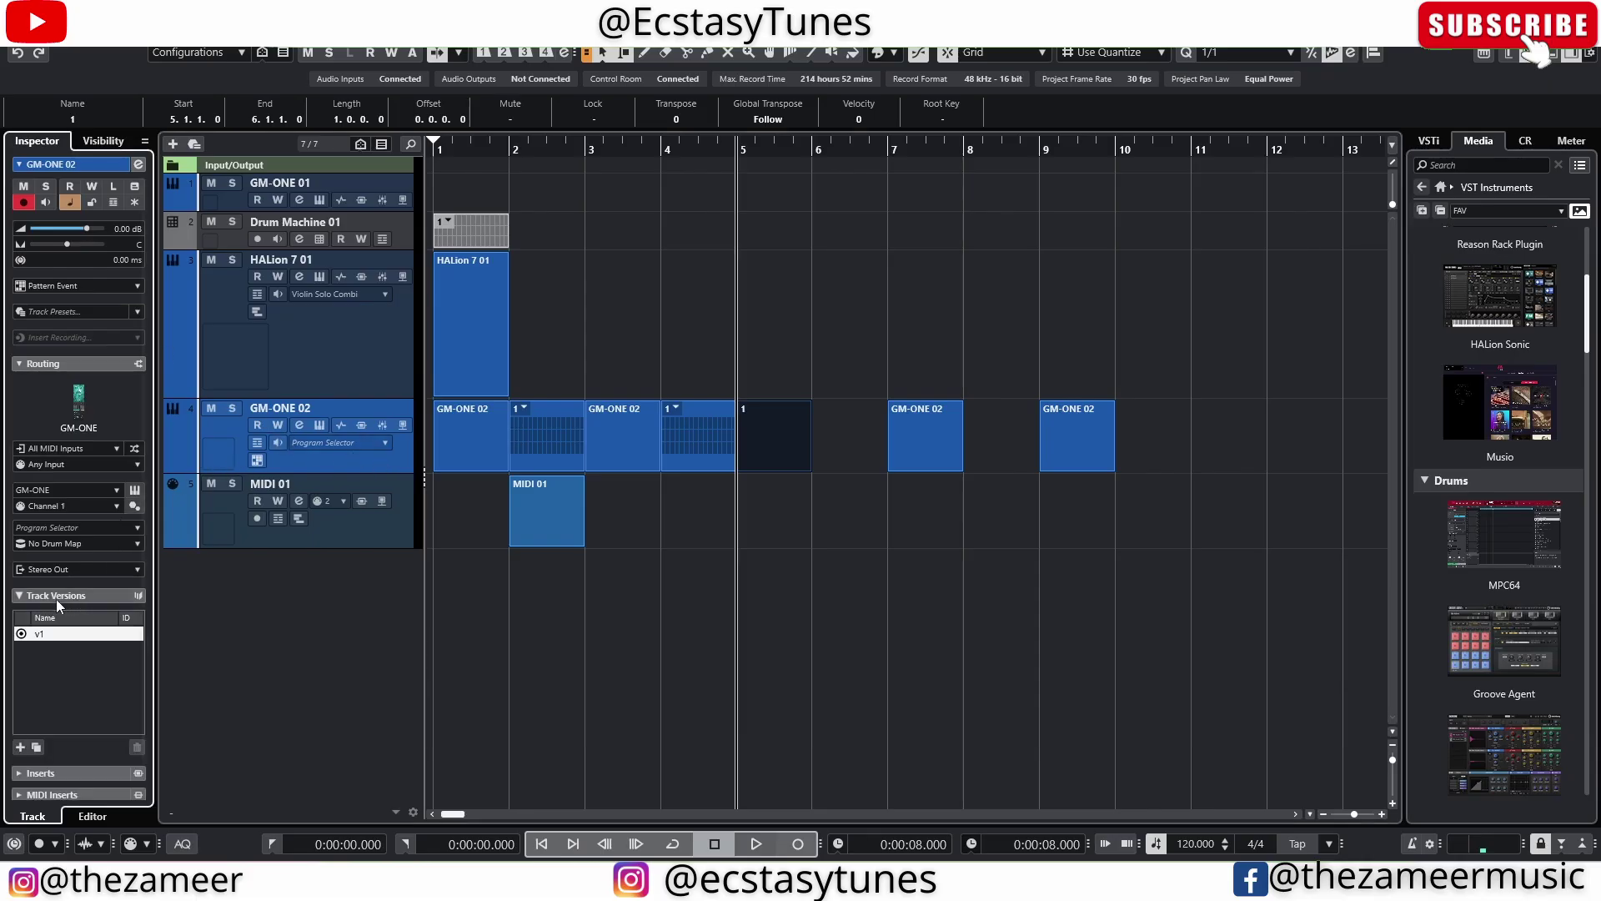
pyautogui.click(684, 455)
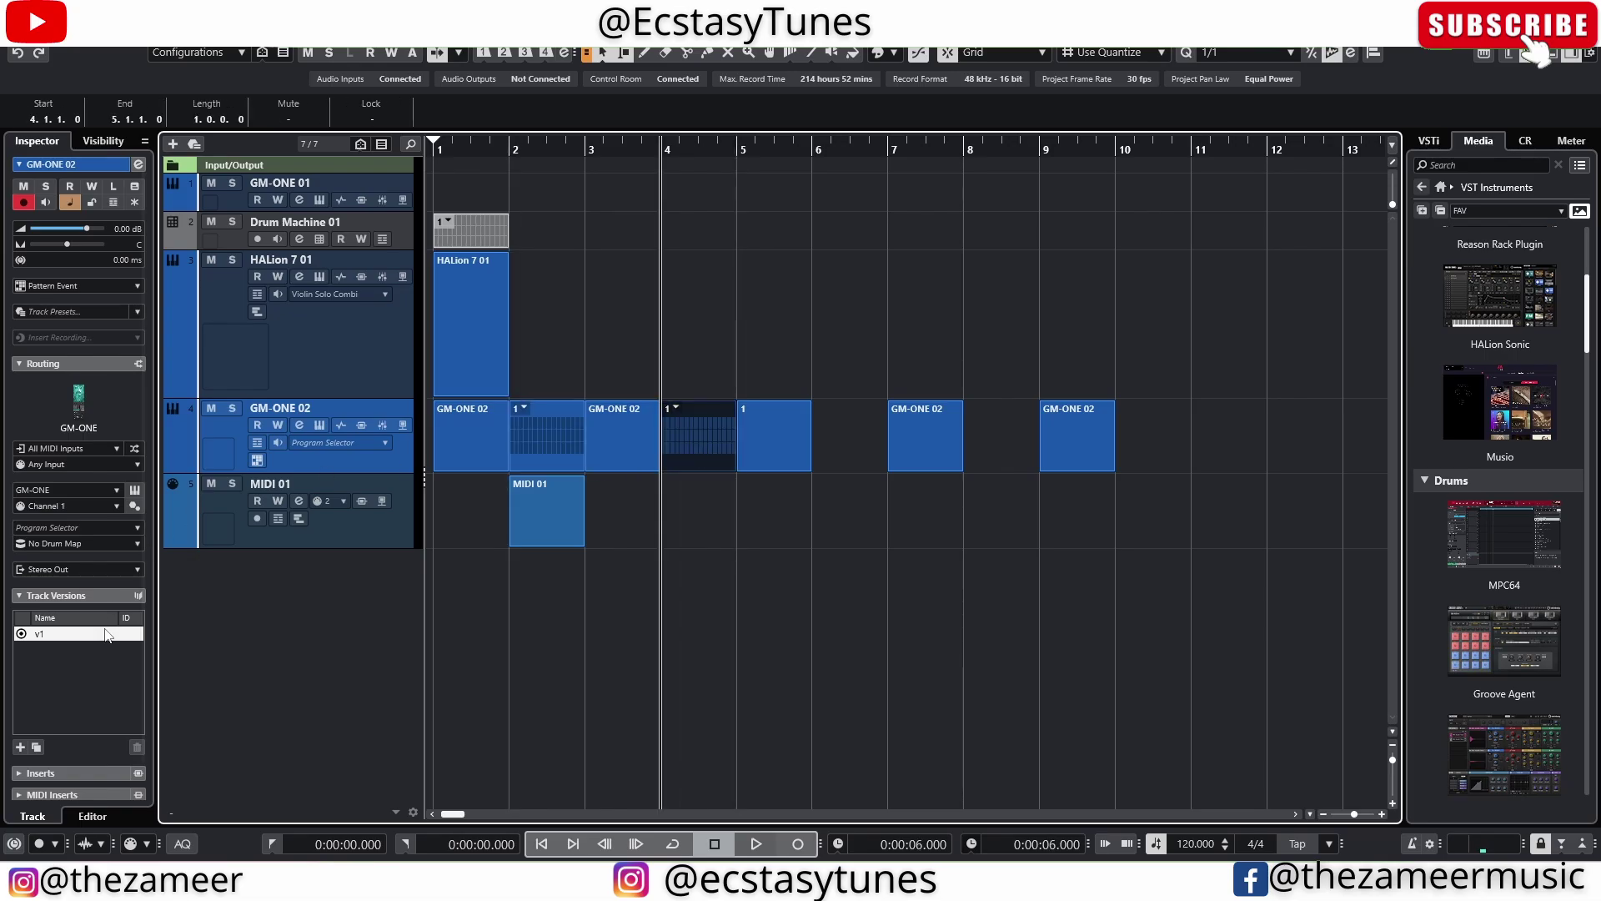
pyautogui.click(37, 746)
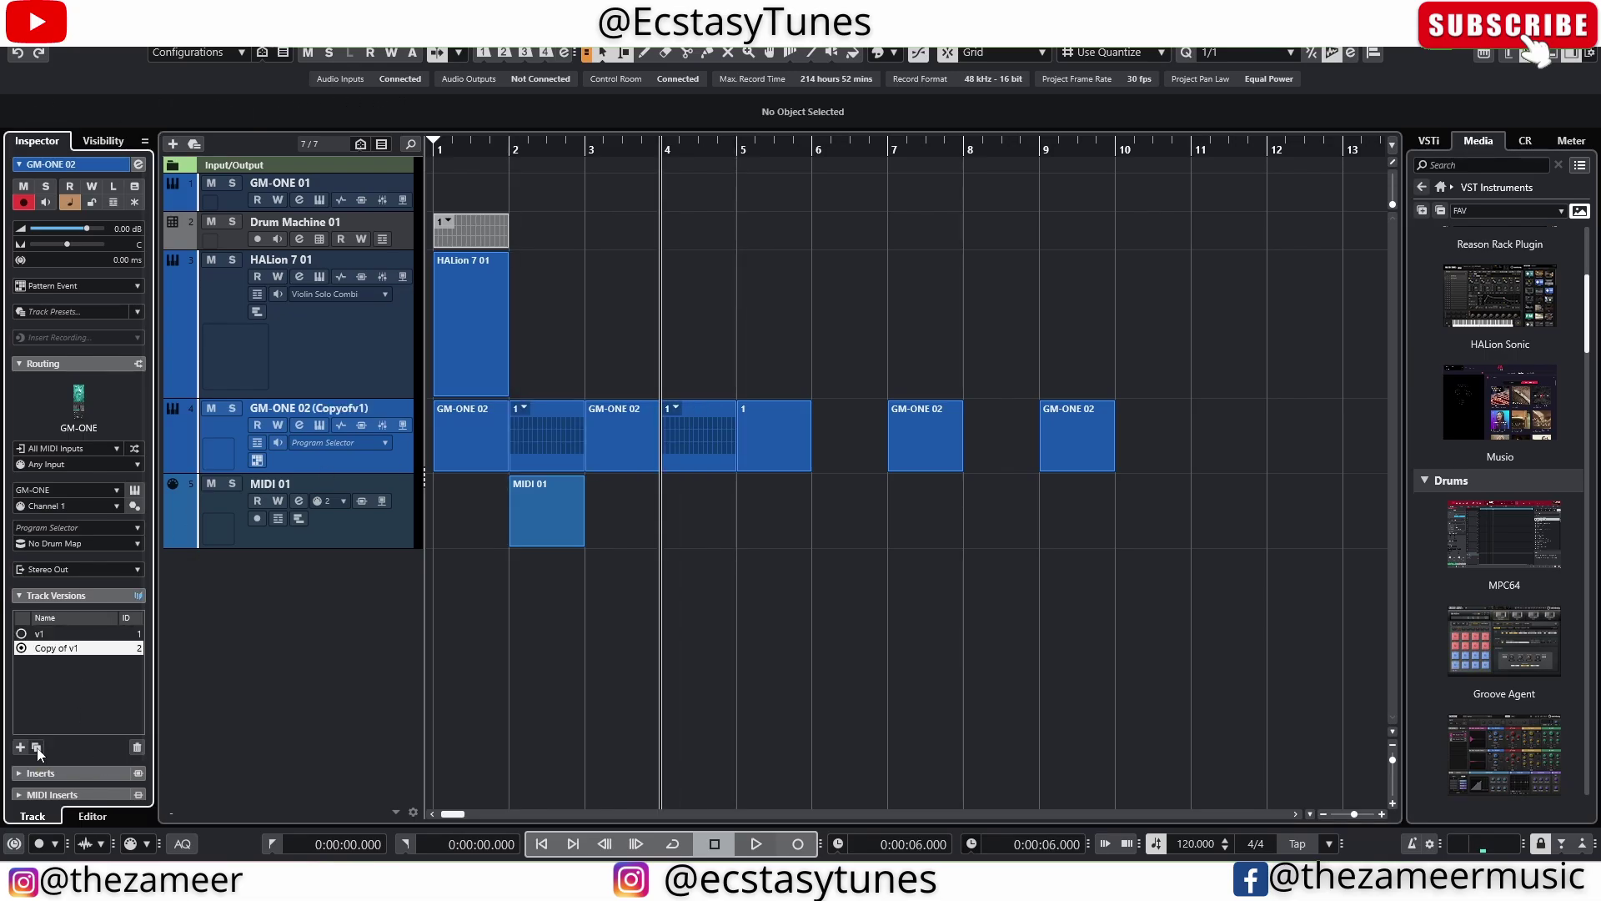
pyautogui.click(71, 635)
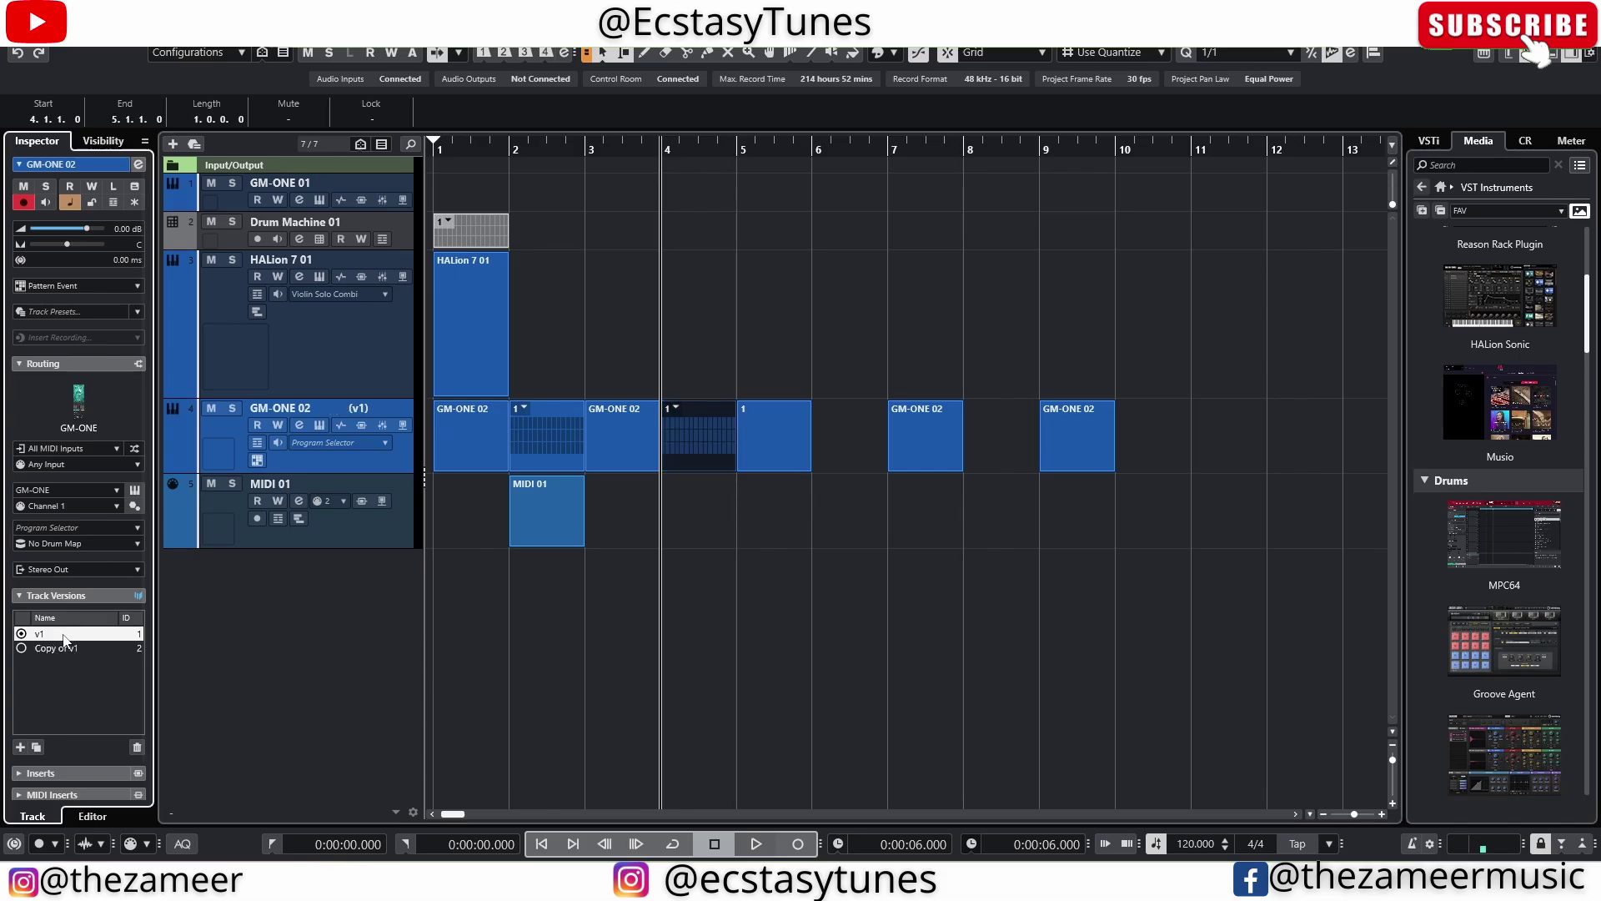
pyautogui.click(71, 648)
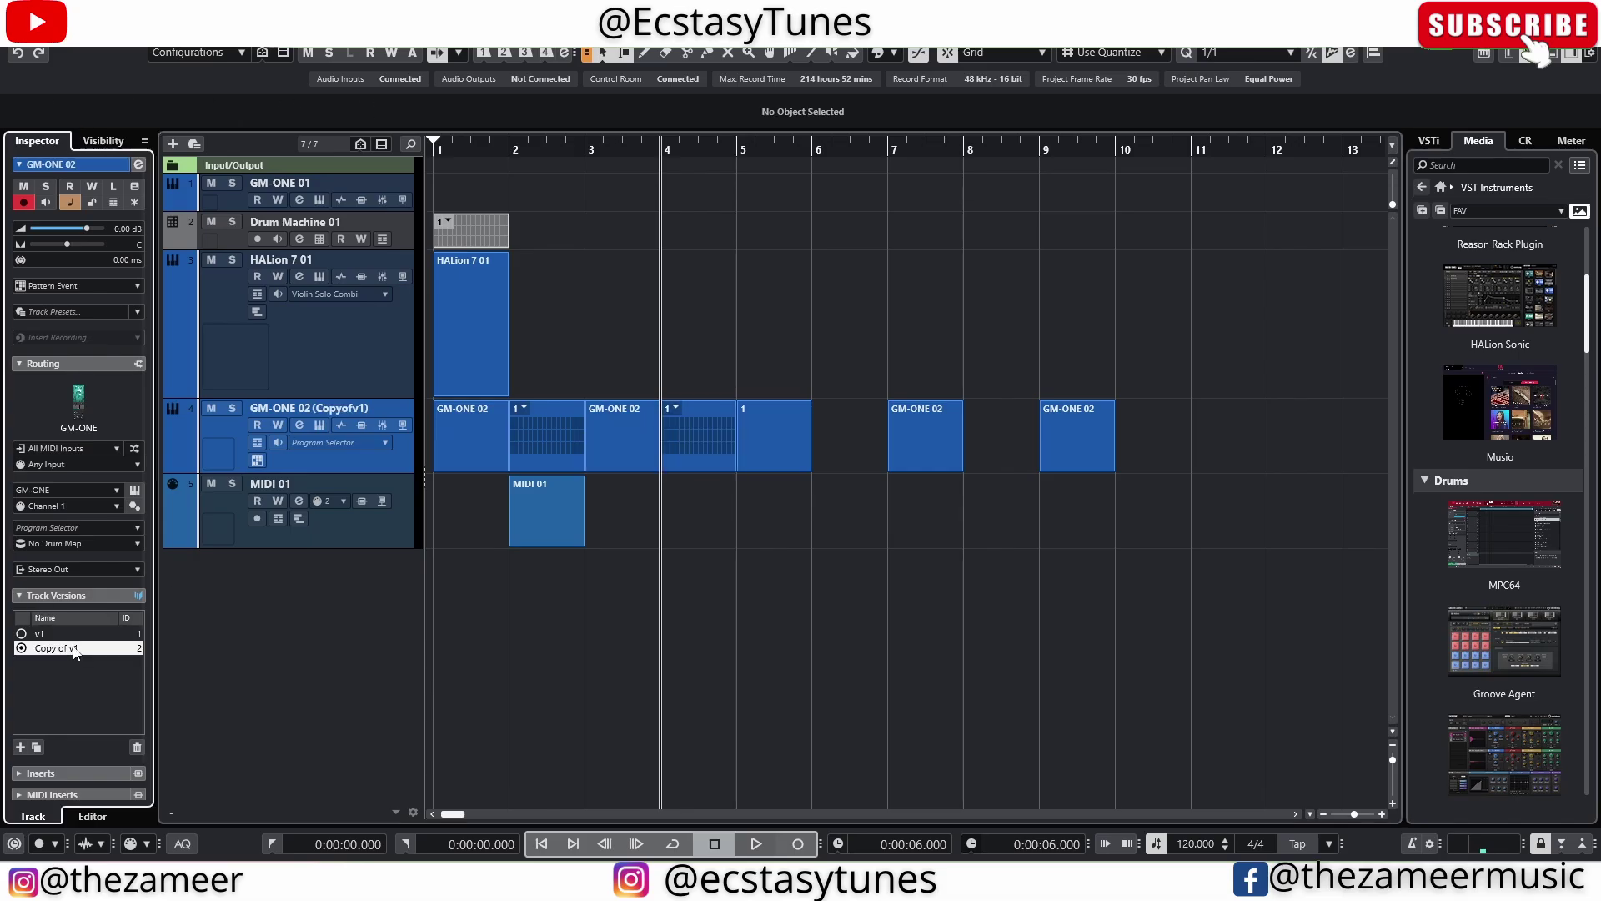
# On Copy of v1, convert the bar-4 pattern to a MIDI part, comparing with v1
pyautogui.click(700, 459)
pyautogui.click(675, 408)
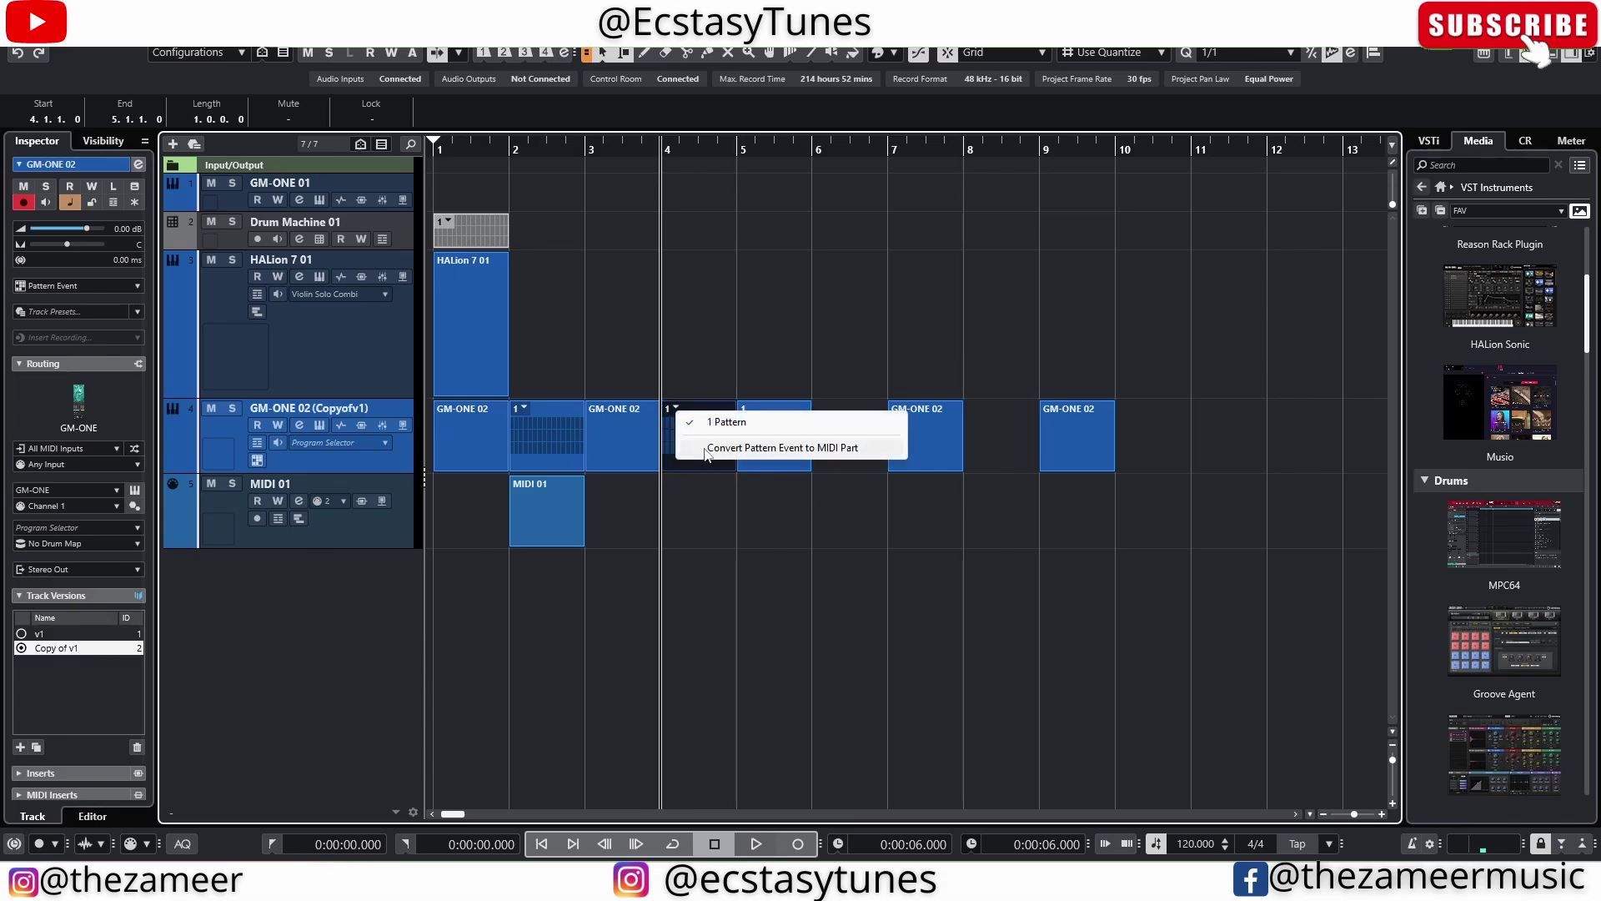
pyautogui.click(738, 444)
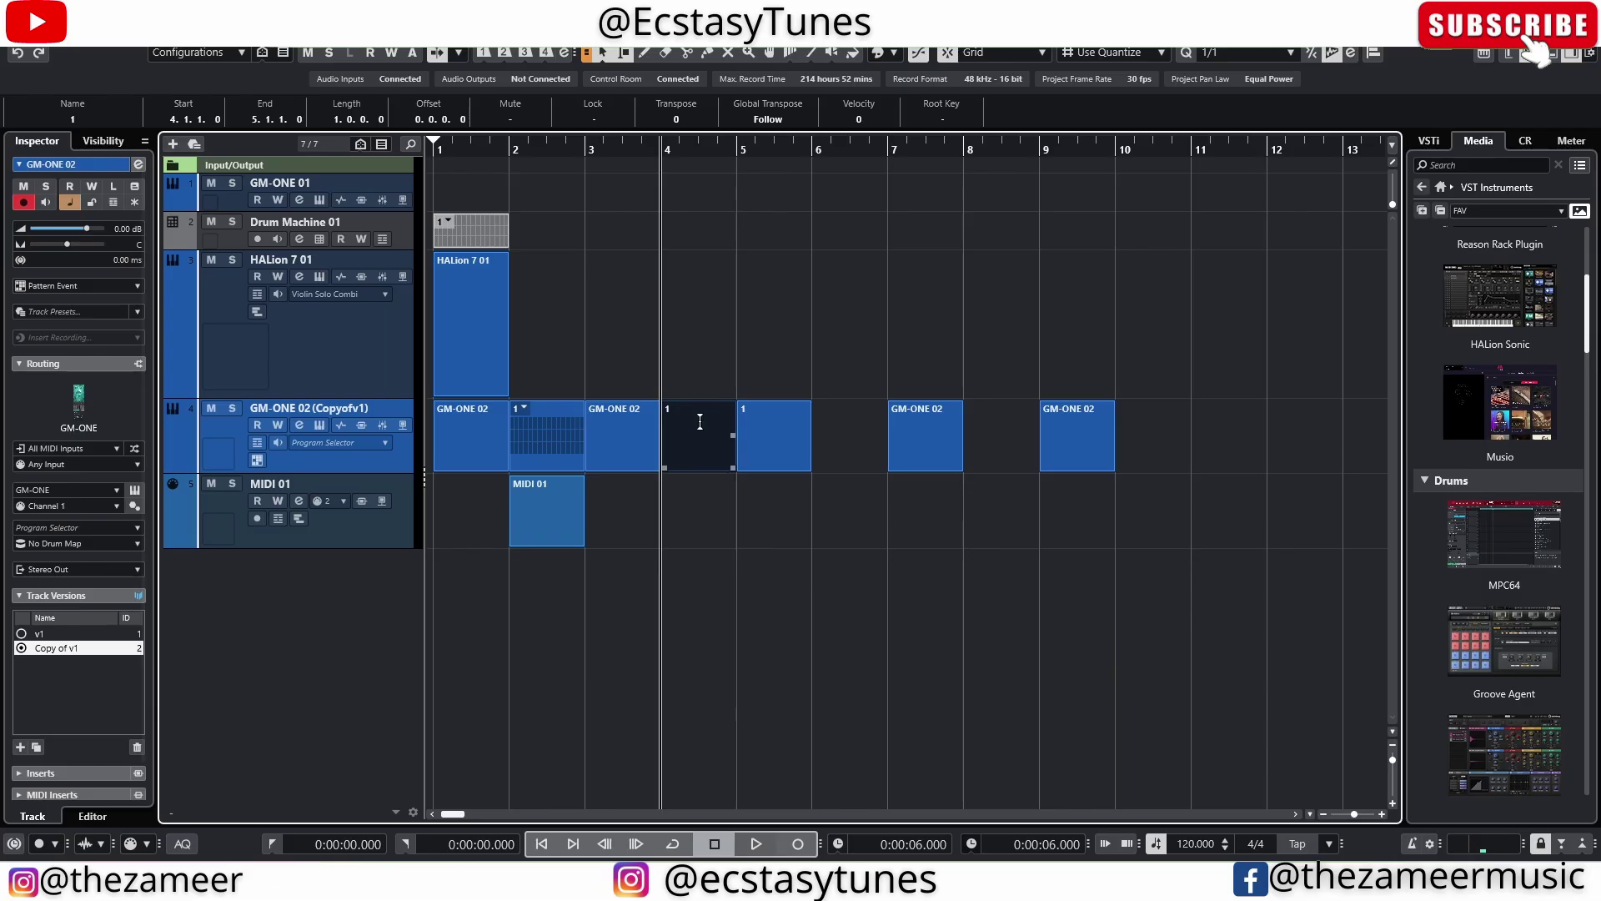
pyautogui.click(801, 462)
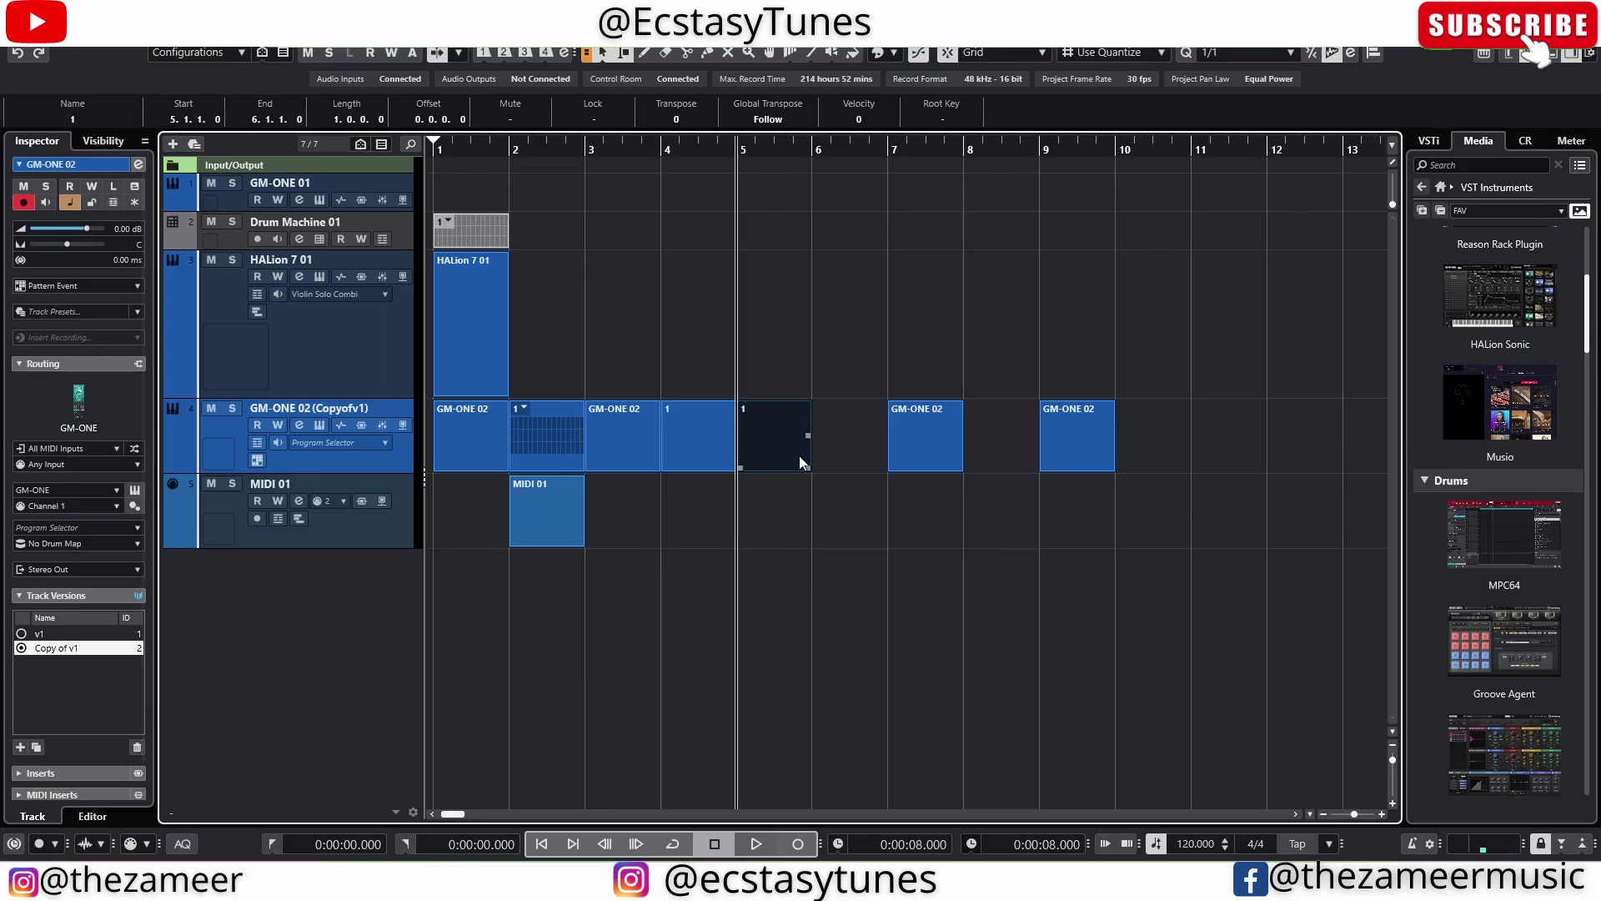
pyautogui.click(52, 635)
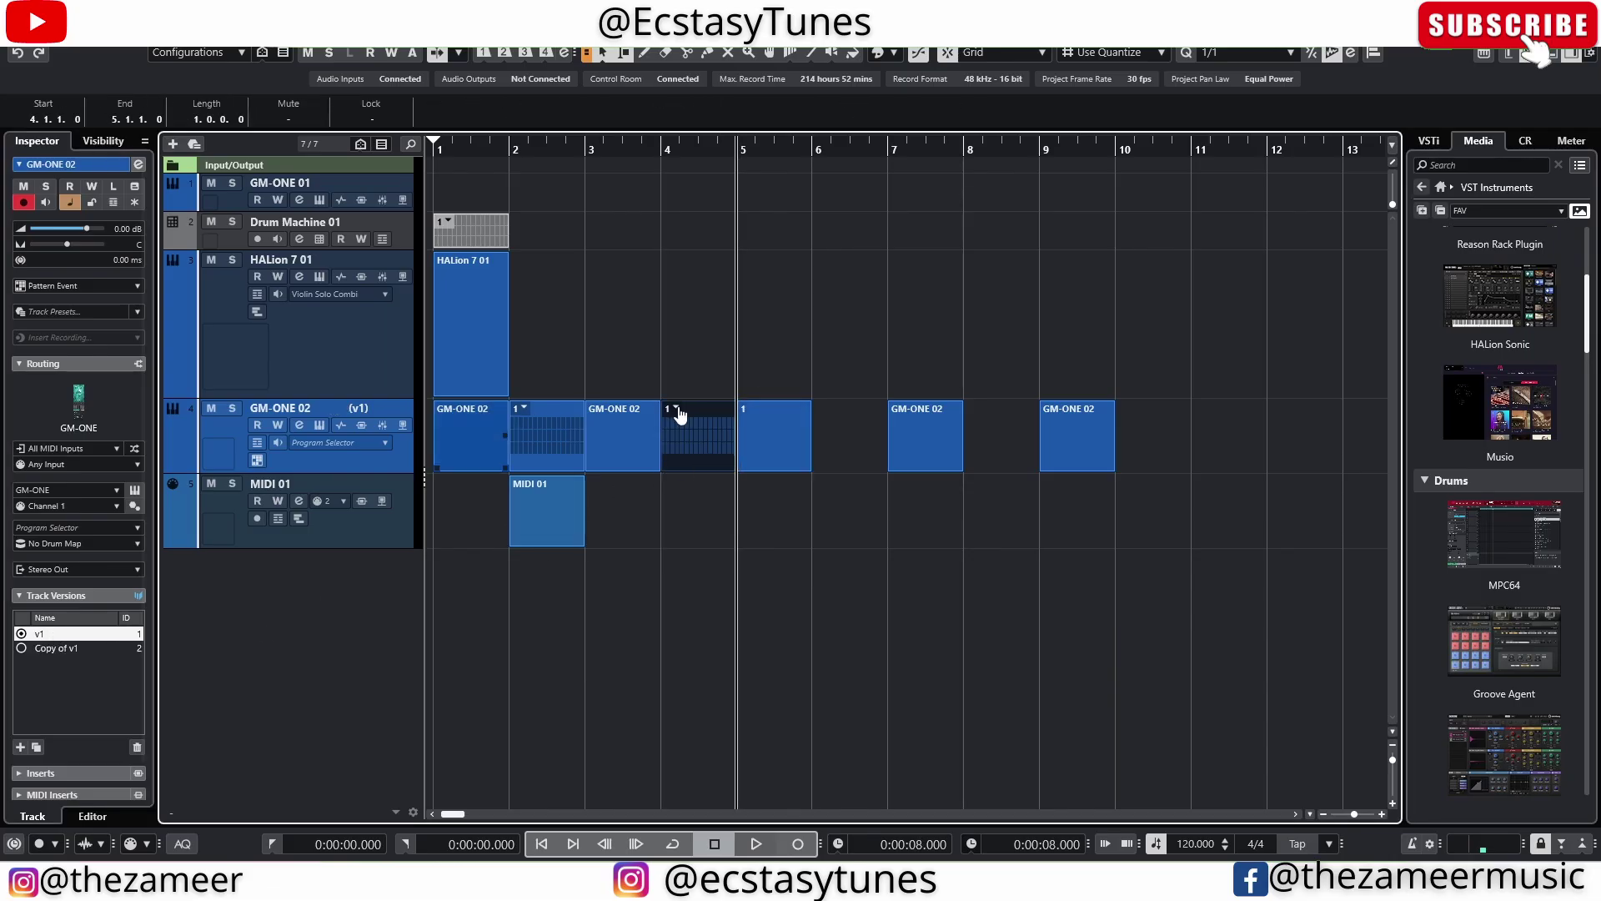
pyautogui.click(499, 450)
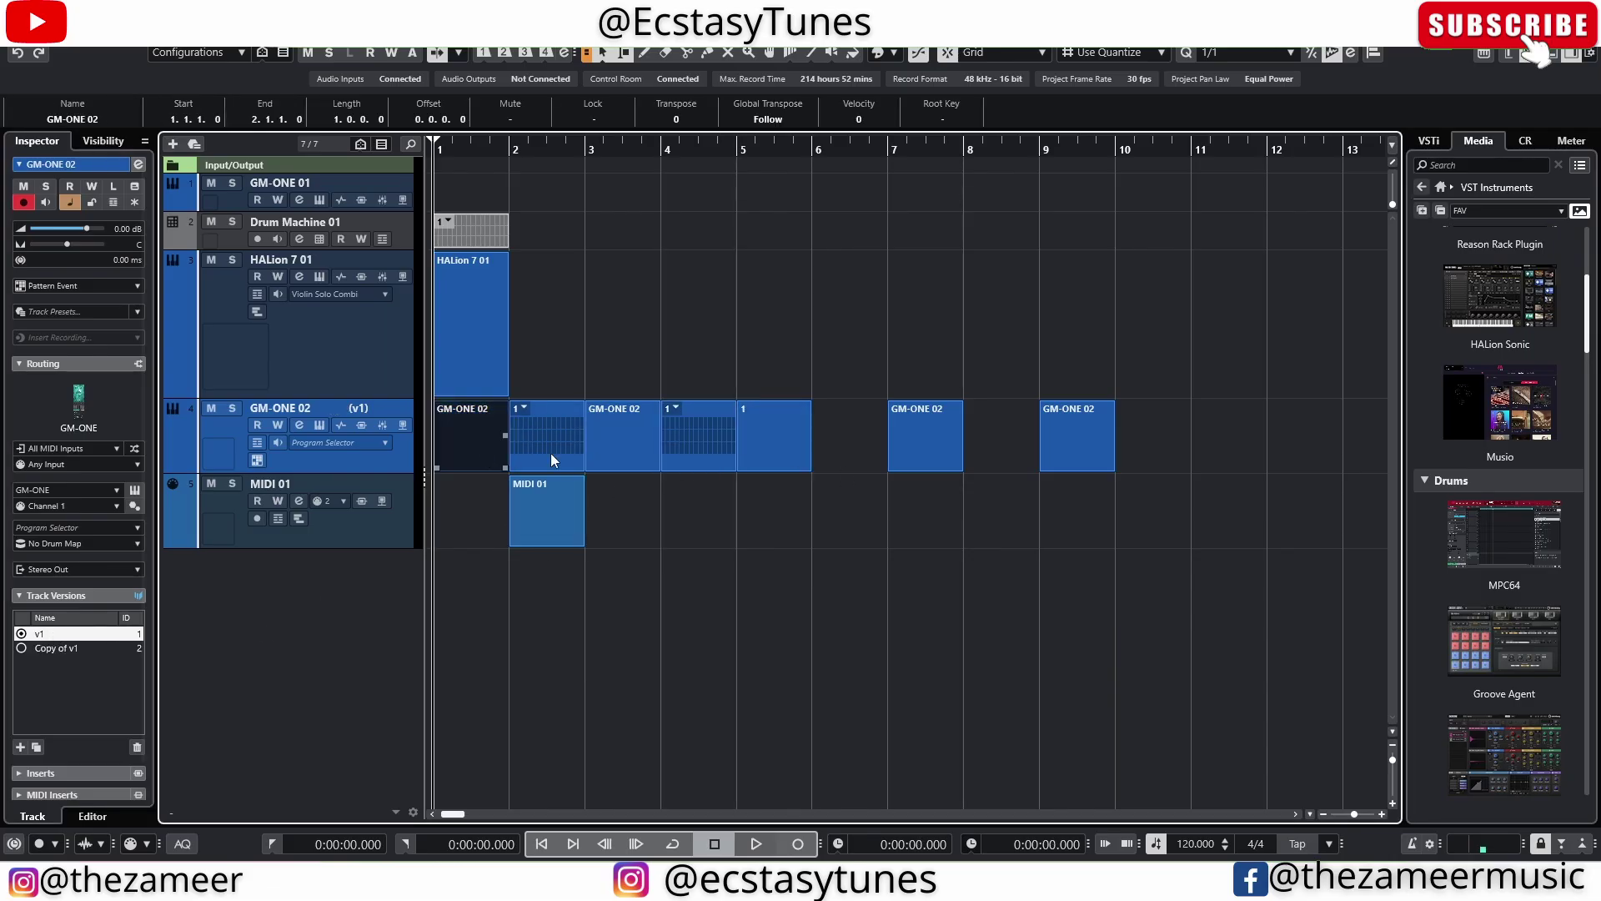
pyautogui.click(60, 649)
pyautogui.click(683, 456)
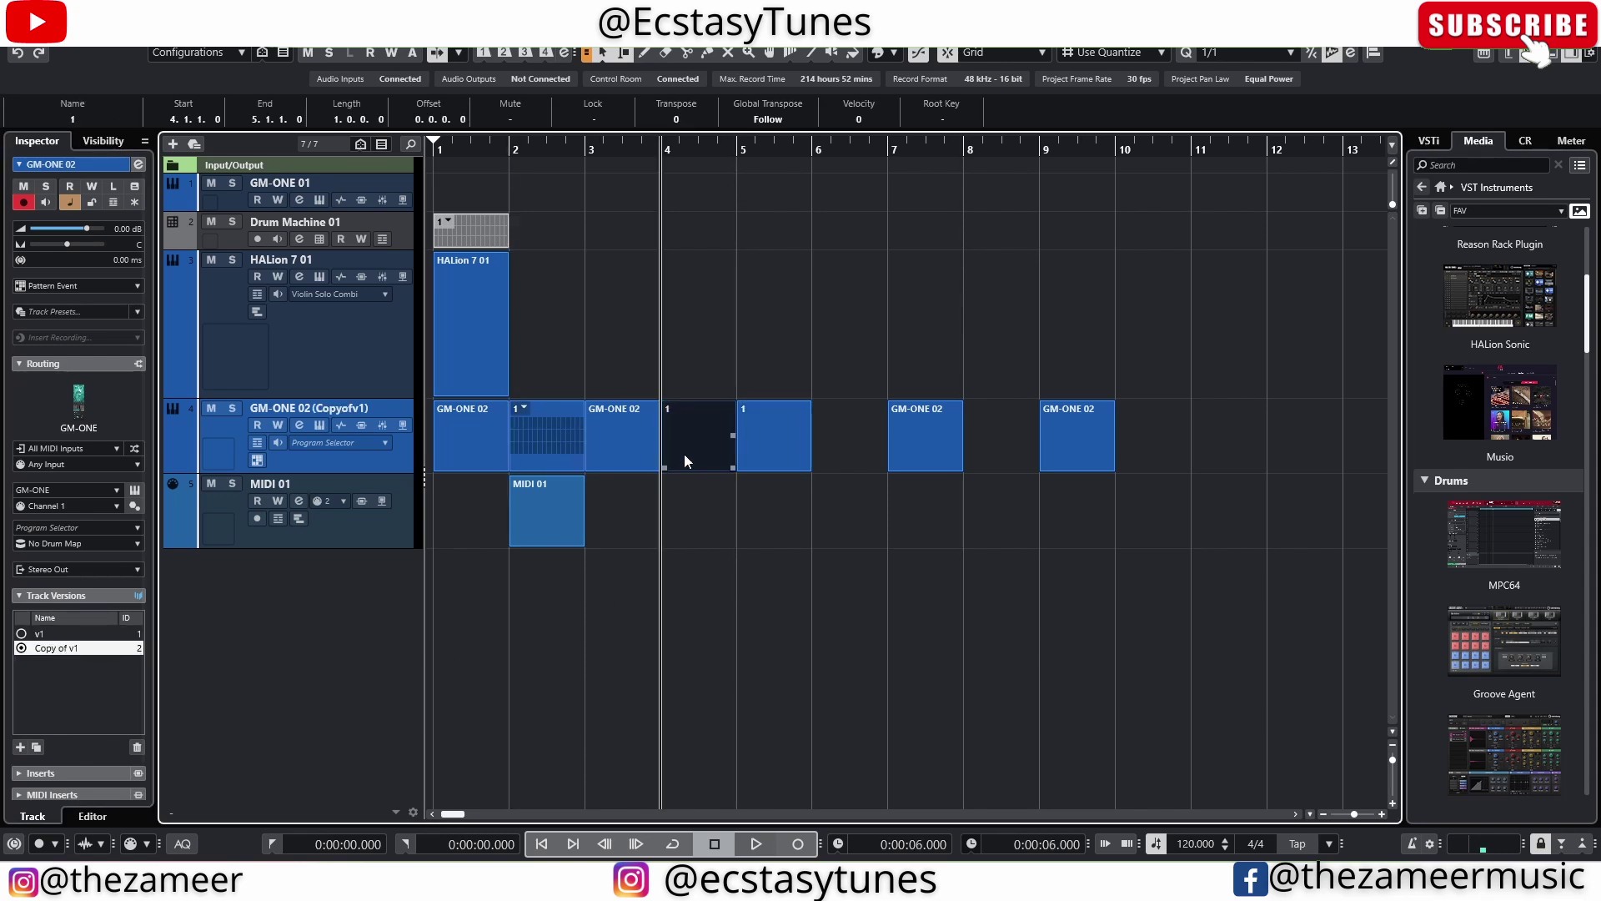
# In the bar-2 pattern, set C1 on steps 1, 5, 10, C#1 on 3, D#1 on 4 and 8
pyautogui.doubleClick(562, 449)
pyautogui.click(576, 575)
pyautogui.click(678, 596)
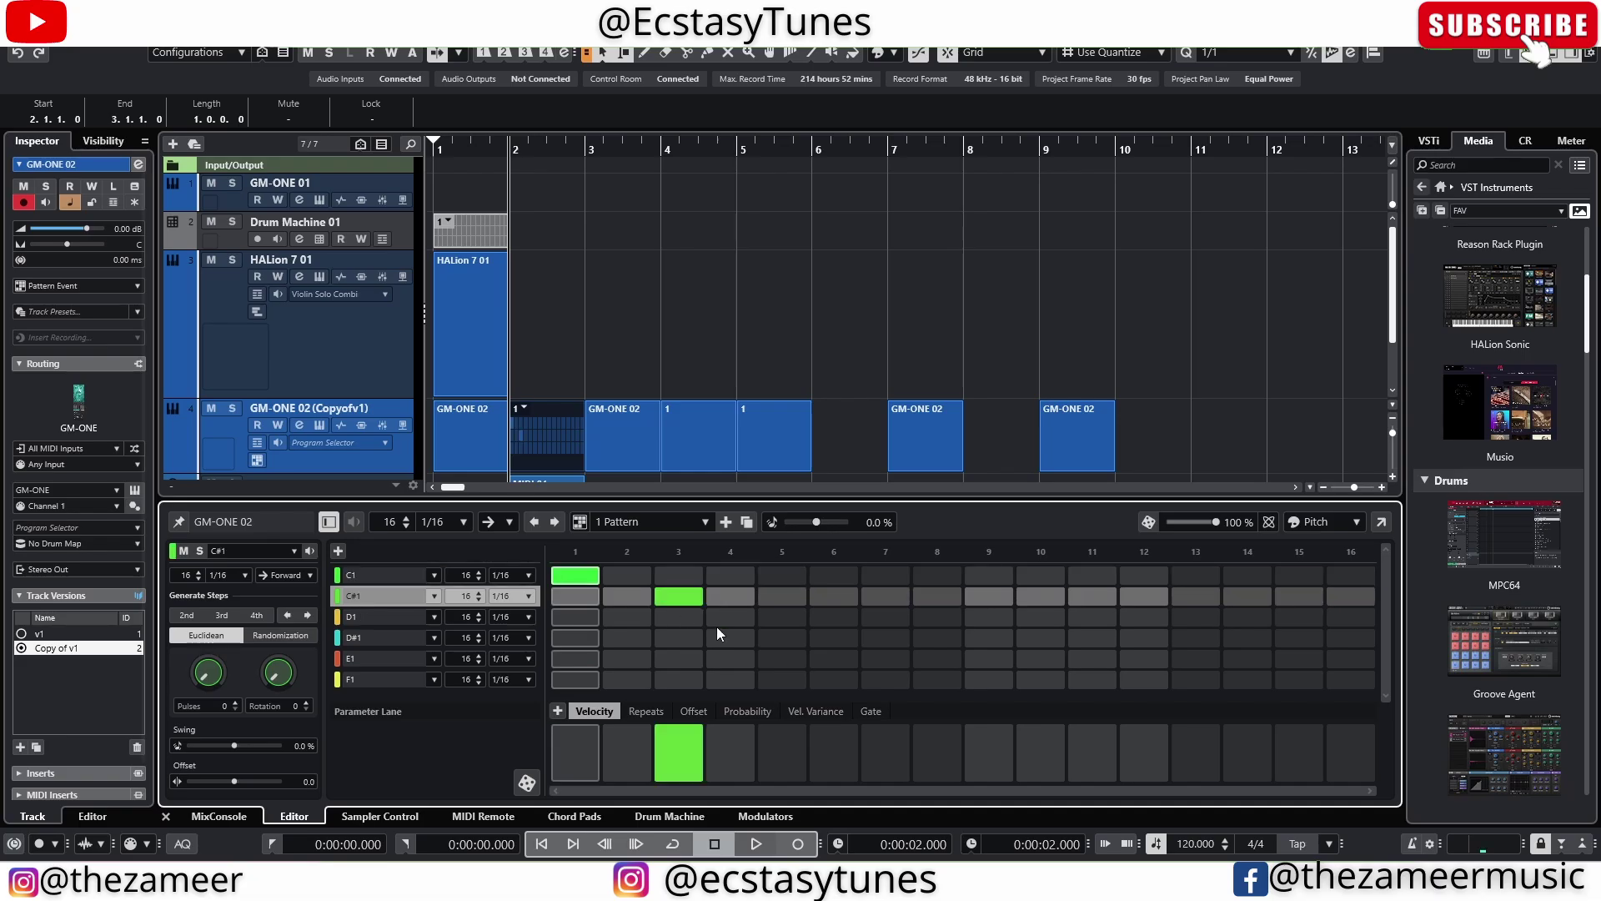
pyautogui.click(731, 637)
pyautogui.click(782, 574)
pyautogui.click(937, 637)
pyautogui.click(1040, 575)
pyautogui.click(1093, 616)
pyautogui.click(1104, 625)
# Add C1 on step 13 and fill all sixteen E1 steps in the pattern
pyautogui.click(1196, 574)
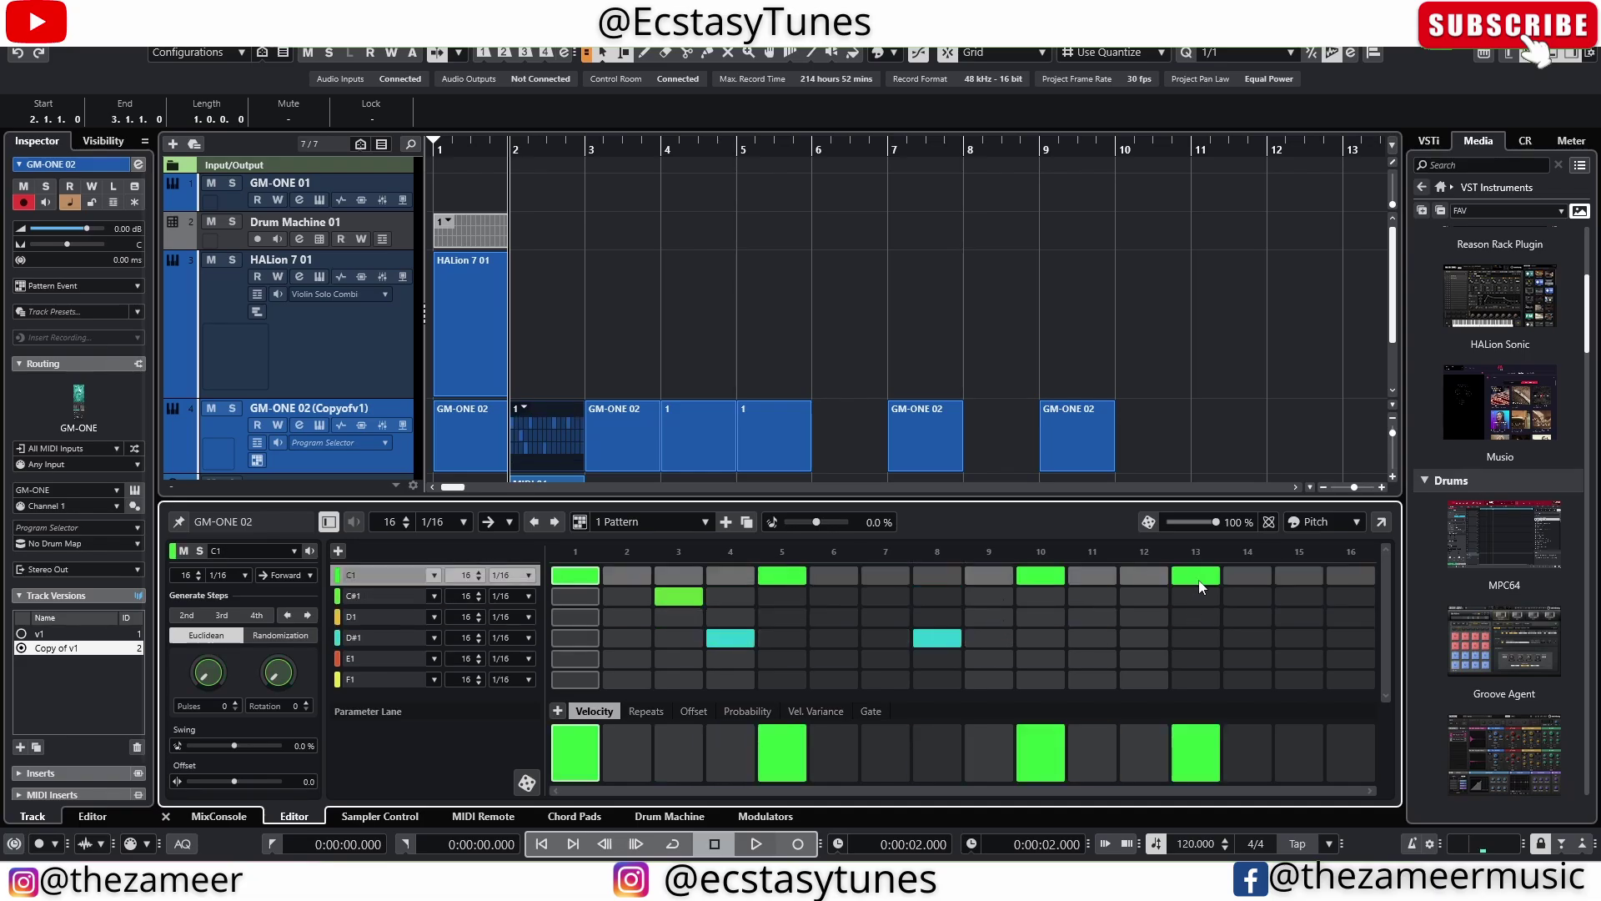
pyautogui.click(1196, 658)
pyautogui.moveTo(575, 658); pyautogui.dragTo(1367, 658)
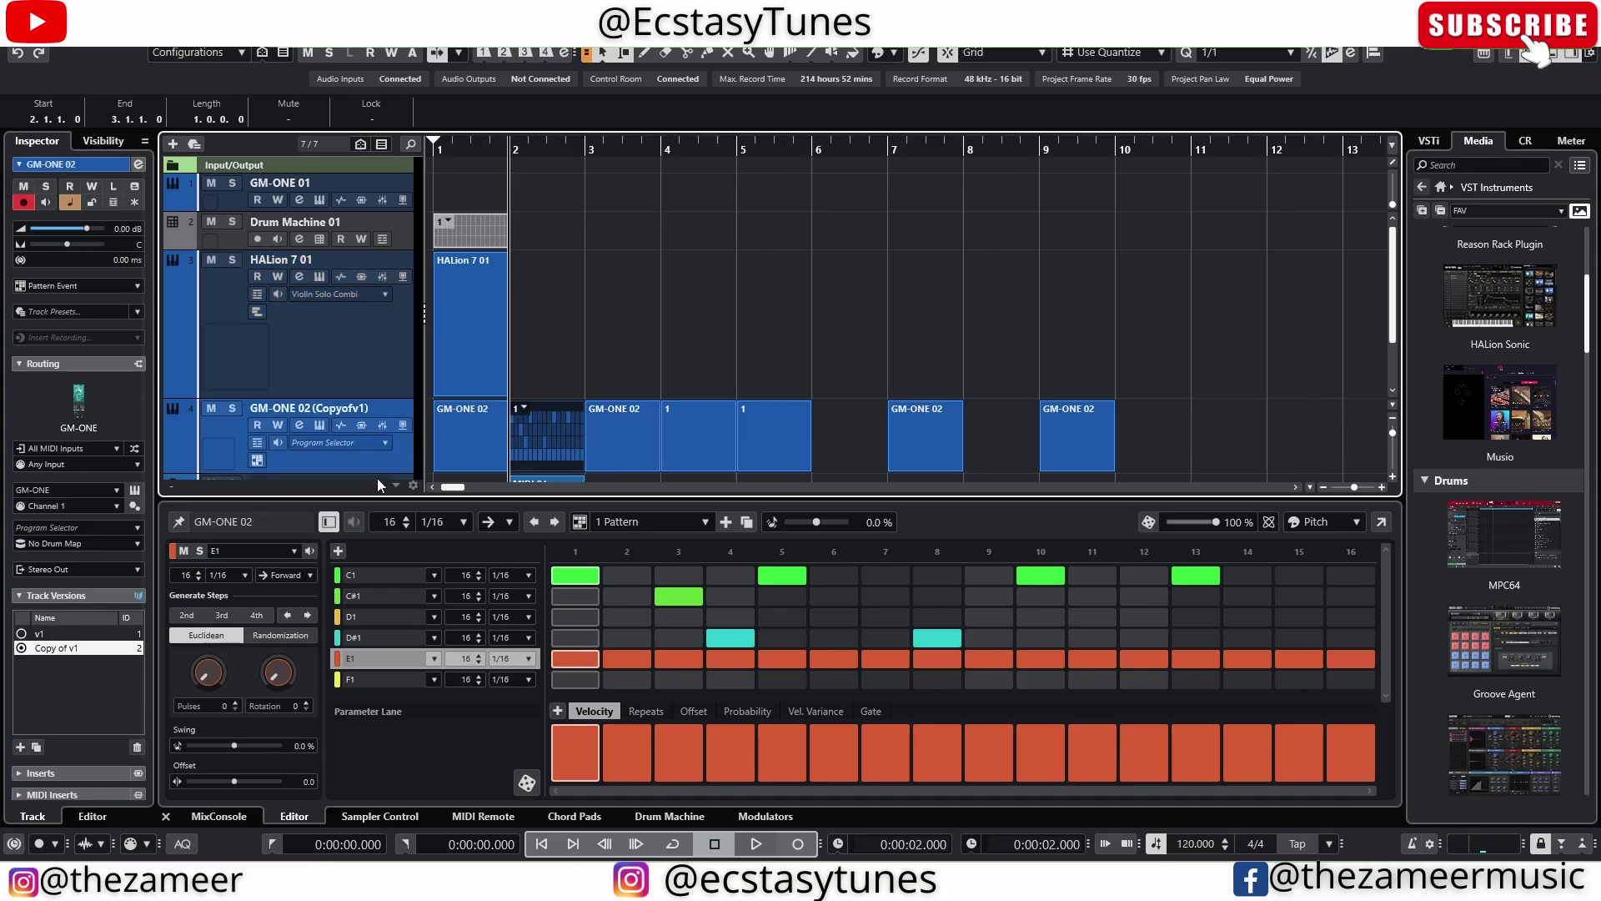
pyautogui.moveTo(580, 522); pyautogui.dragTo(349, 581)
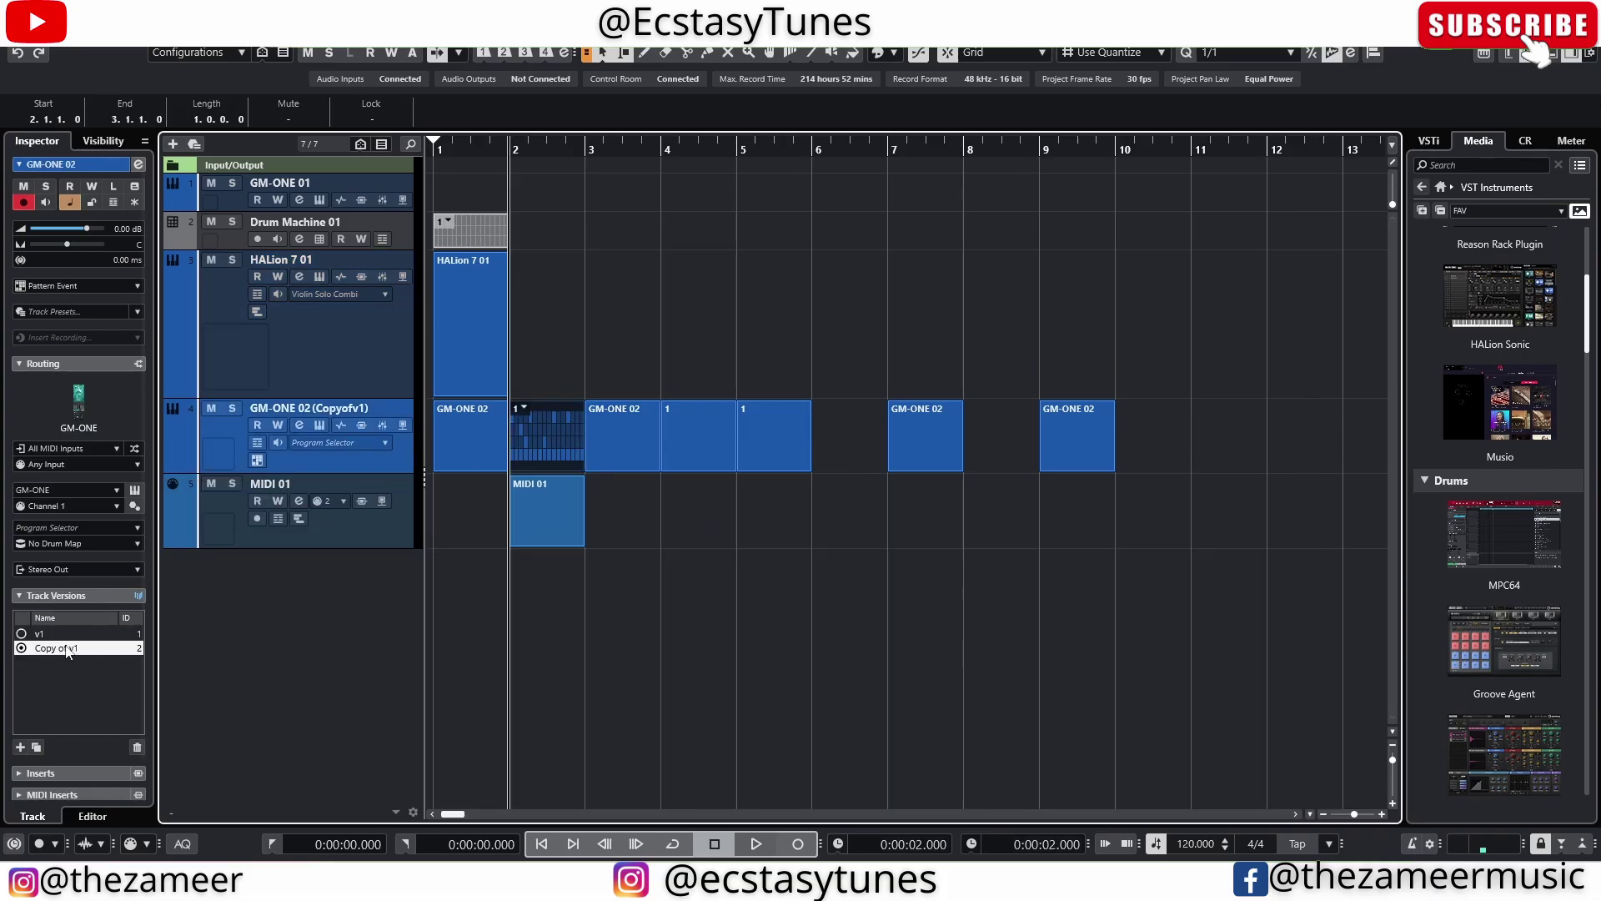
# Create a new Copy of v1 track version and convert its bar-2 pattern to a MIDI part
pyautogui.click(36, 749)
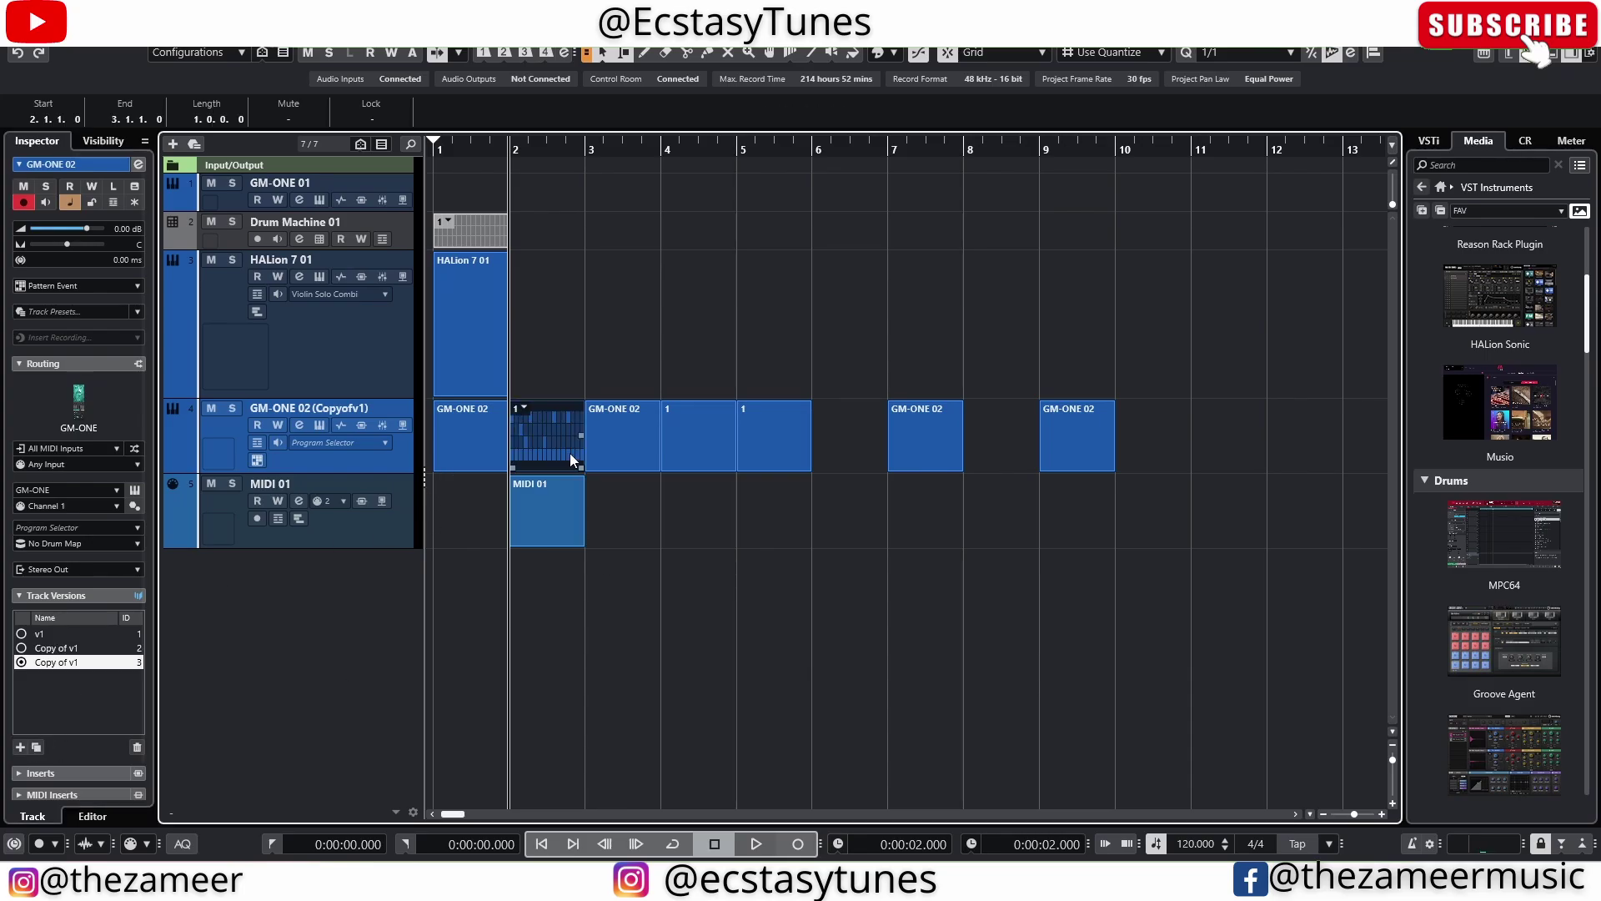
pyautogui.rightClick(521, 412)
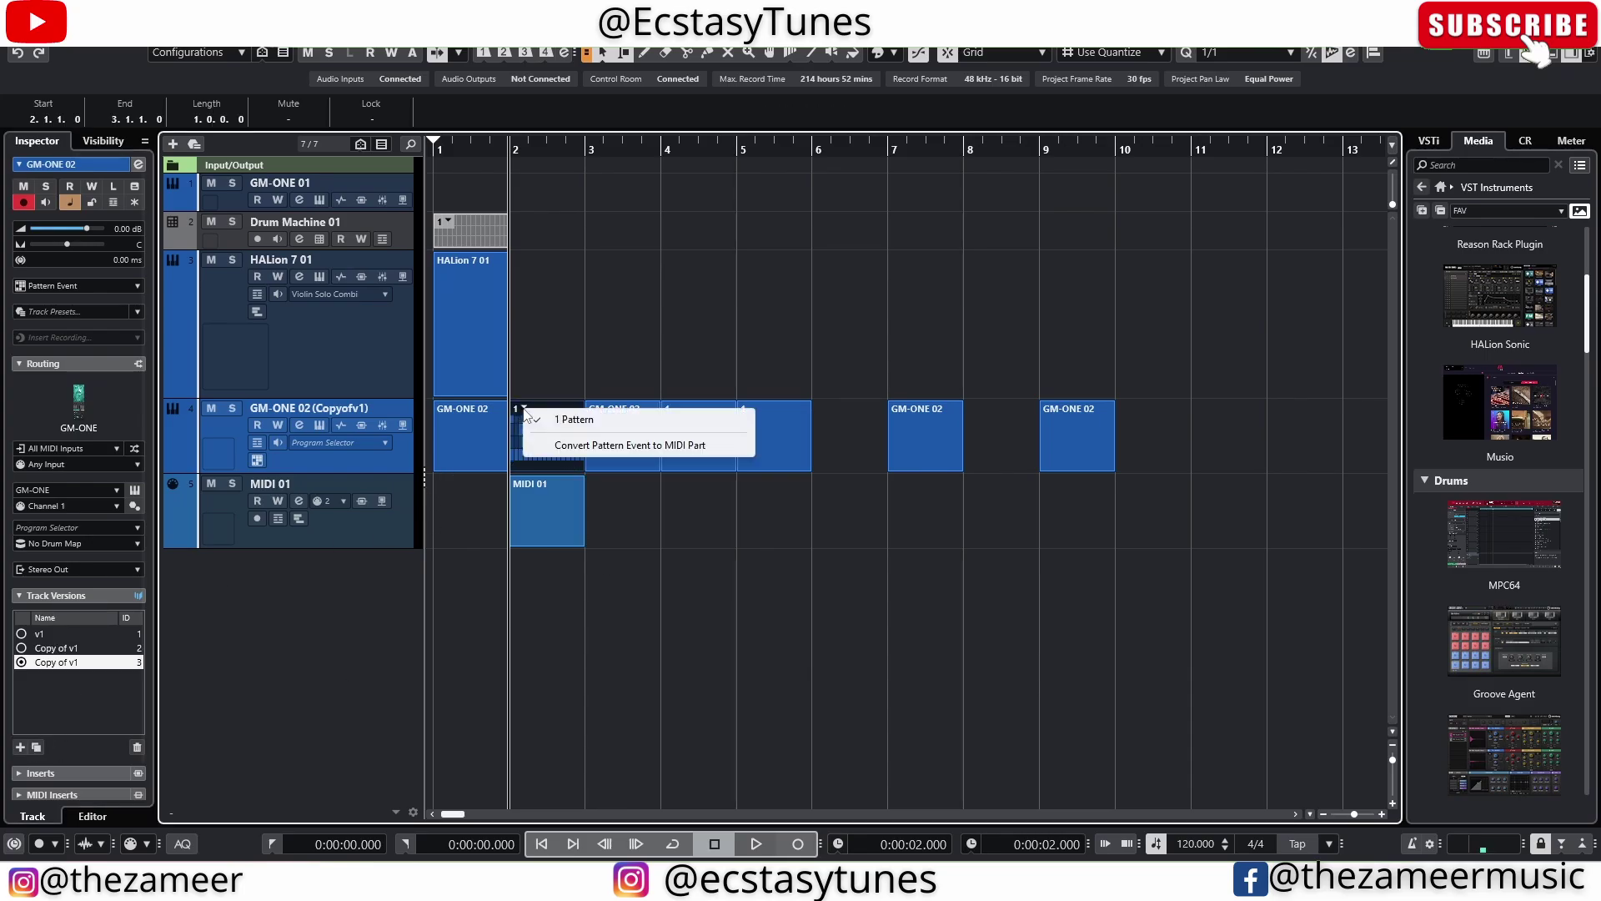
pyautogui.click(605, 446)
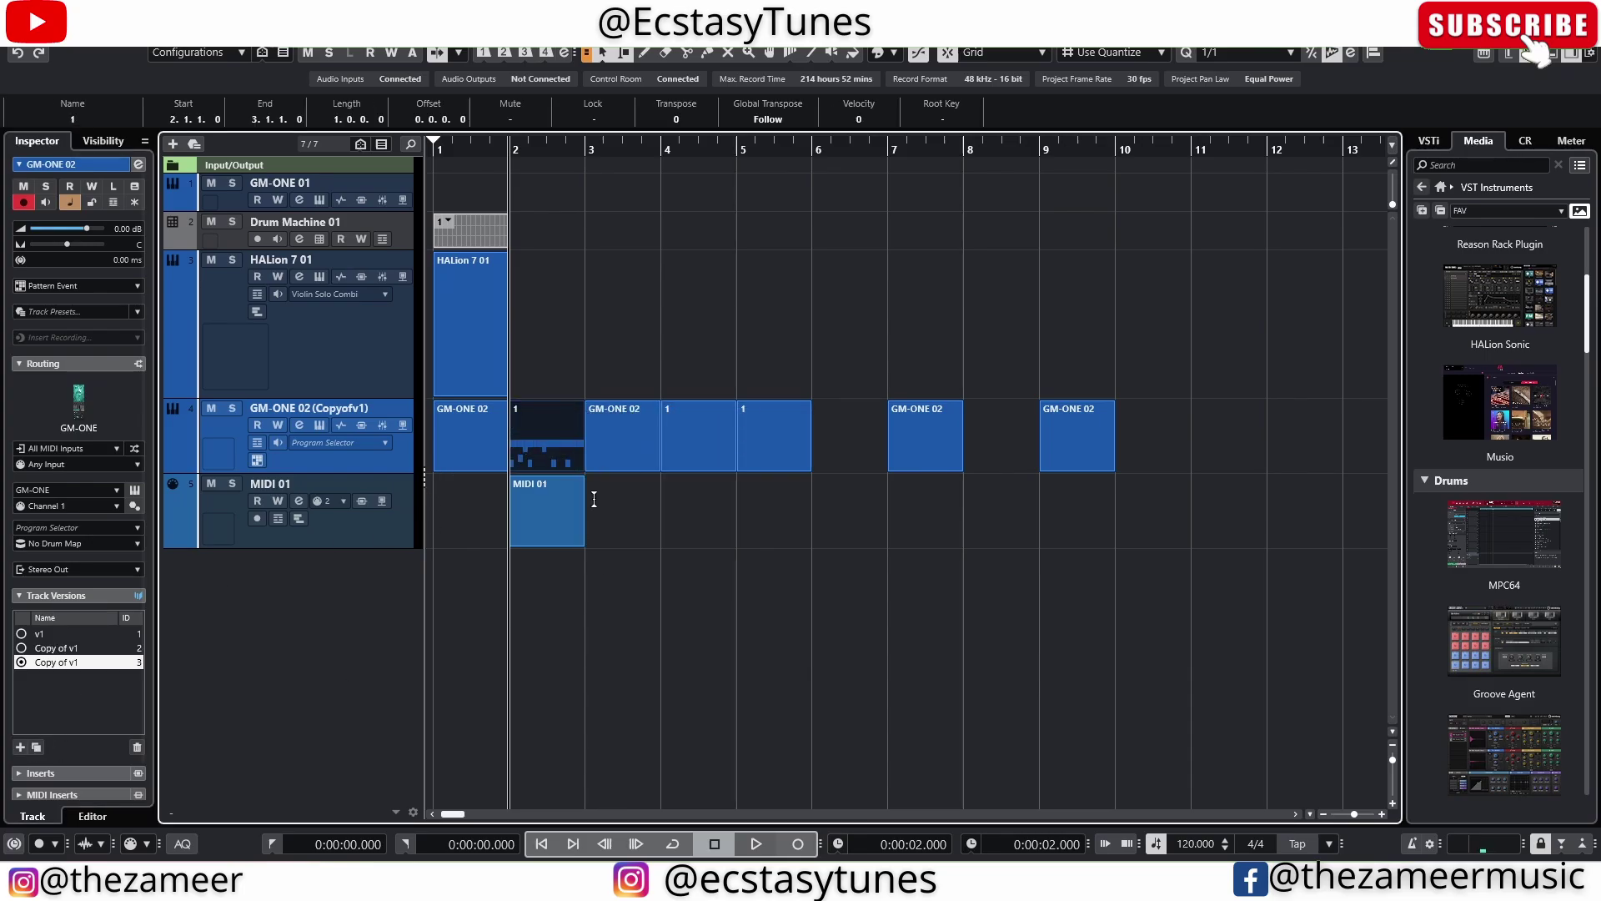
pyautogui.doubleClick(567, 447)
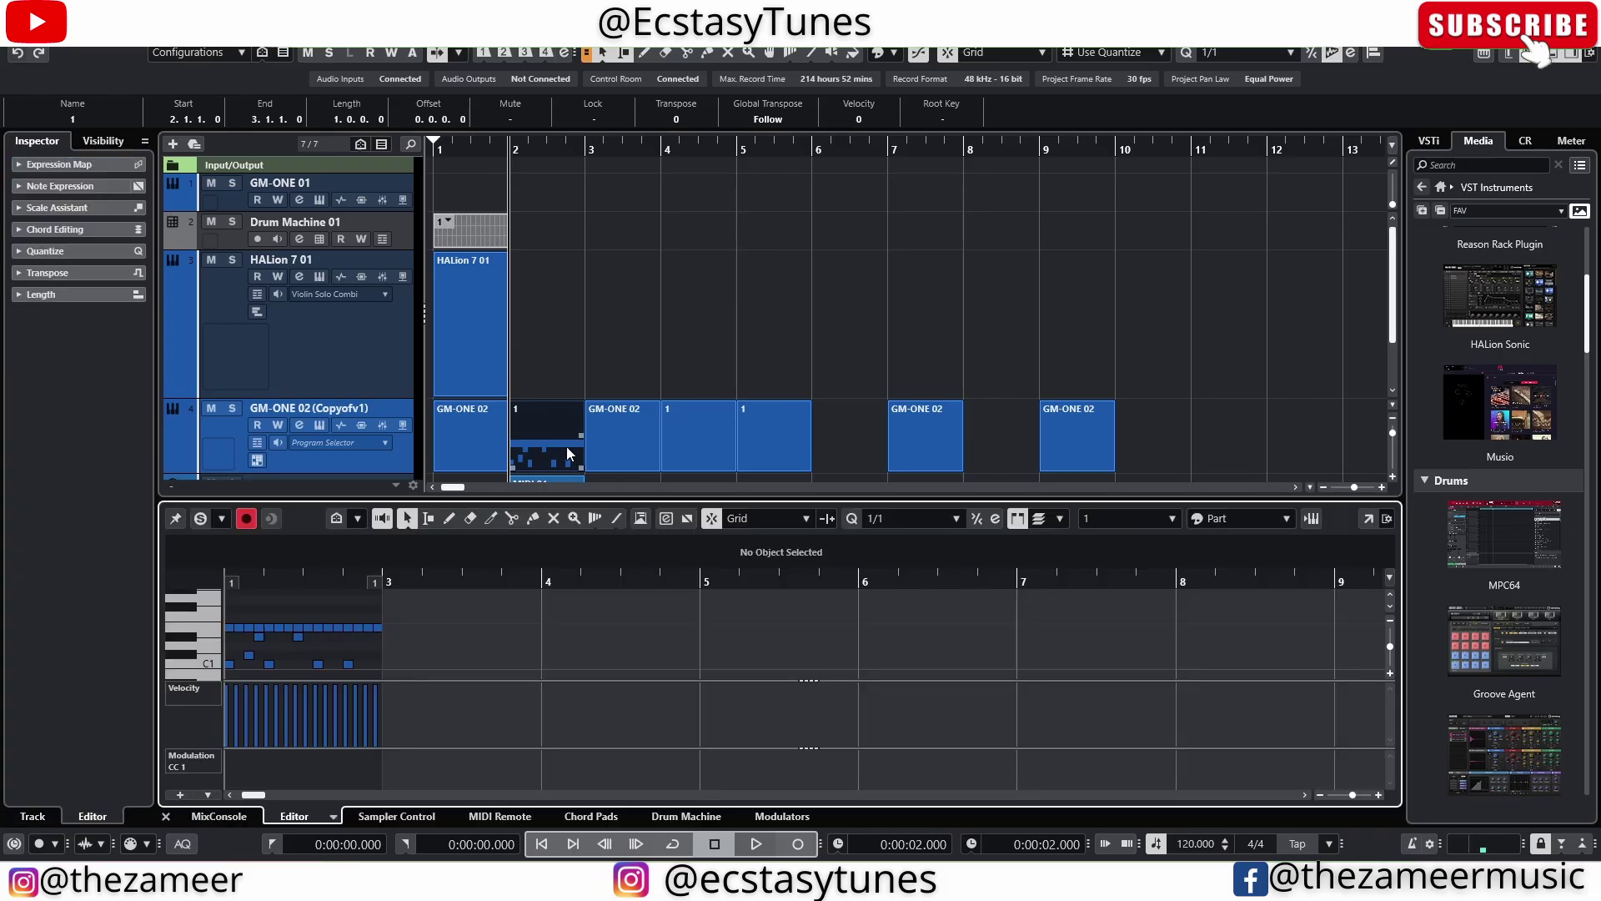
pyautogui.hotkey('ctrl', 'e')
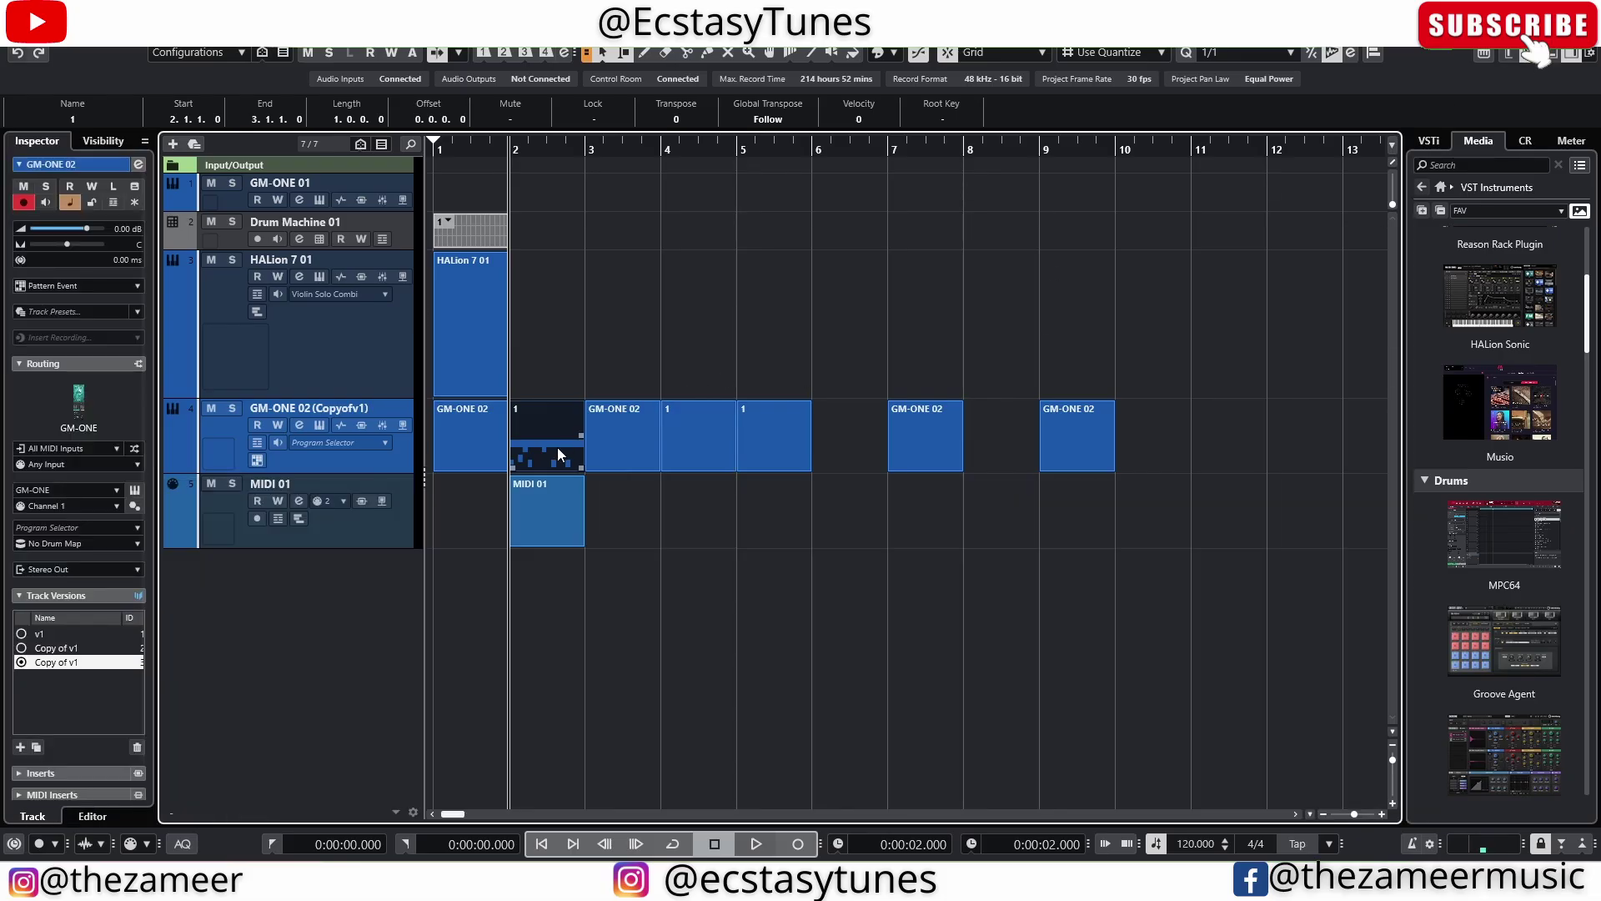
# Dissolve the converted bar-2 part into per-pitch lanes using Dissolve Part with Dissolve to Lanes
pyautogui.click(176, 35)
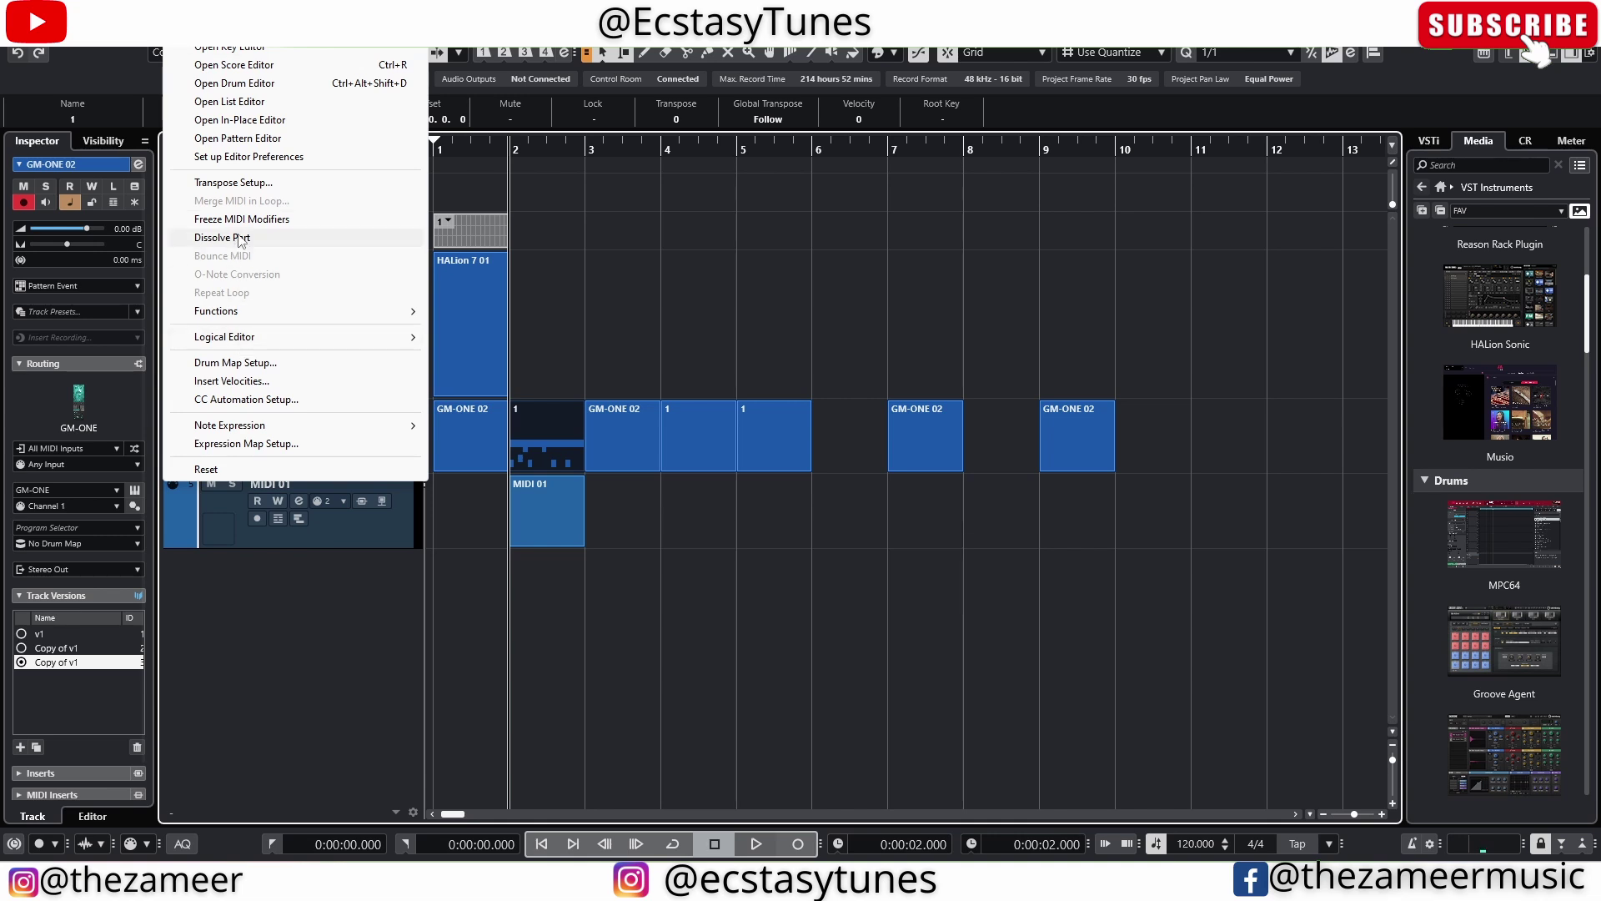
pyautogui.click(241, 239)
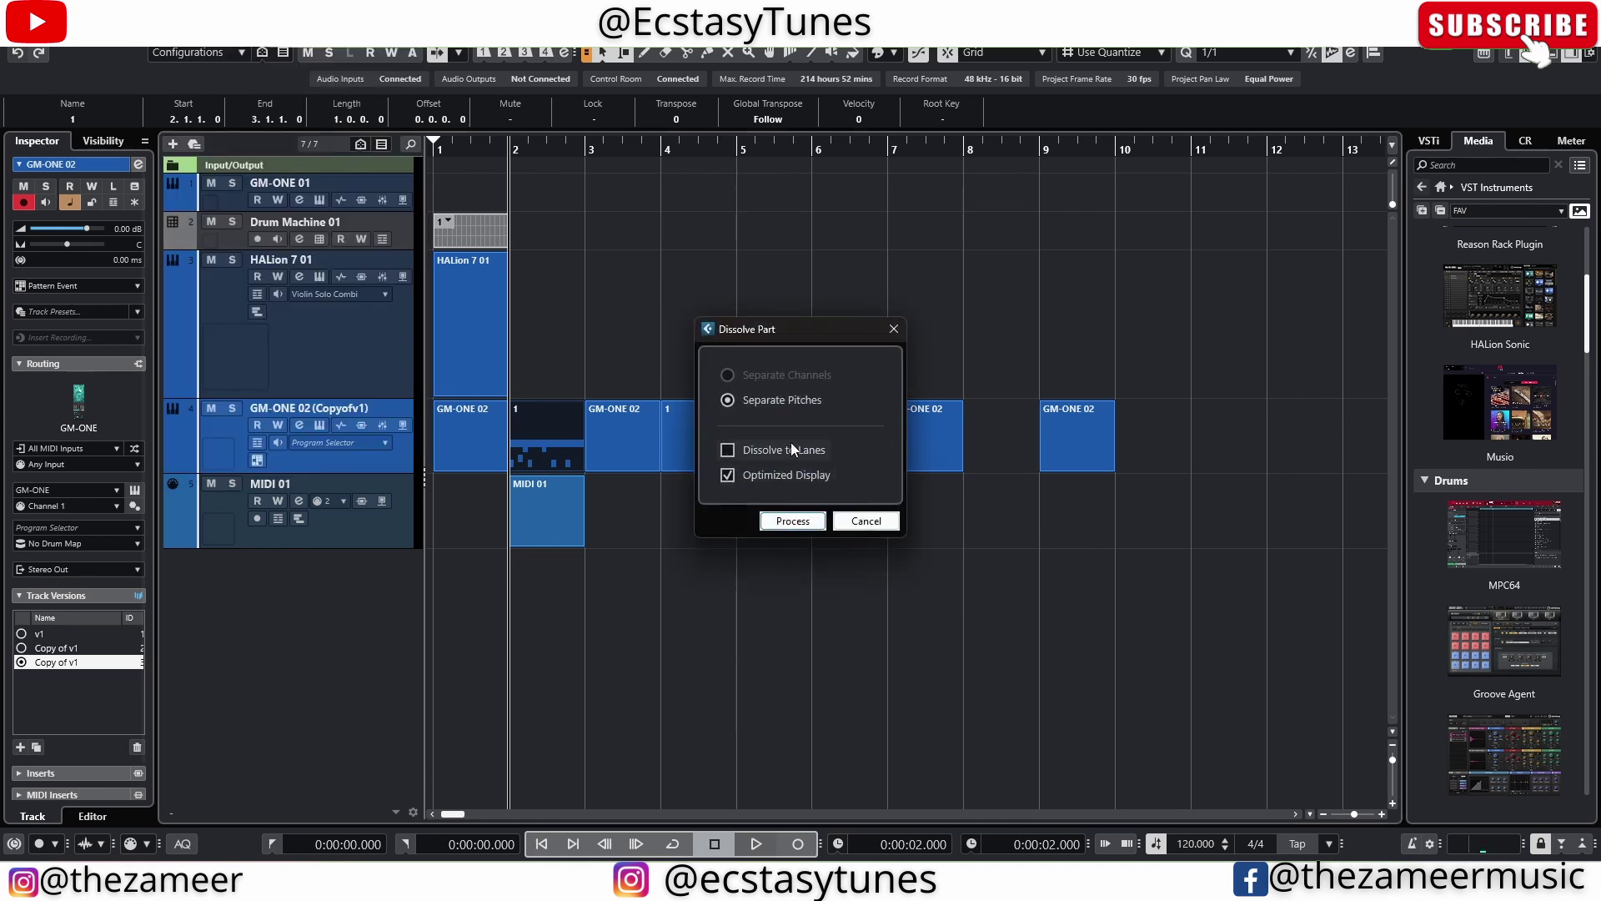
pyautogui.click(789, 446)
pyautogui.click(813, 522)
# Open the 1 E1 part on Lane 3 in the Key Editor to review its notes, then close it
pyautogui.scroll(-4, 611, 618)
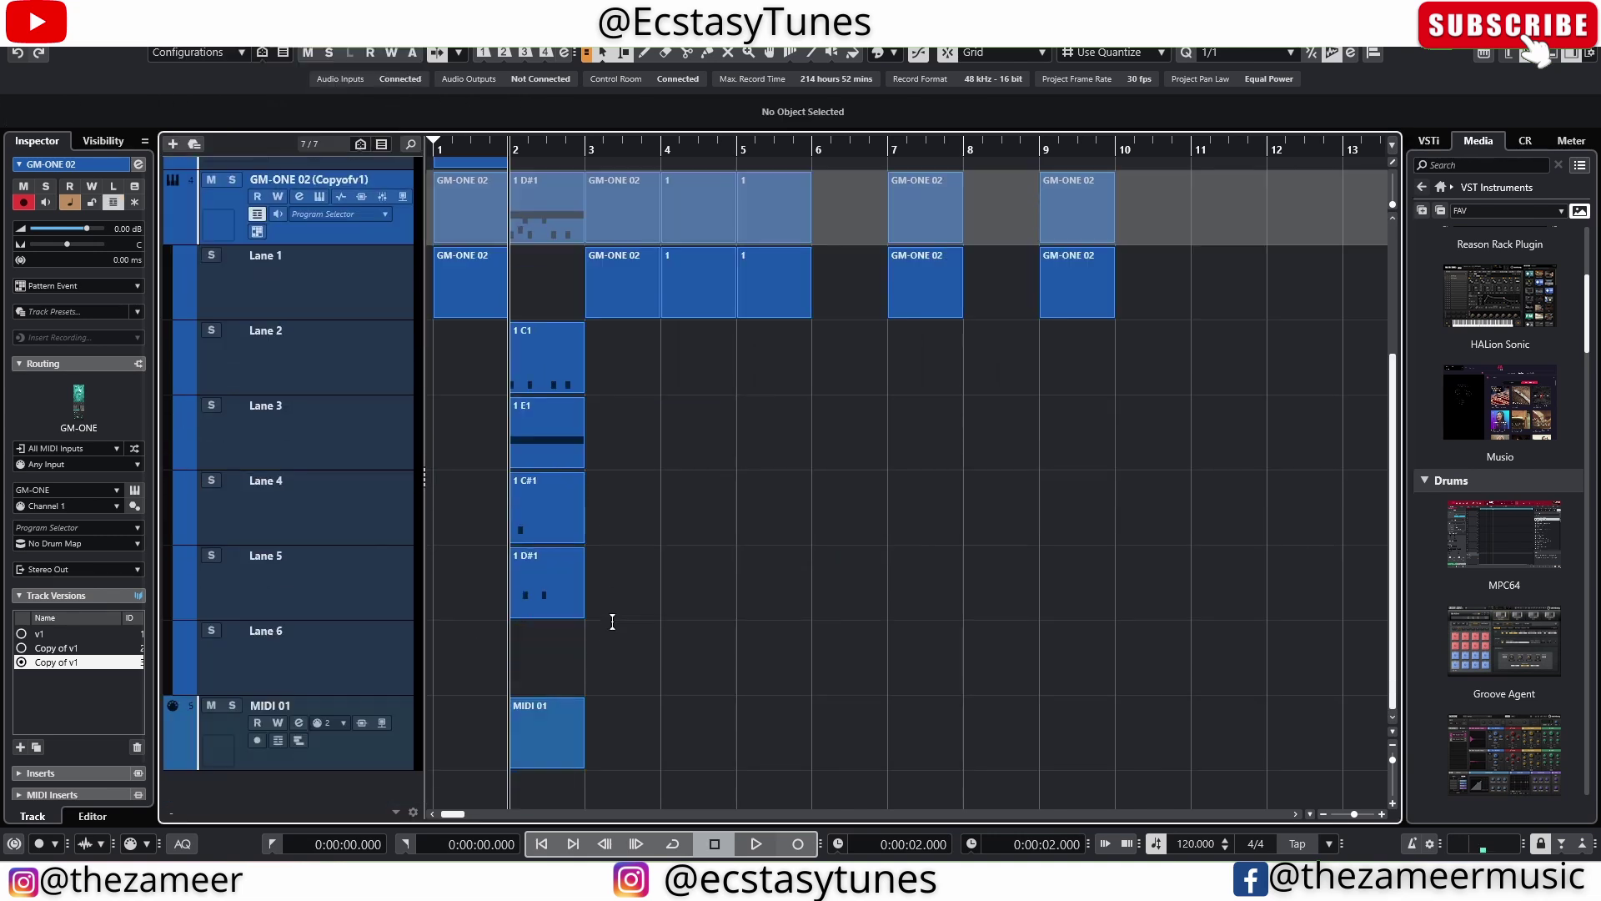
pyautogui.moveTo(633, 733); pyautogui.dragTo(552, 408)
pyautogui.click(608, 461)
pyautogui.click(564, 451)
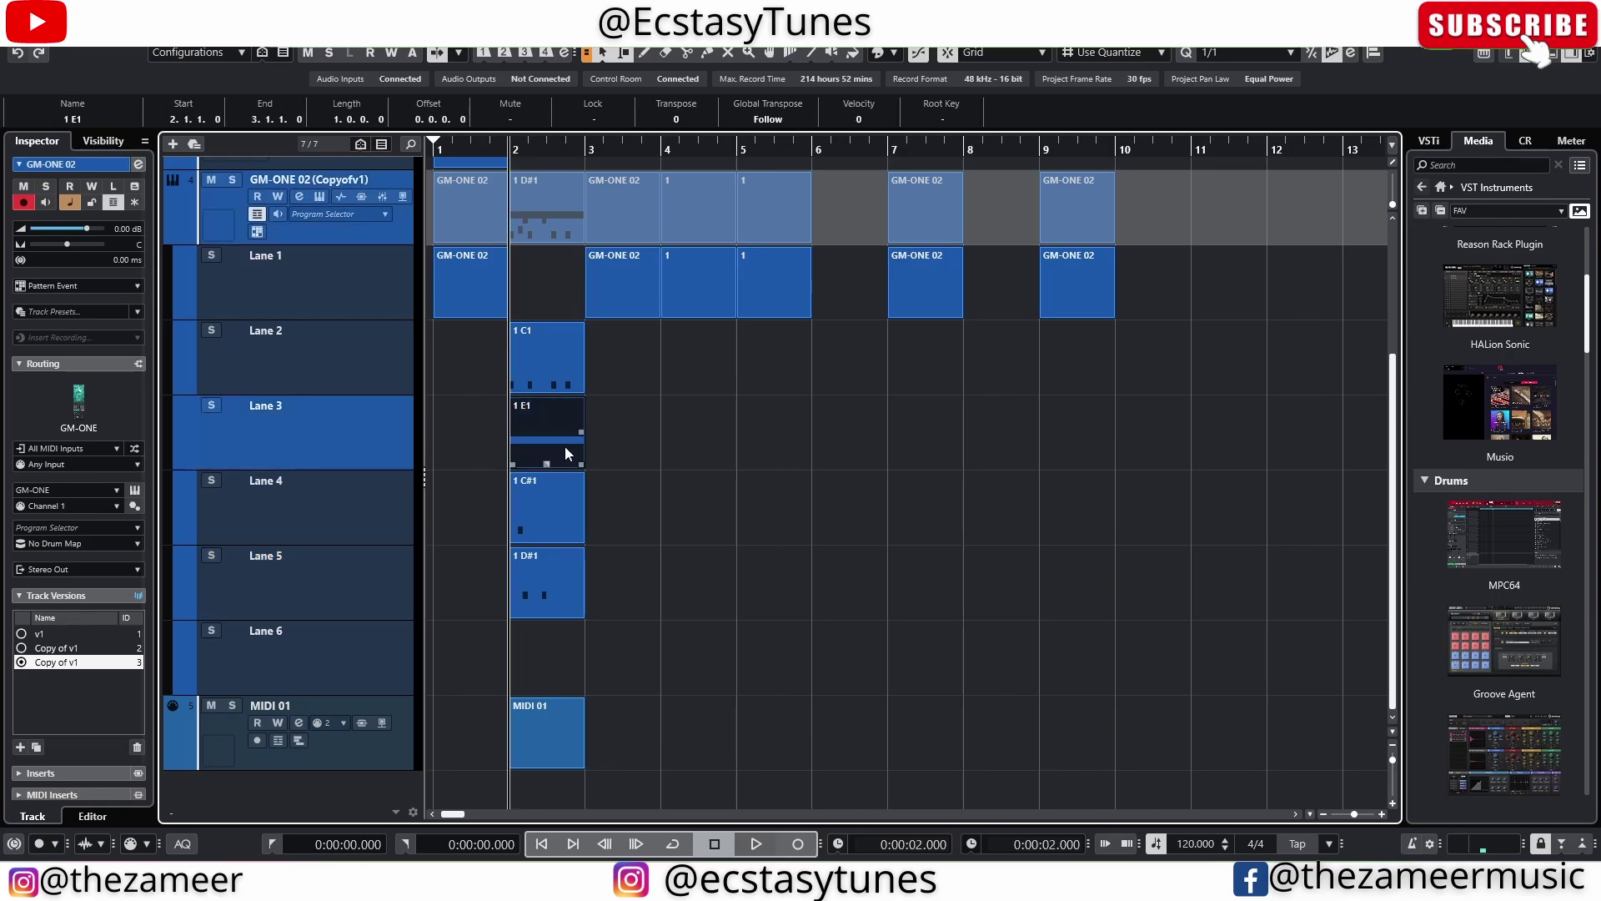
pyautogui.doubleClick(552, 444)
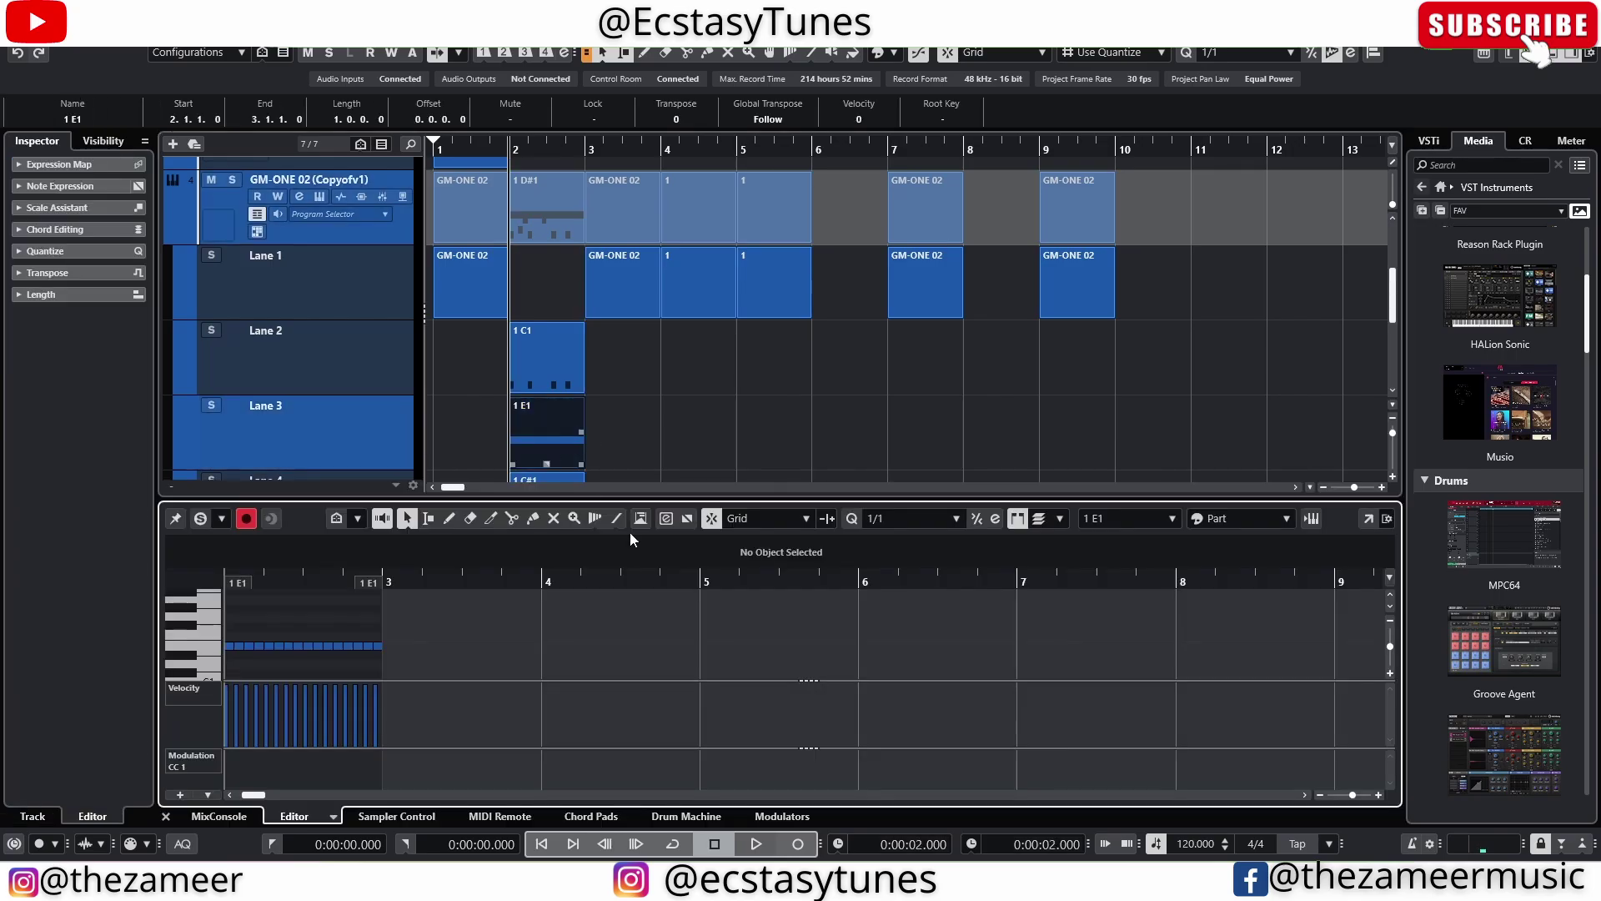
pyautogui.hotkey('ctrl', 'alt', 'e')
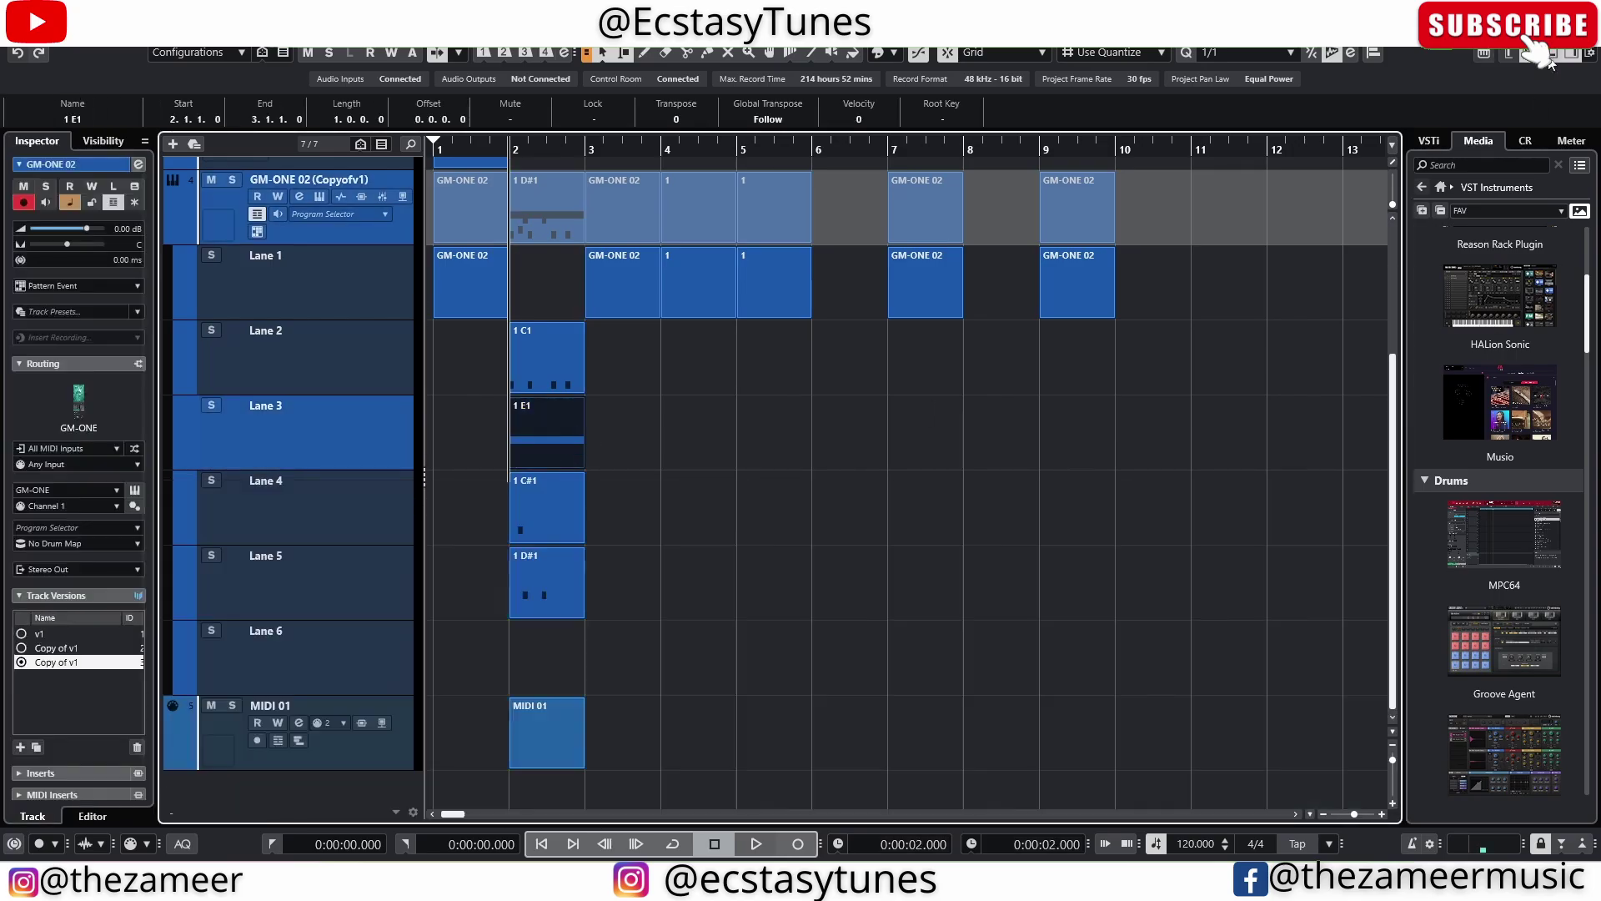
pyautogui.click(774, 467)
# Switch GM-ONE 02 back to the Copy of v1 (ID 2) track version
pyautogui.scroll(3, 595, 449)
pyautogui.scroll(-3, 573, 447)
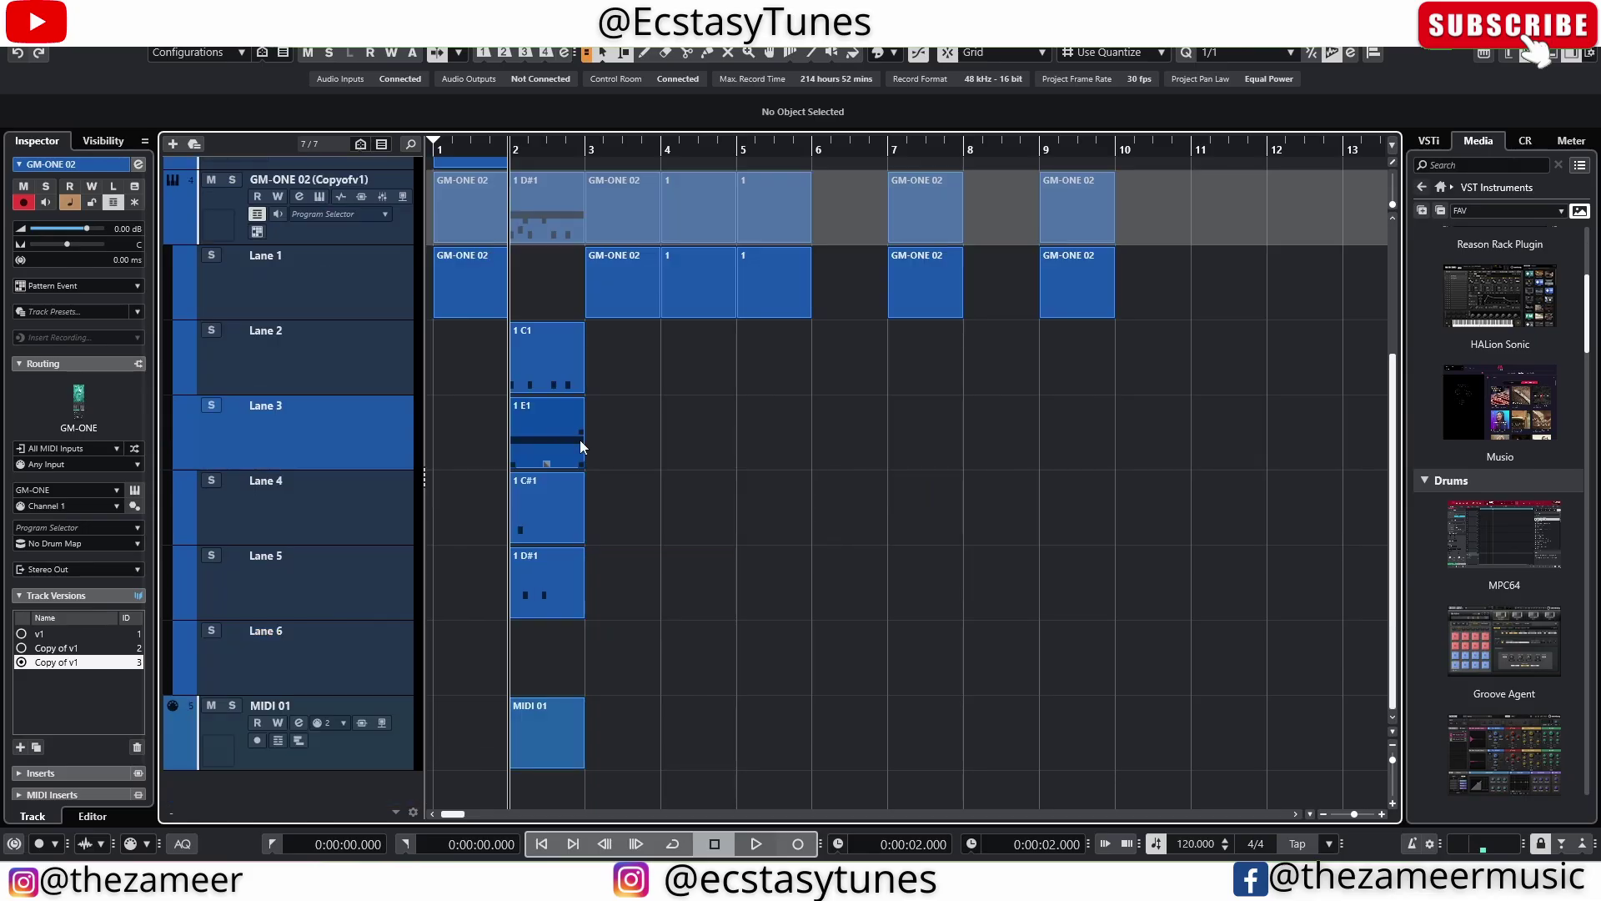
pyautogui.scroll(3, 579, 439)
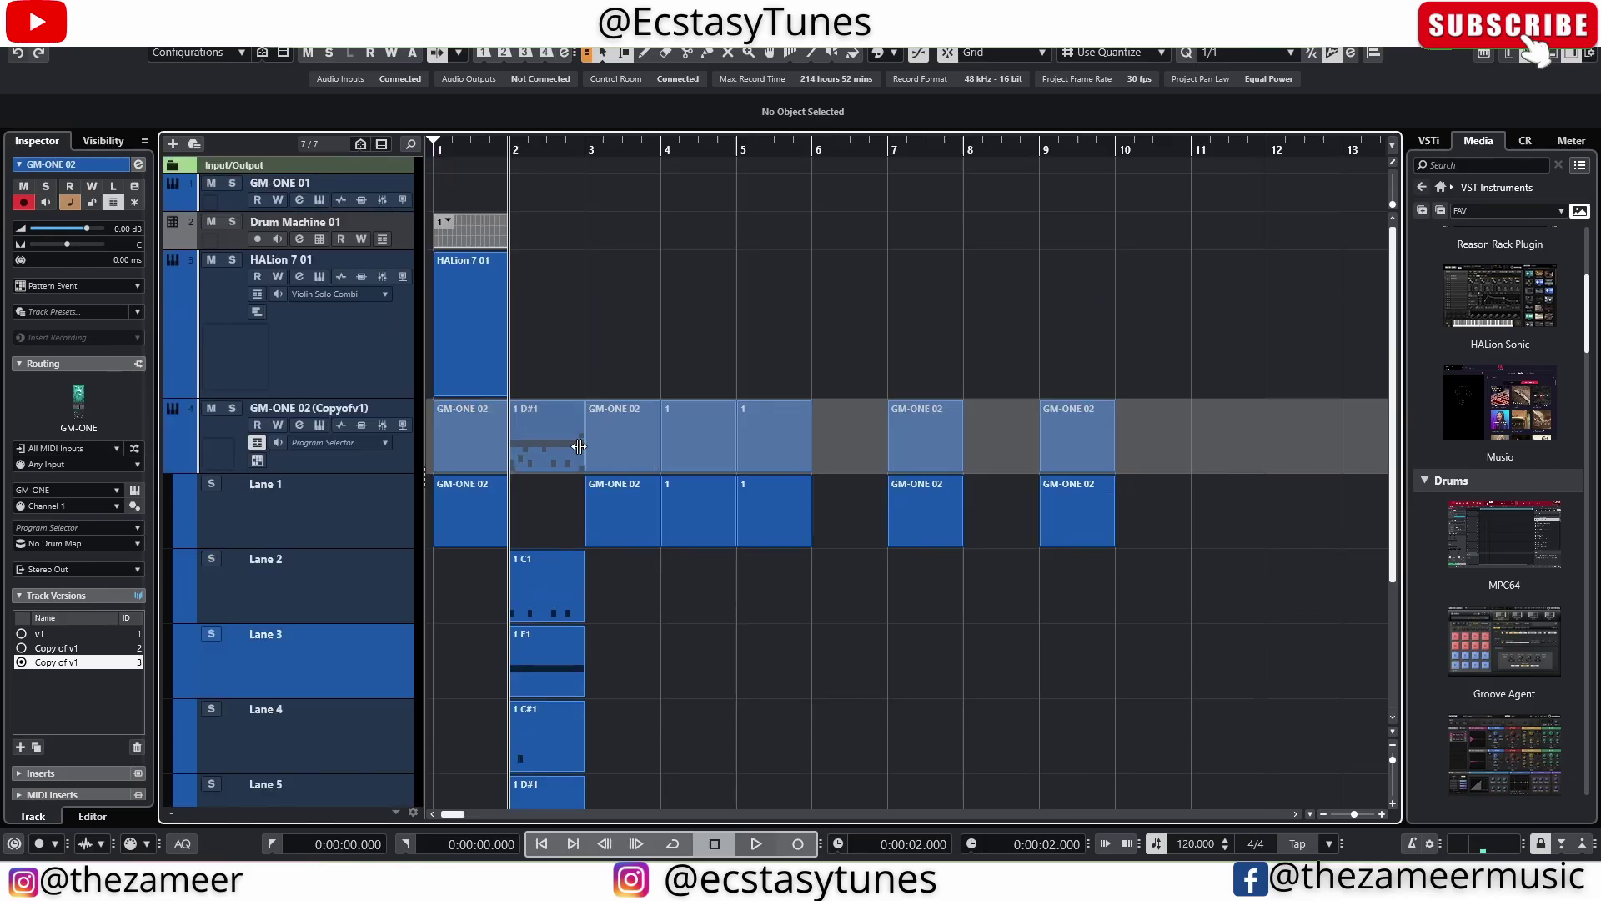
pyautogui.click(30, 648)
pyautogui.click(574, 527)
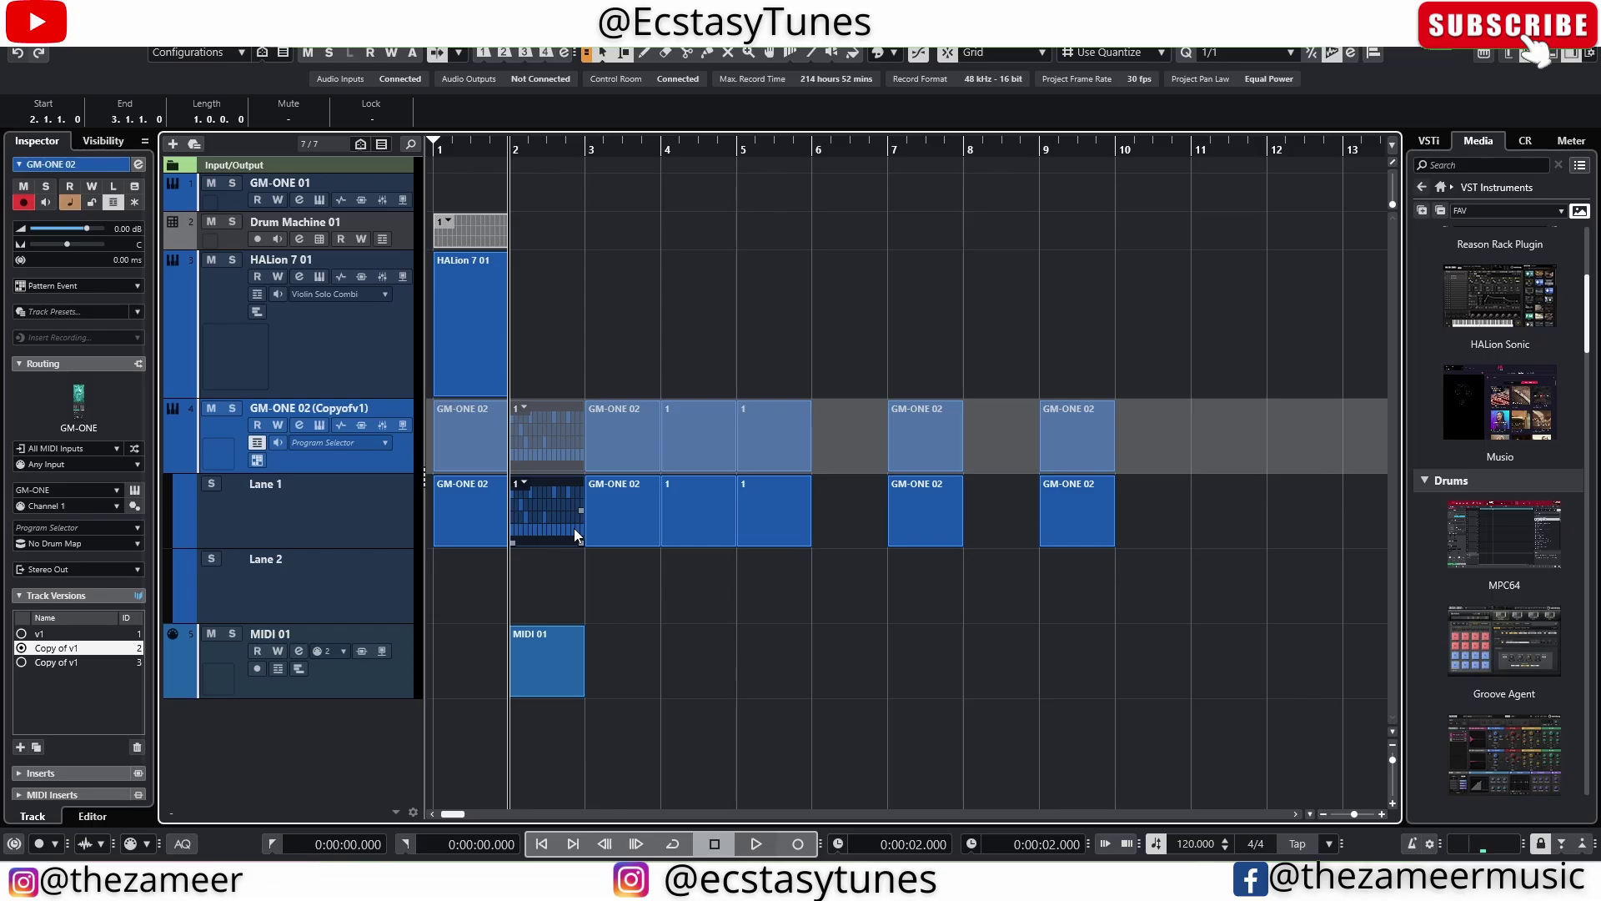